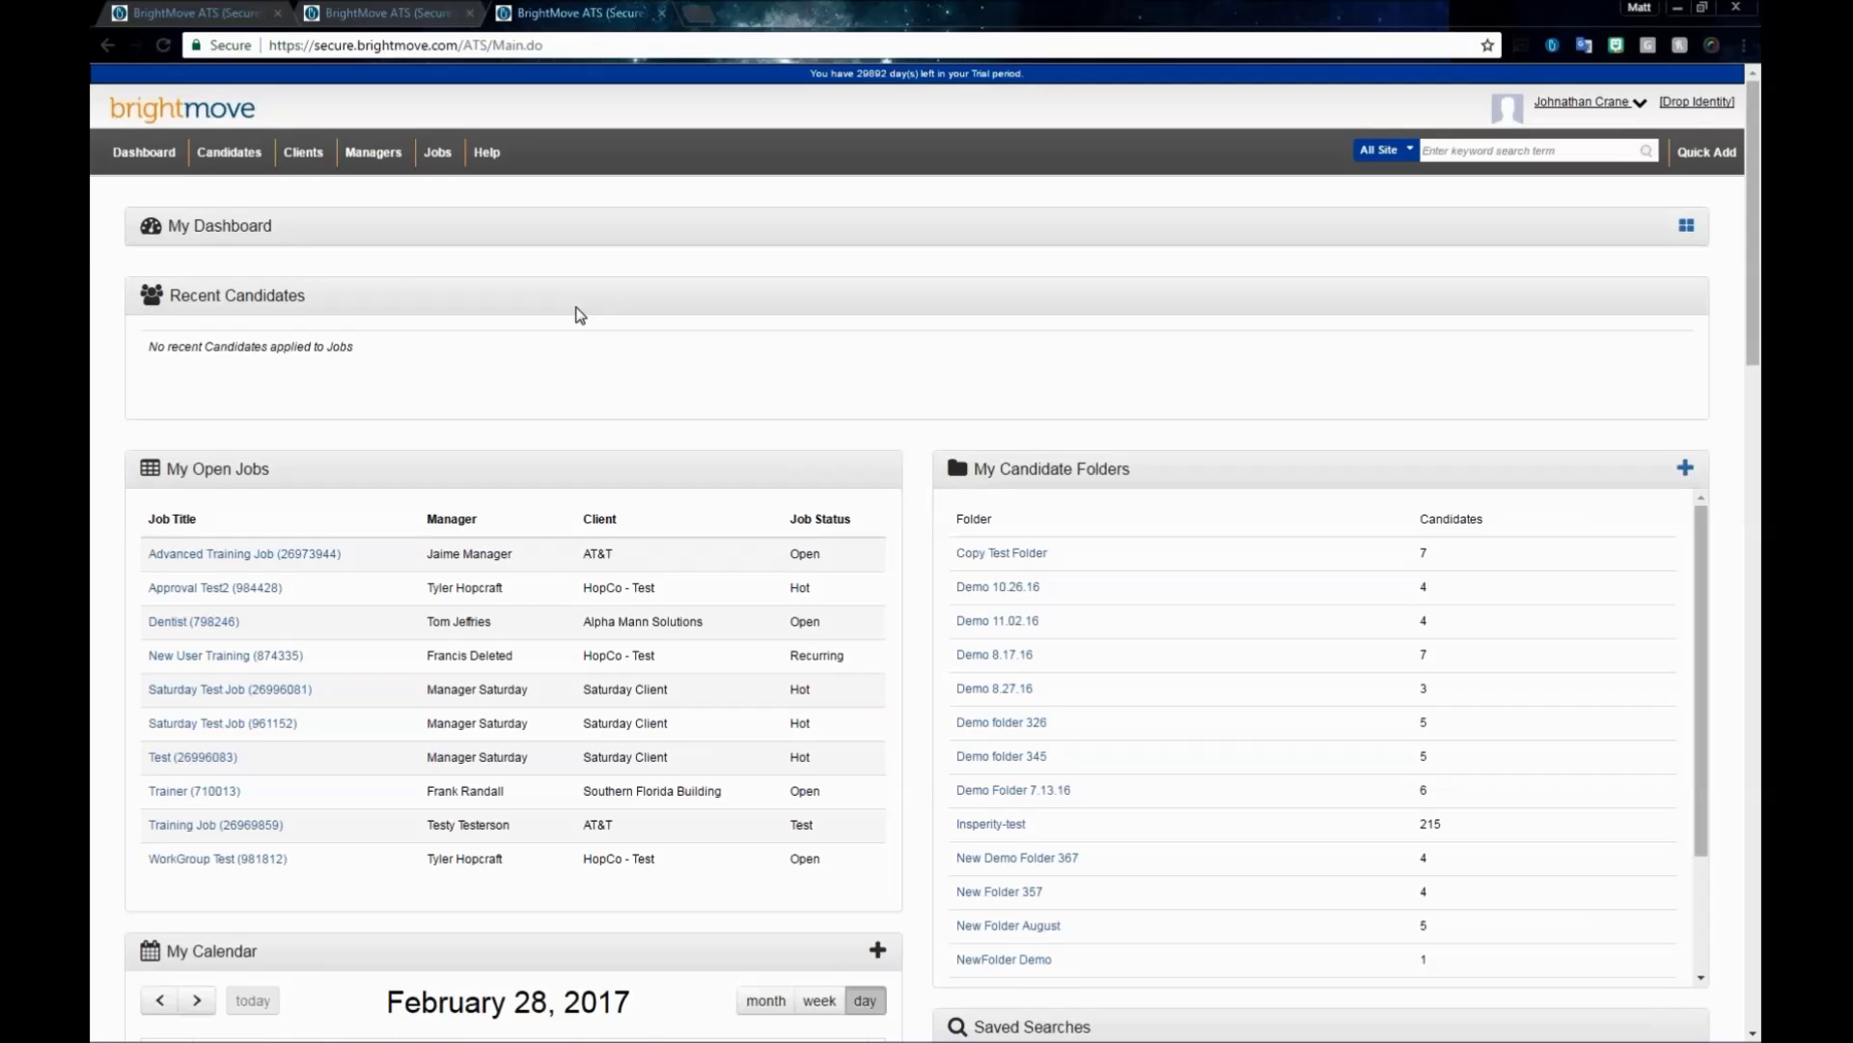
- Open Sourcing from the Candidates menu to reach the Sourcing Tools saved searches
left_click(235, 155)
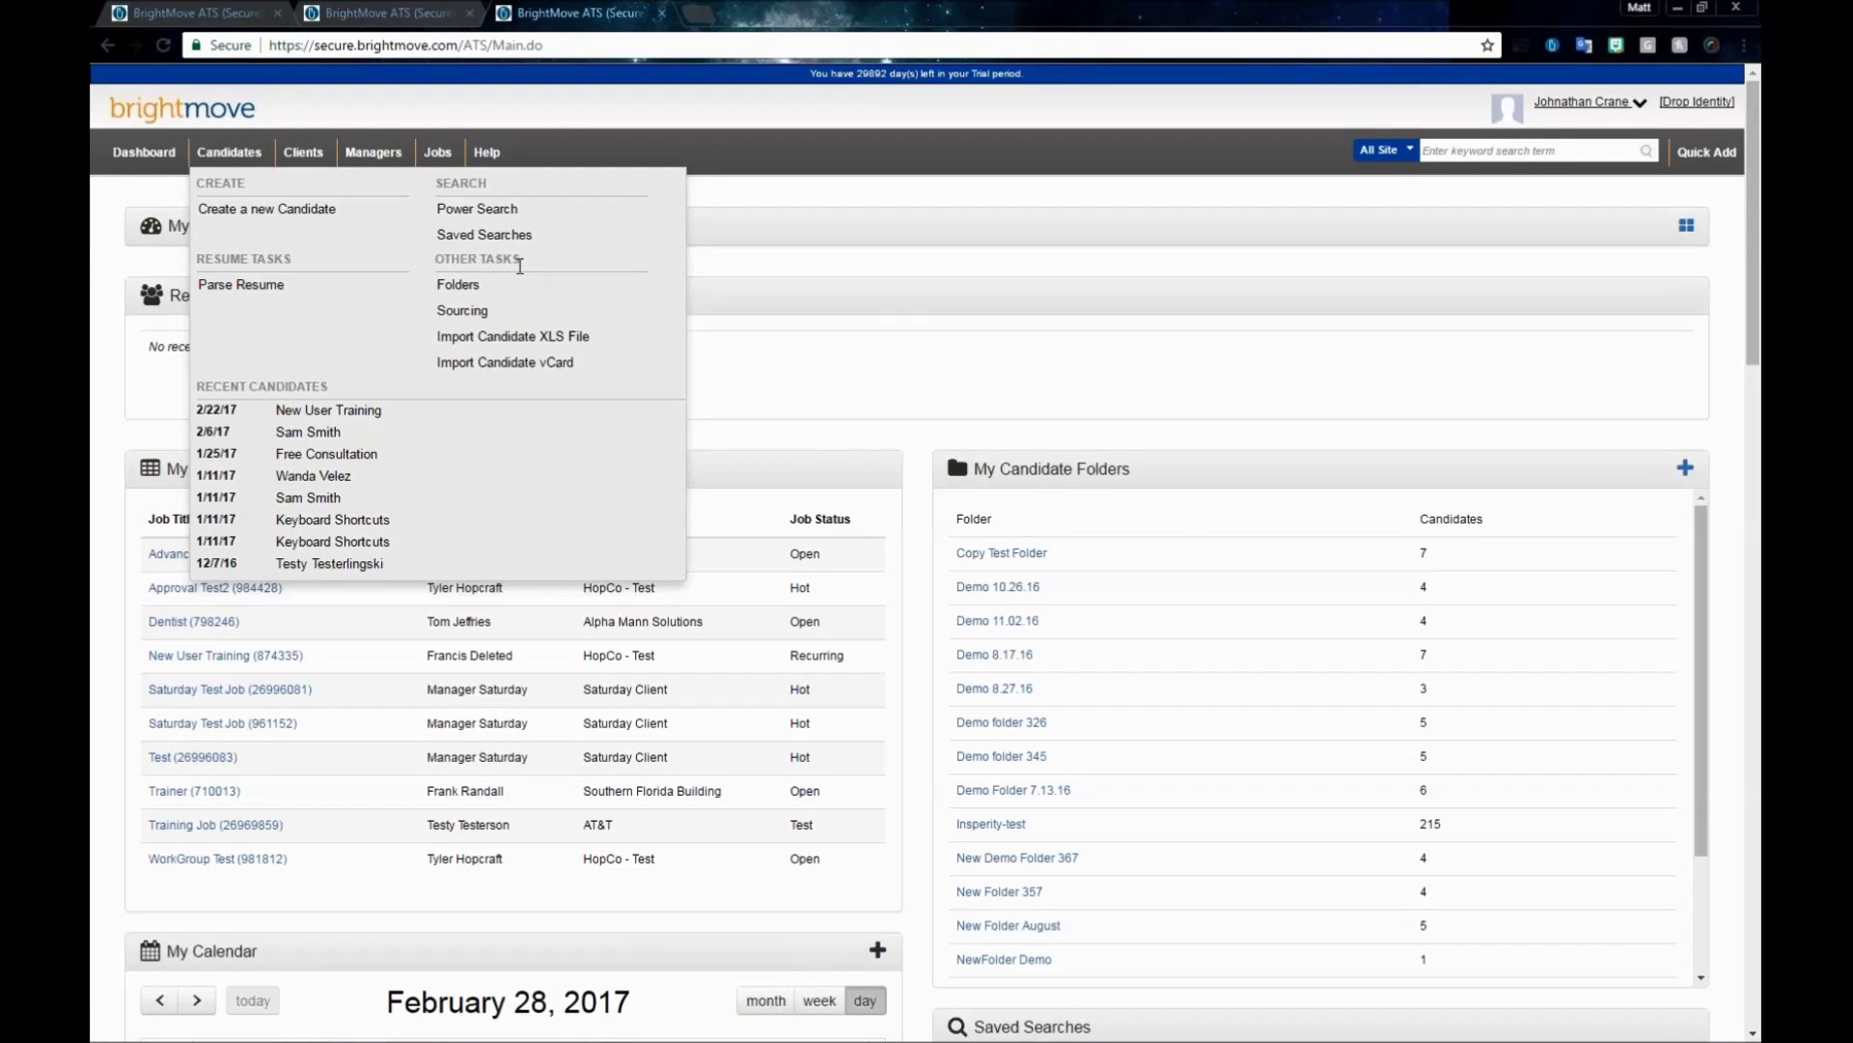
left_click(462, 312)
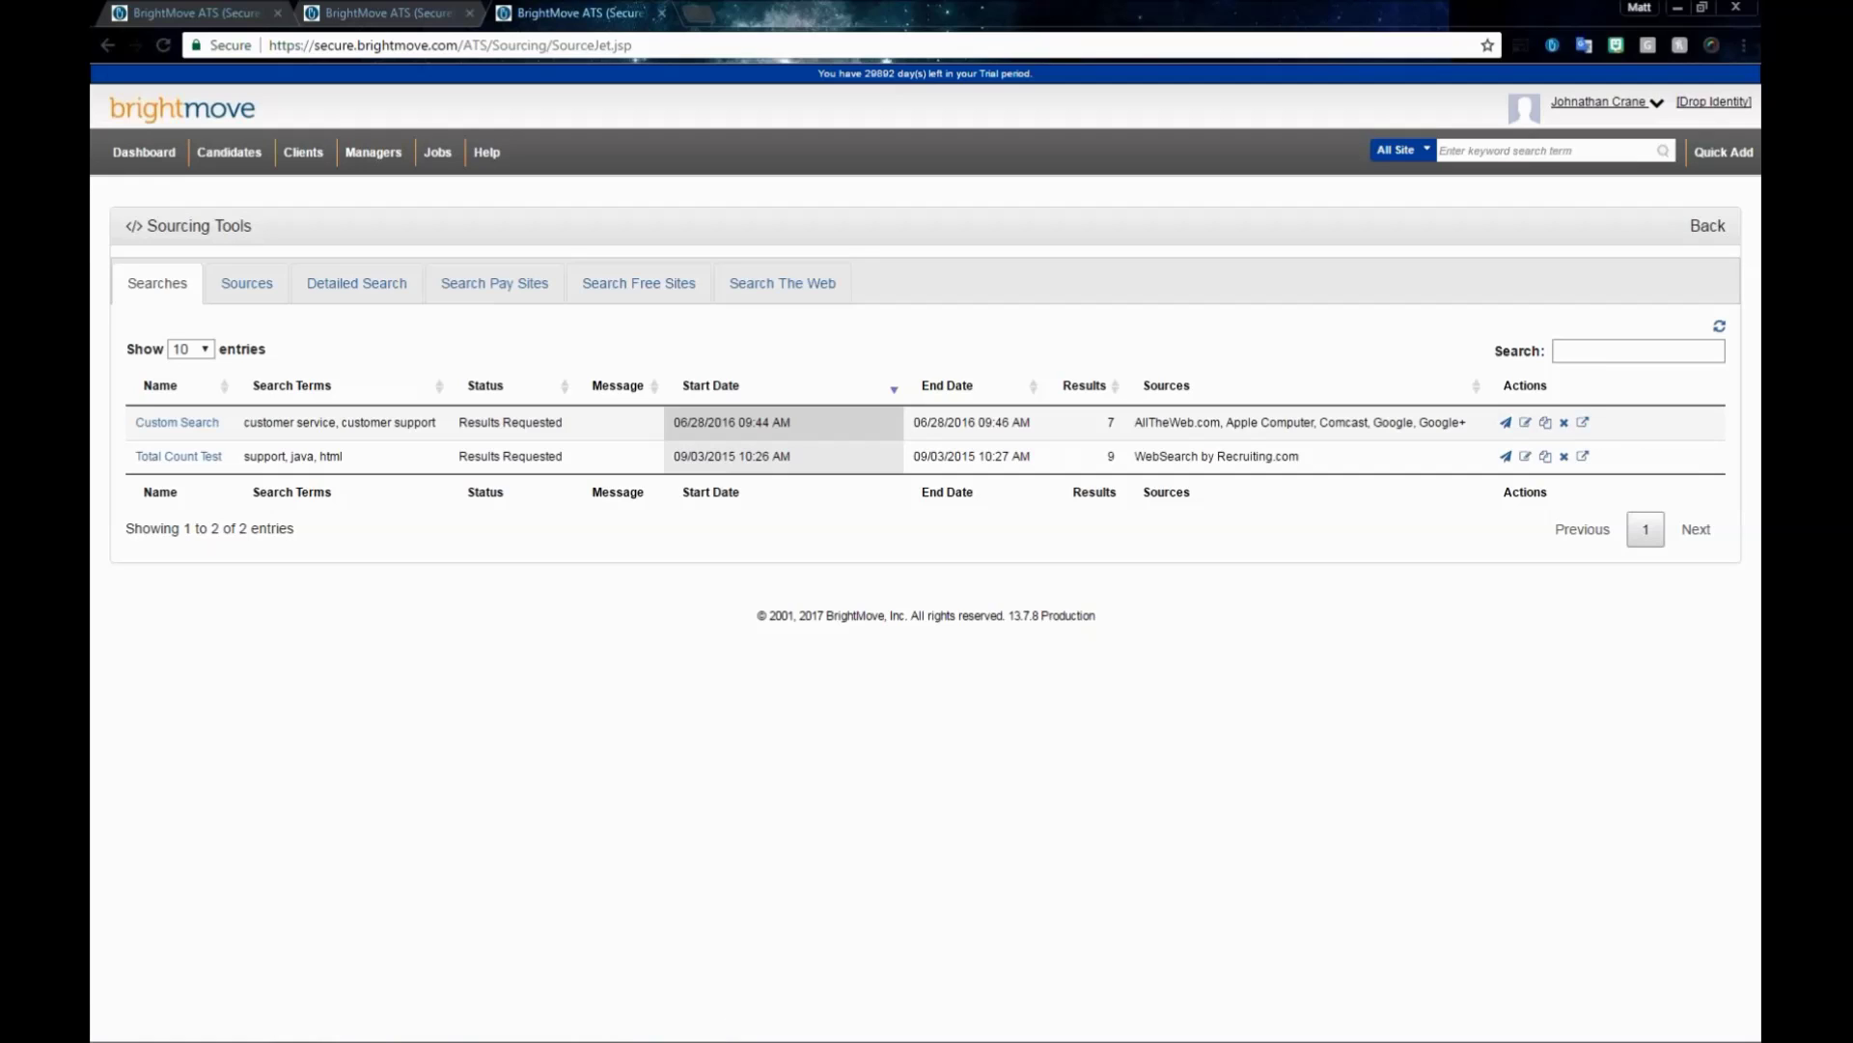
- Click into the Searches table's search box to filter the saved searches
left_click(1638, 351)
- Filter the saved searches by 'test', clear the filter, and switch to the Sources list
type("test")
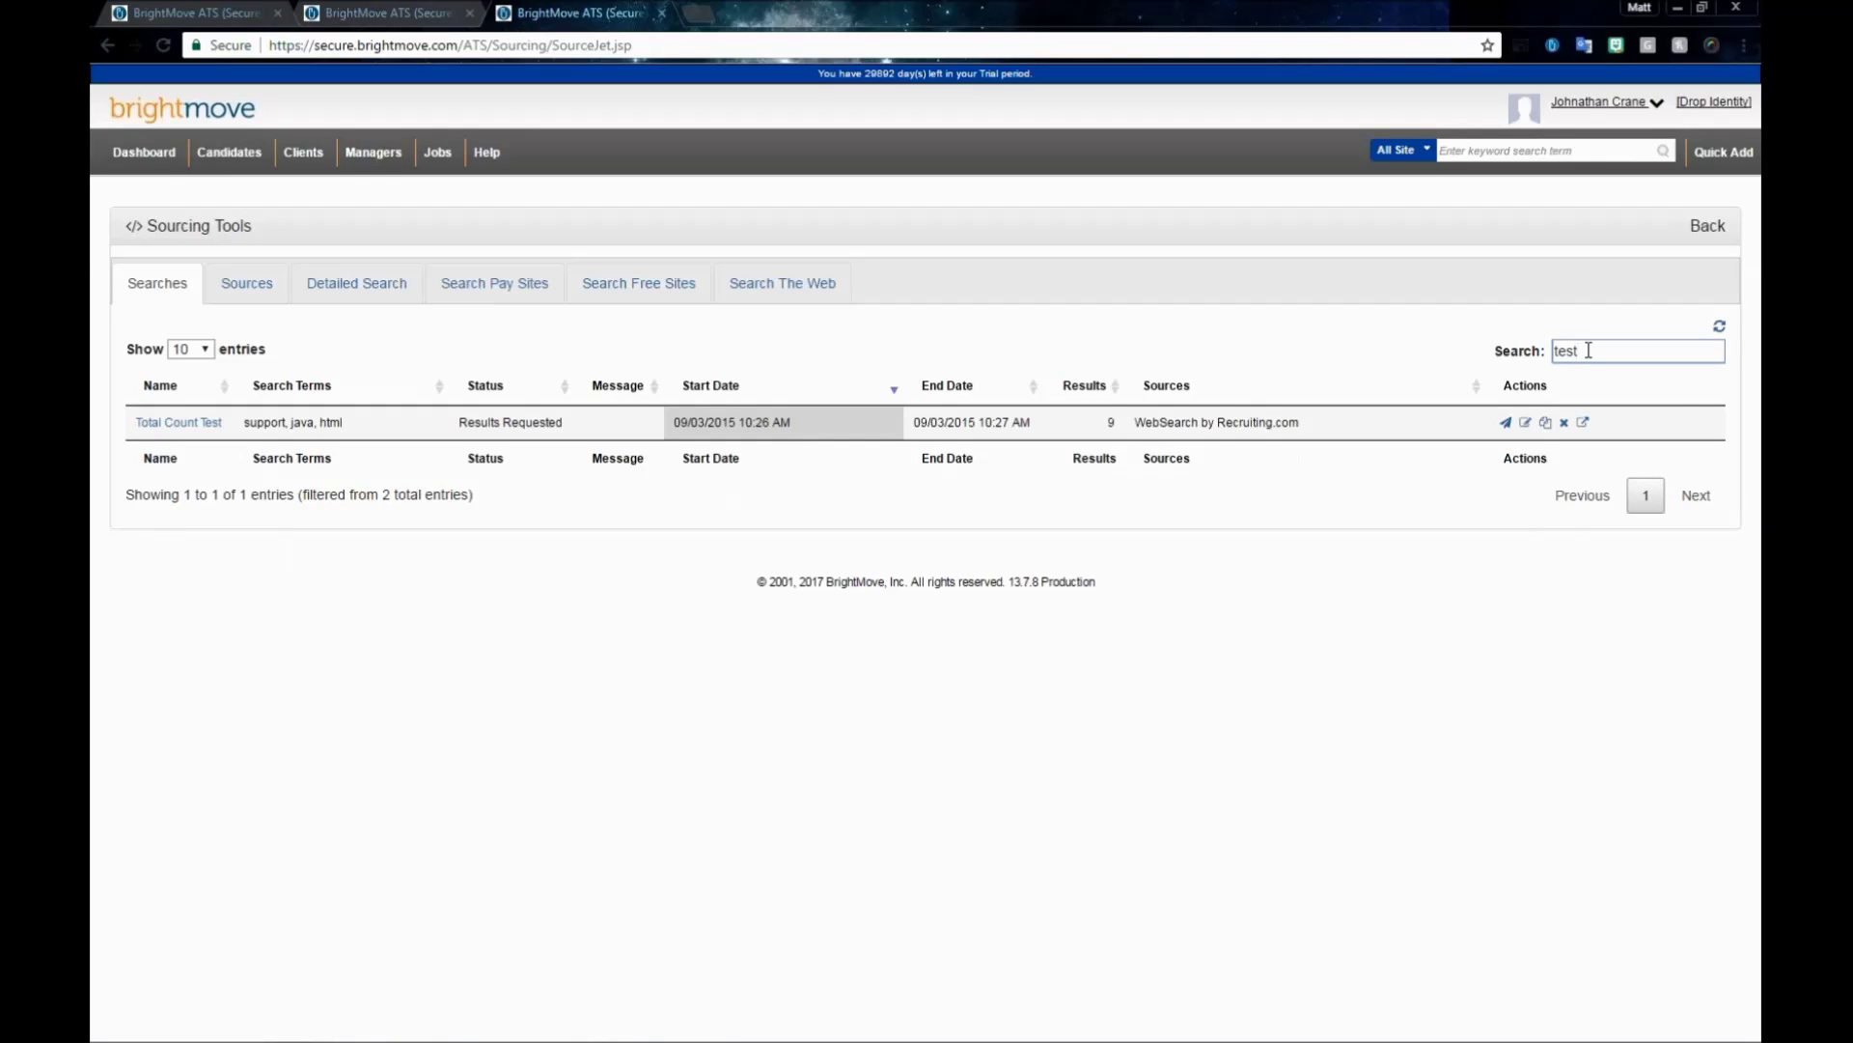
key("BackSpace")
key("BackSpace")
key("BackSpace")
key("BackSpace")
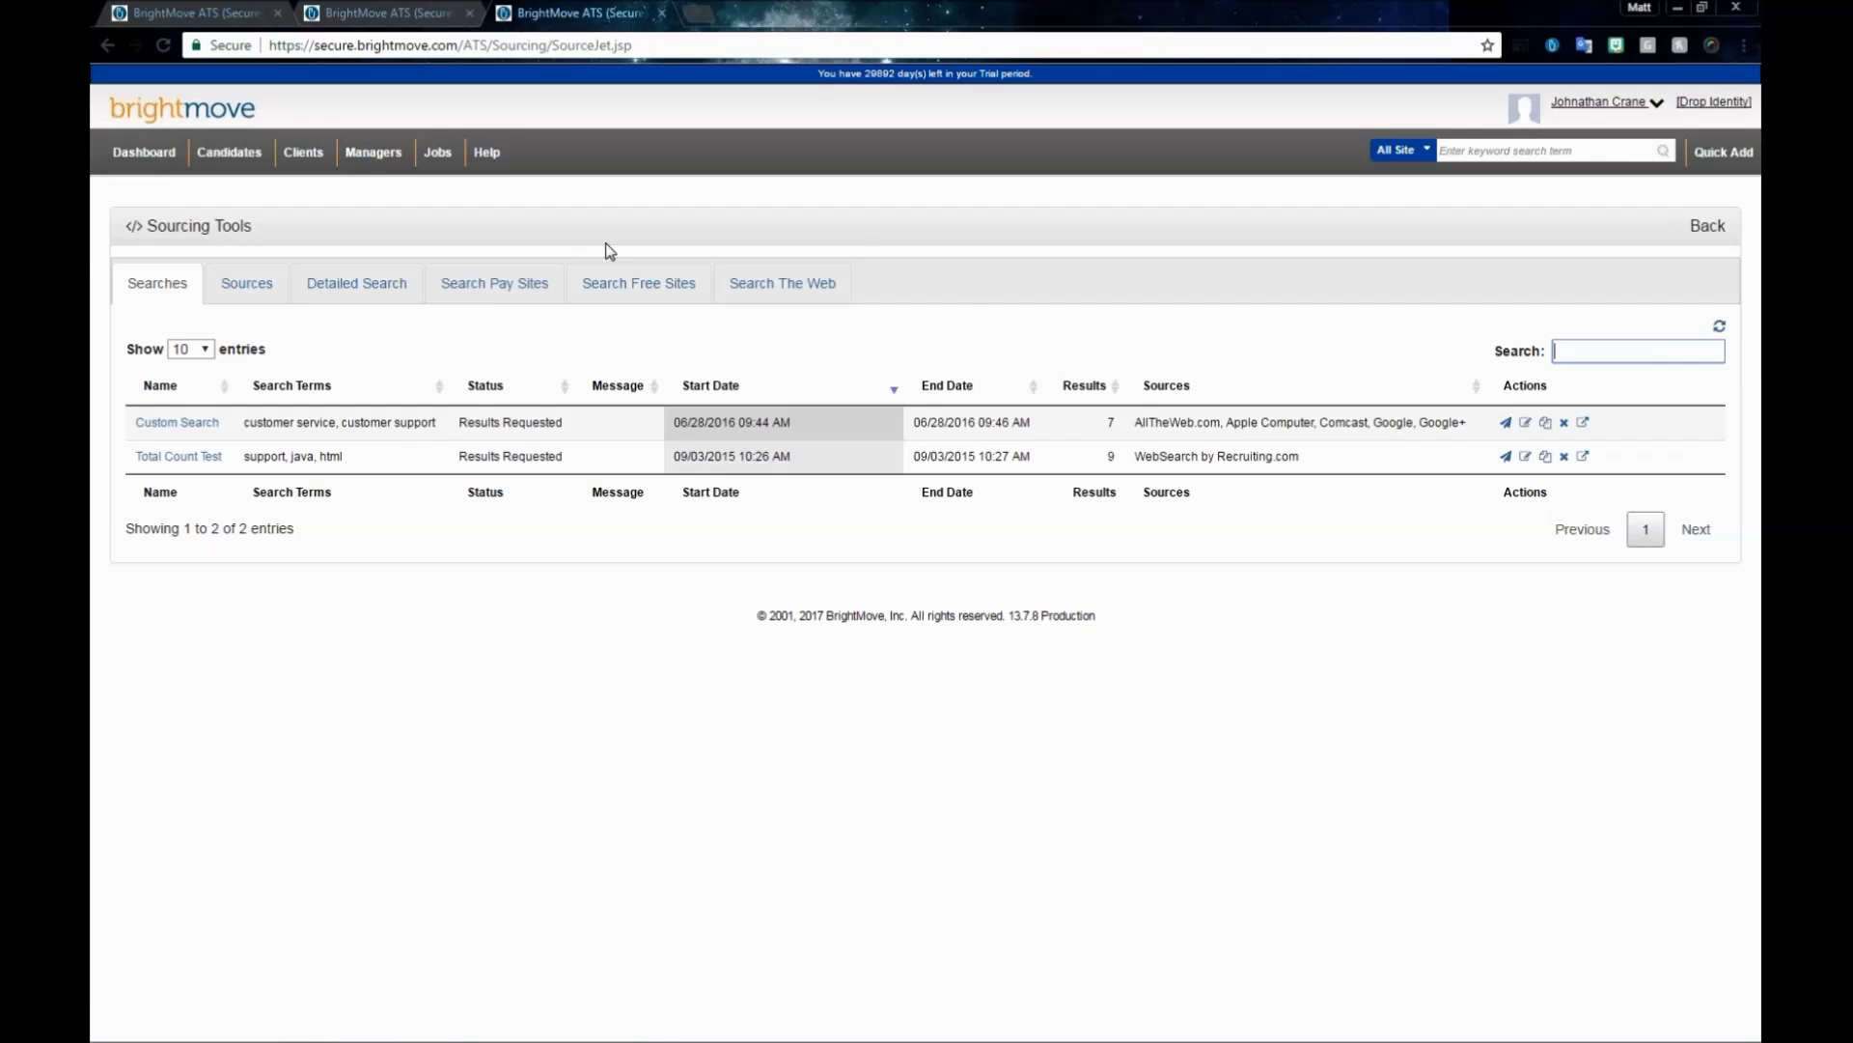
left_click(247, 285)
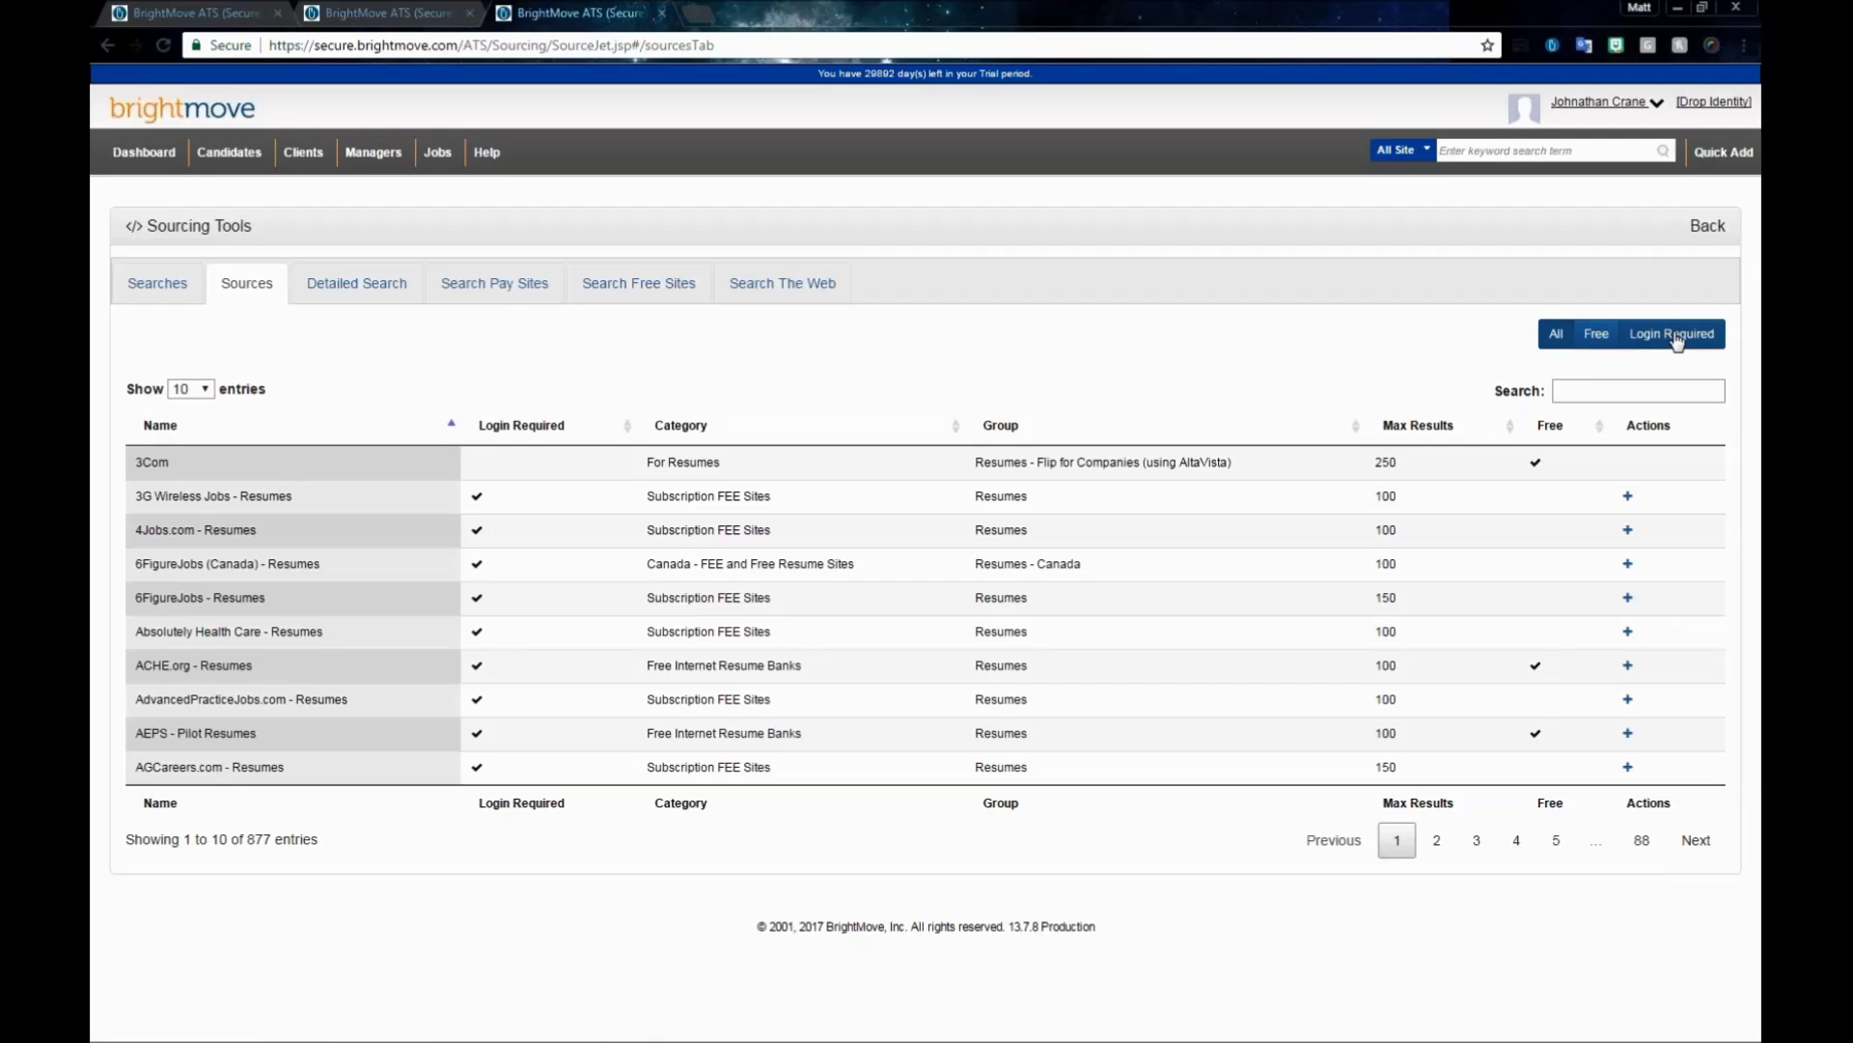
left_click(1580, 392)
type("health")
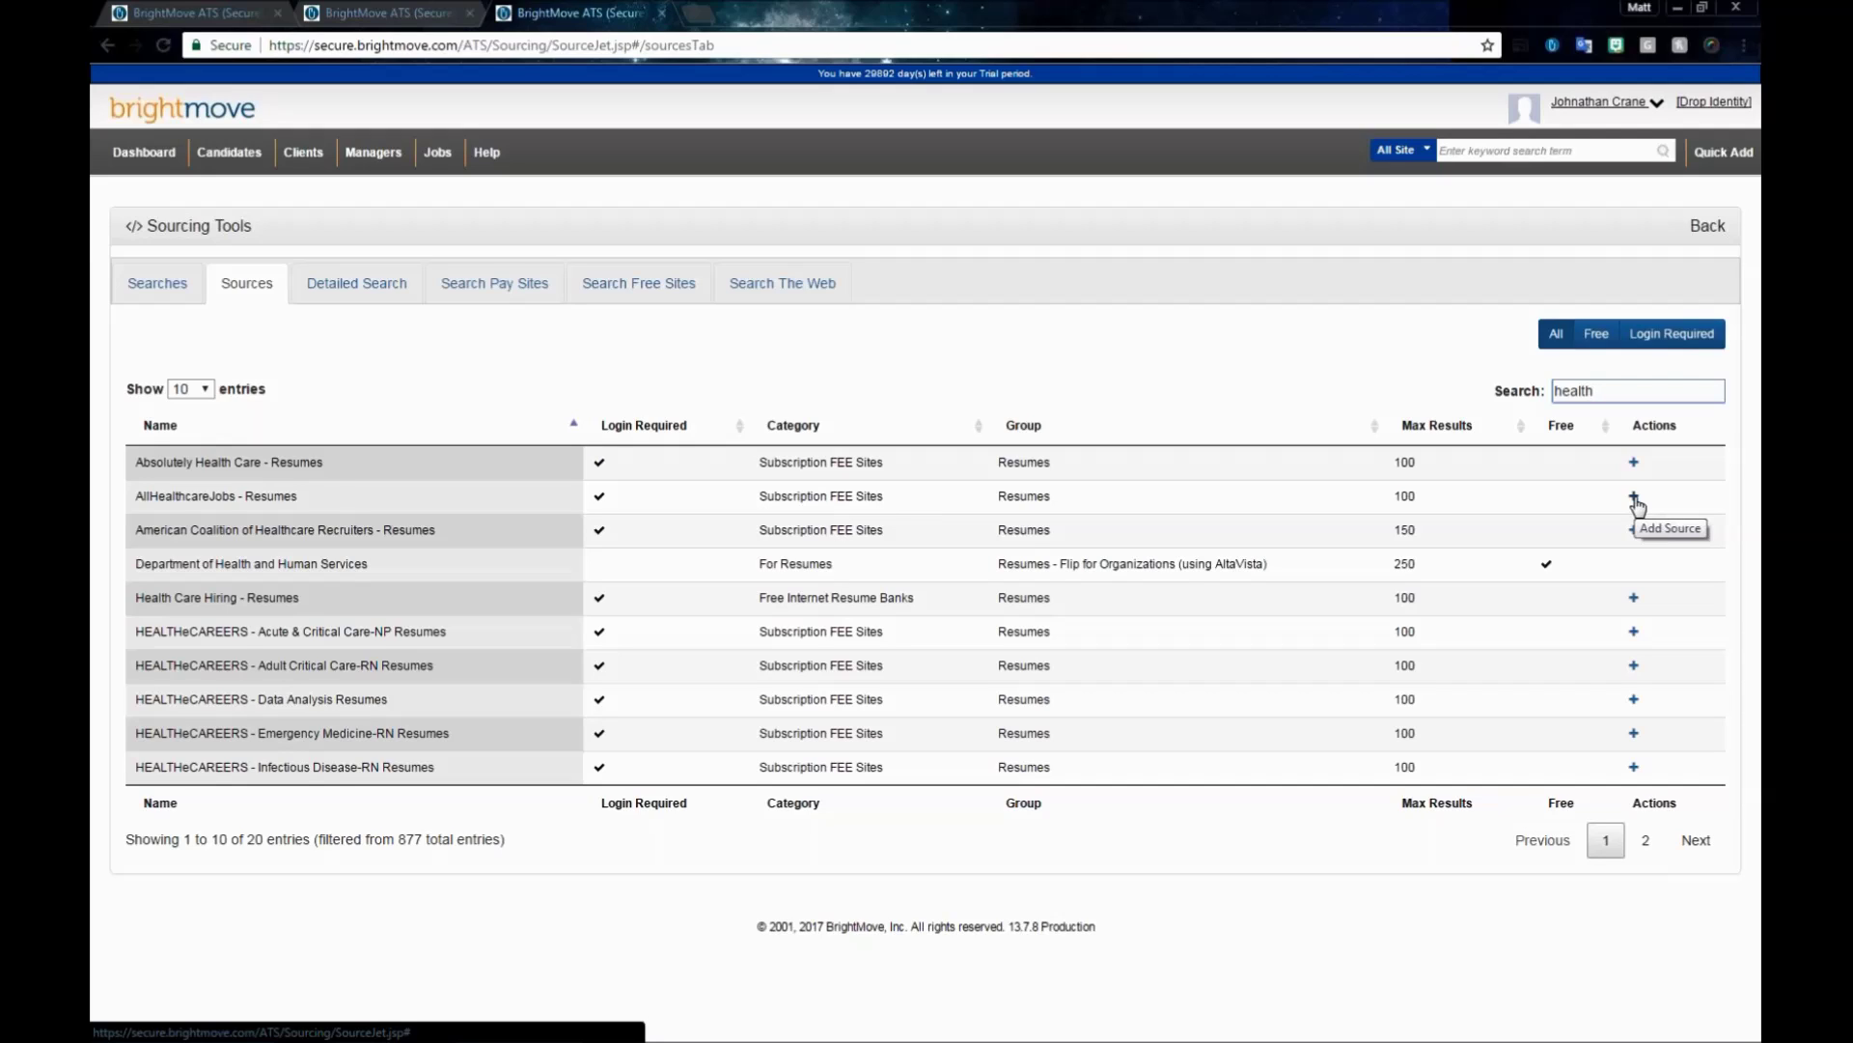
- Open the login settings dialog for the AllHealthcareJobs source
left_click(1635, 497)
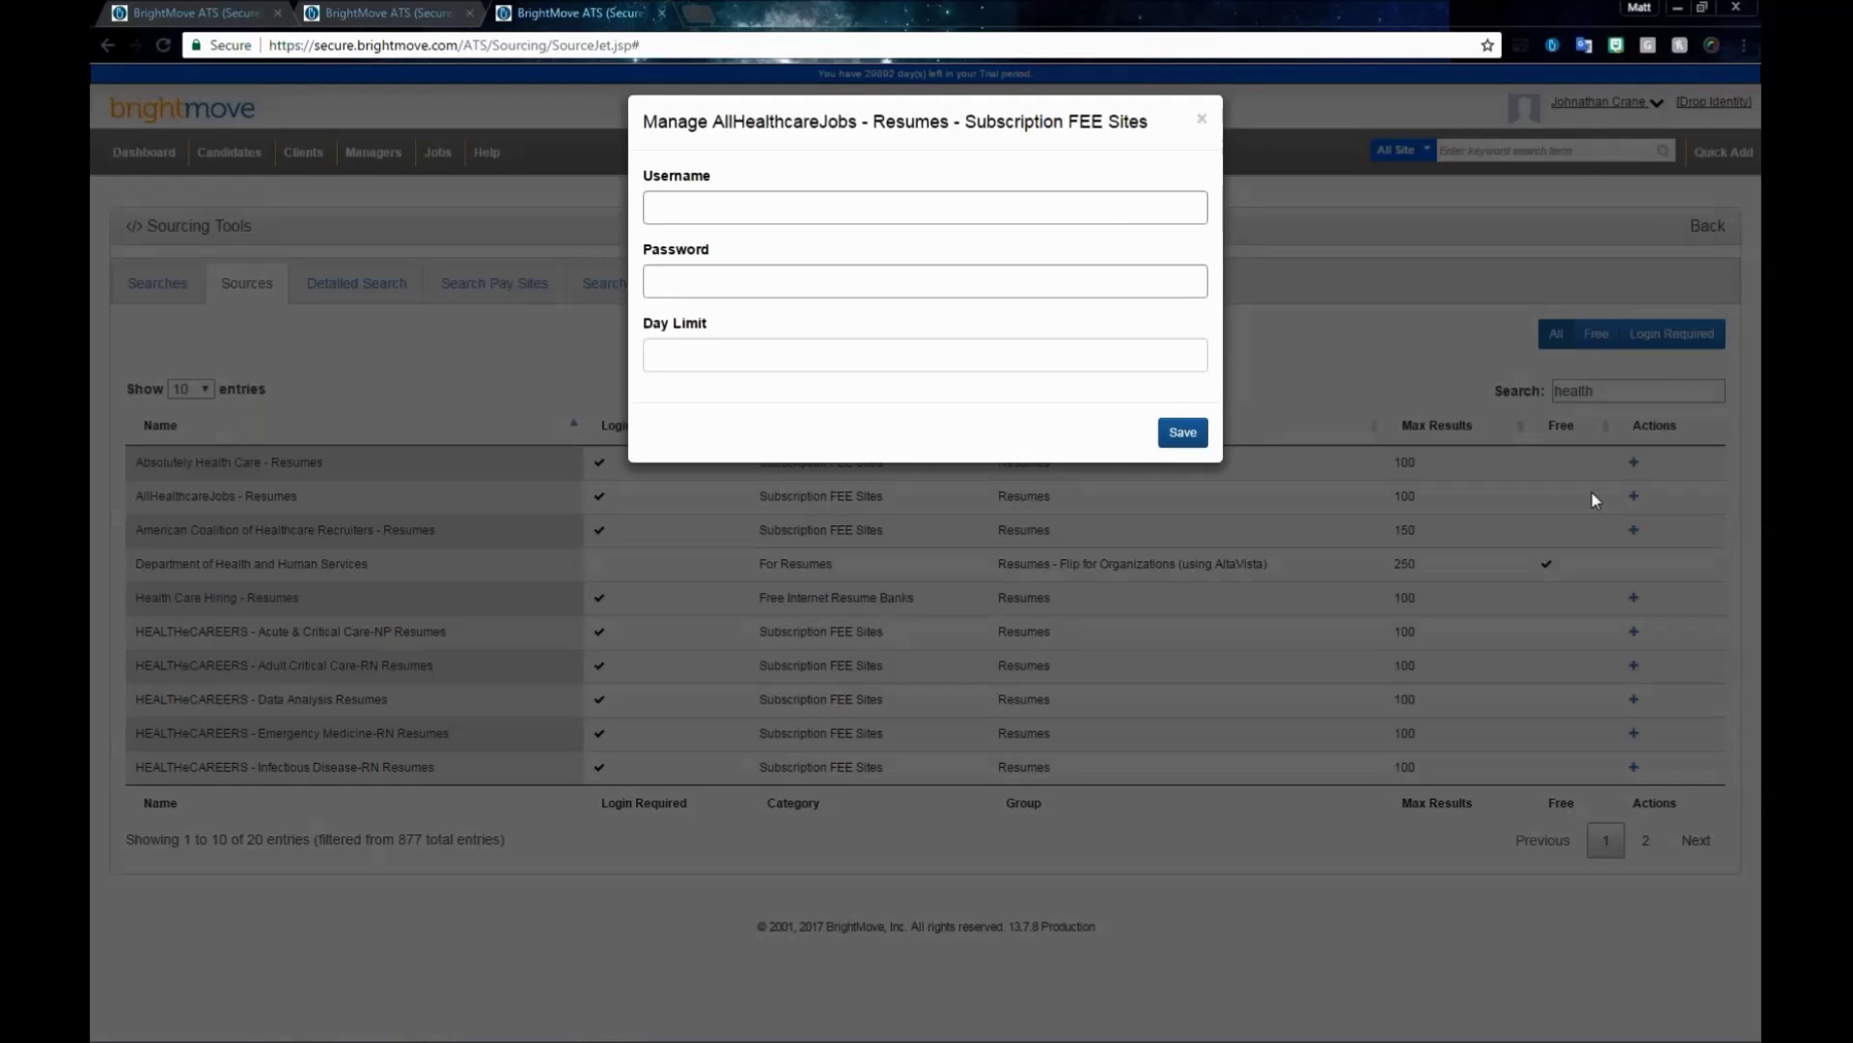
- Step through the AllHealthcareJobs Username, Password and Day Limit fields, then close without saving
left_click(764, 203)
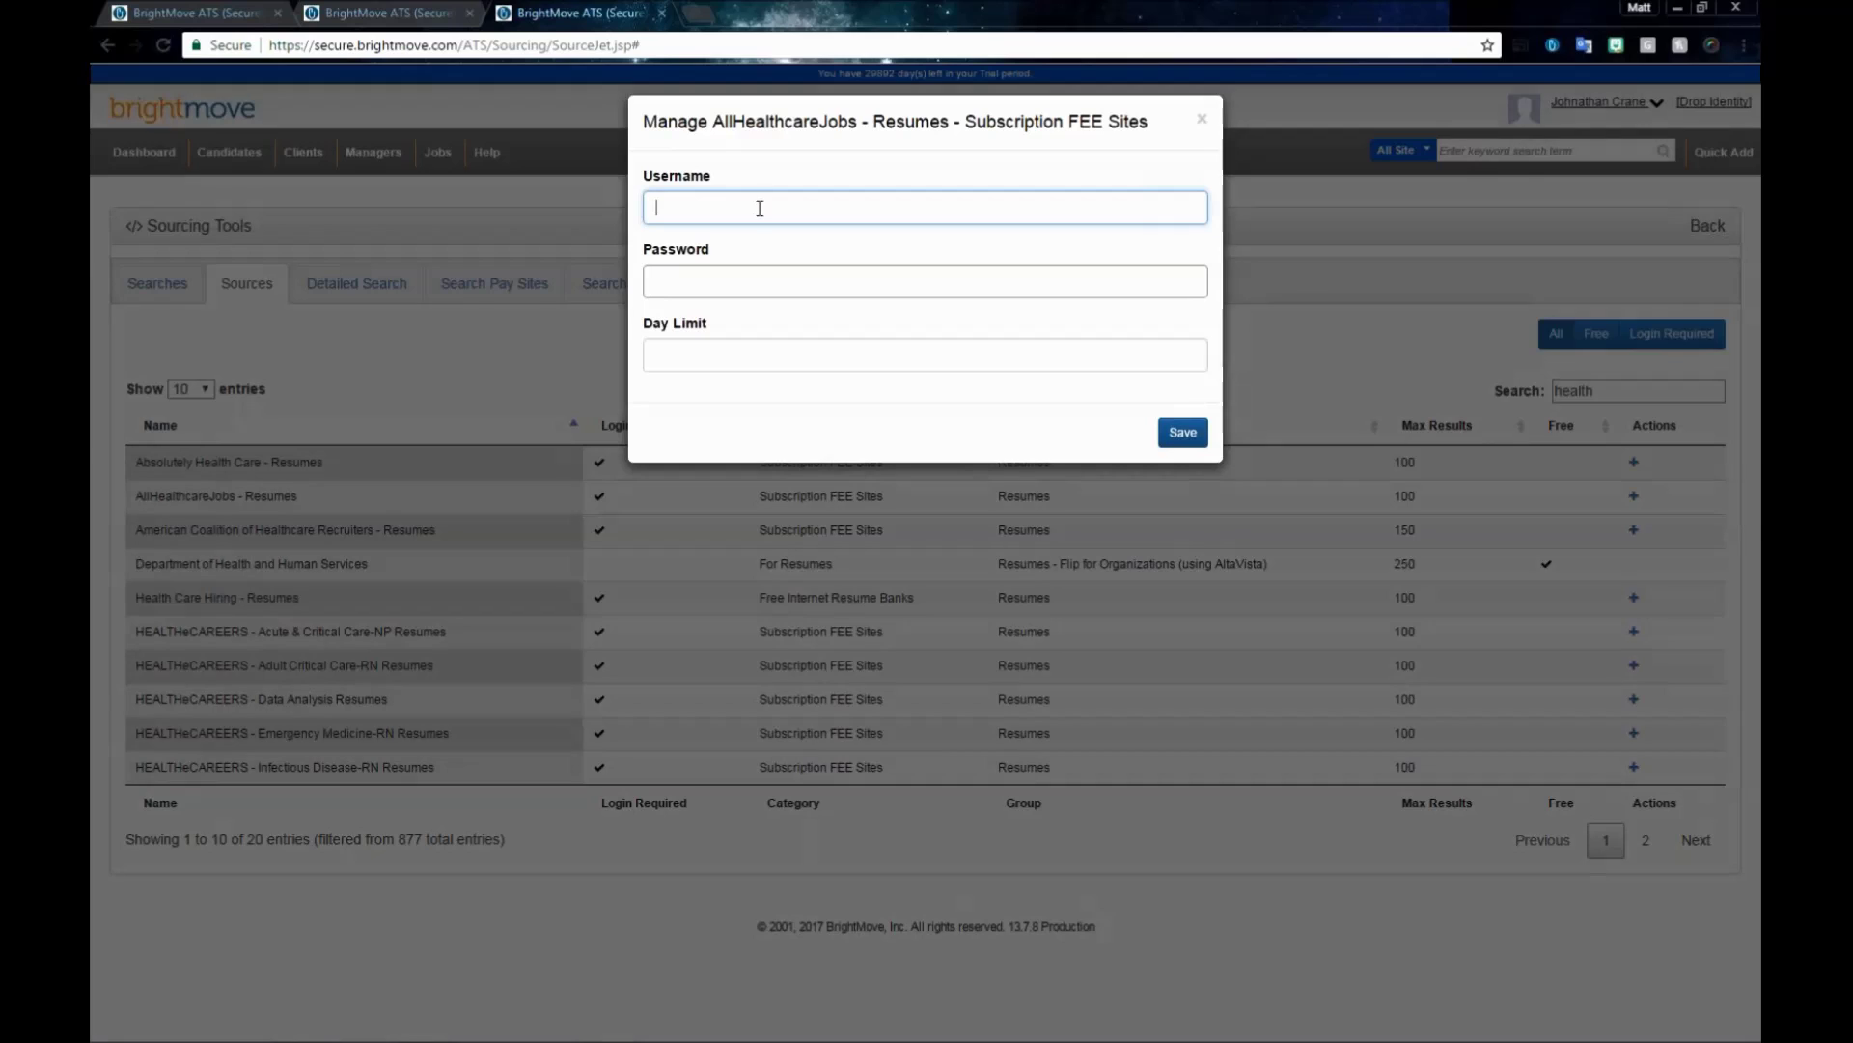
key("Tab")
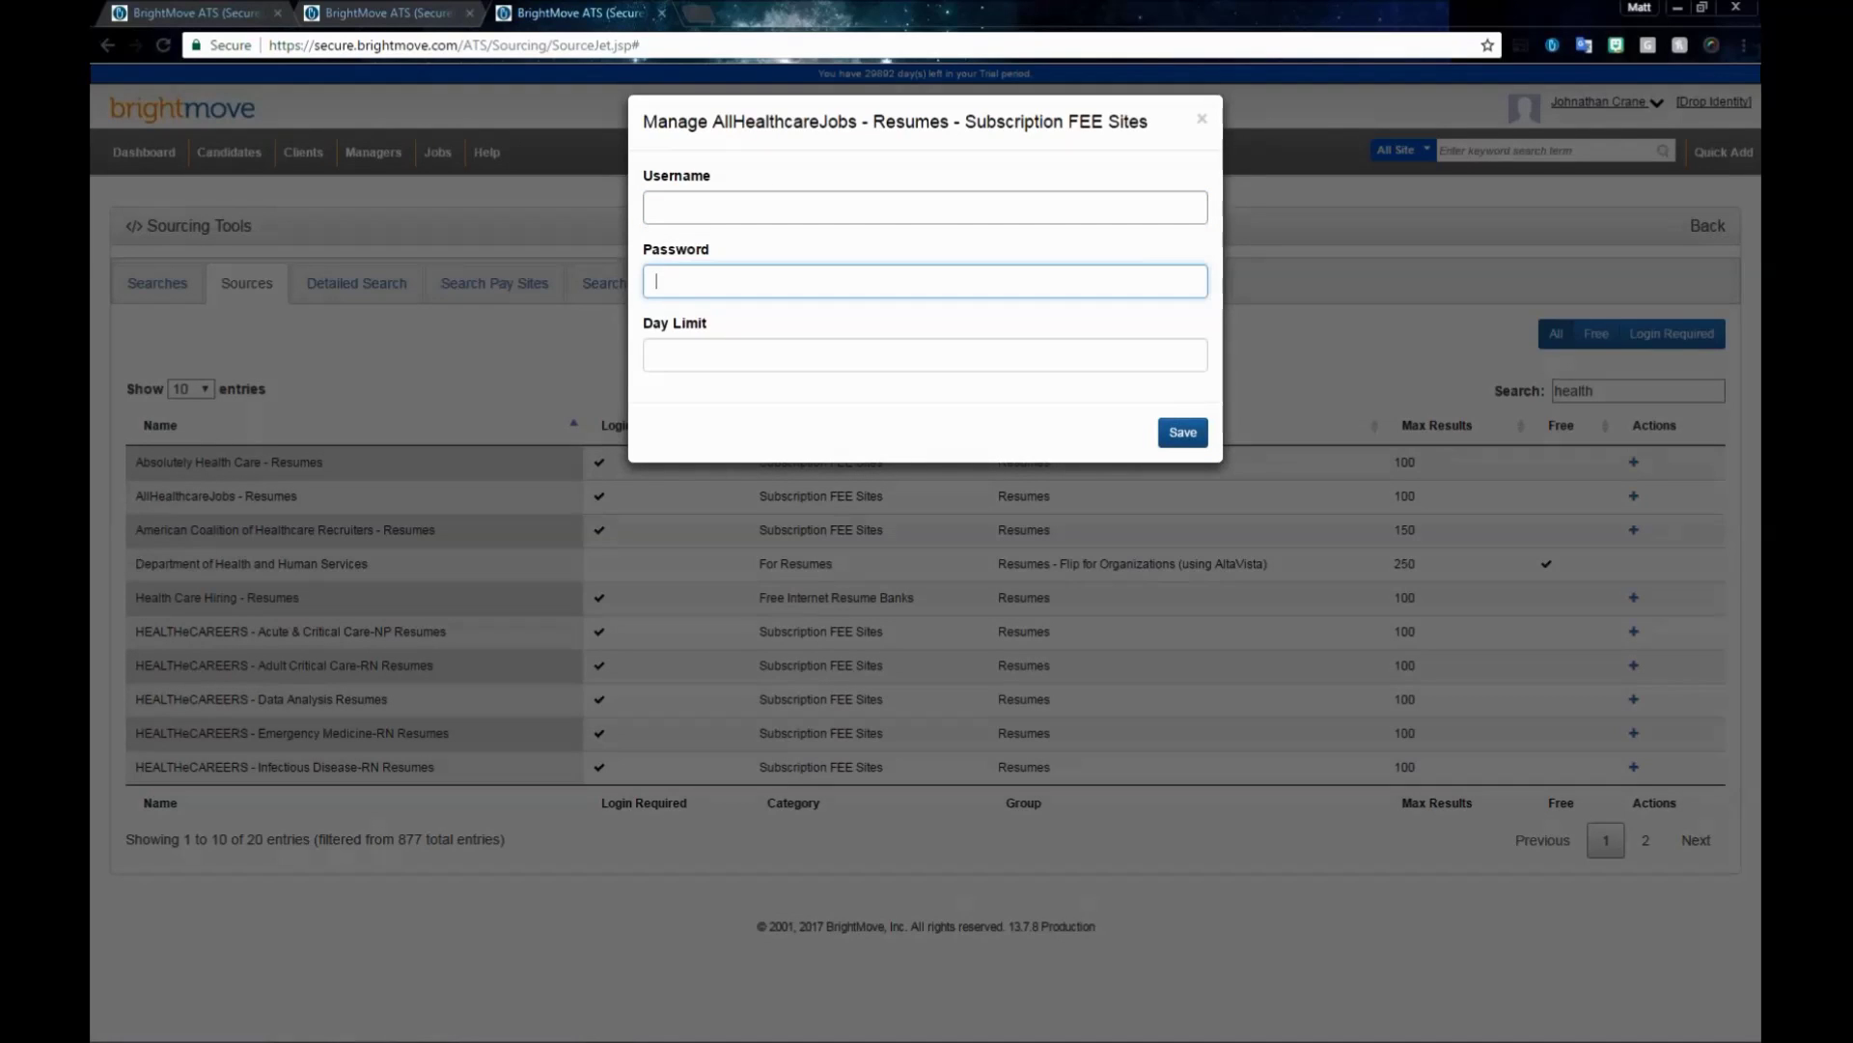
left_click(746, 354)
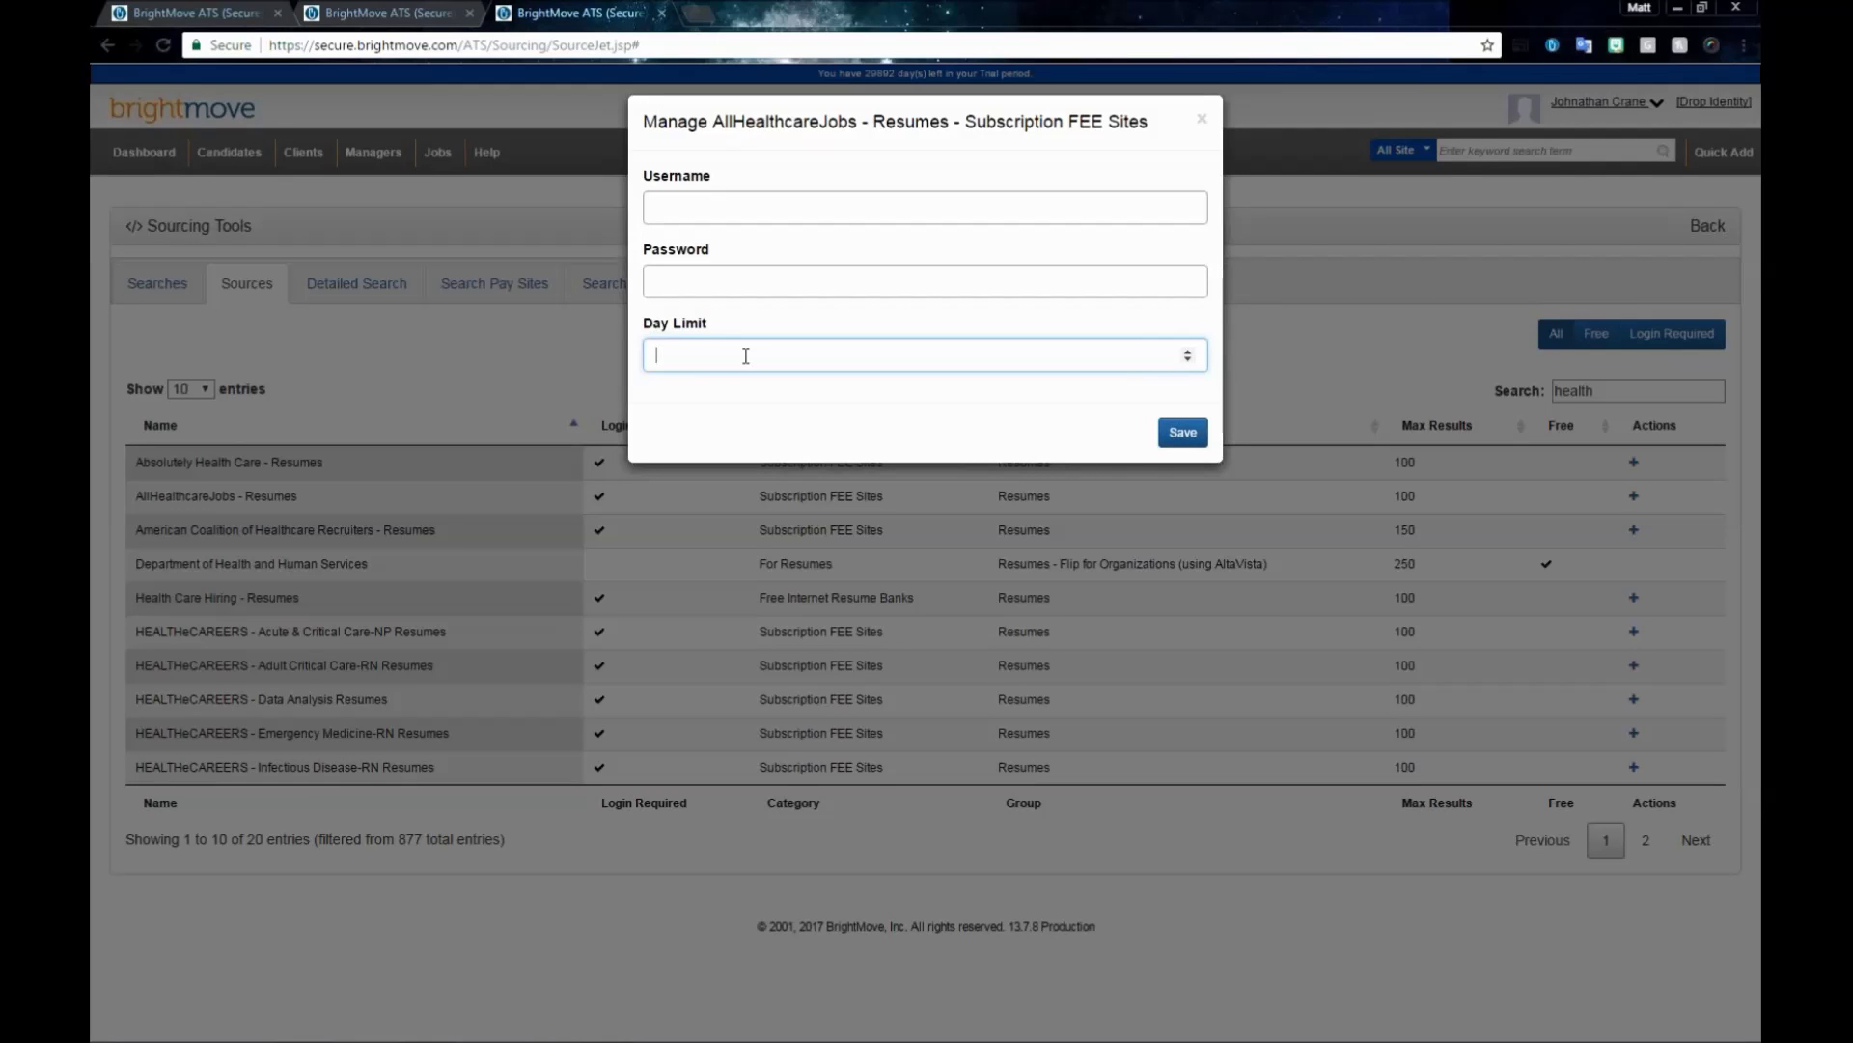
left_click(1231, 237)
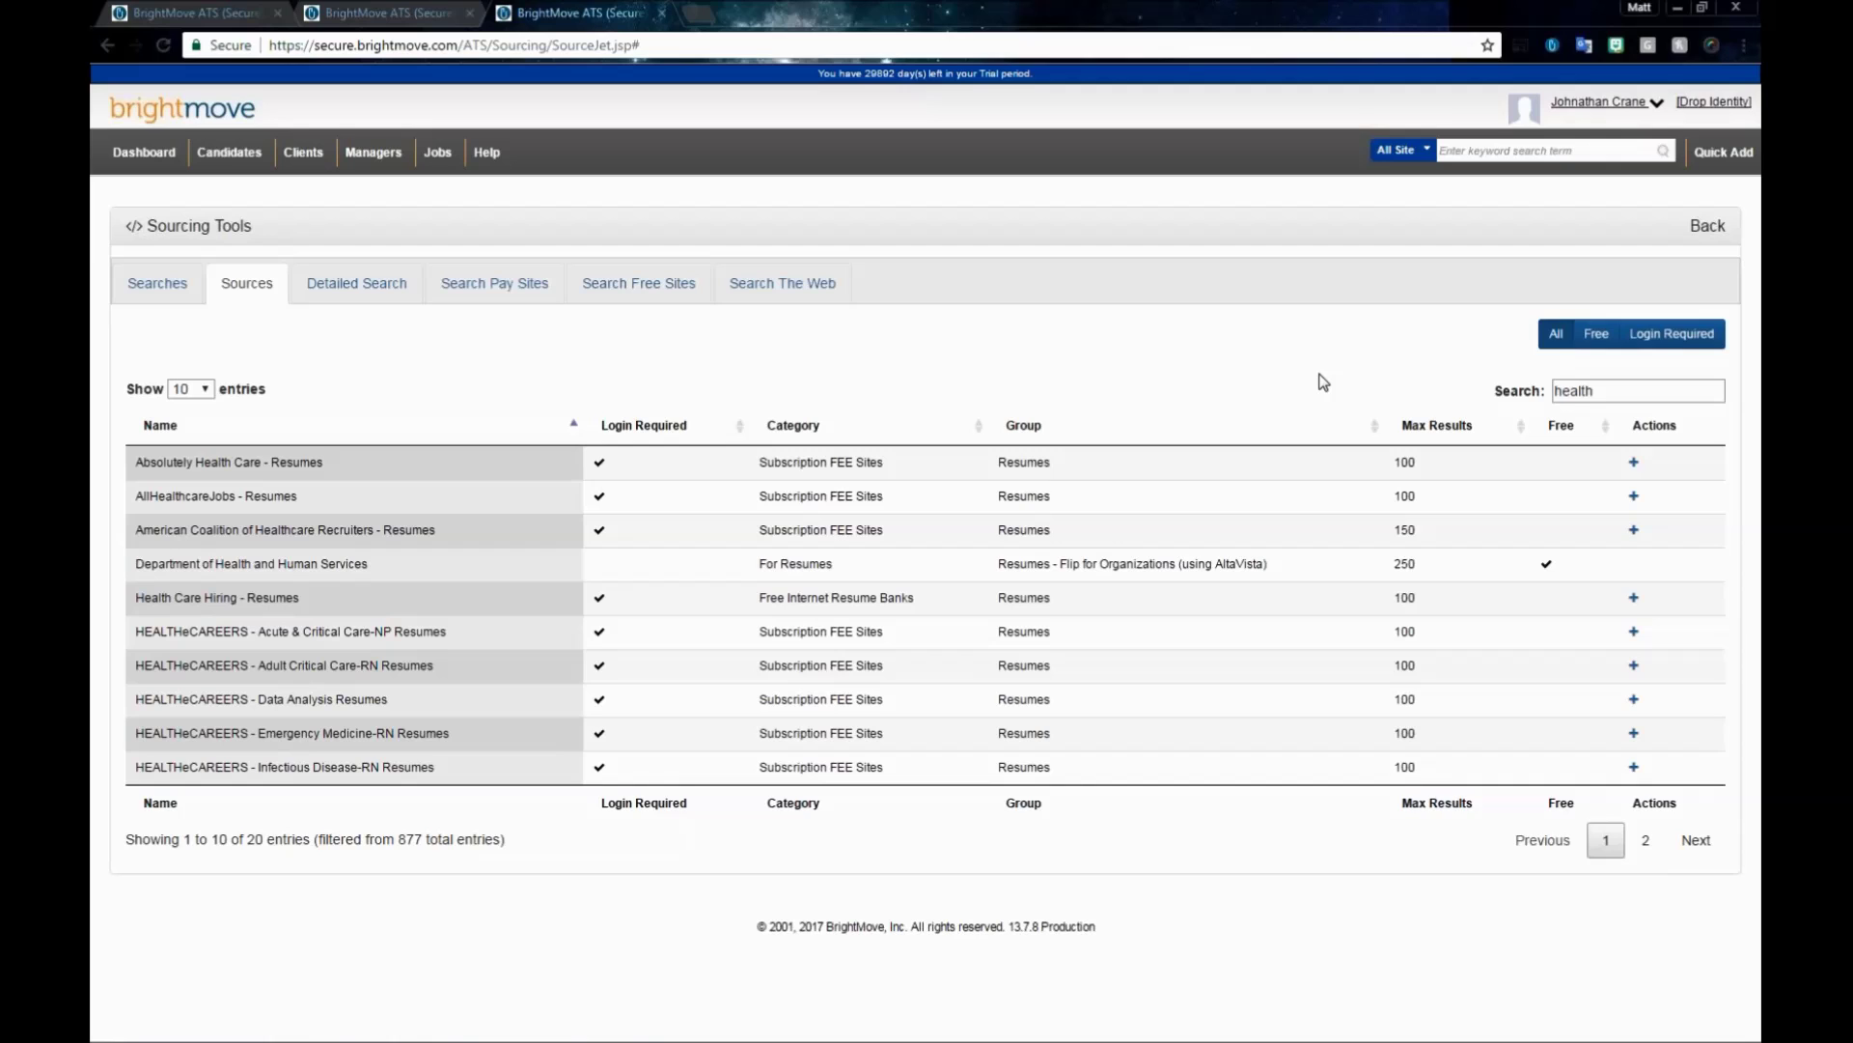
- Remove the 'health' filter from the sources and go to the Detailed Search form
double_click(1573, 391)
key("BackSpace")
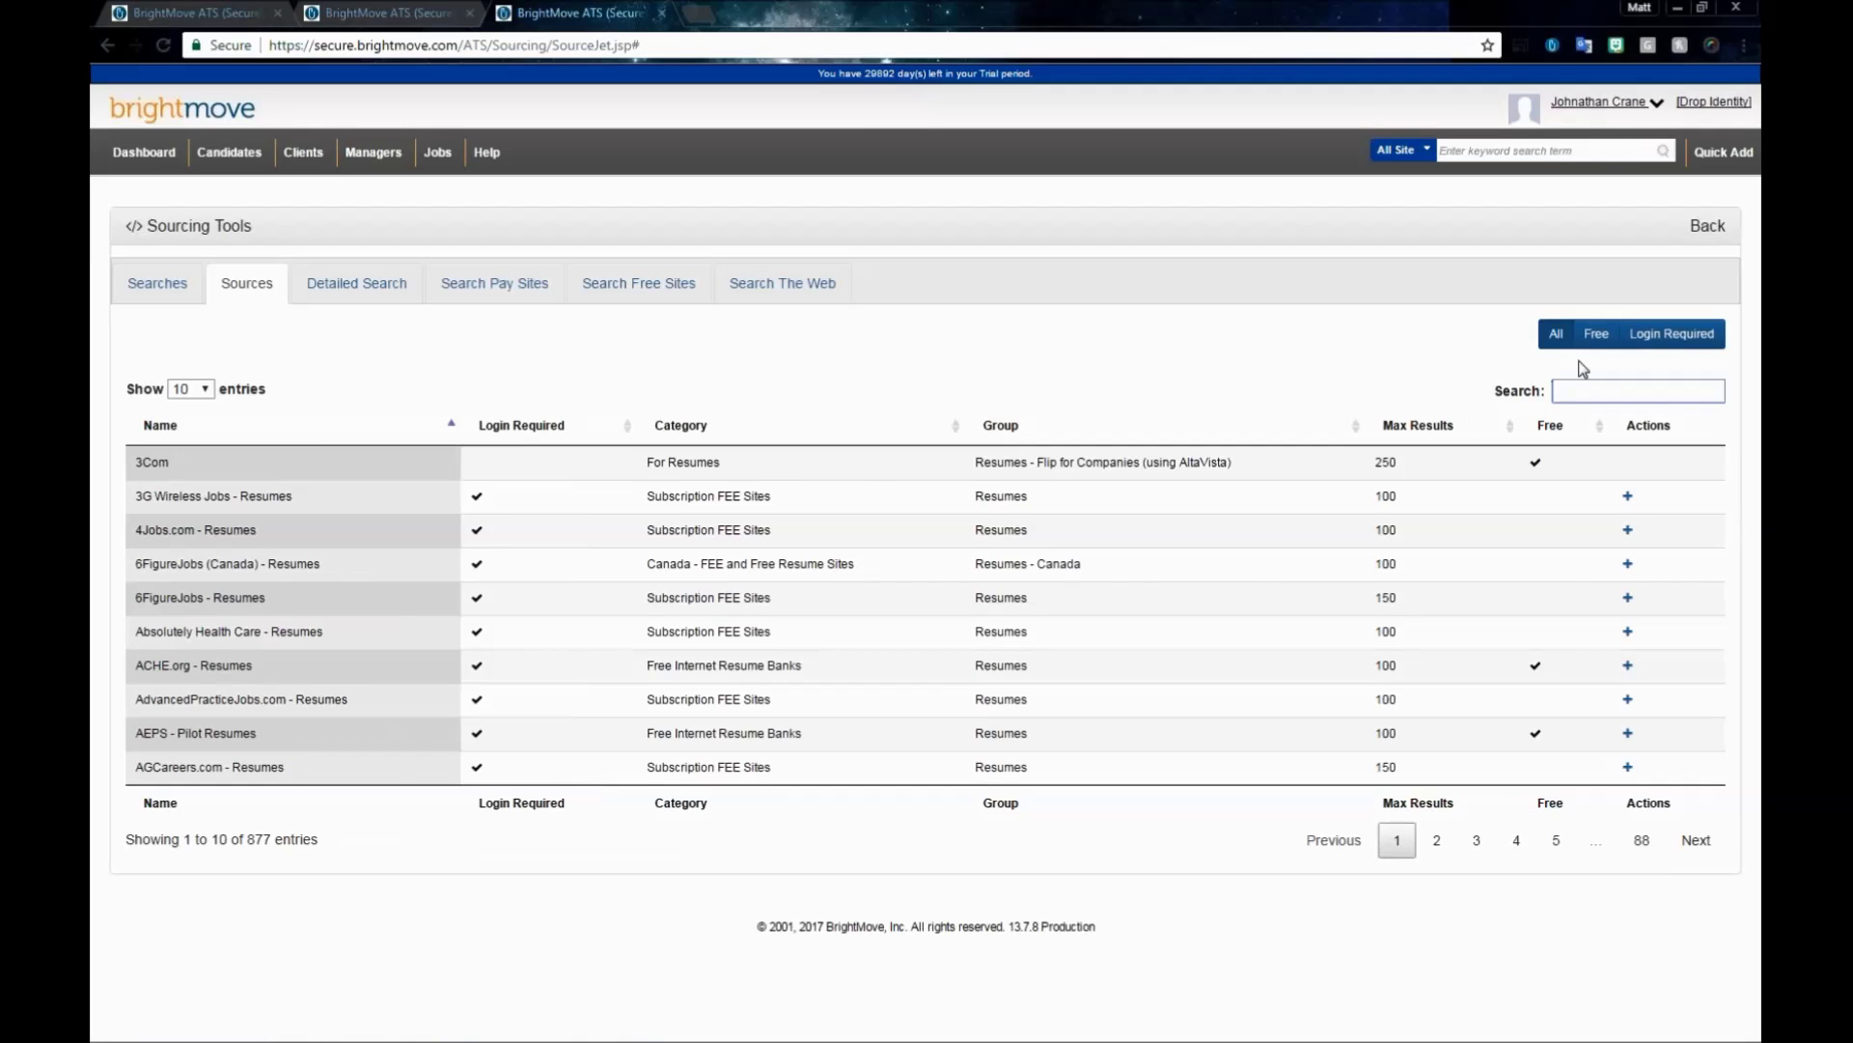
left_click(356, 290)
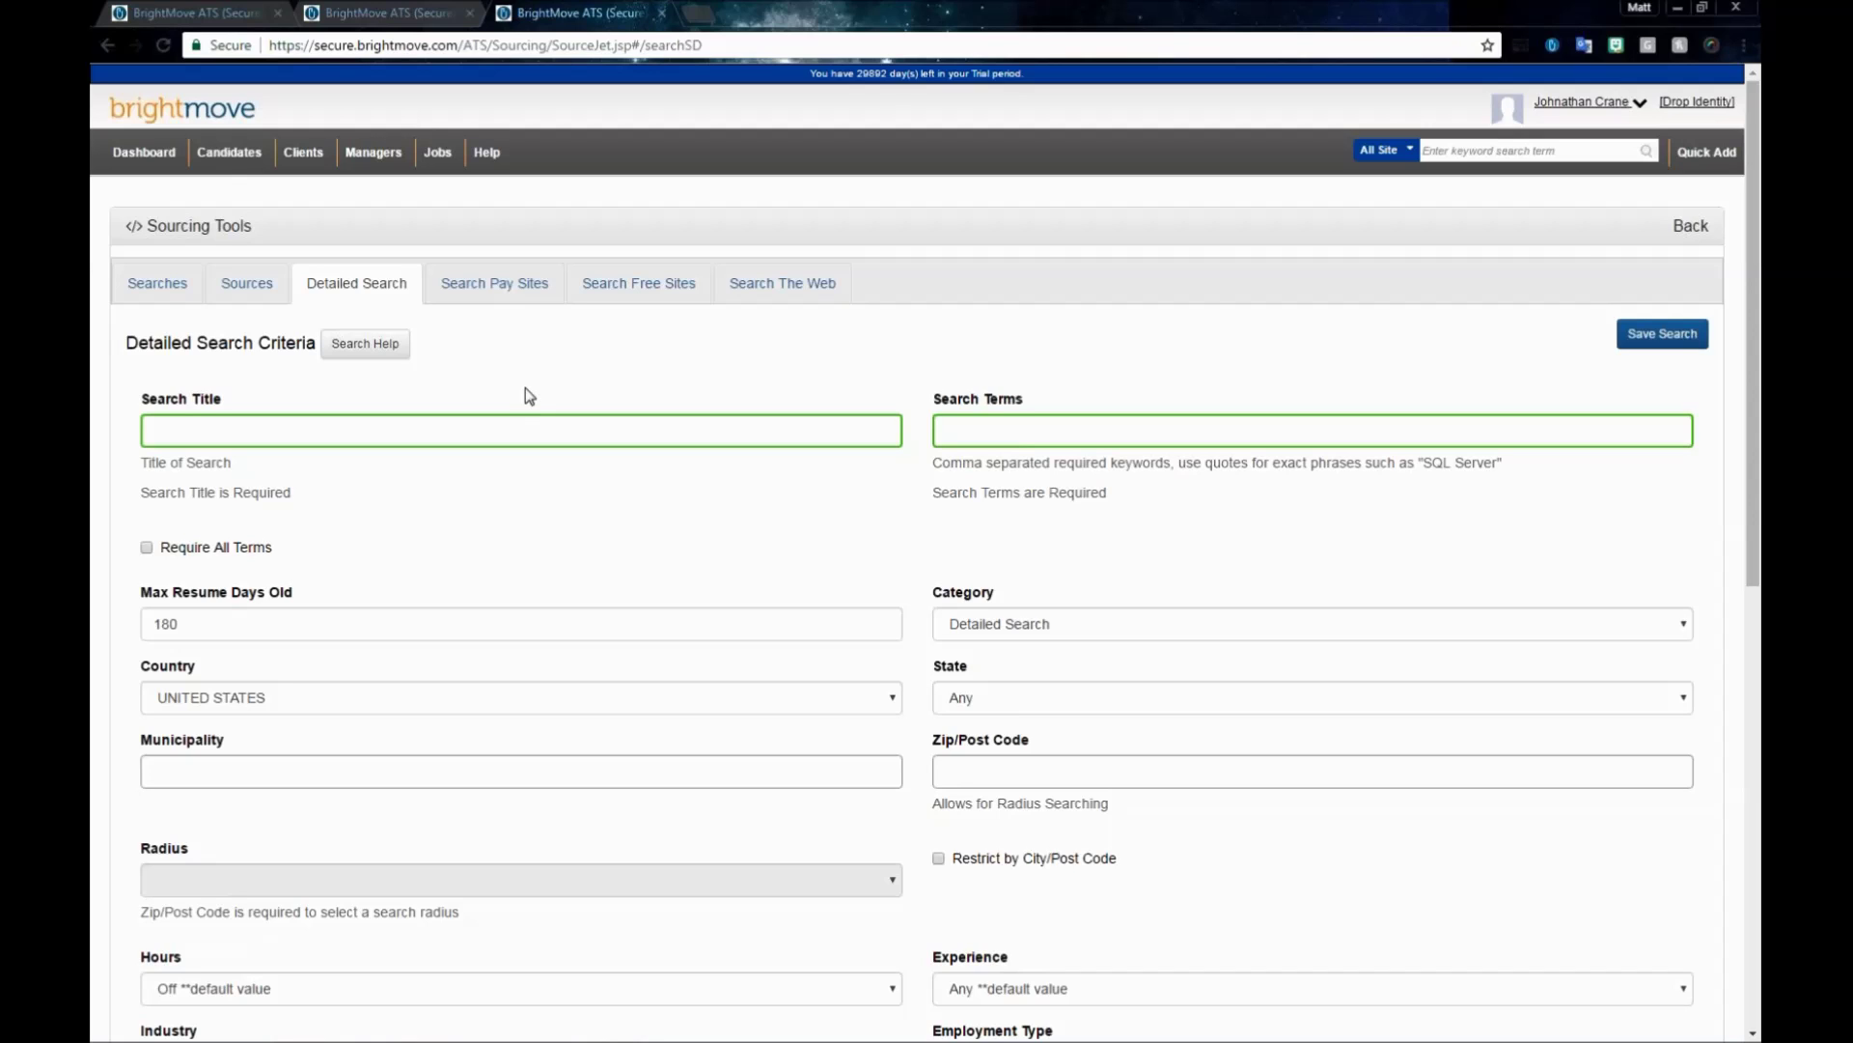
left_click(386, 362)
left_click(153, 430)
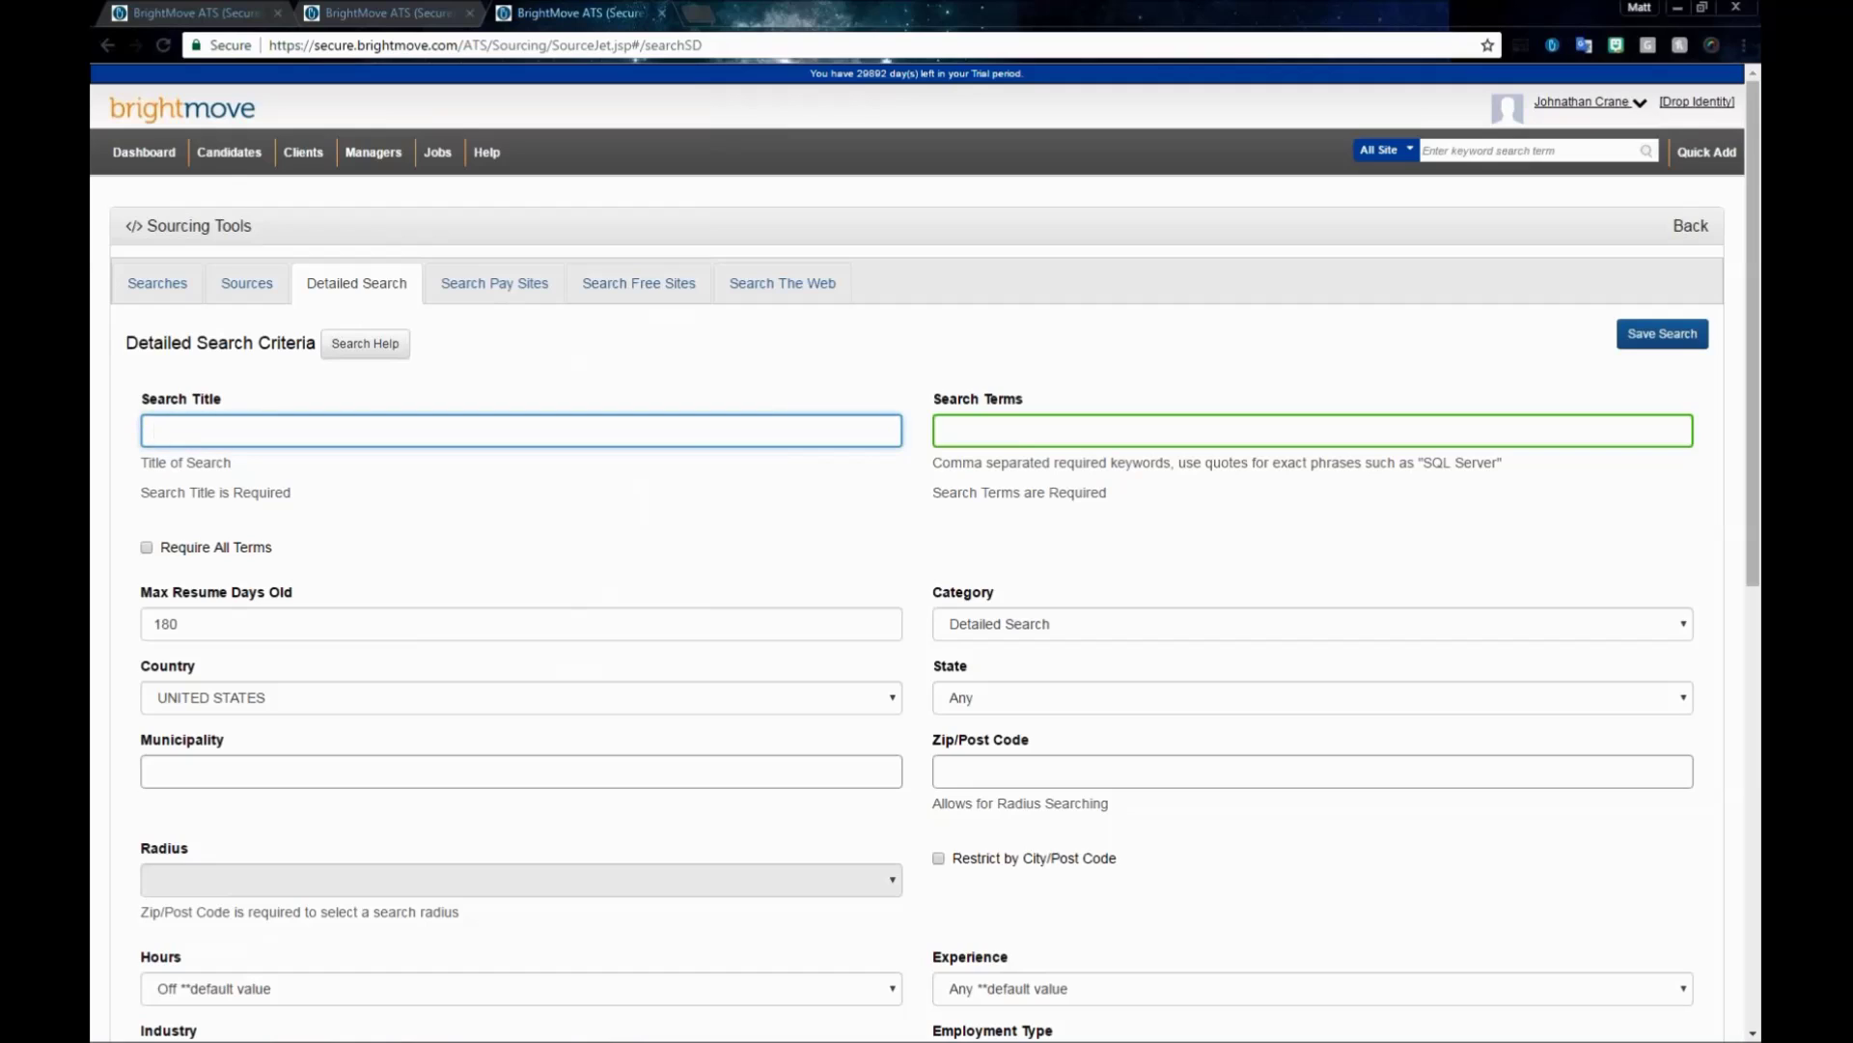
- Enter title Demo and search terms "SQL Server", support, then dismiss the Search Help popover
type("Demo")
key("Tab")
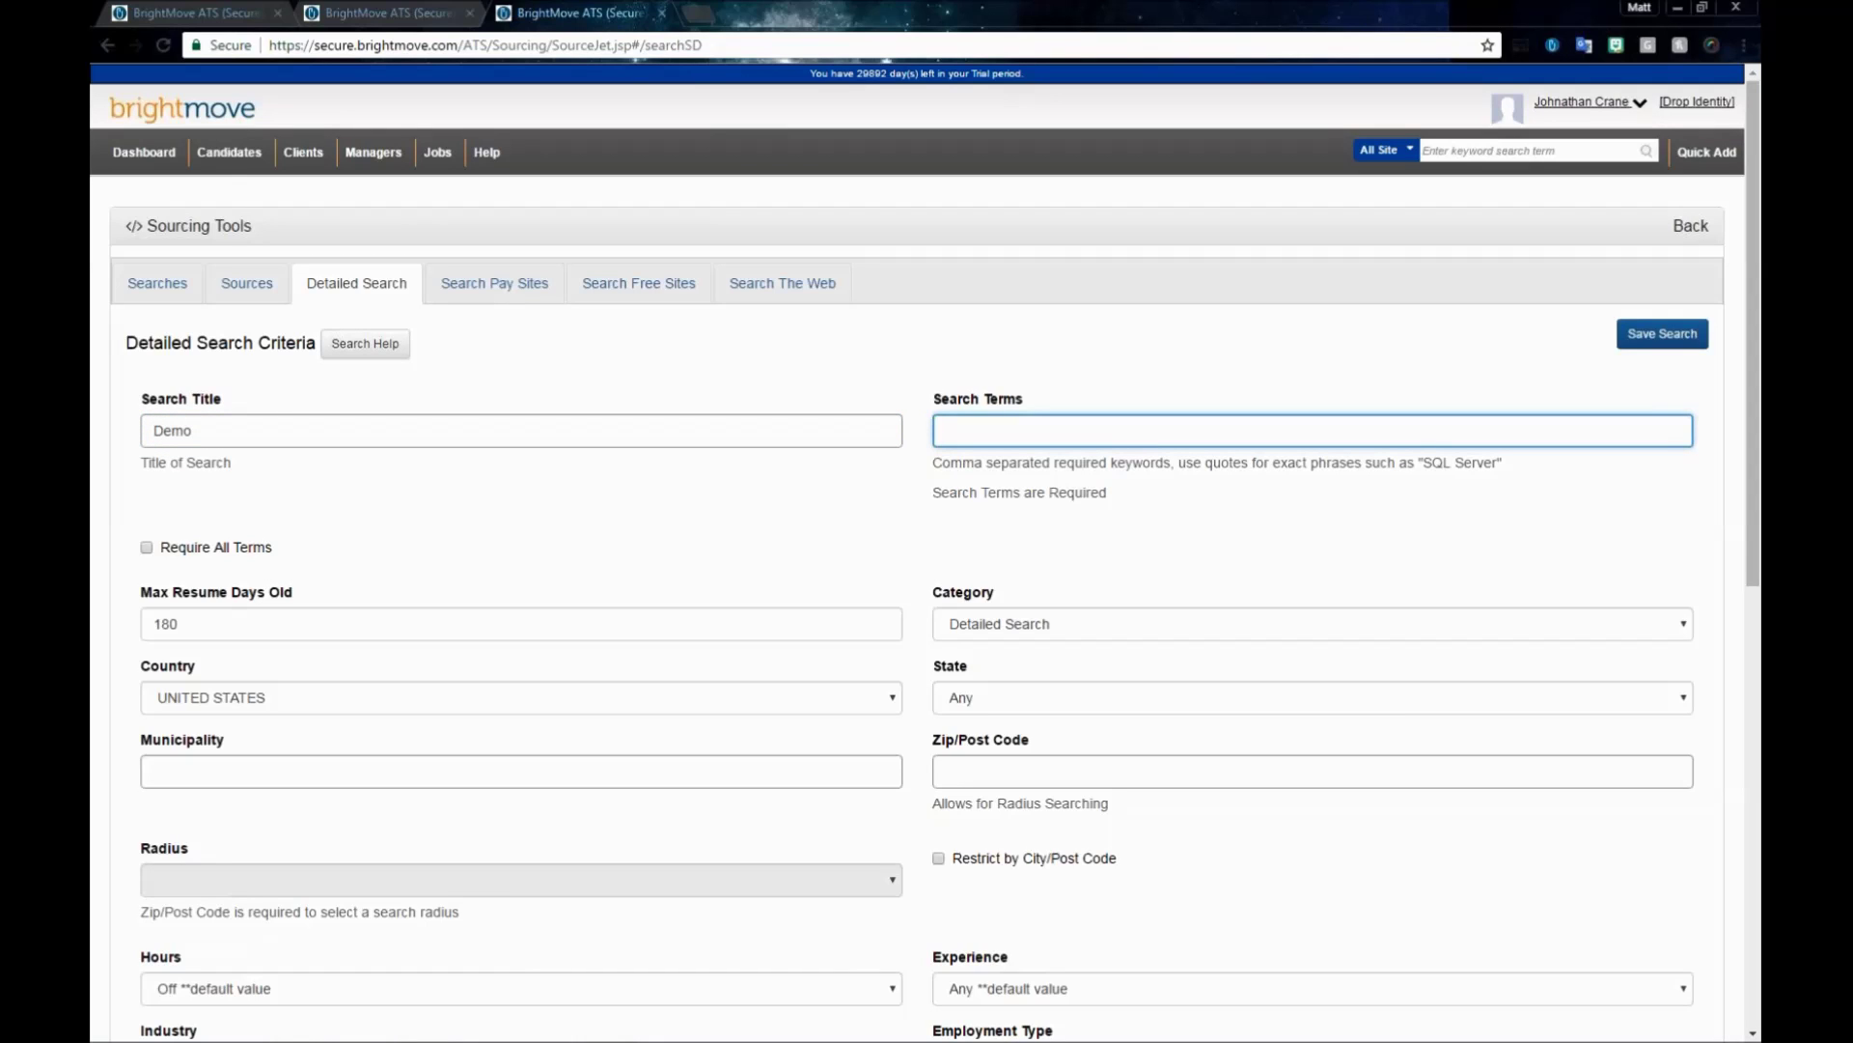
type("\"SQL")
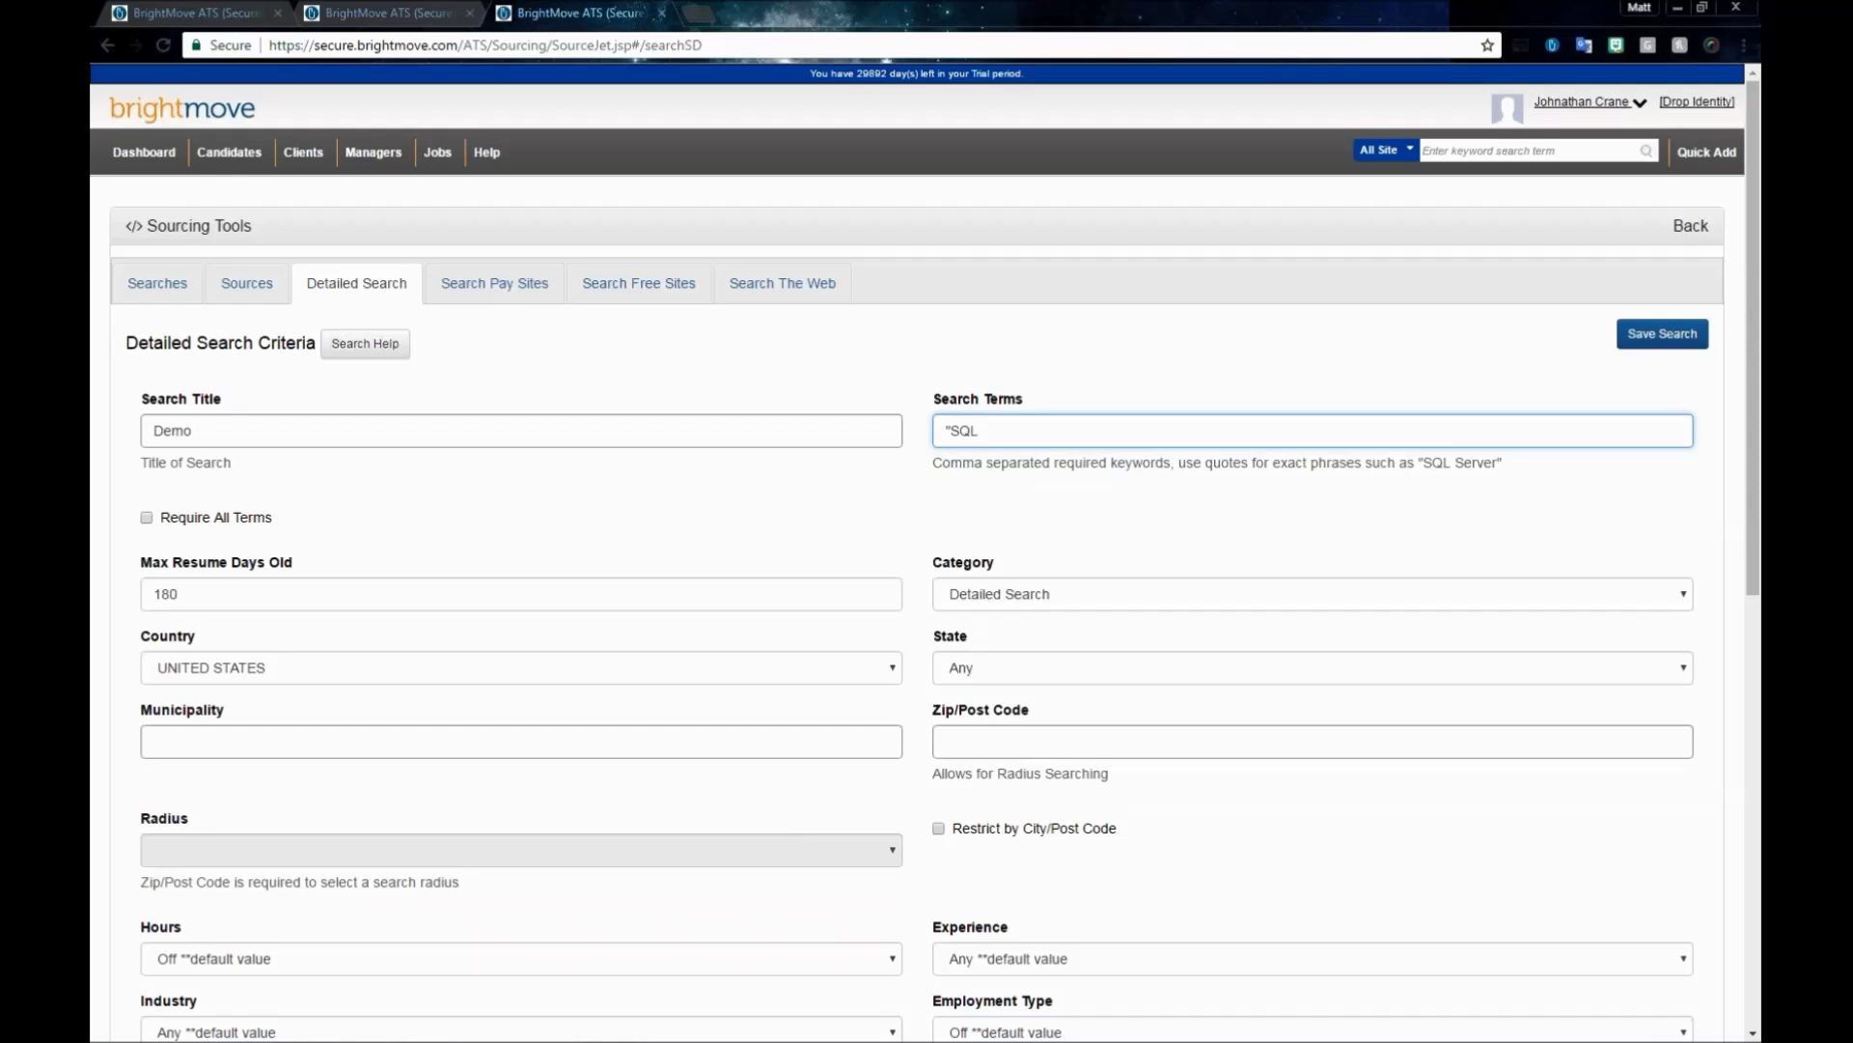
type(" Server\"")
type(", support")
mouse_move(352, 360)
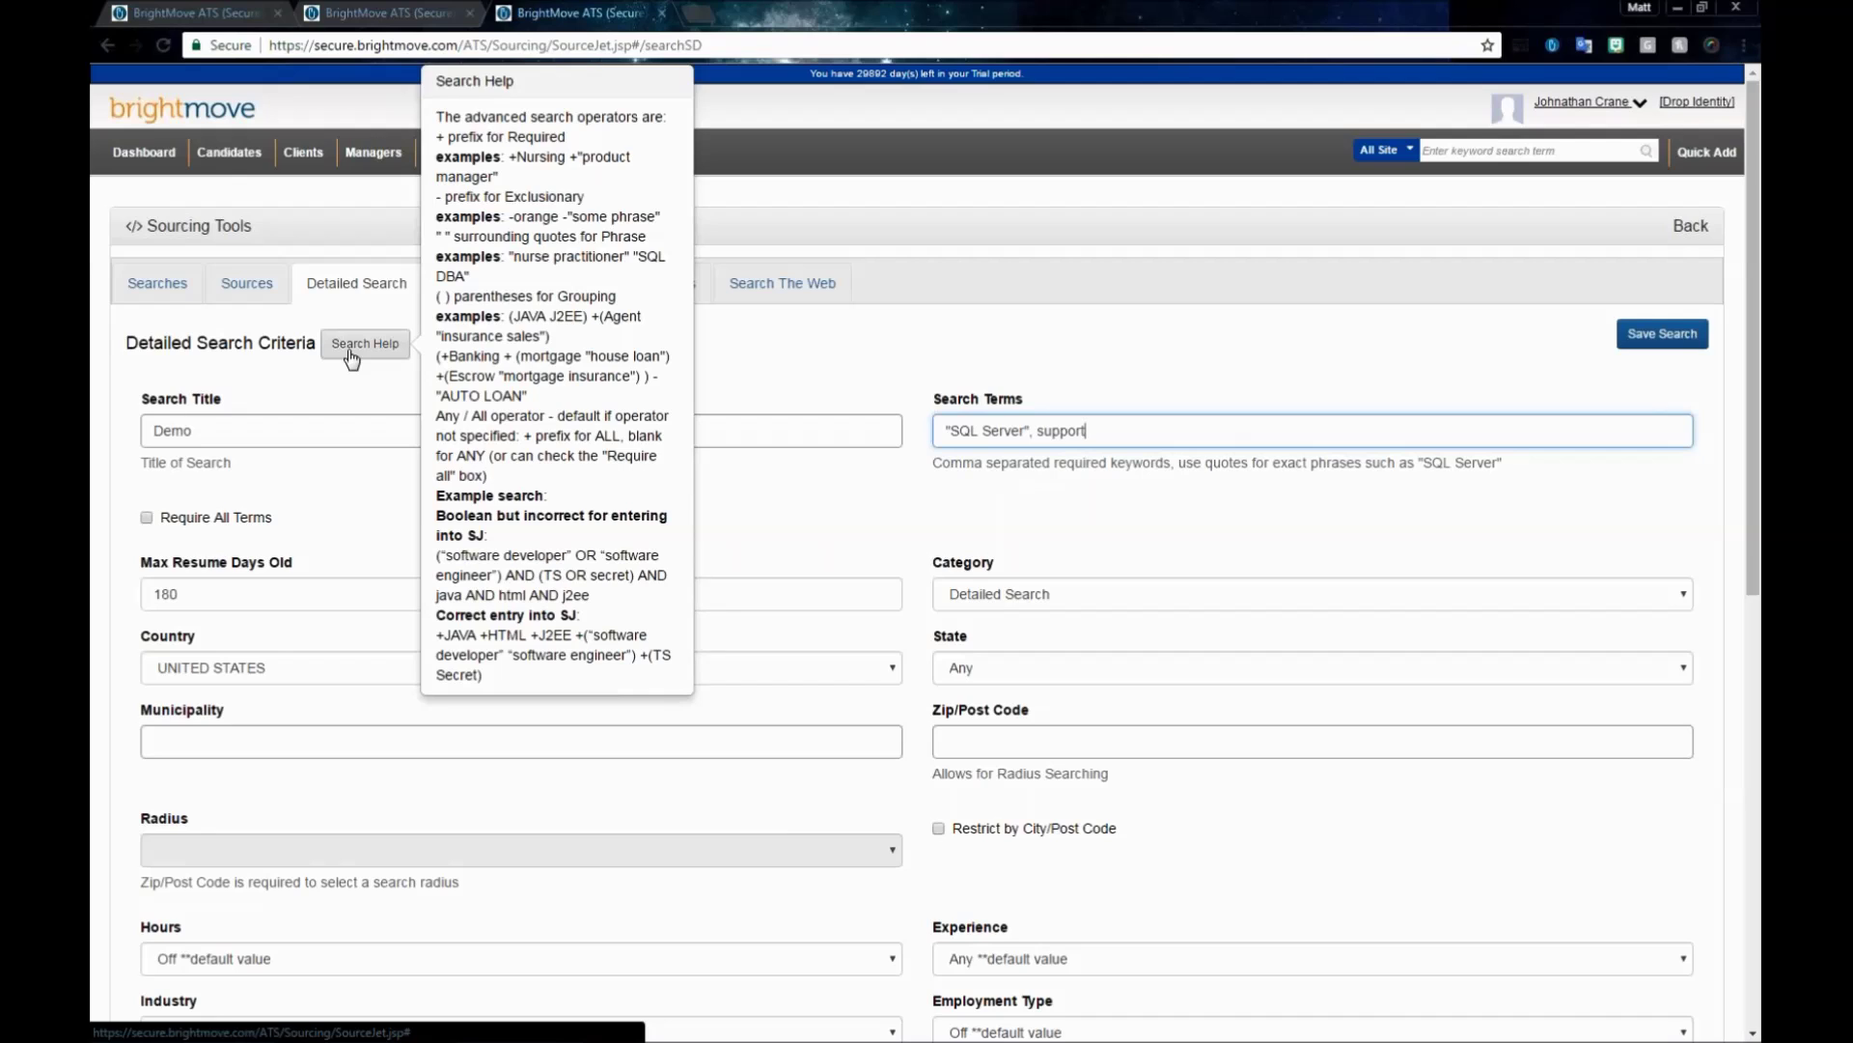
left_click(352, 359)
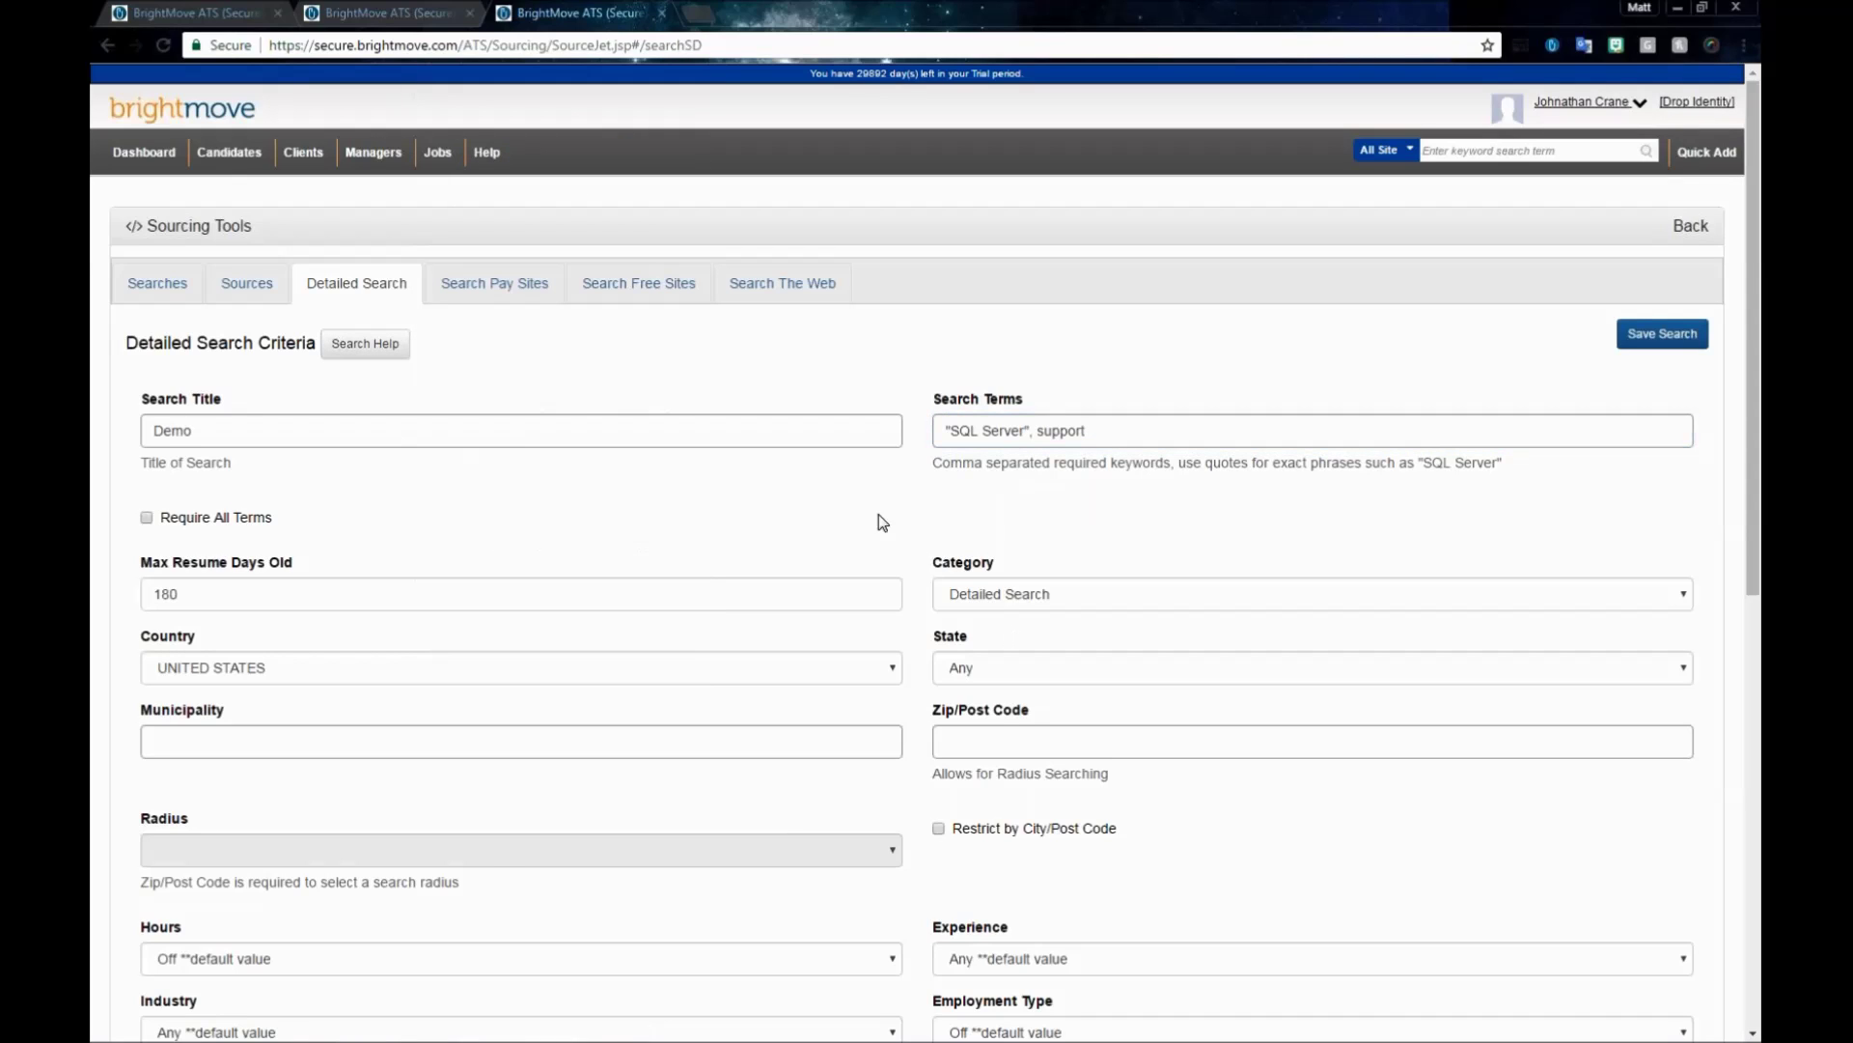
- Review the sources list and its Features code legend, then select the Zip/Post Code field
scroll(849, 489, "down", 1)
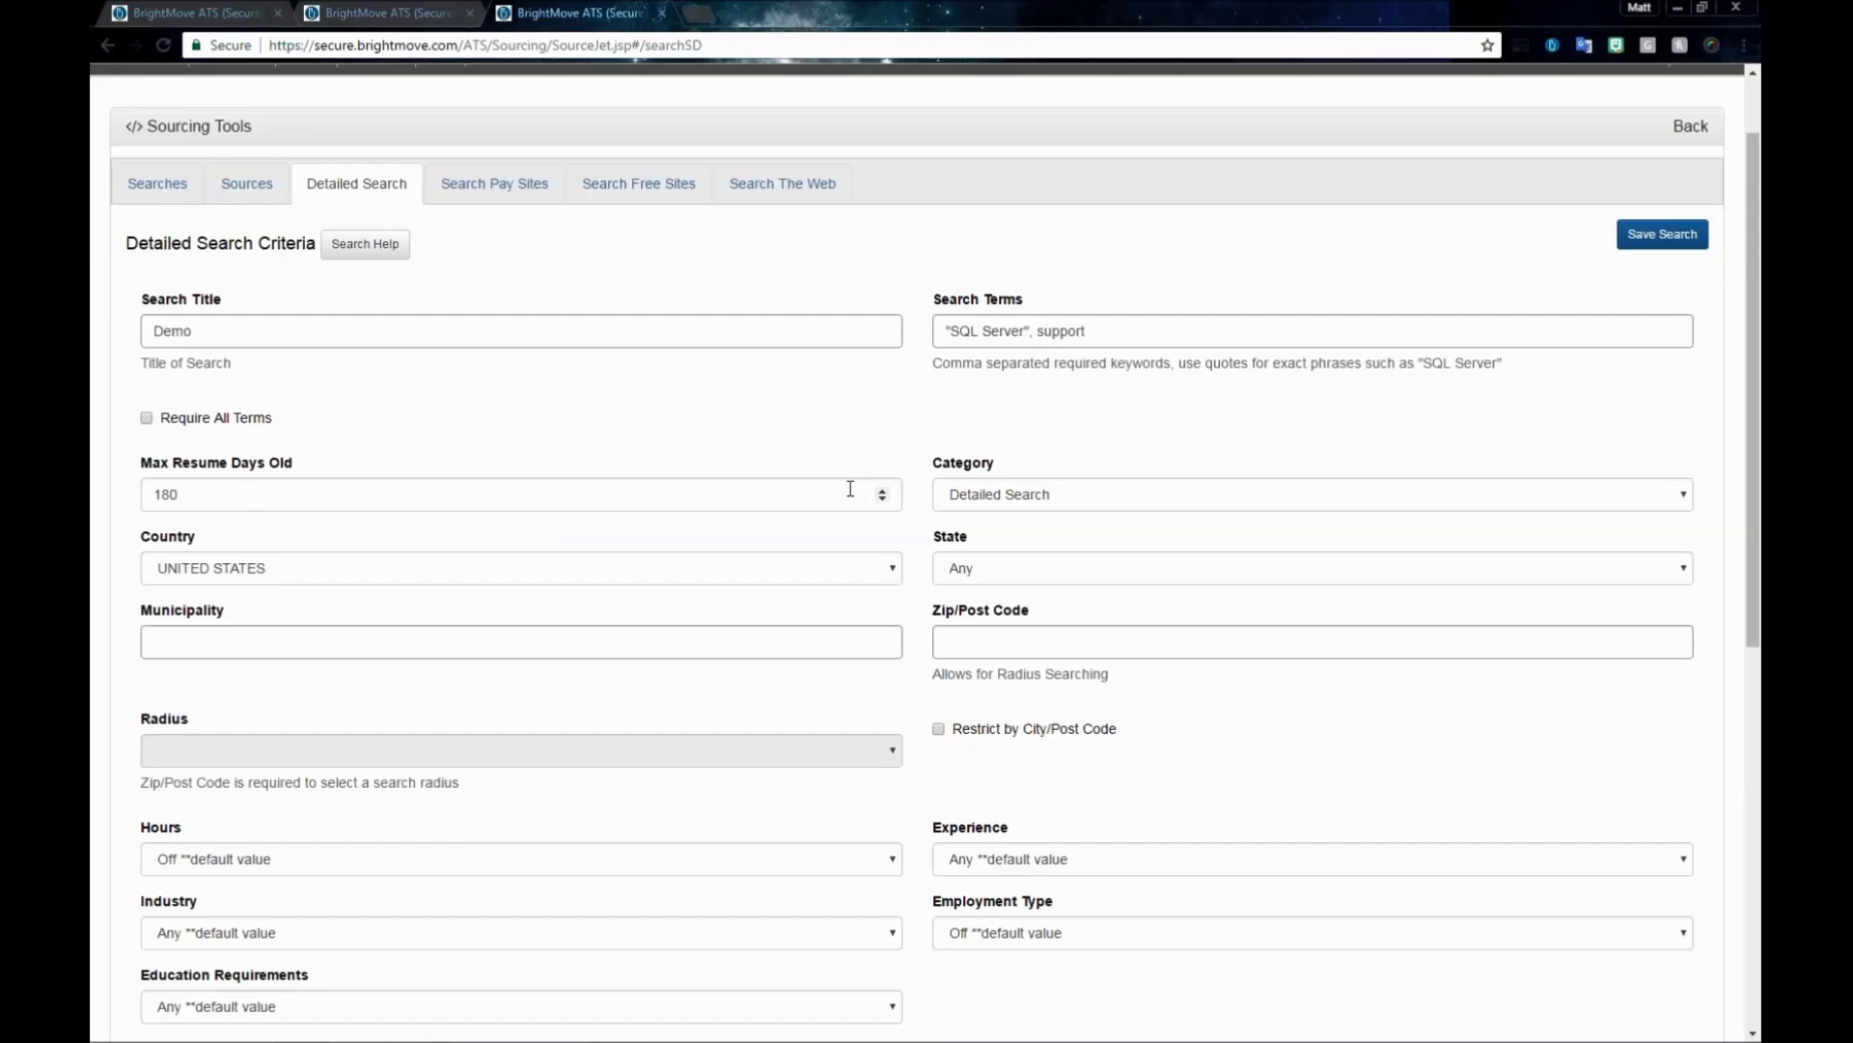
scroll(851, 489, "down", 5)
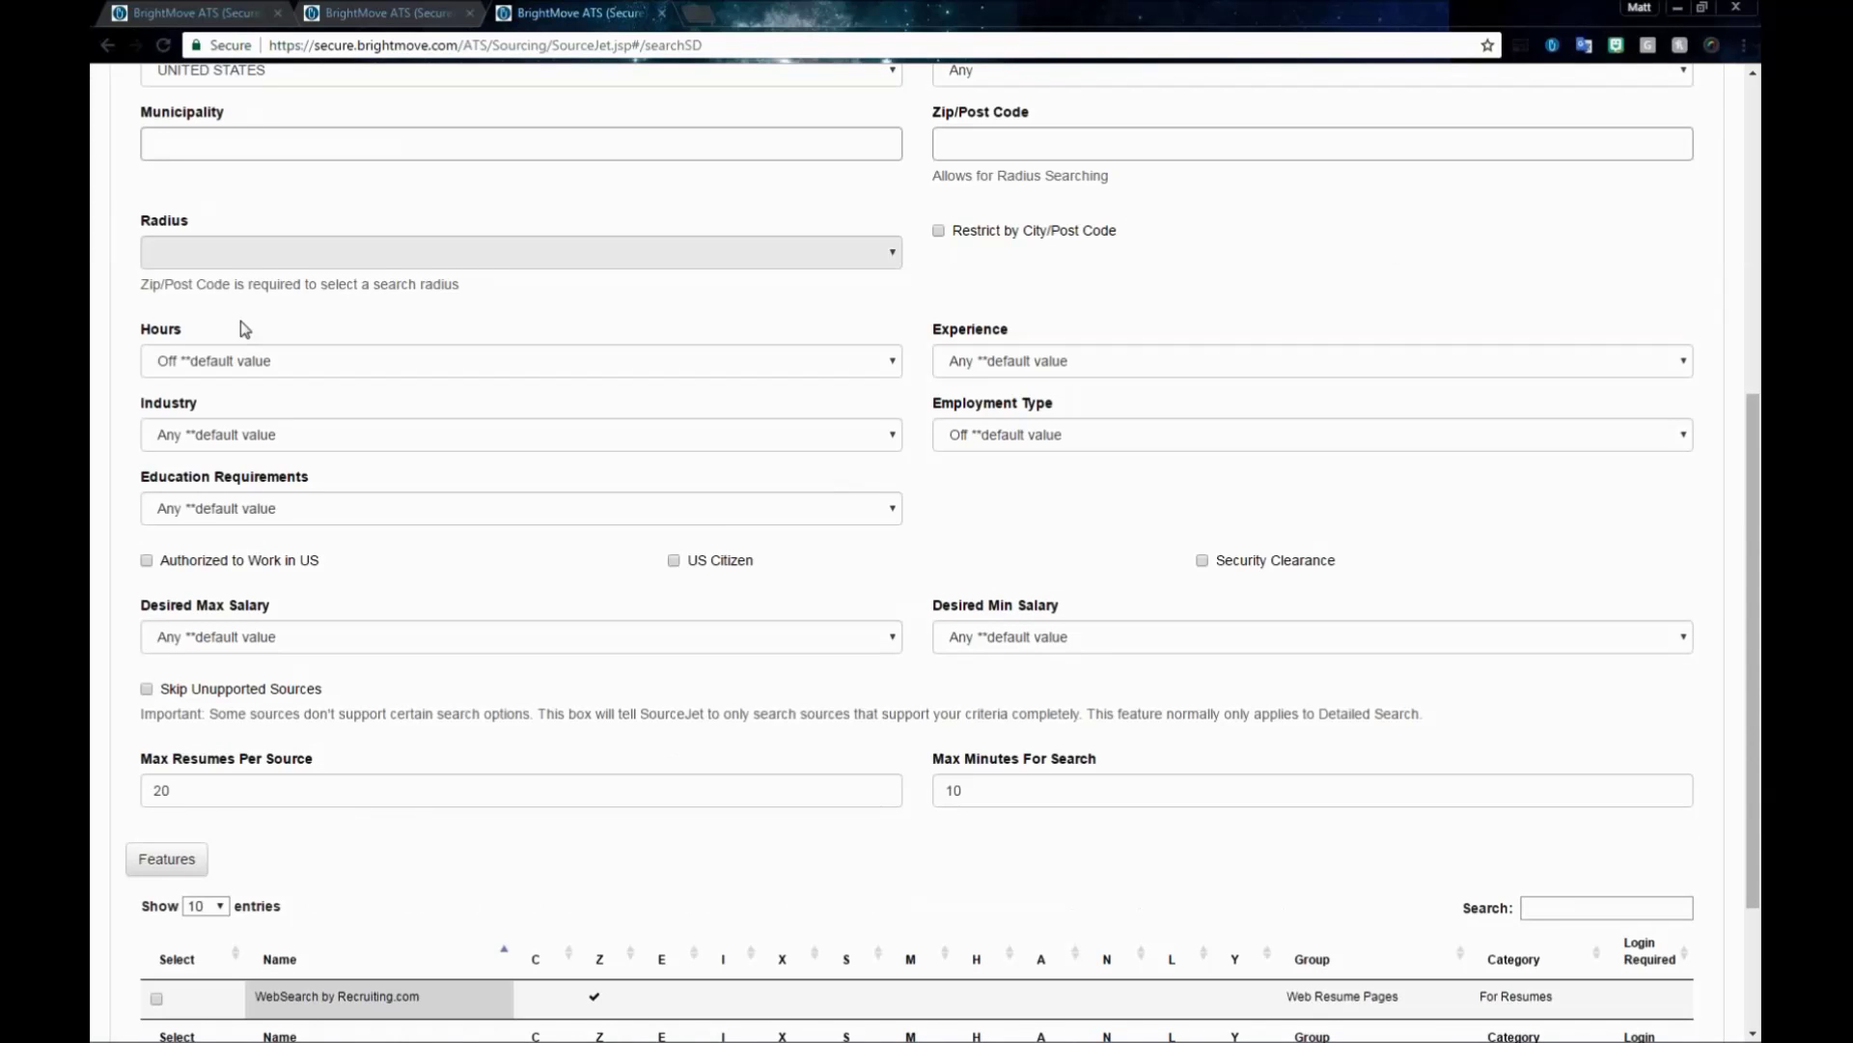
scroll(564, 611, "down", 1)
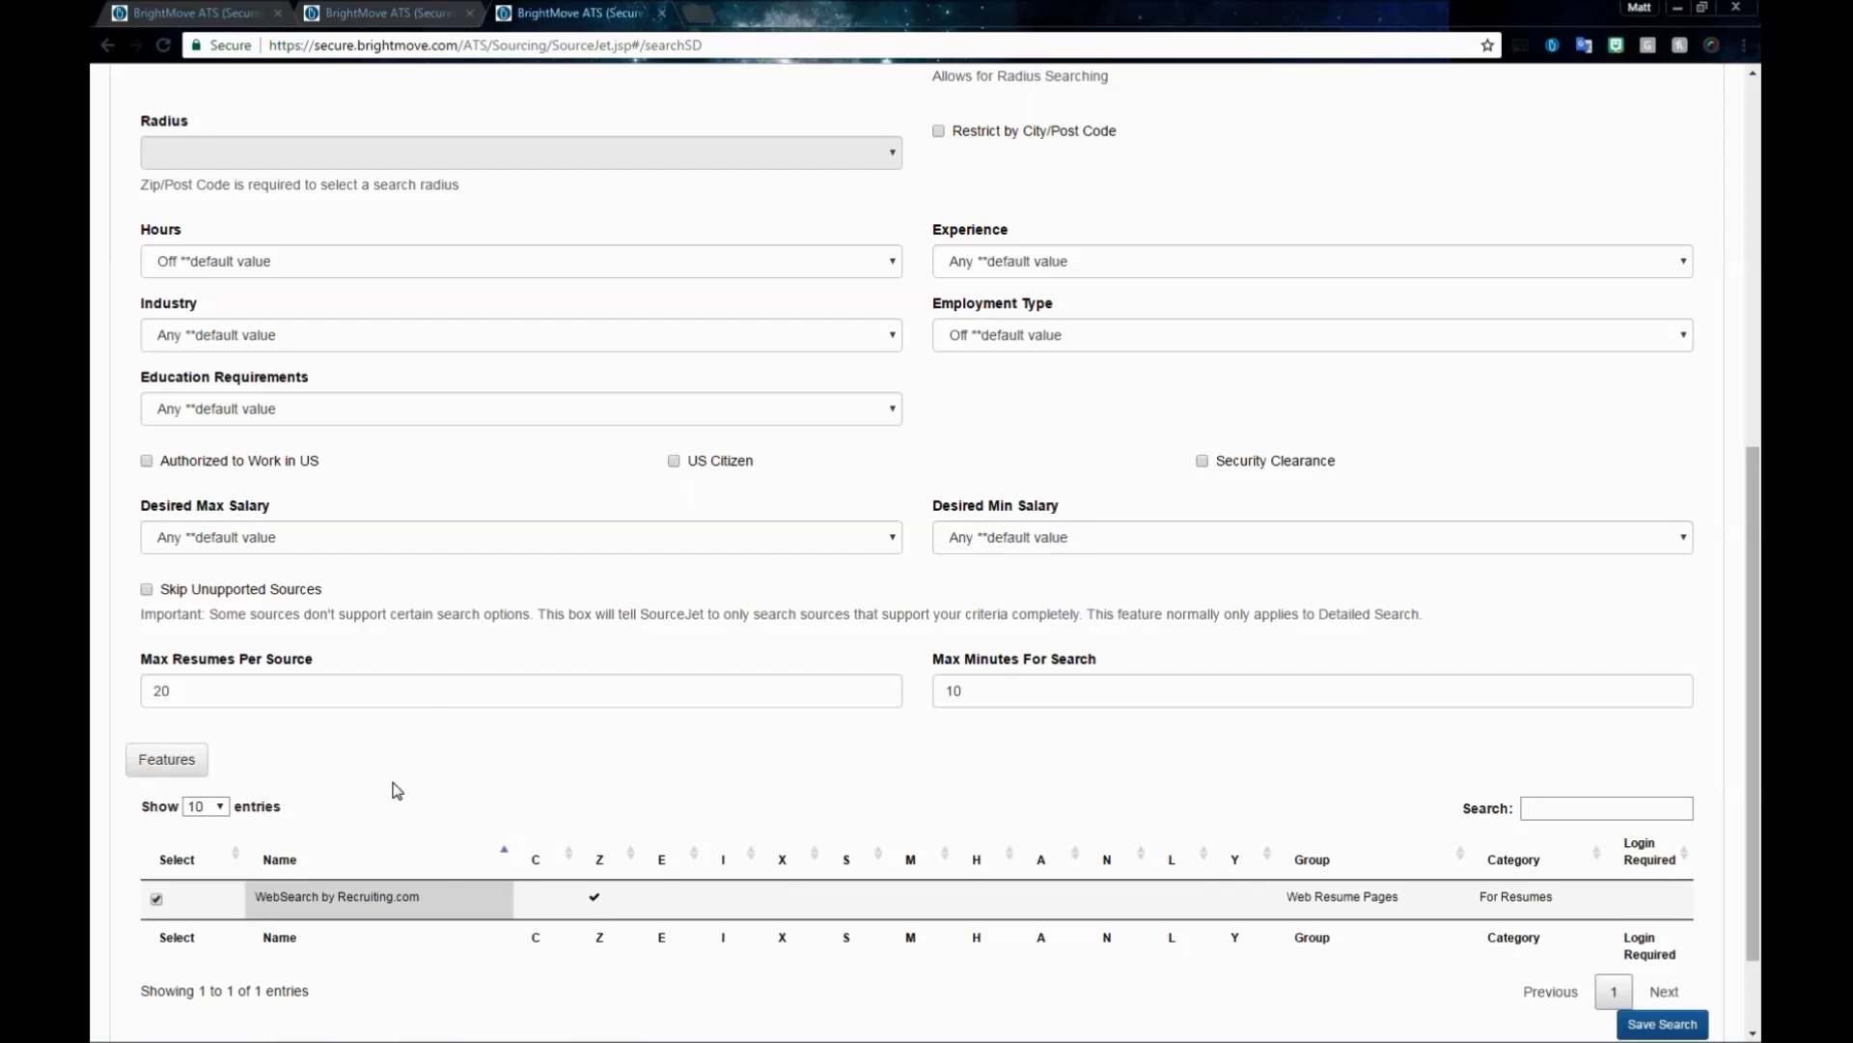
left_click(169, 760)
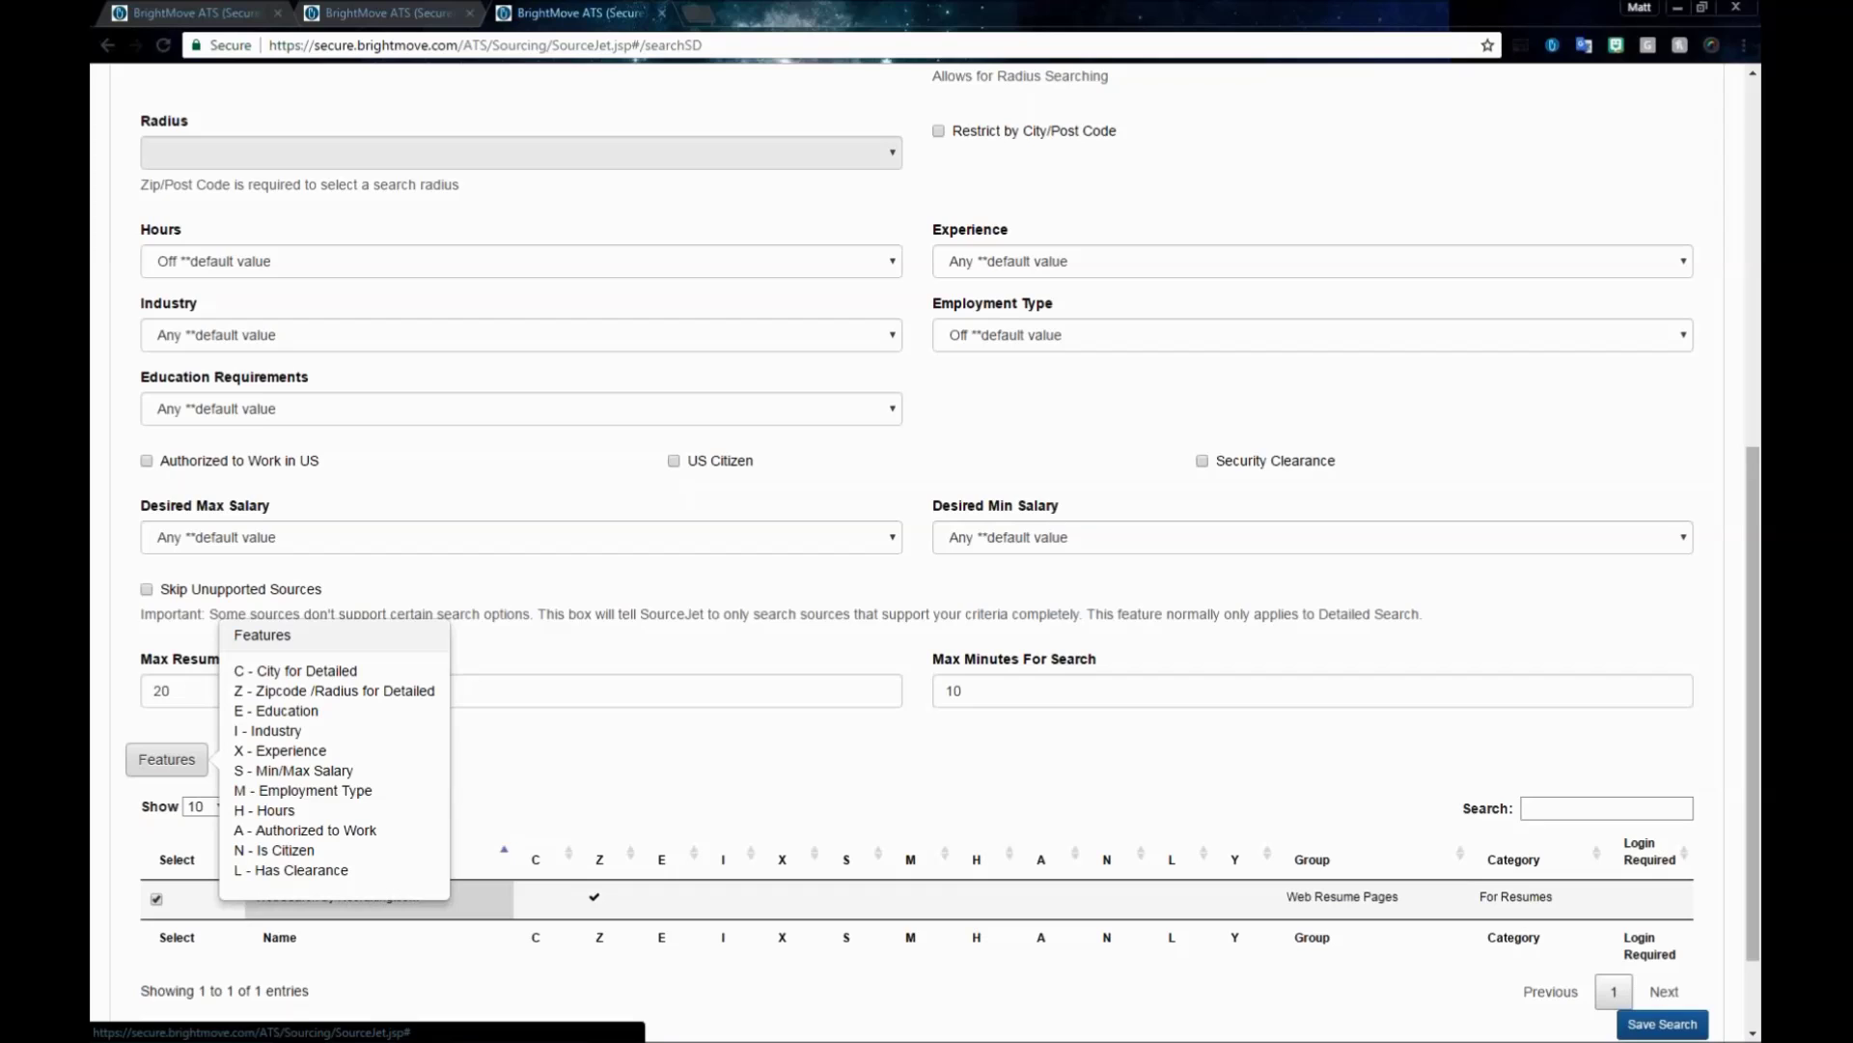
left_click(598, 762)
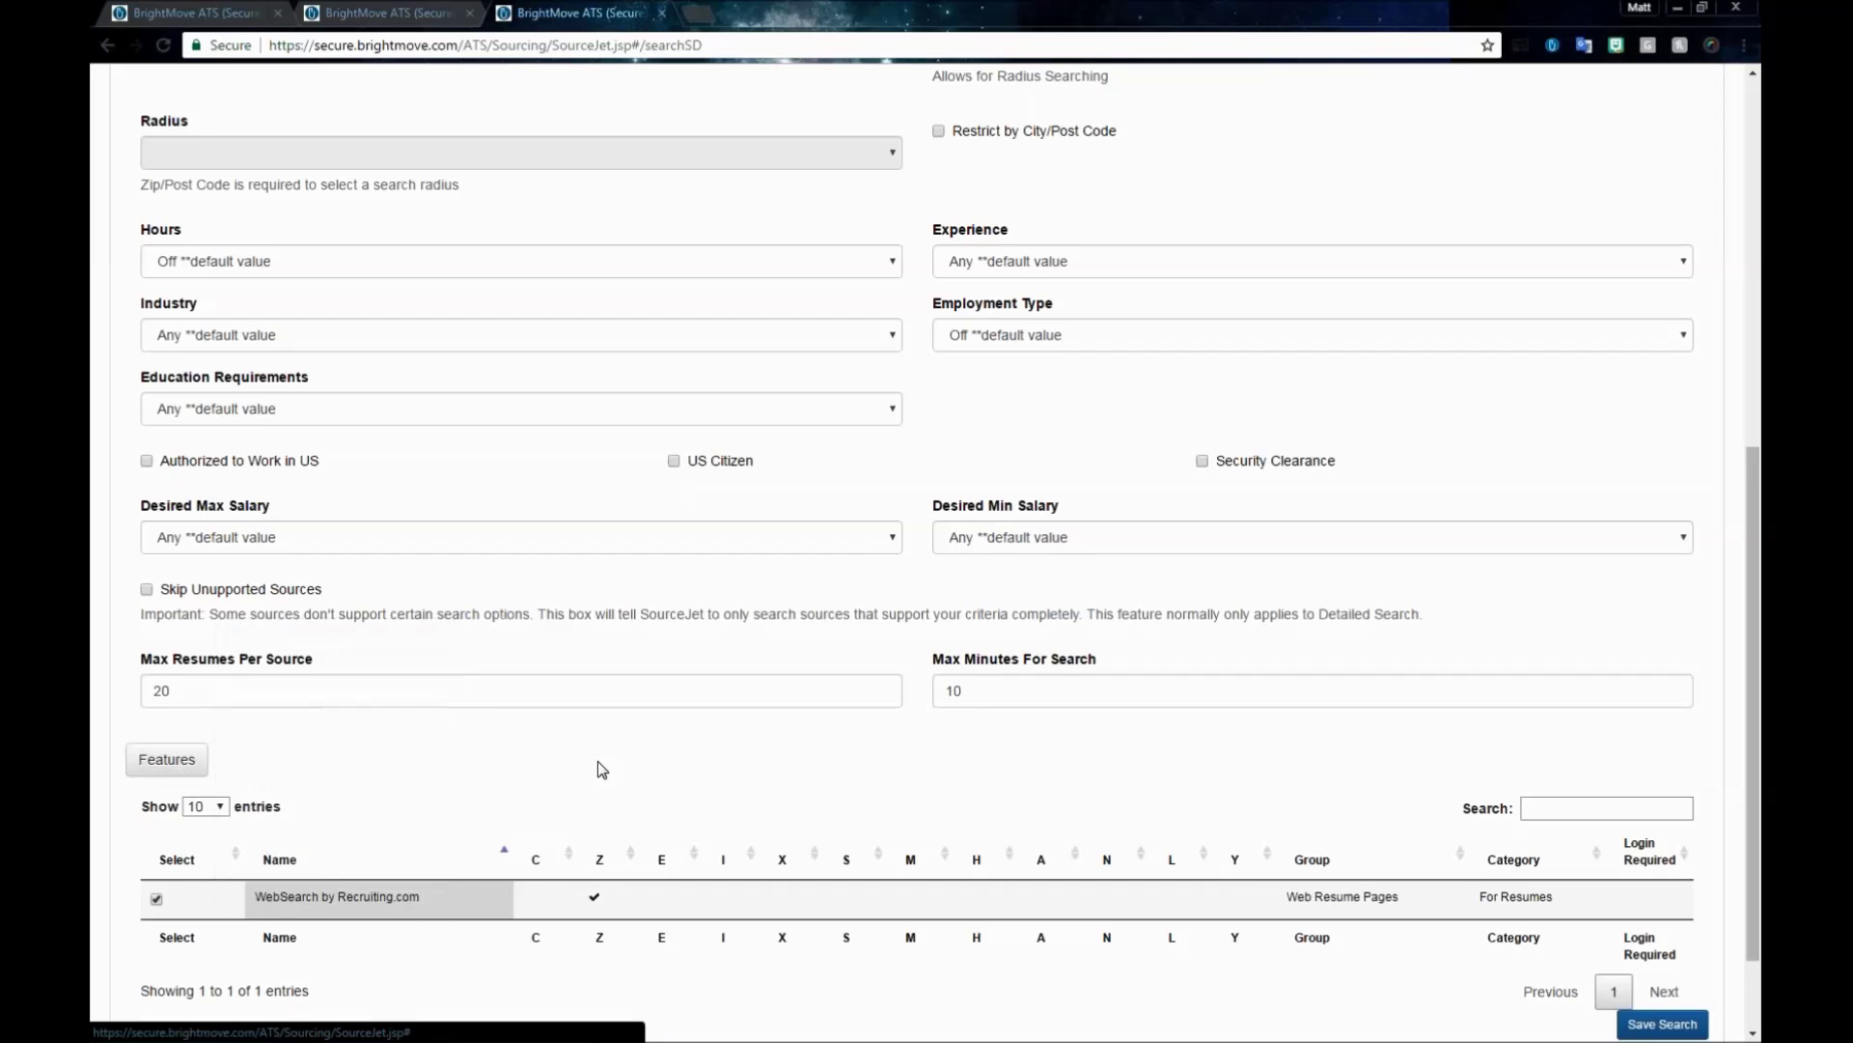
scroll(560, 817, "up", 7)
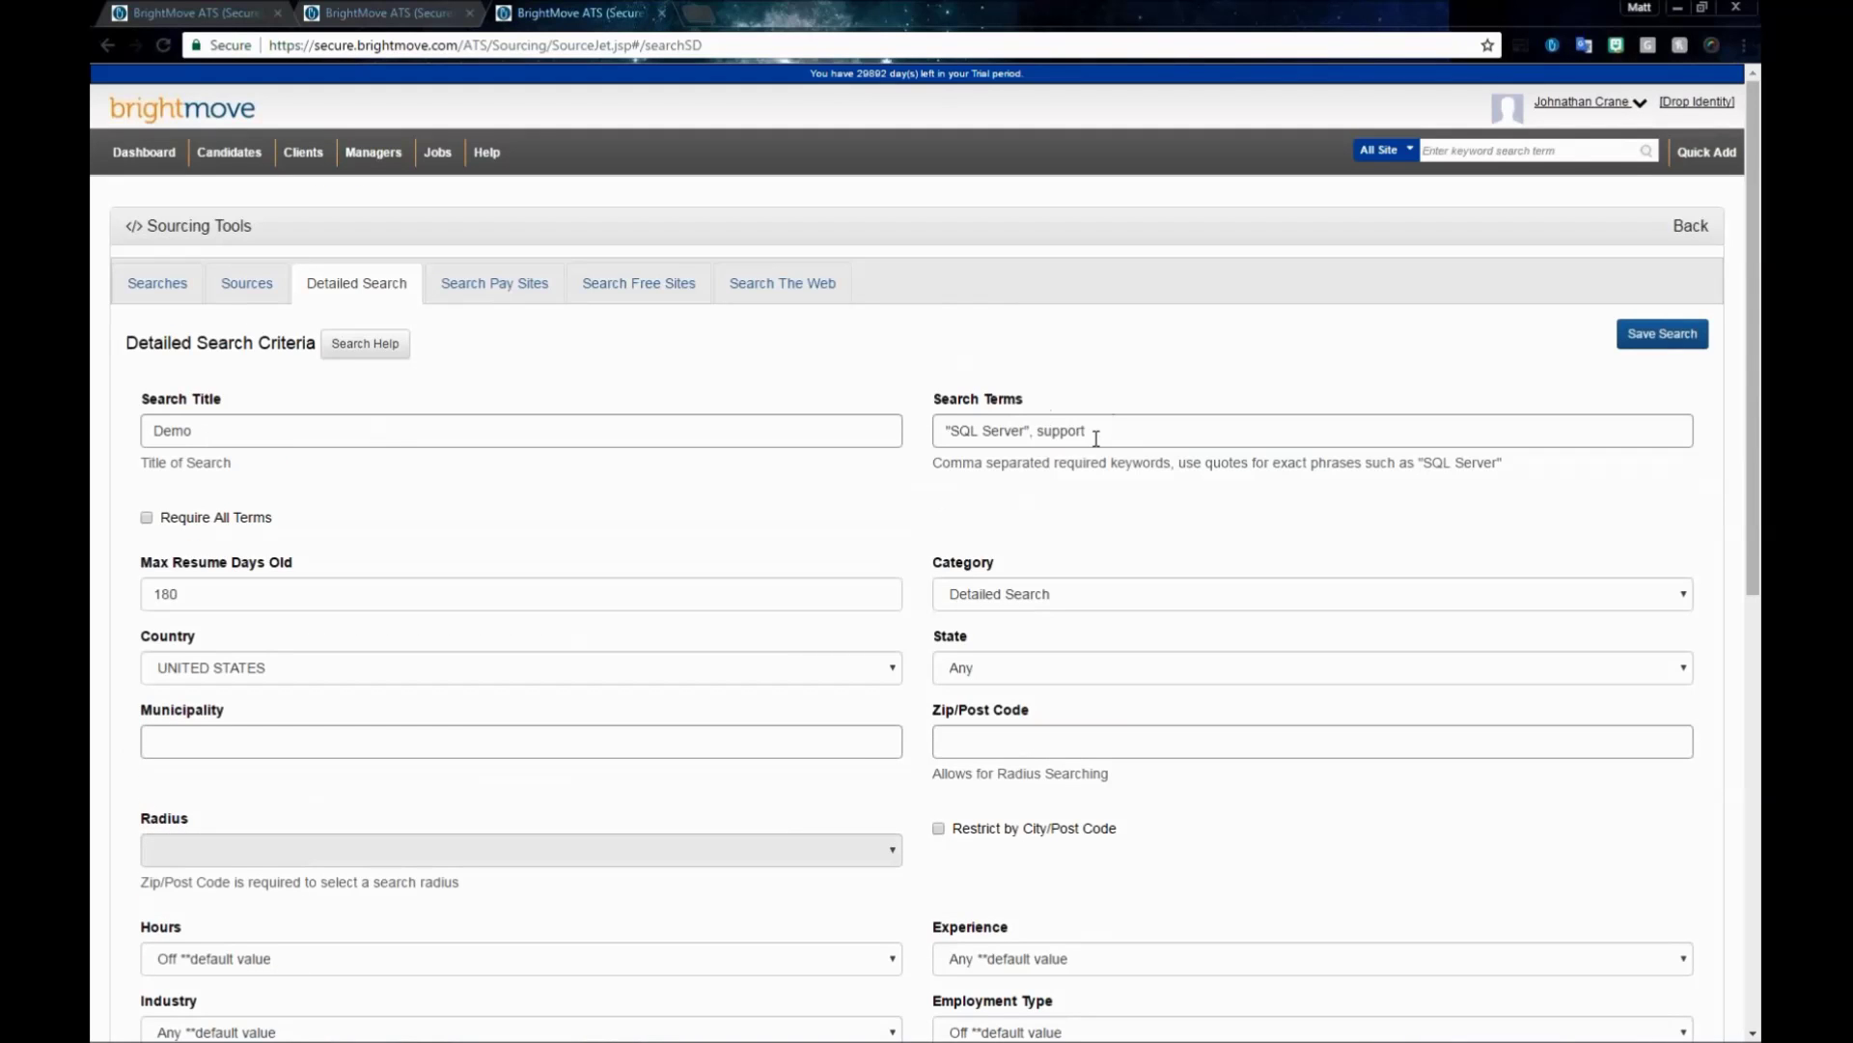
scroll(1039, 483, "down", 1)
left_click(1015, 642)
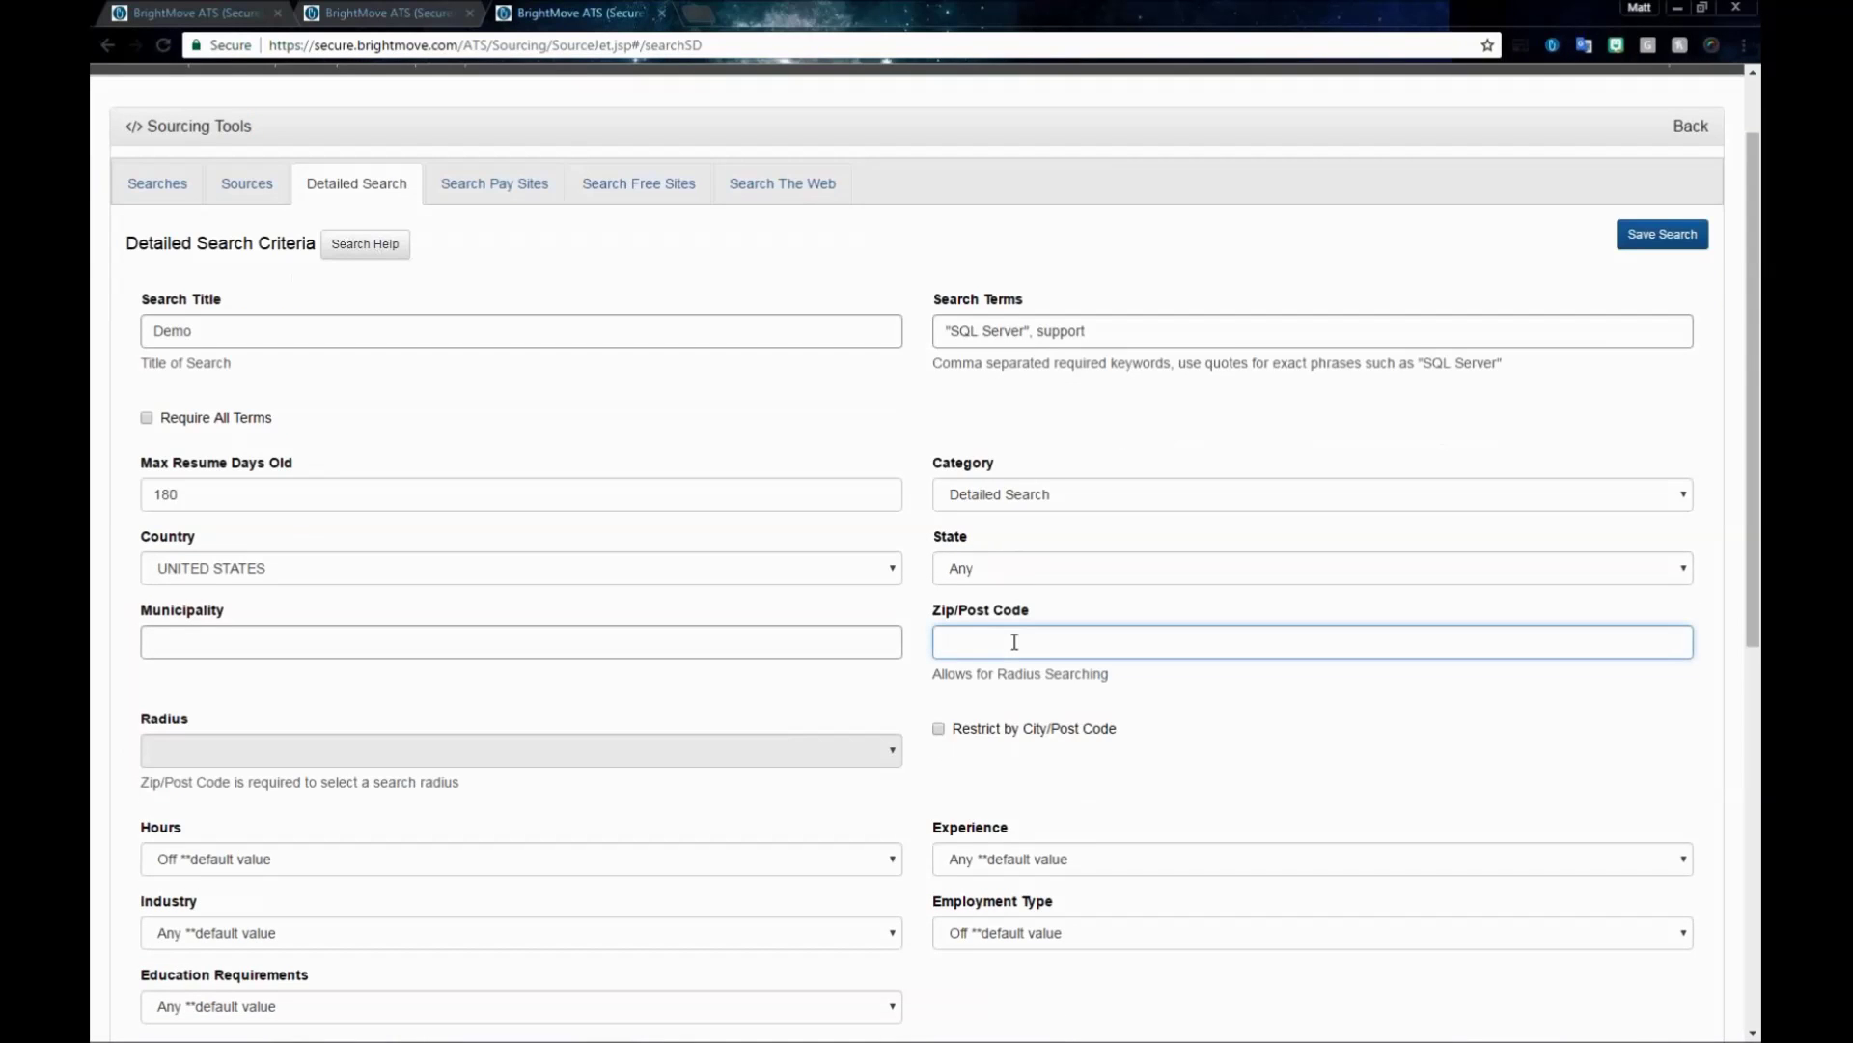
- Set Zip/Post Code to 32808, correcting an extra digit, and choose a 50 Miles radius
type("328087")
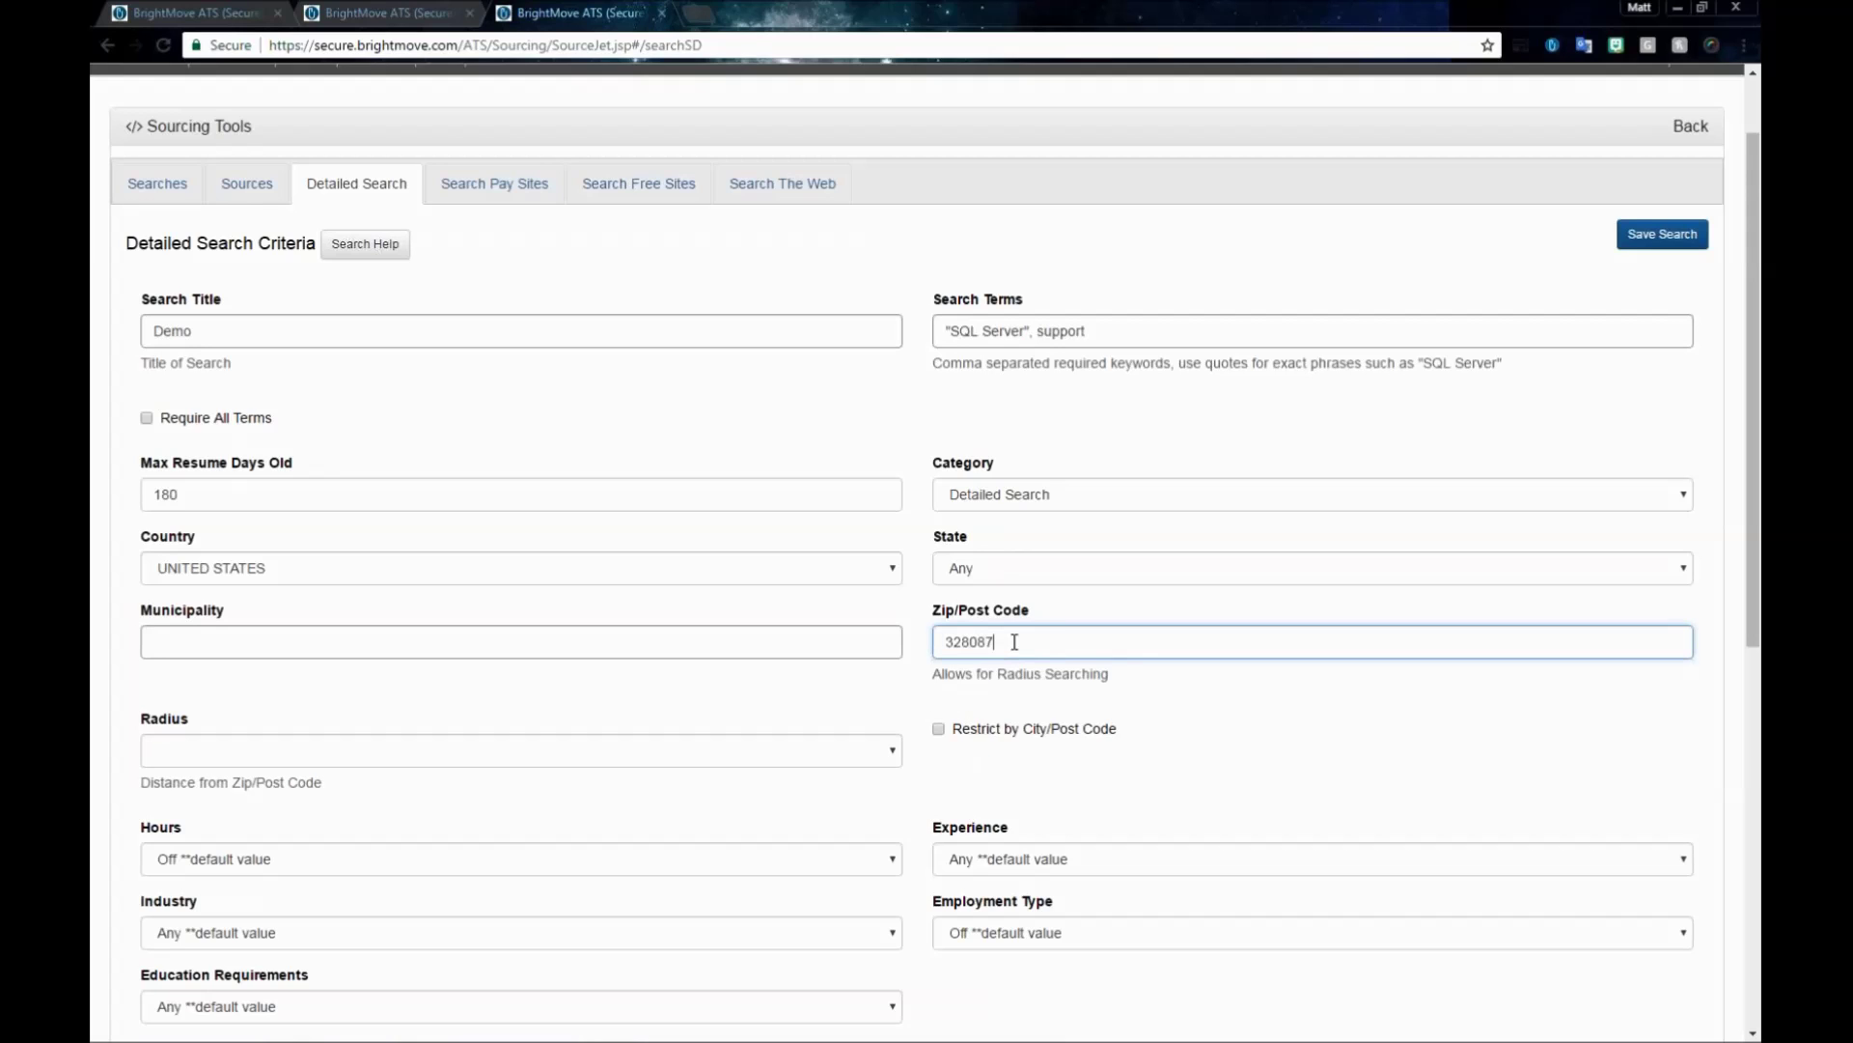
key("BackSpace")
left_click(577, 678)
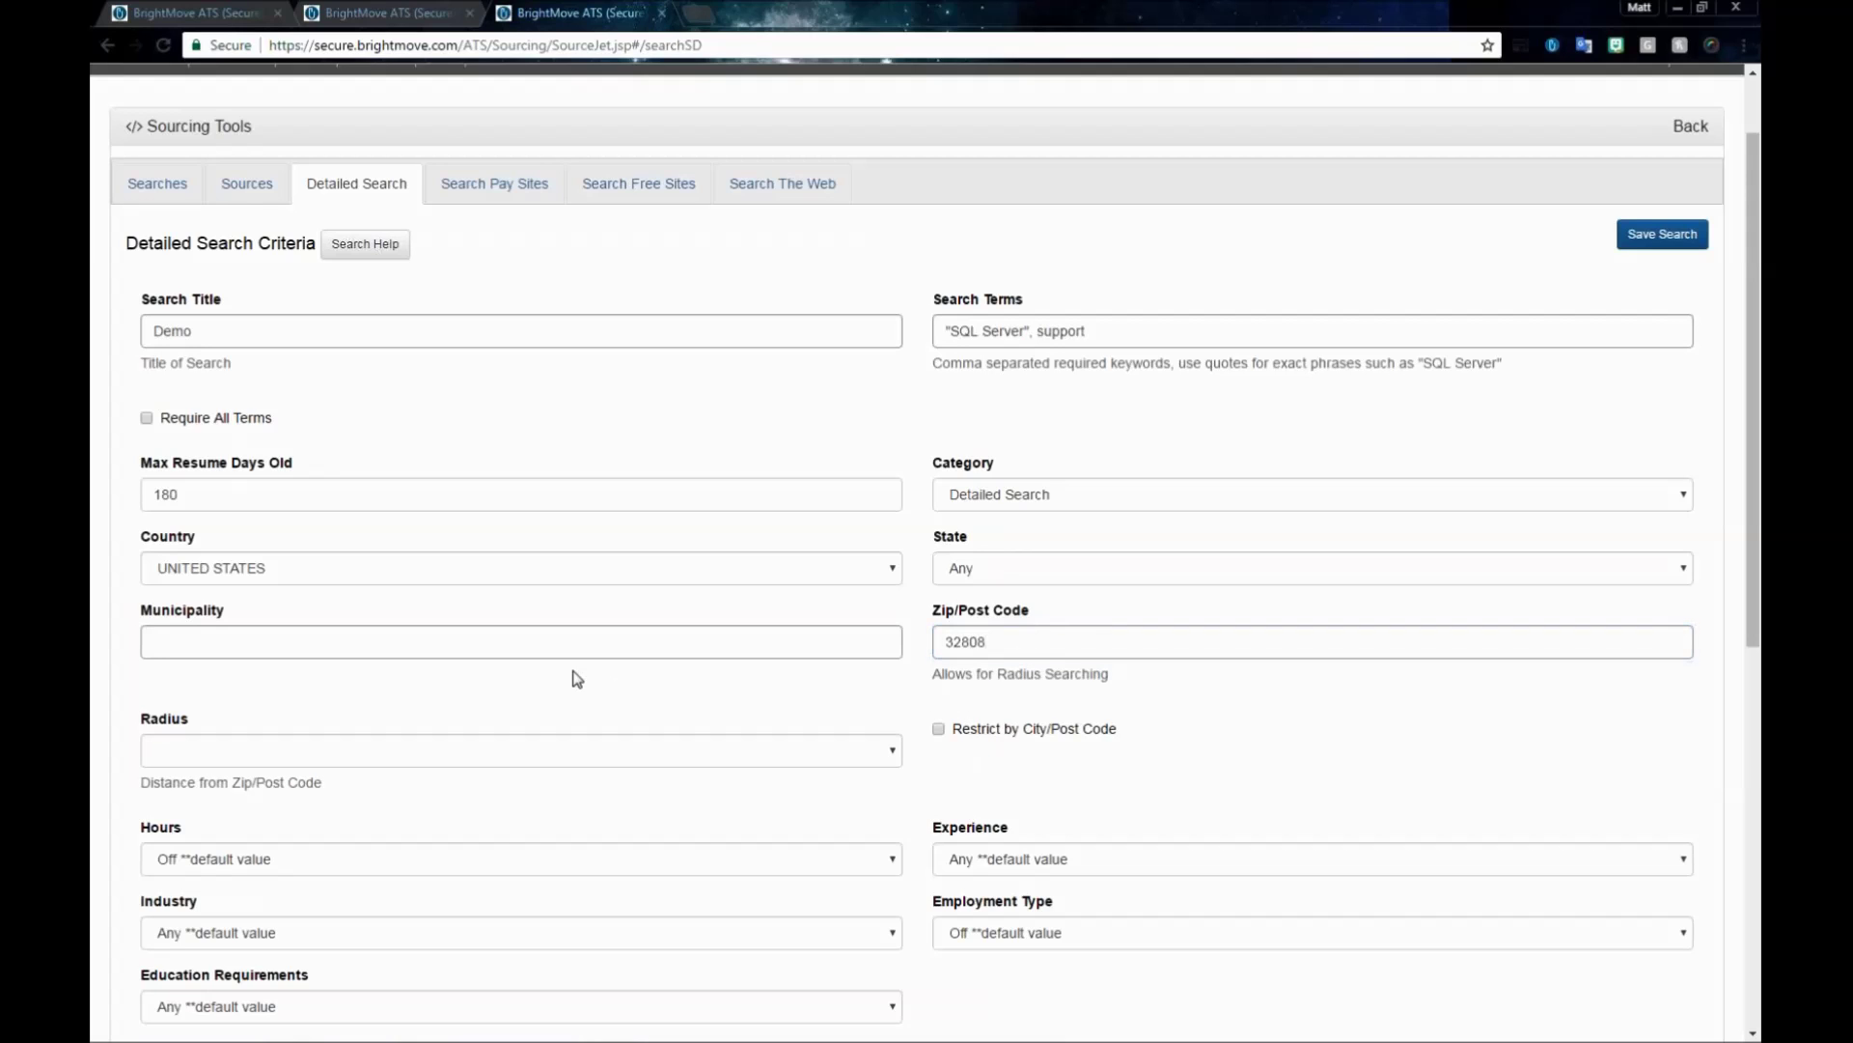
left_click(565, 765)
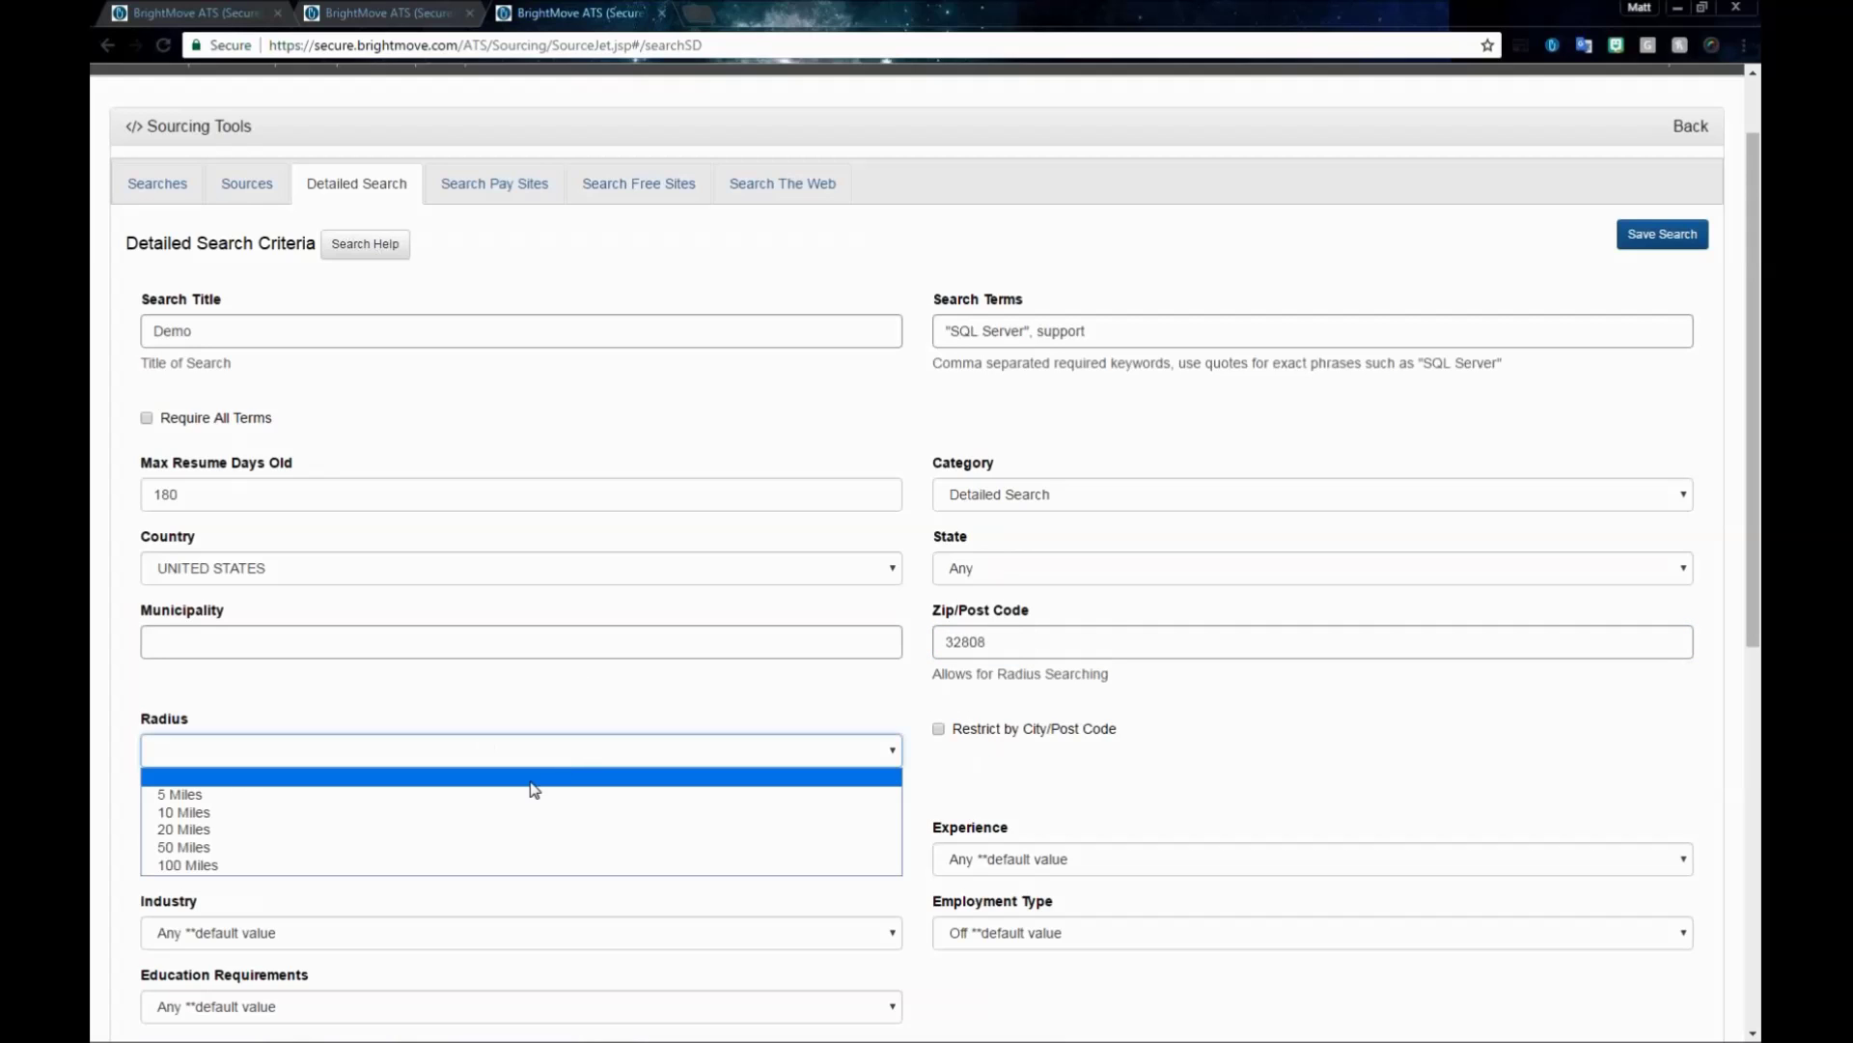
left_click(525, 845)
left_click(93, 763)
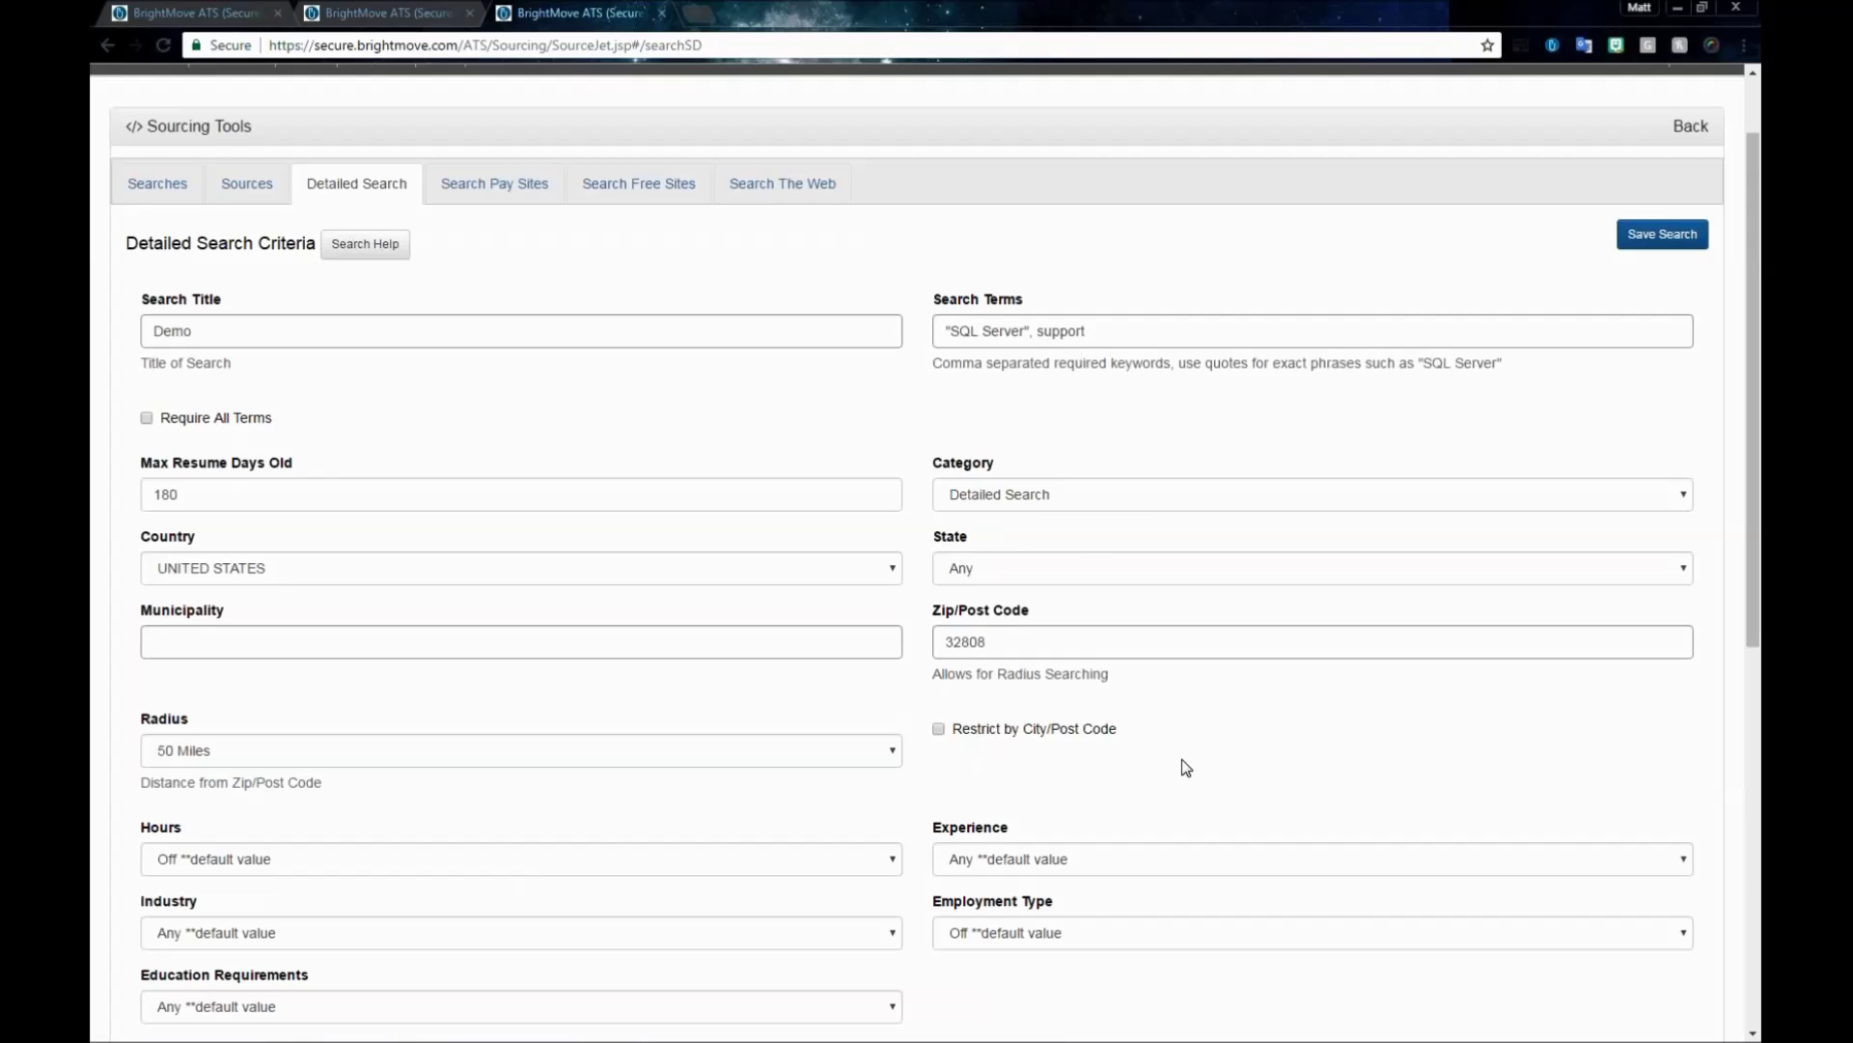
scroll(1207, 741, "down", 5)
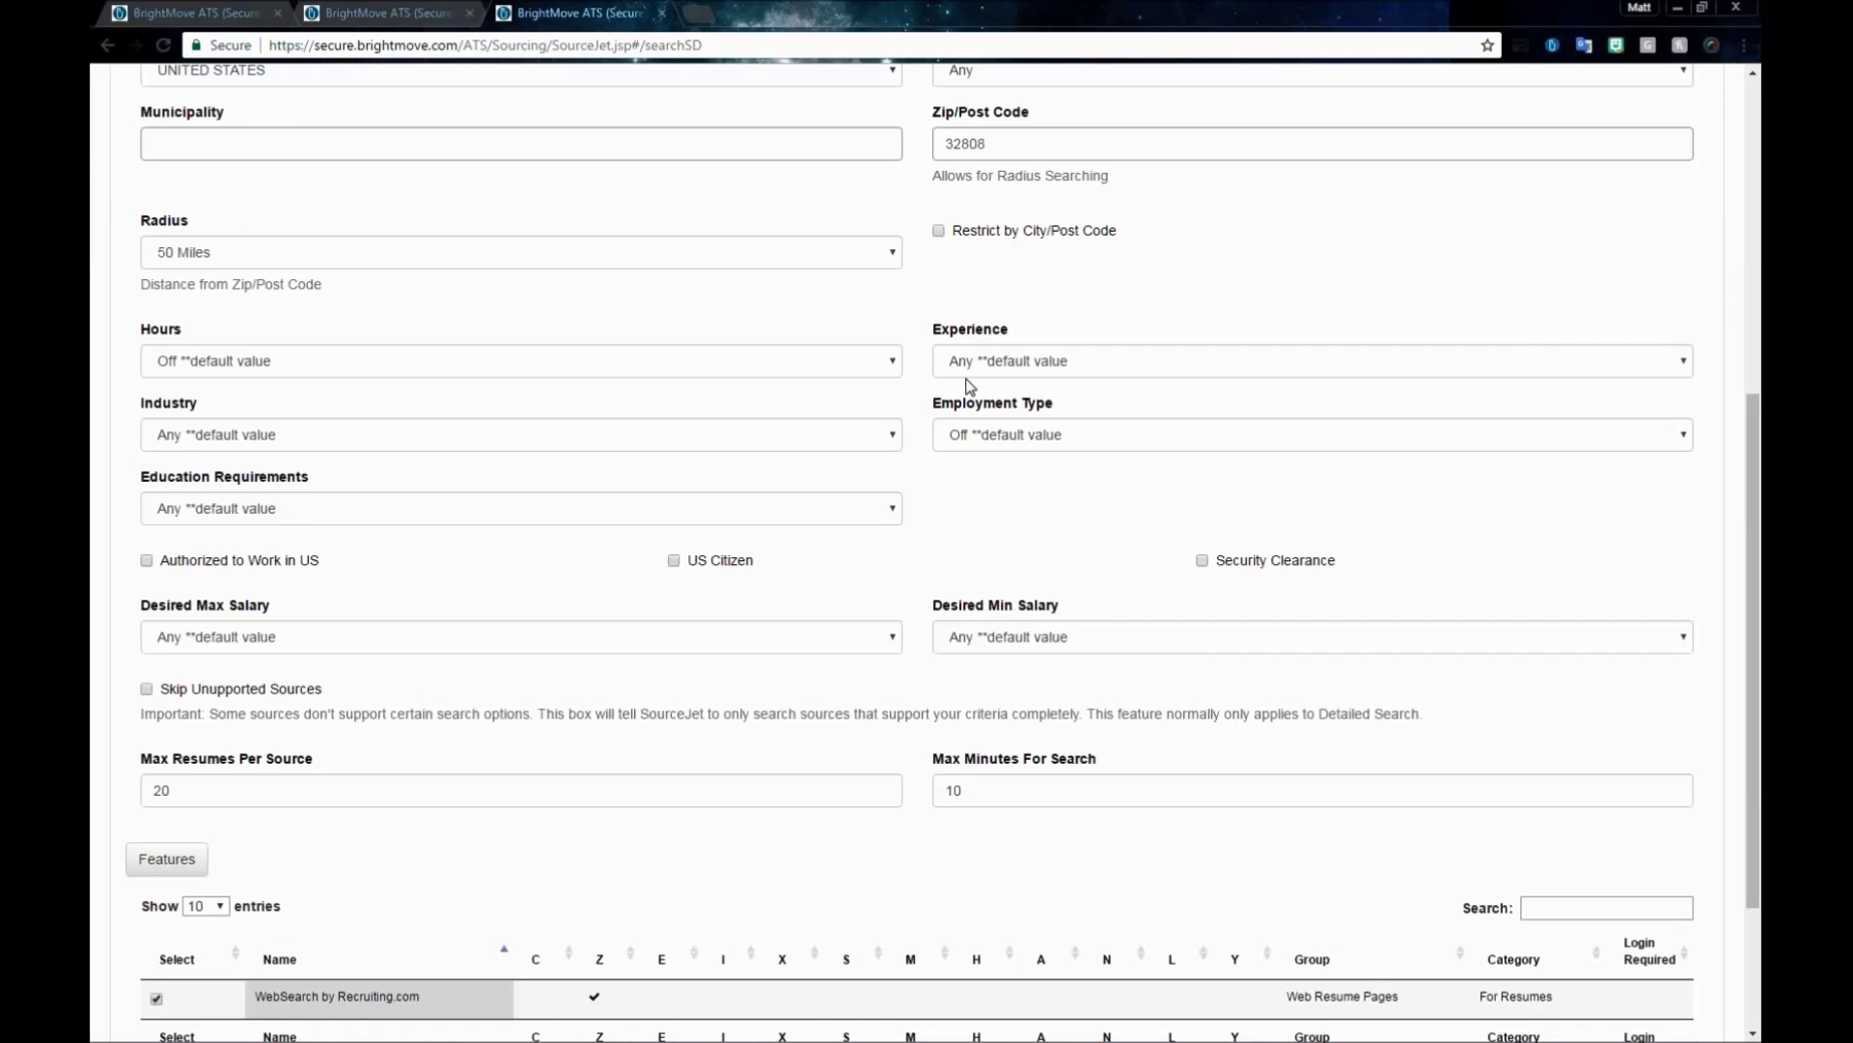
scroll(1419, 510, "down", 1)
scroll(1419, 515, "down", 2)
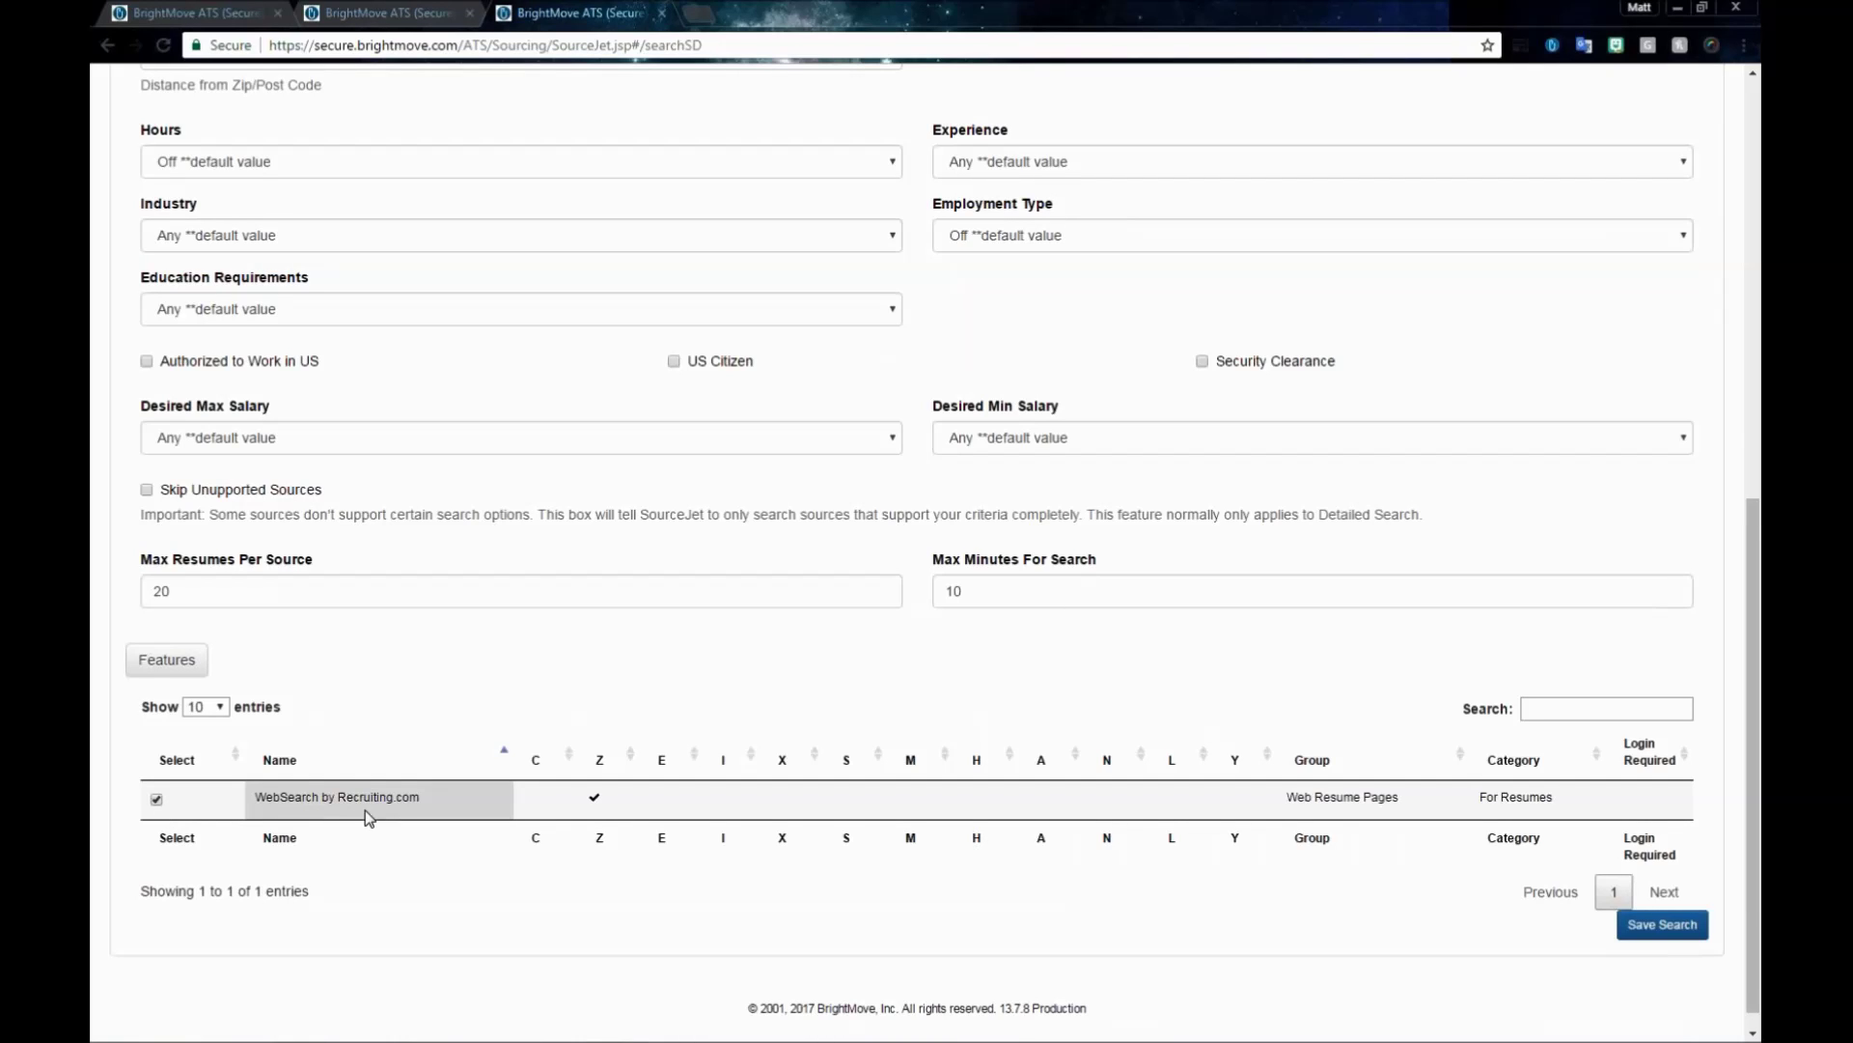
- Save the Demo search, then page through all four pages of Canada pay-site sources
left_click(1681, 929)
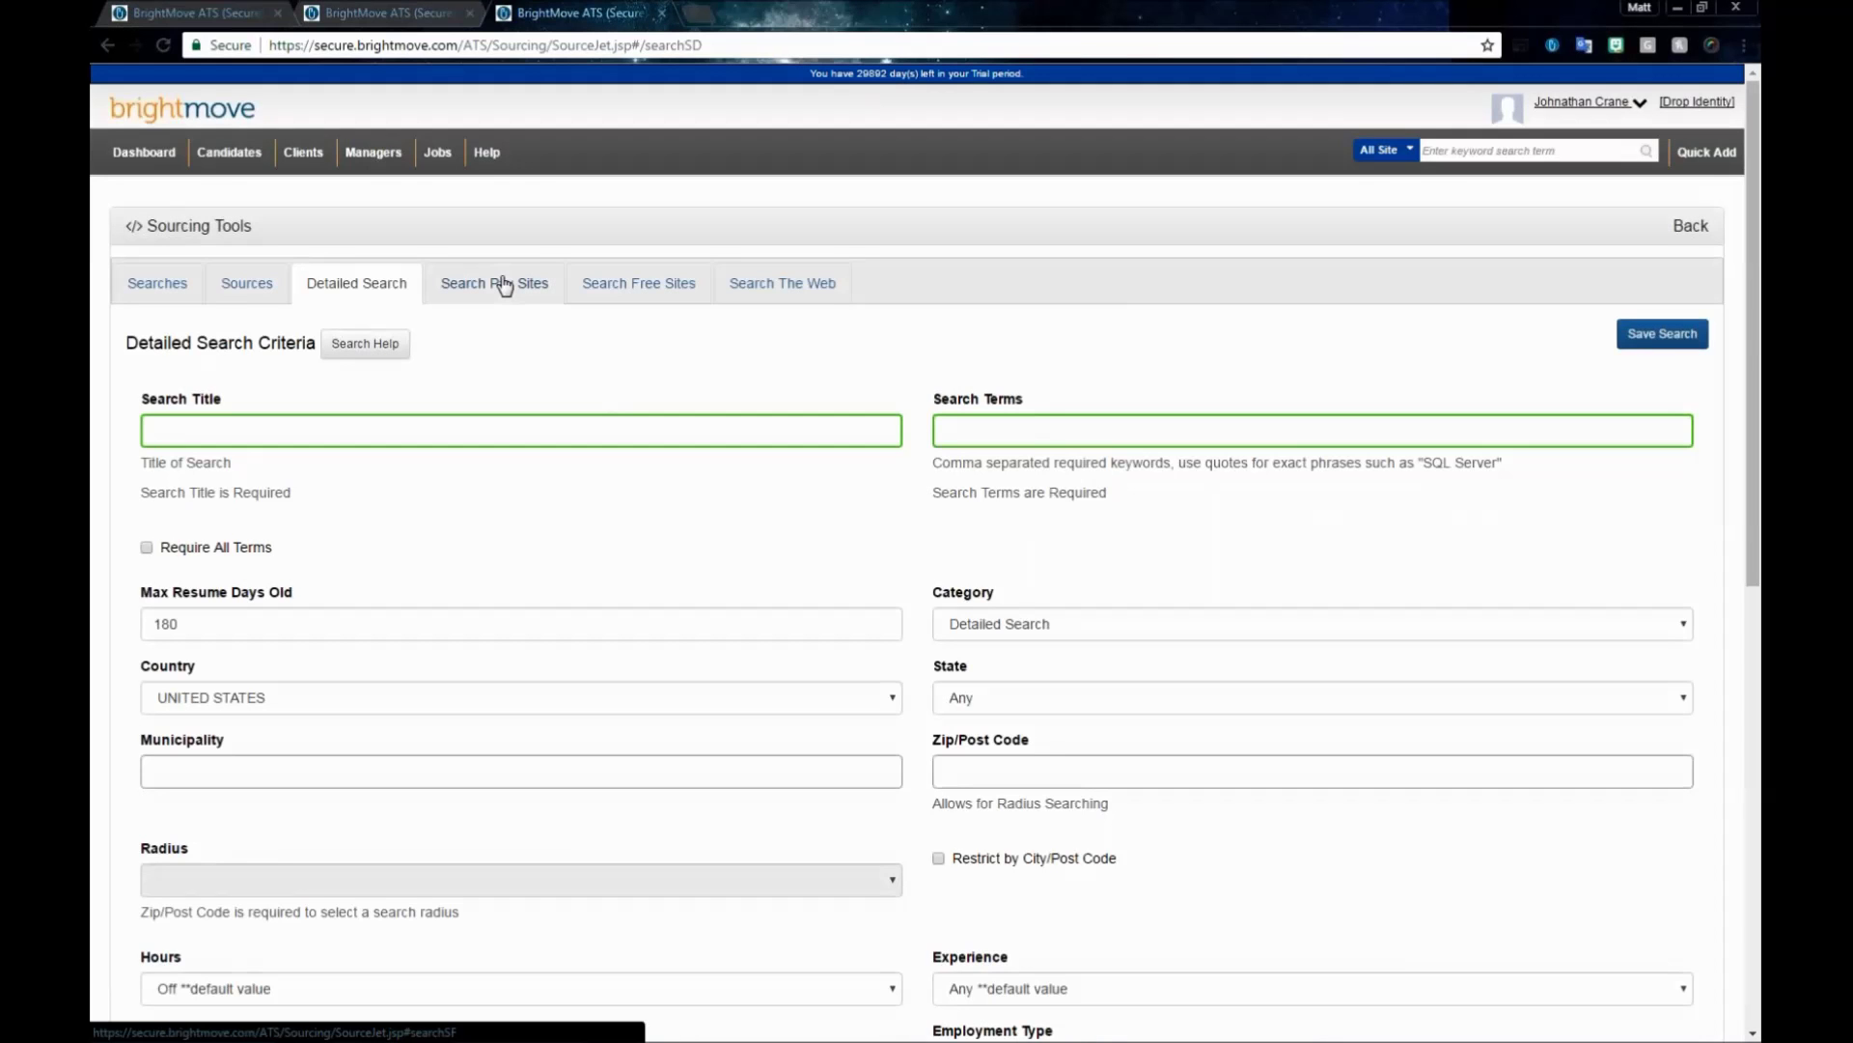
left_click(503, 286)
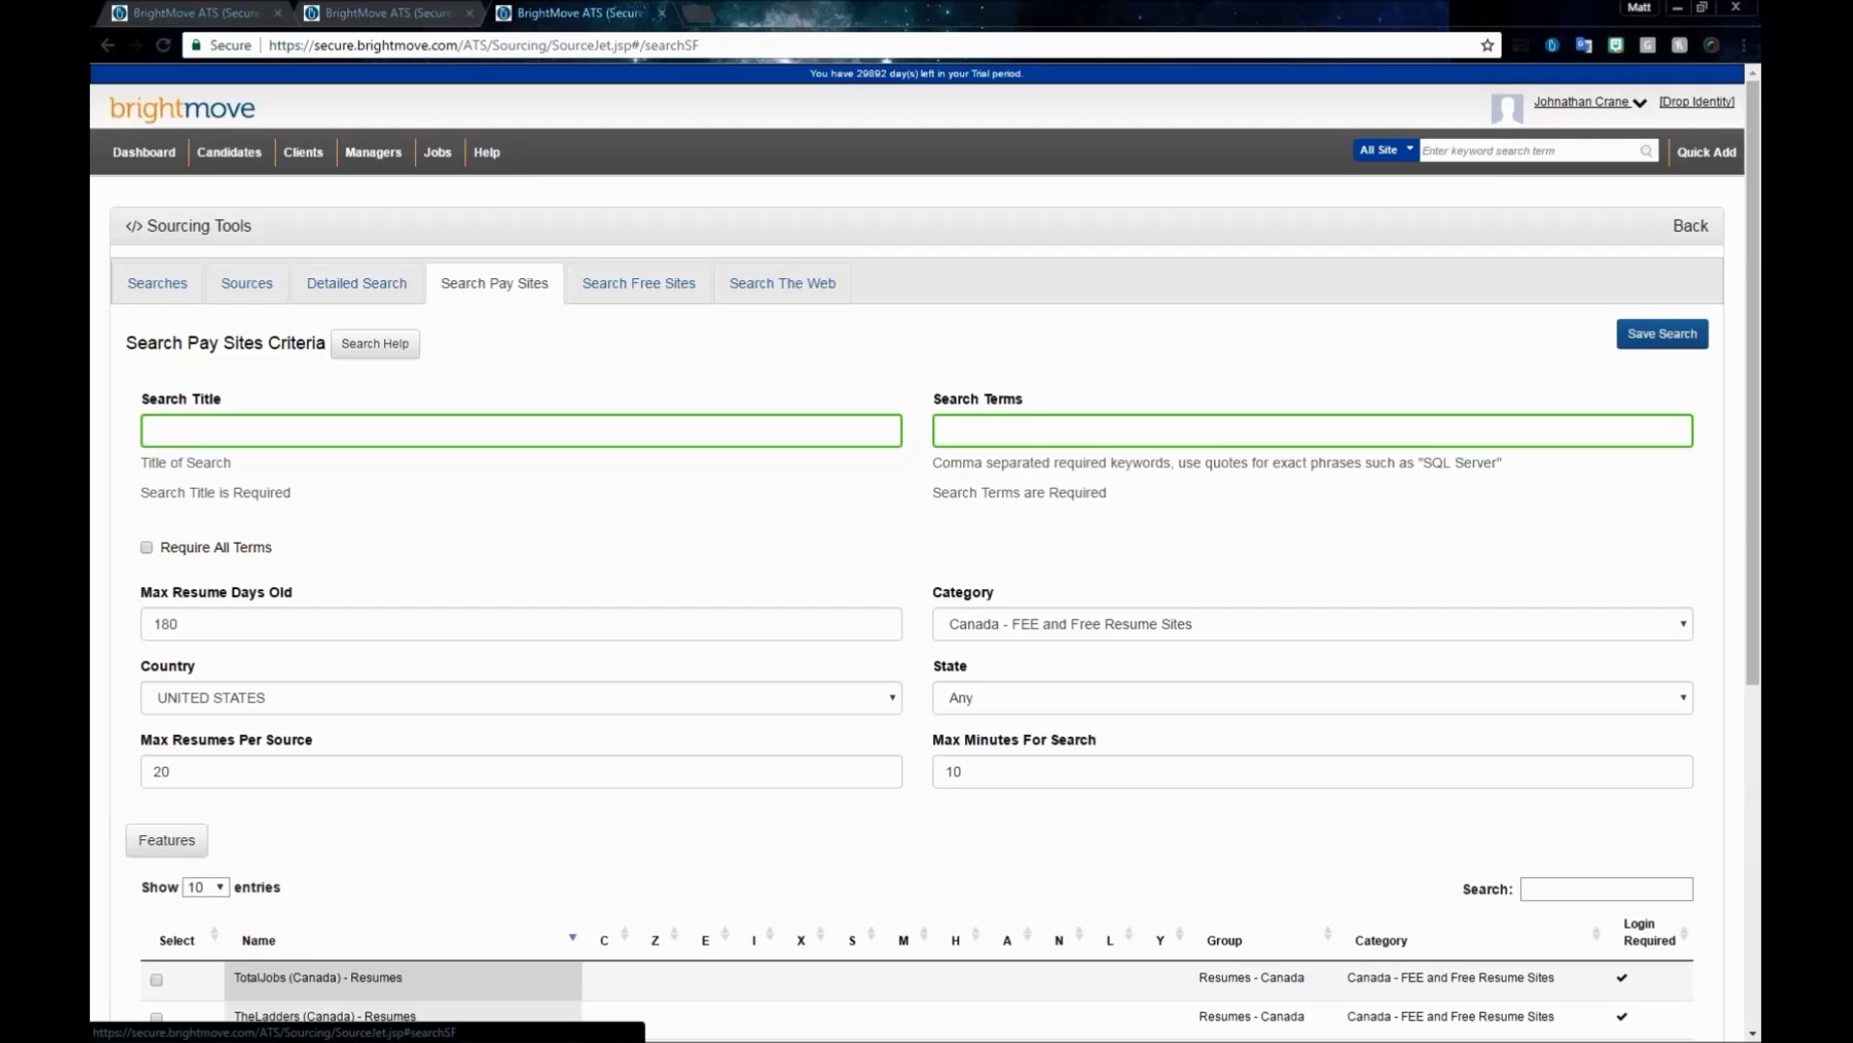
scroll(476, 488, "down", 4)
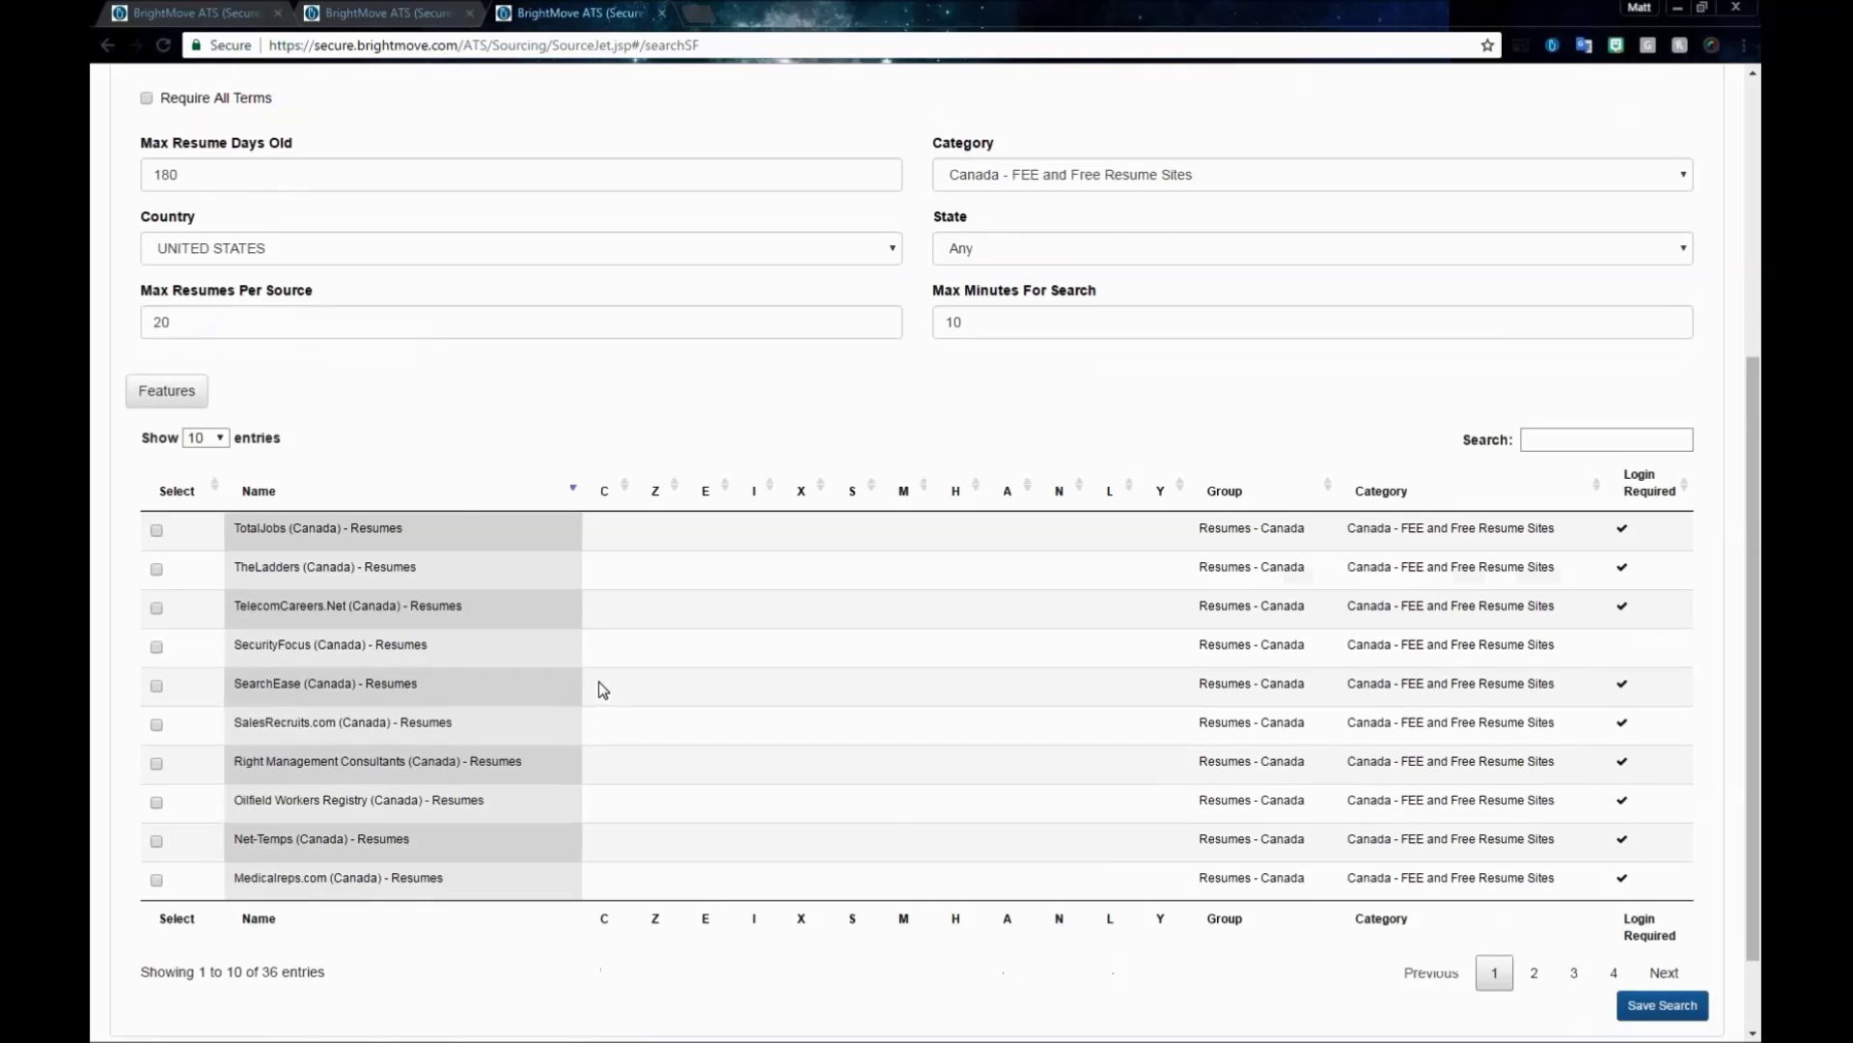
scroll(570, 687, "down", 1)
left_click(1535, 873)
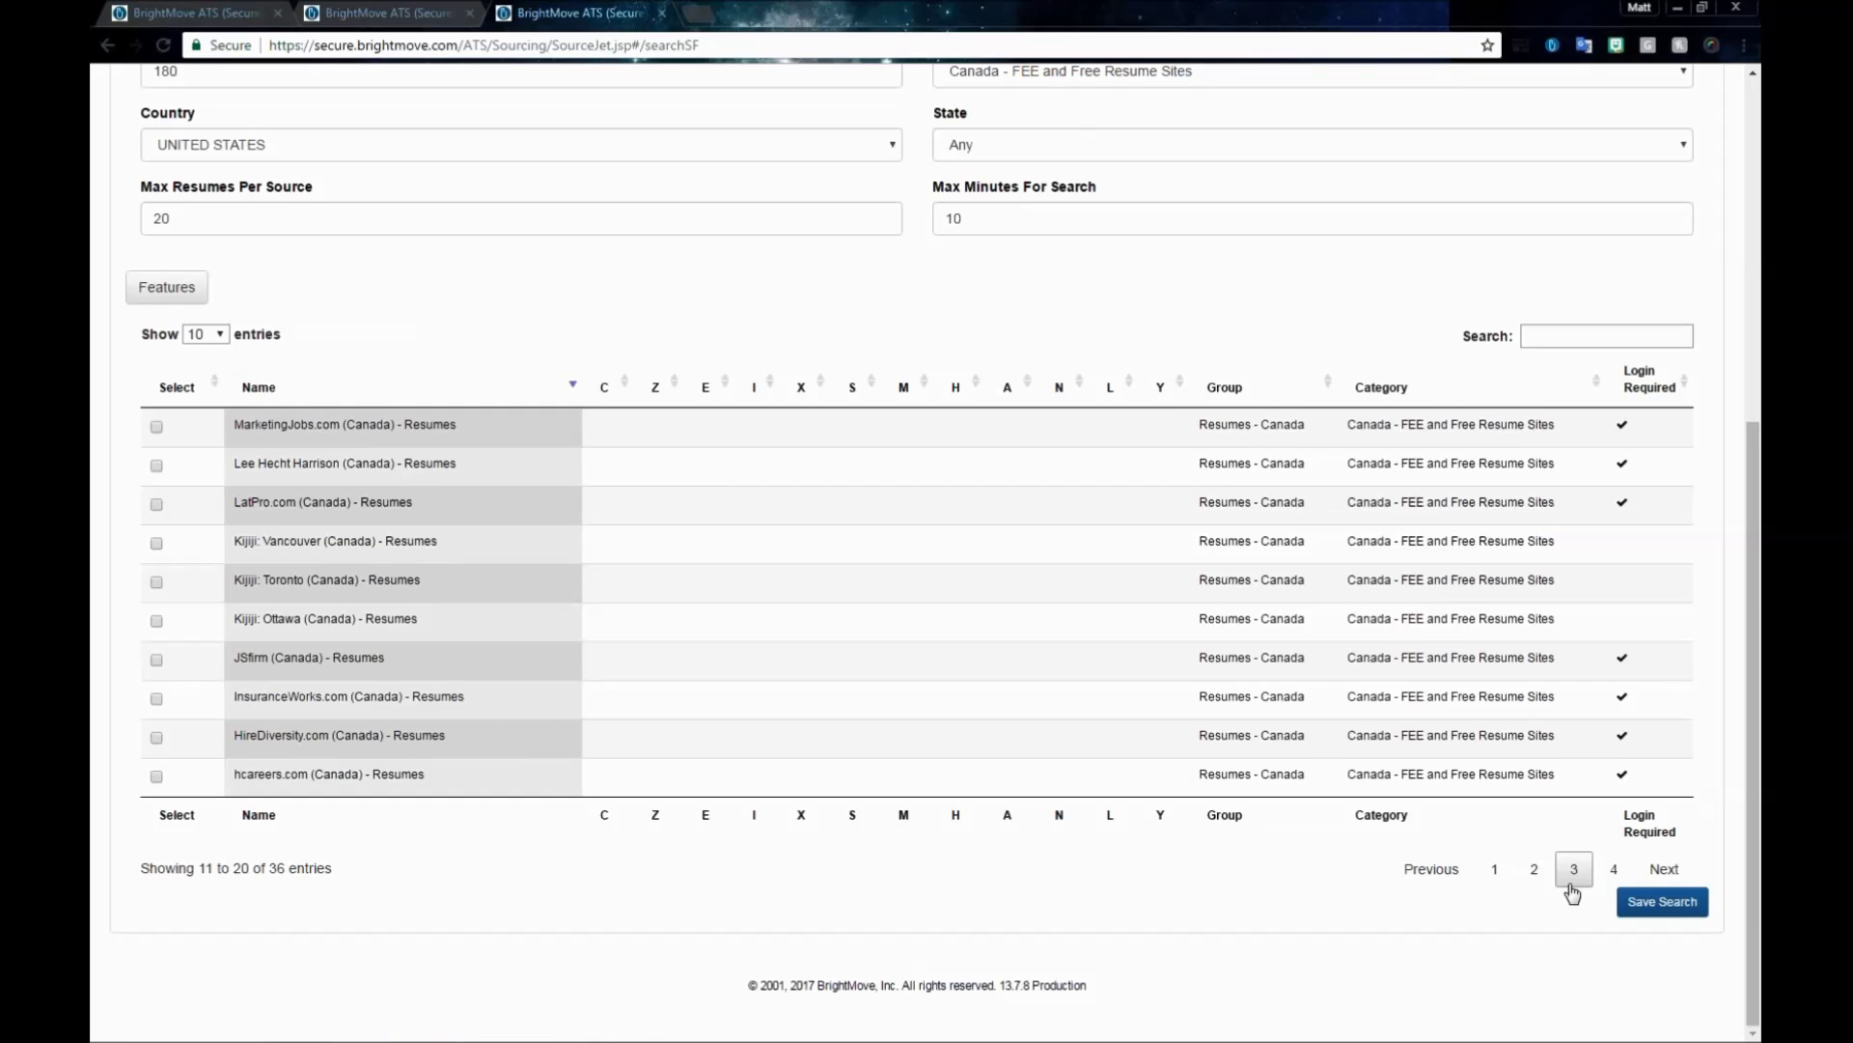
left_click(1571, 886)
left_click(1613, 878)
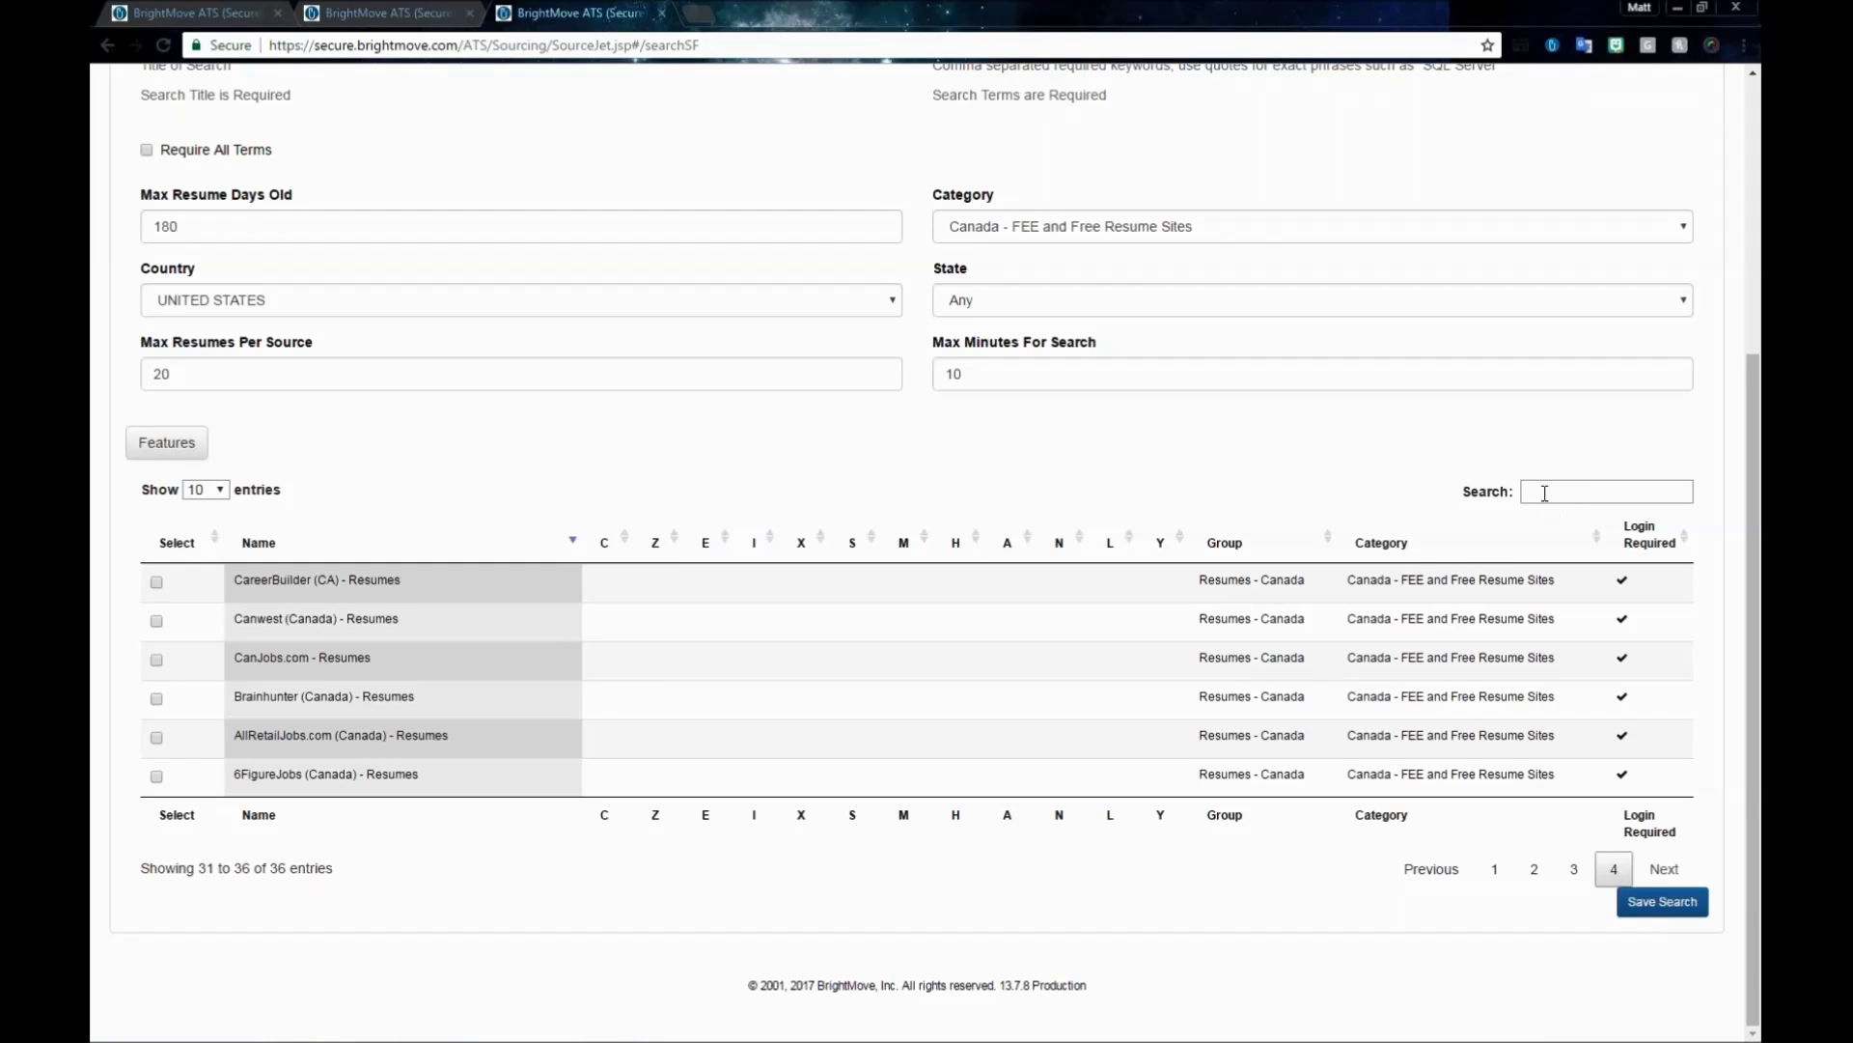
scroll(146, 599, "up", 5)
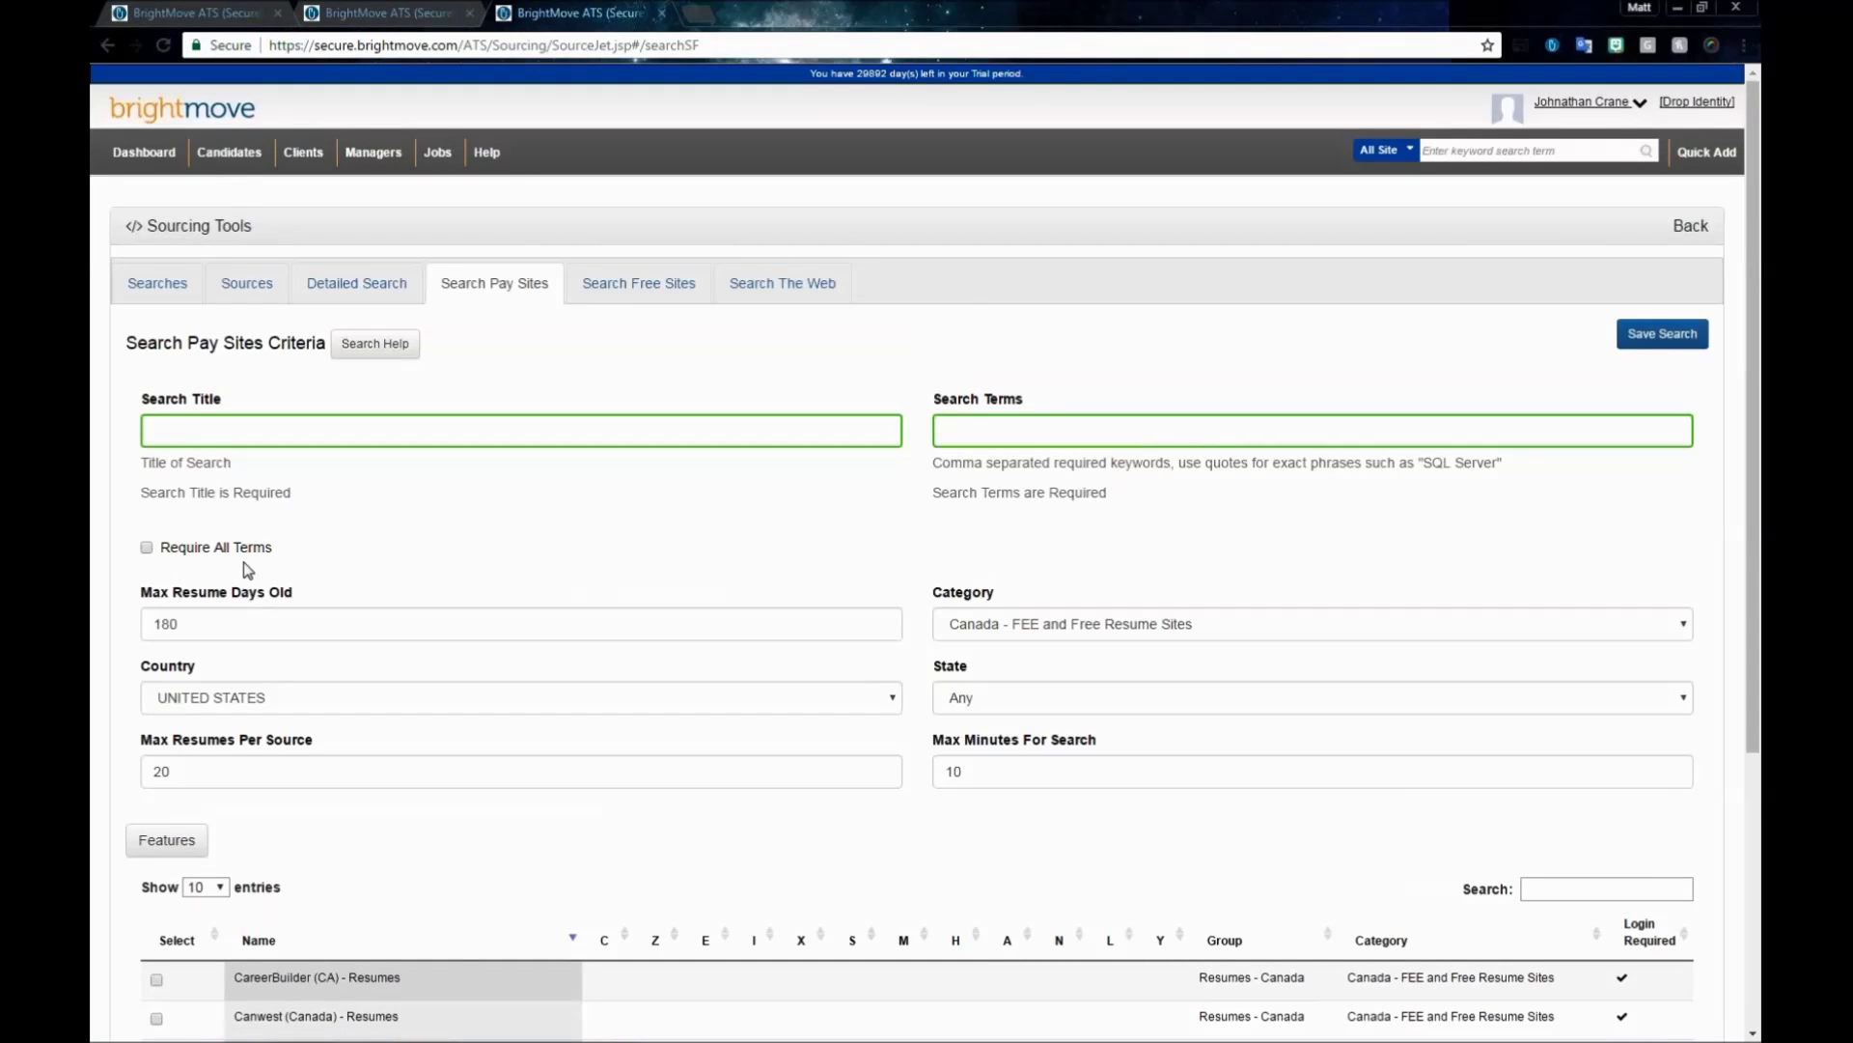
- Tick CareerBuilder (CA) and CanJobs.com as pay-site sources
left_click(377, 431)
left_click(1047, 425)
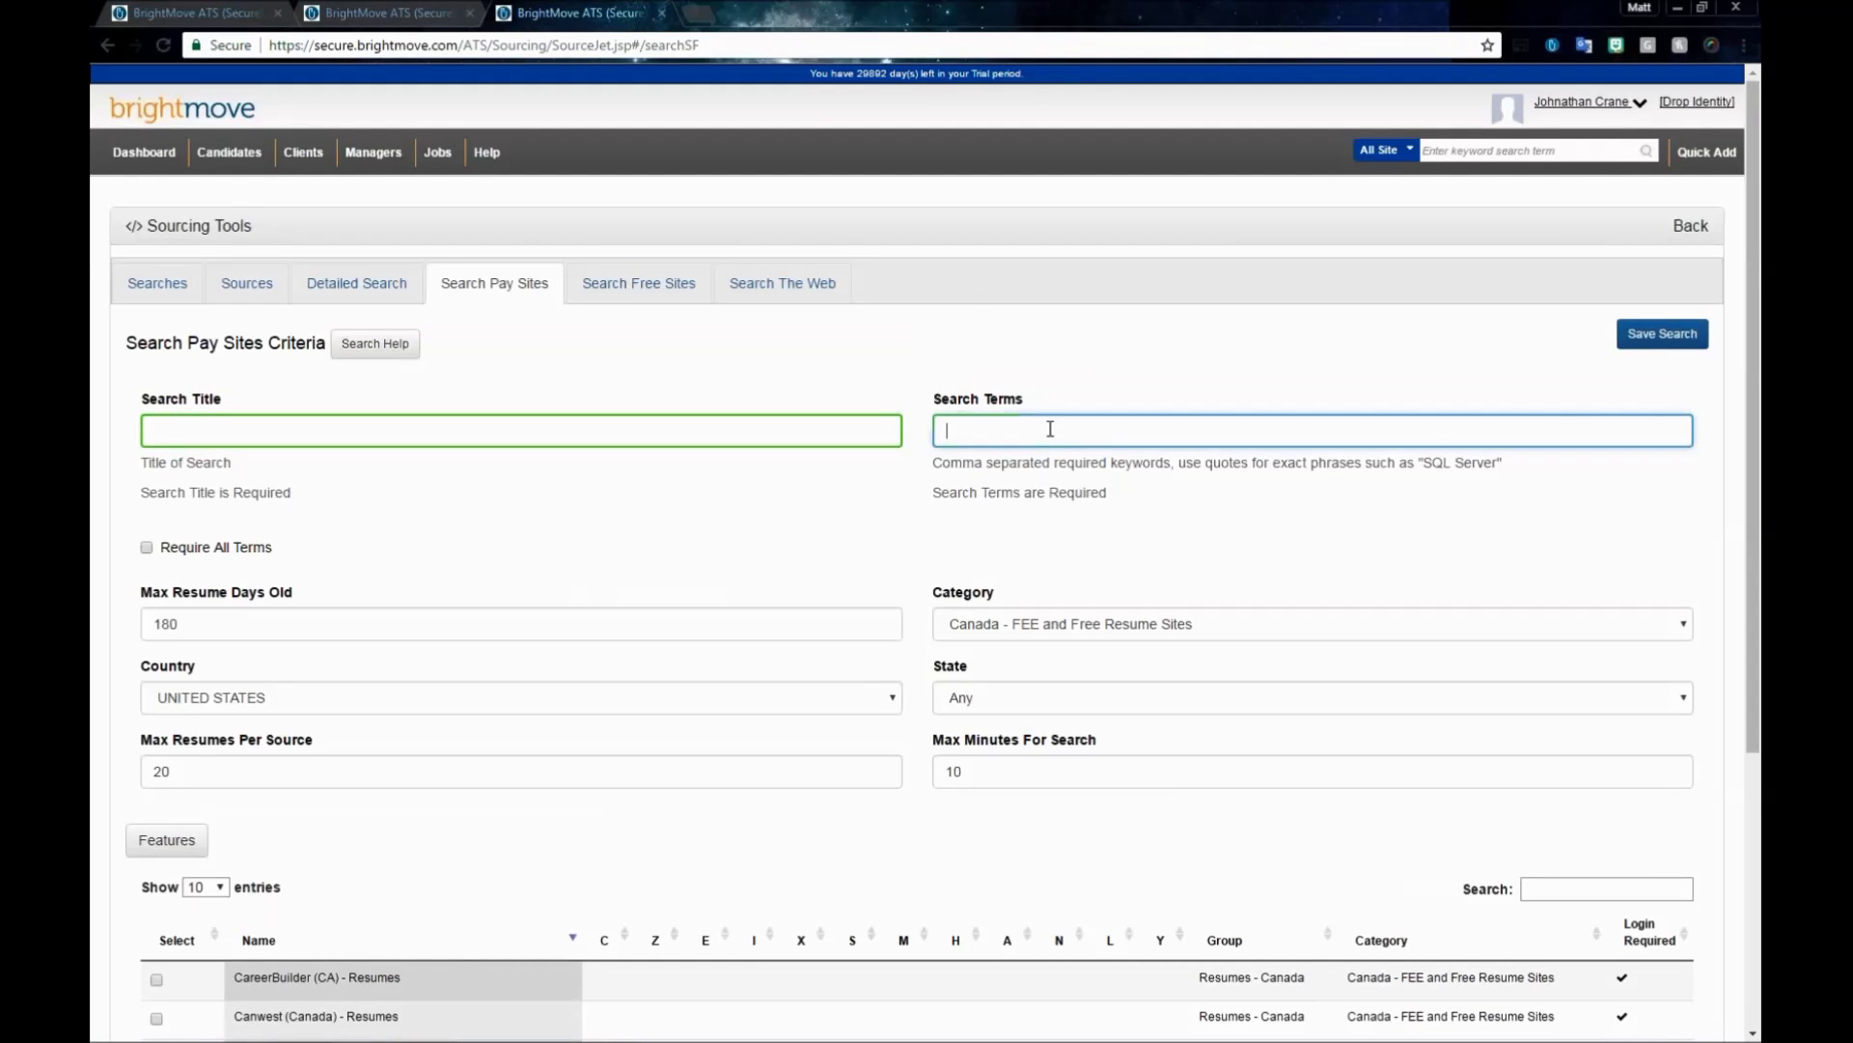
left_click(729, 507)
scroll(724, 515, "down", 1)
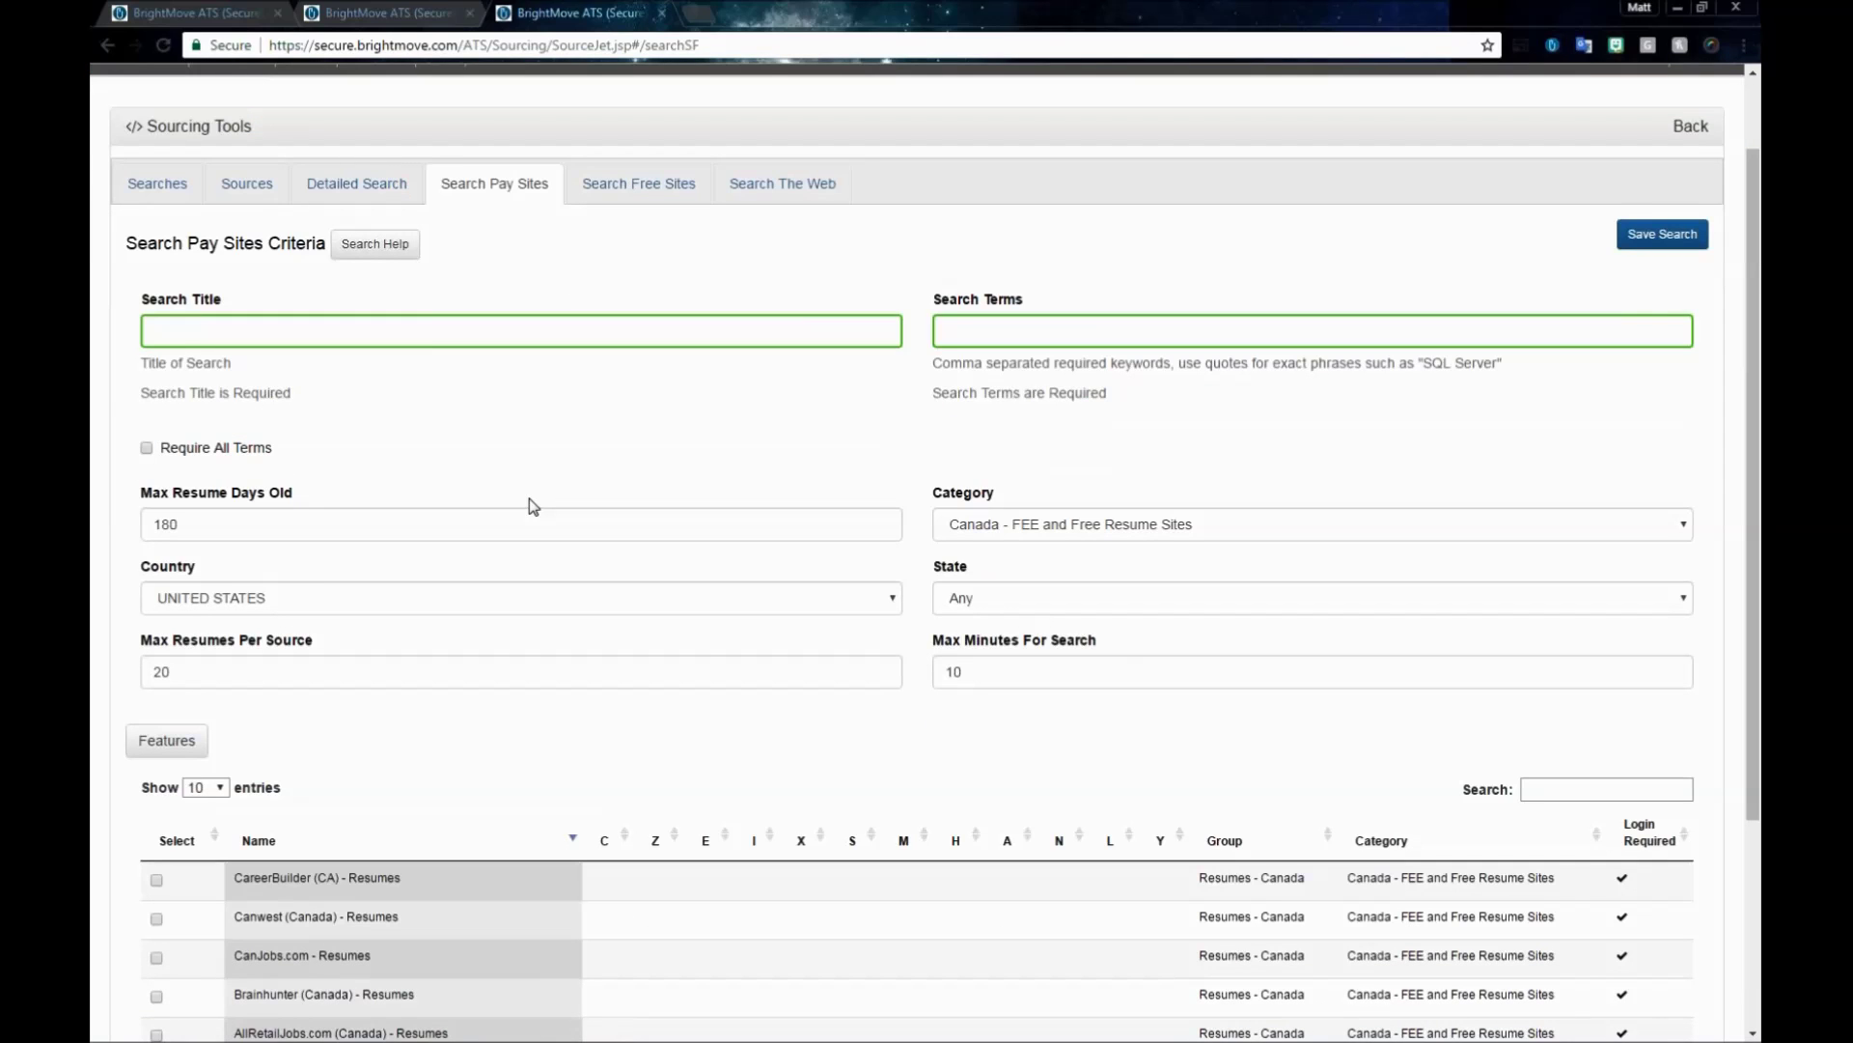
scroll(532, 506, "down", 2)
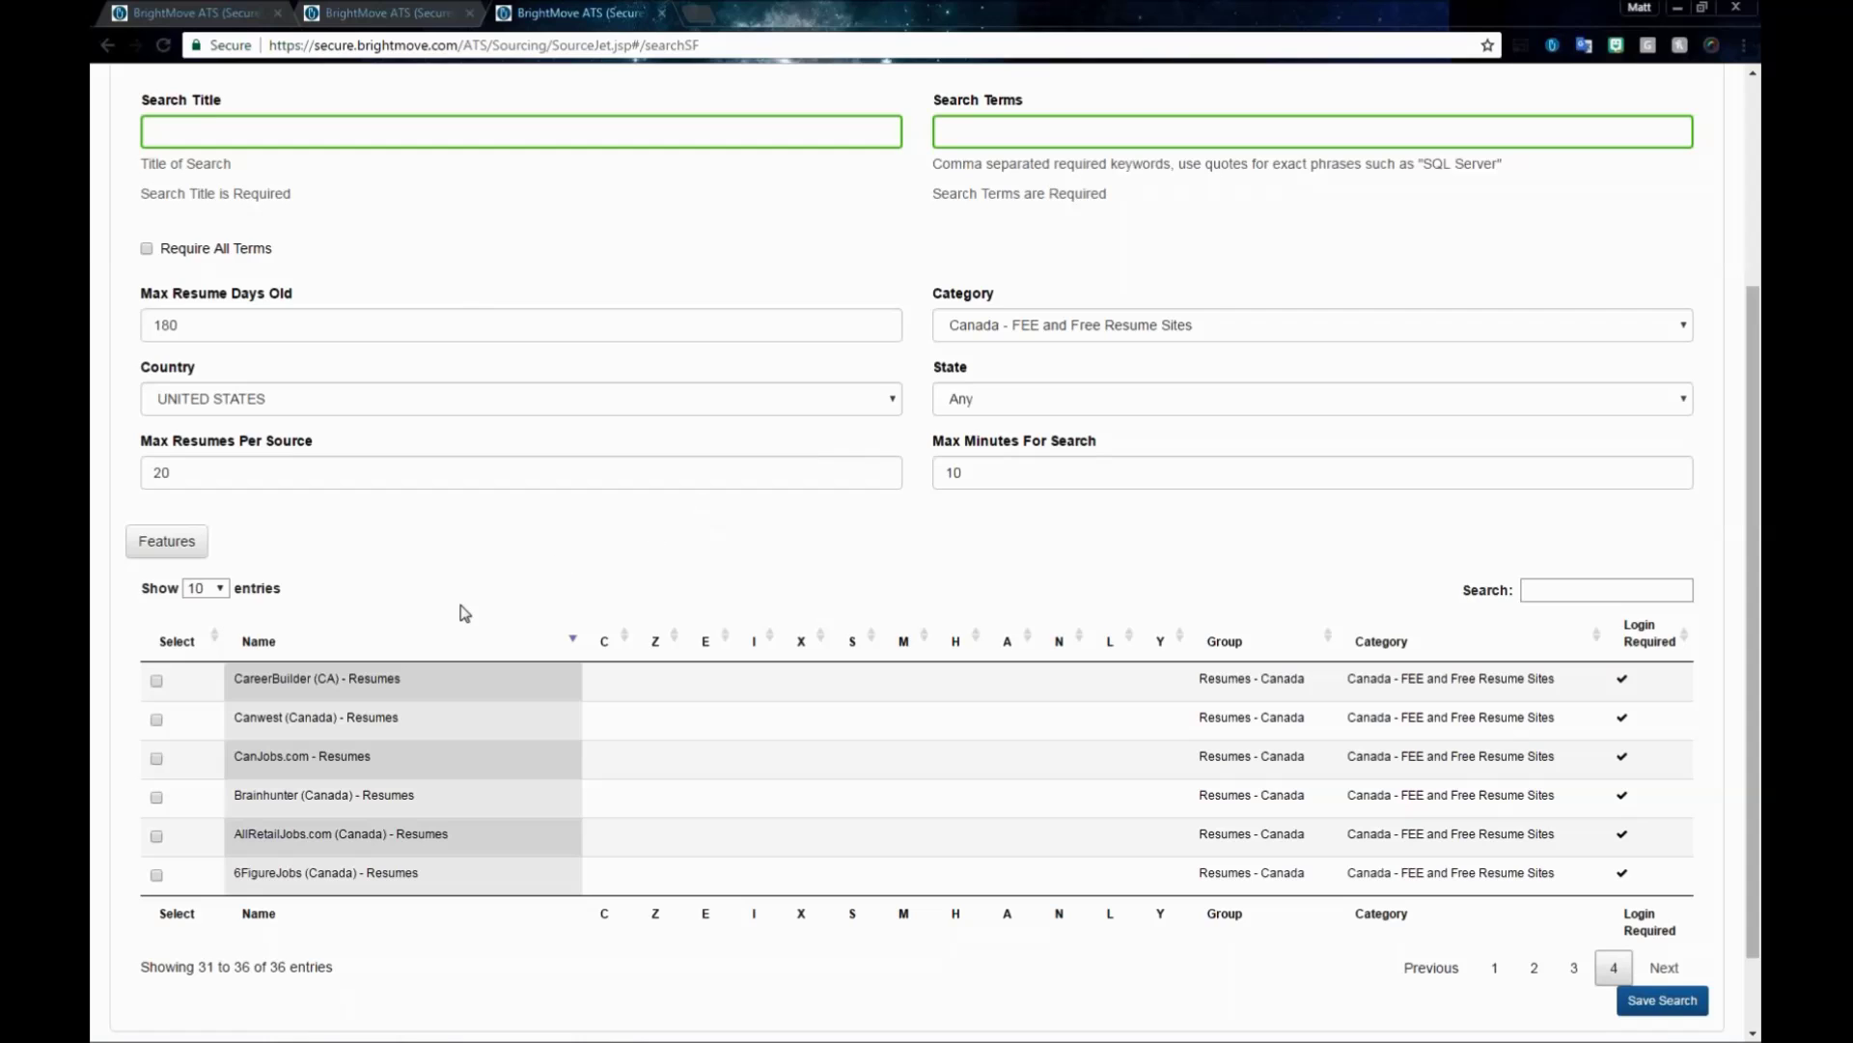
left_click(156, 681)
left_click(157, 760)
- Scroll through the remaining pay-site sources, then move to the Search Free Sites form
scroll(1005, 704, "up", 2)
scroll(1641, 786, "down", 1)
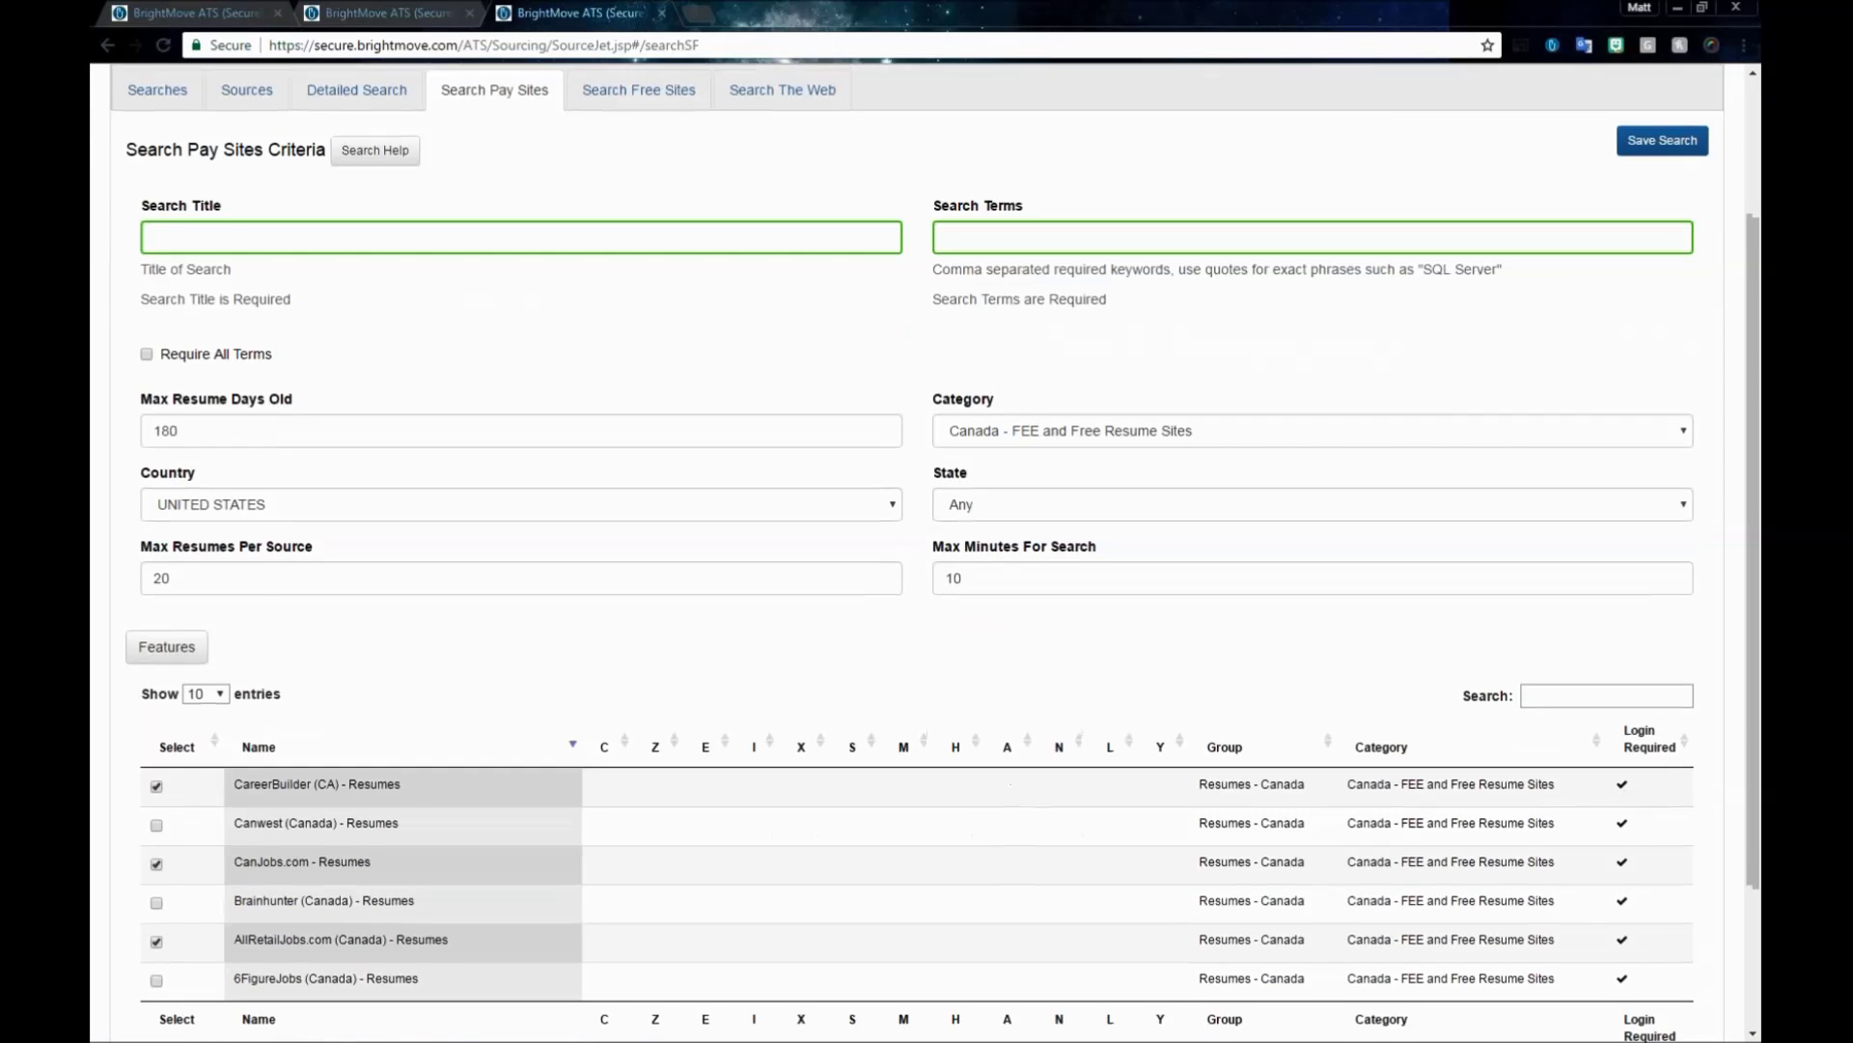
scroll(1158, 483, "up", 2)
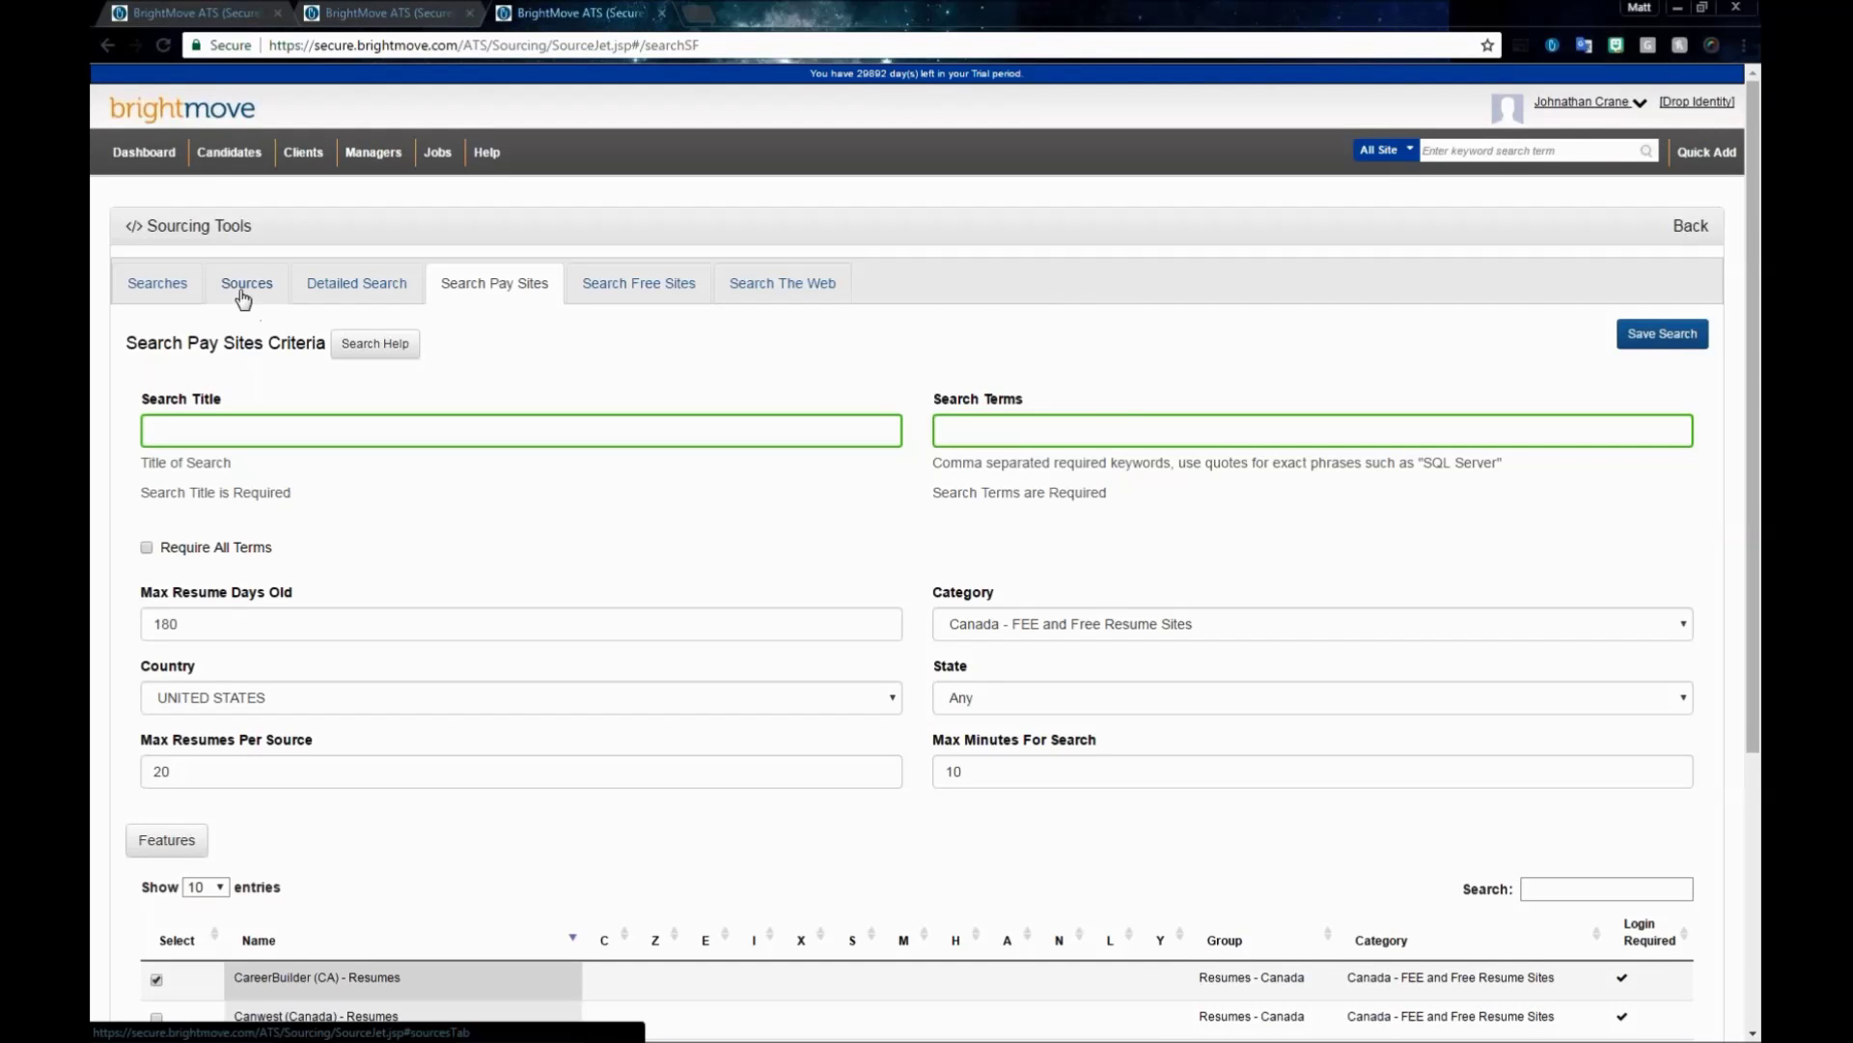
scroll(675, 589, "down", 1)
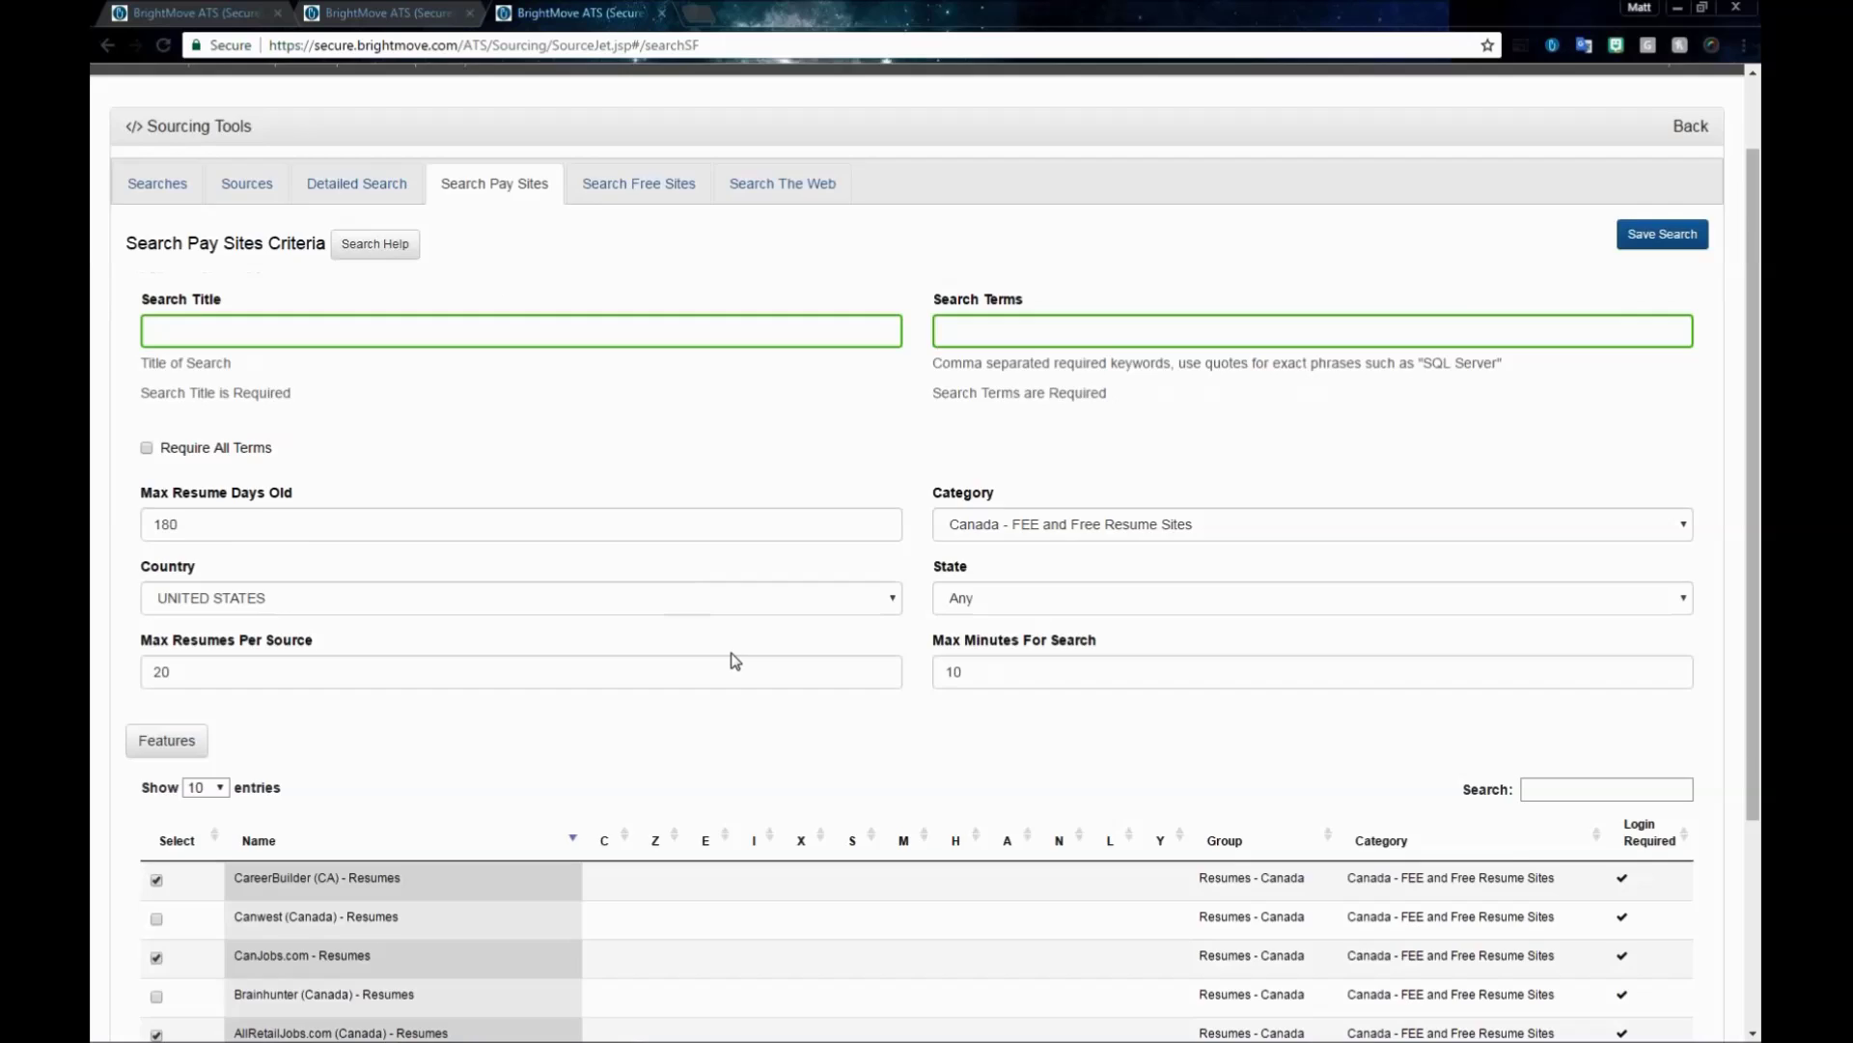
scroll(731, 657, "down", 2)
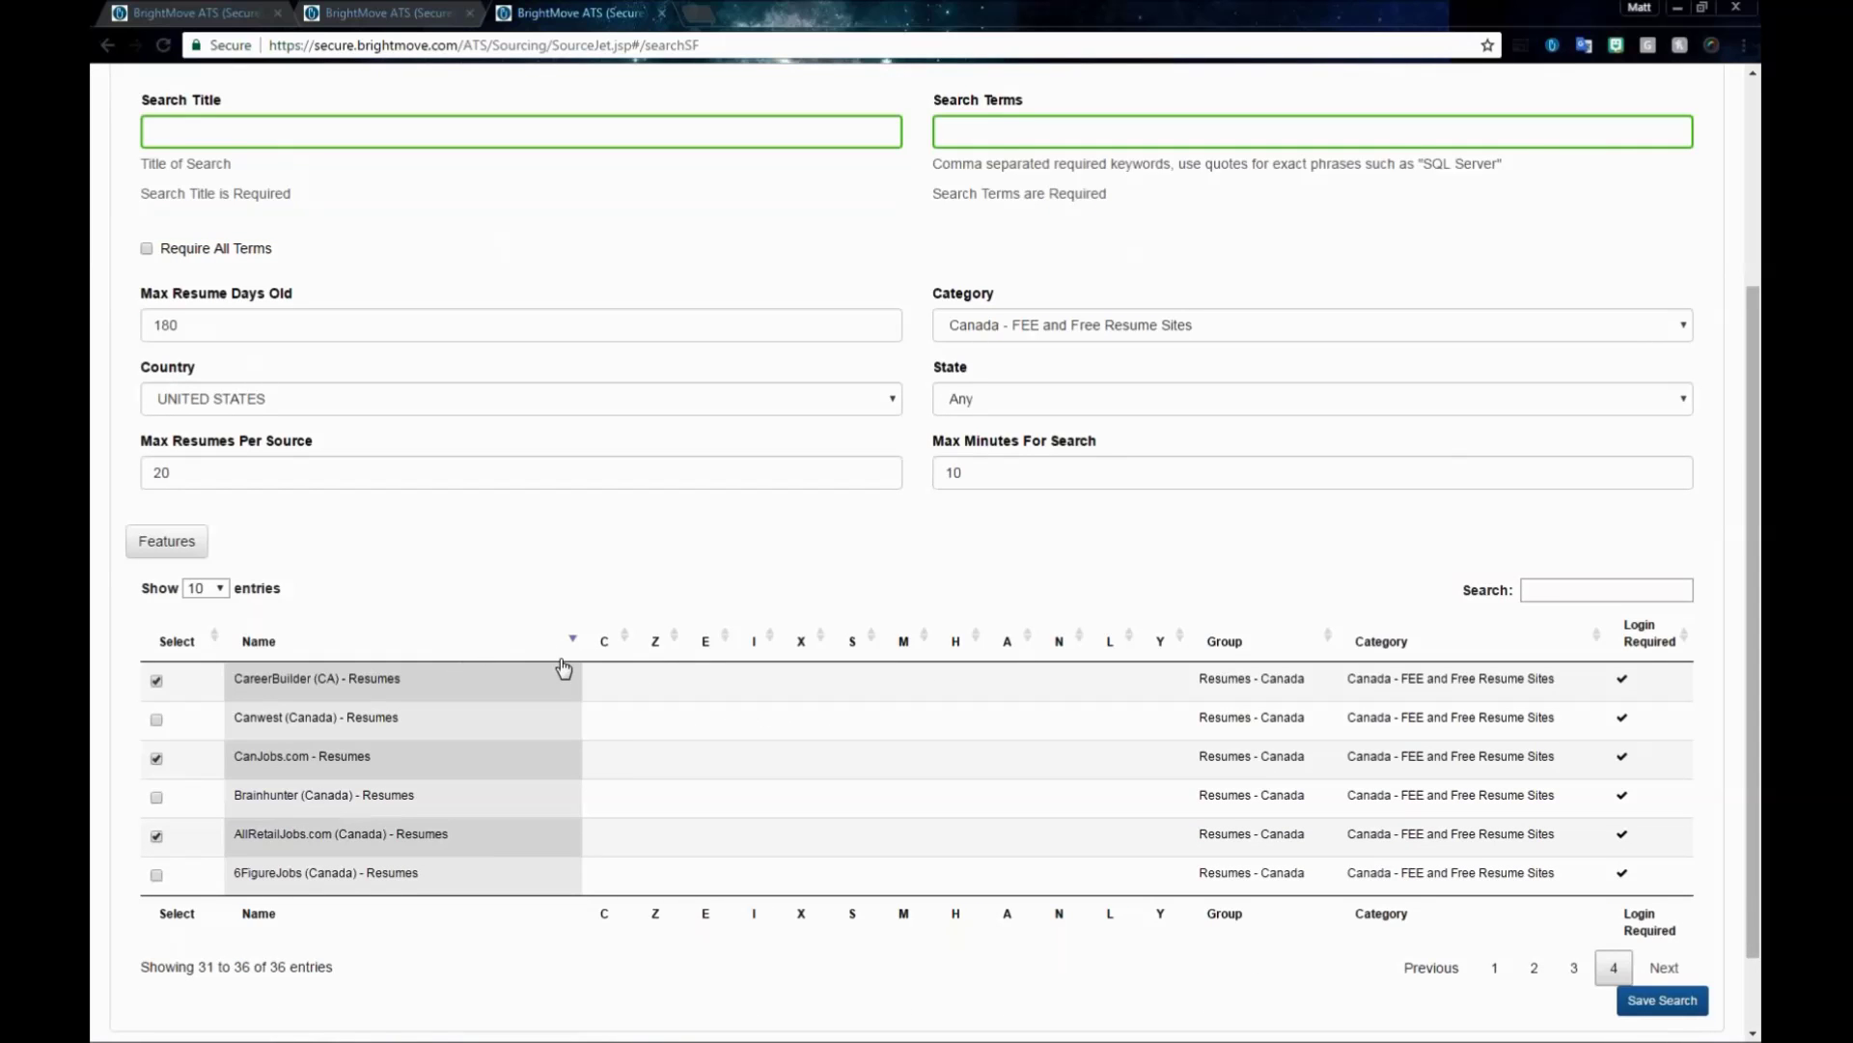
scroll(877, 714, "up", 2)
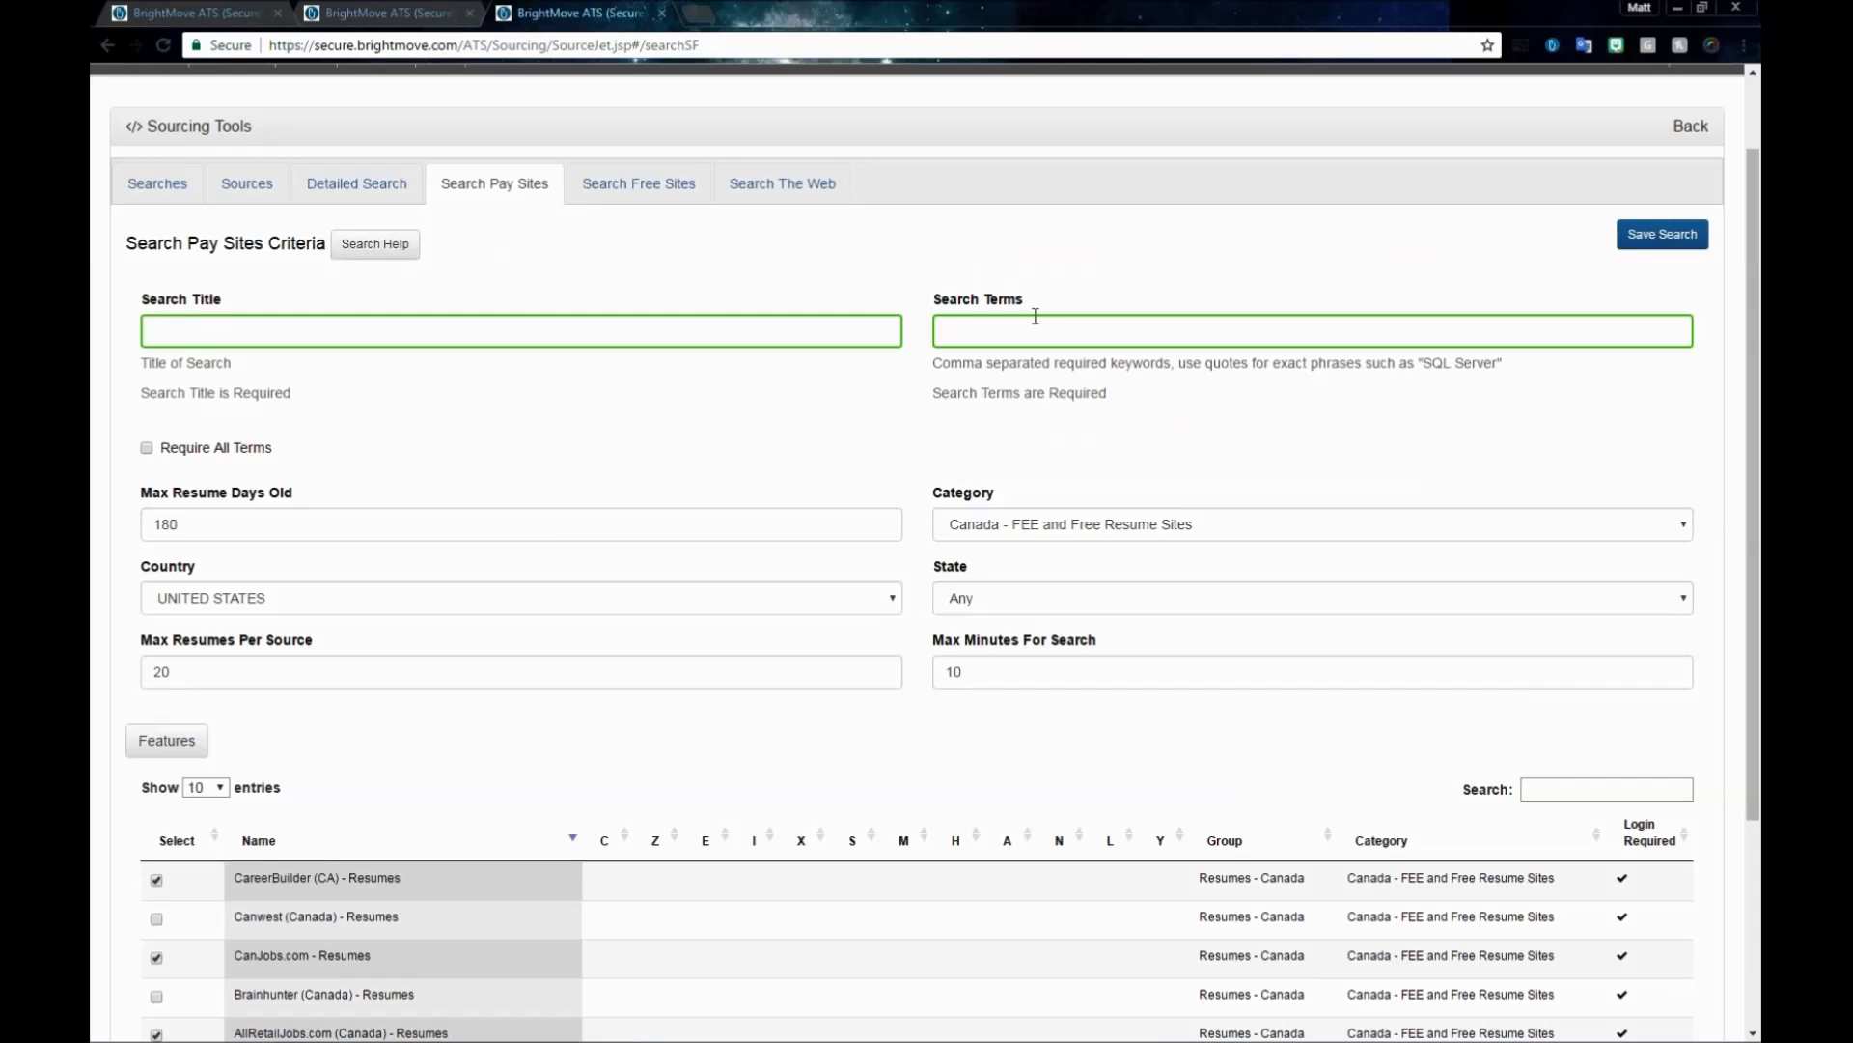
left_click(641, 198)
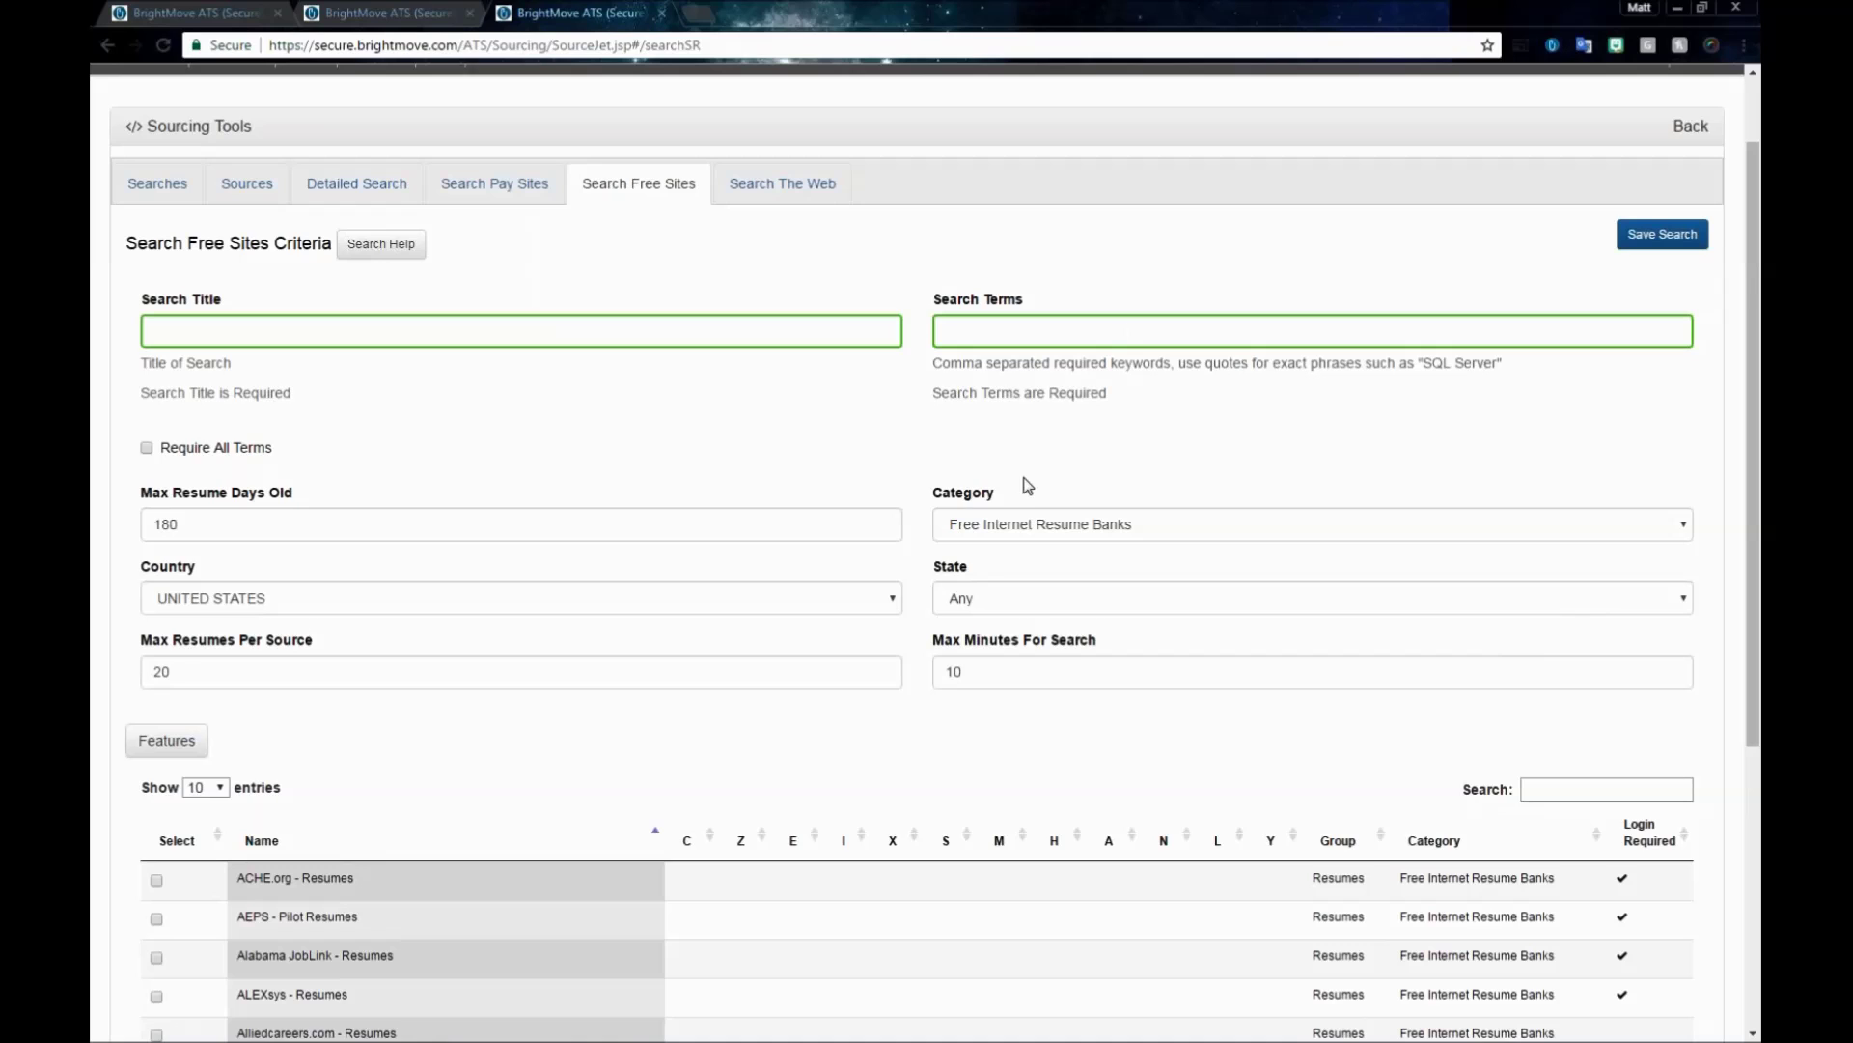
- Try the Web Community Resume Pages and College Sites categories, then settle on Free Internet Resume Banks
left_click(381, 243)
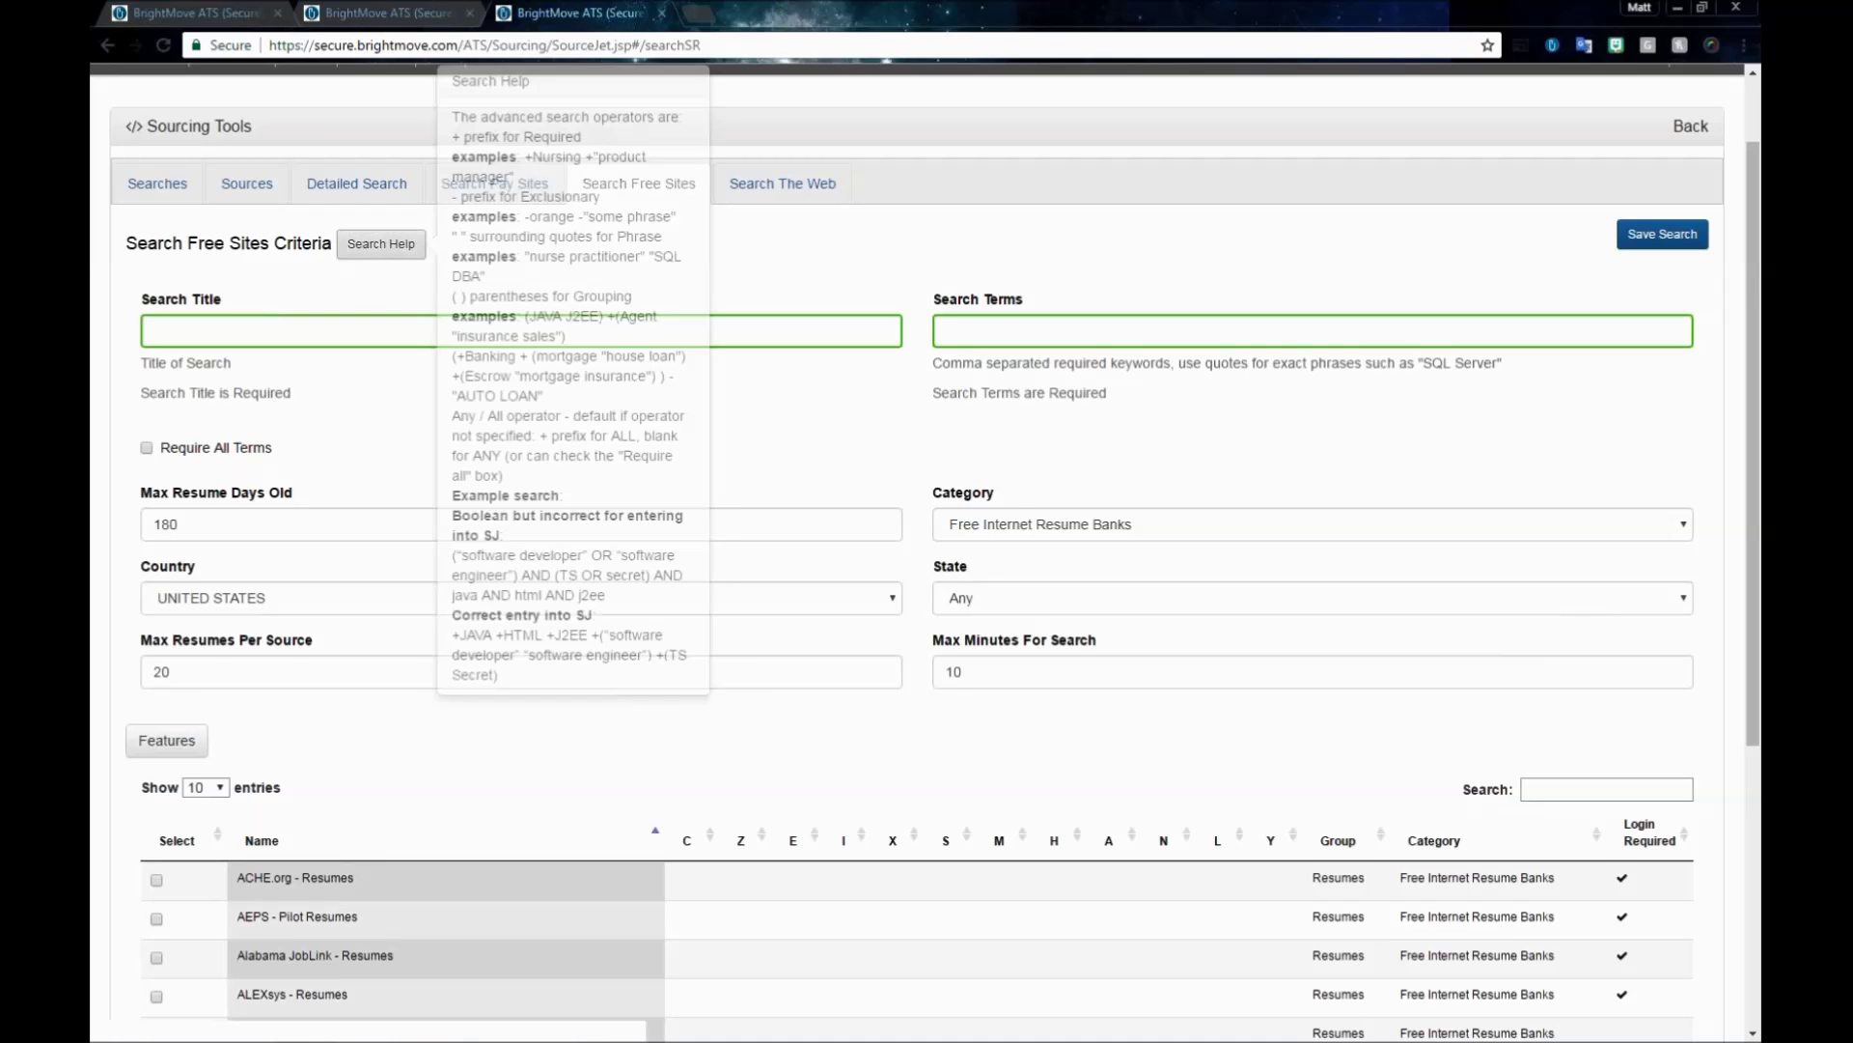
left_click(362, 248)
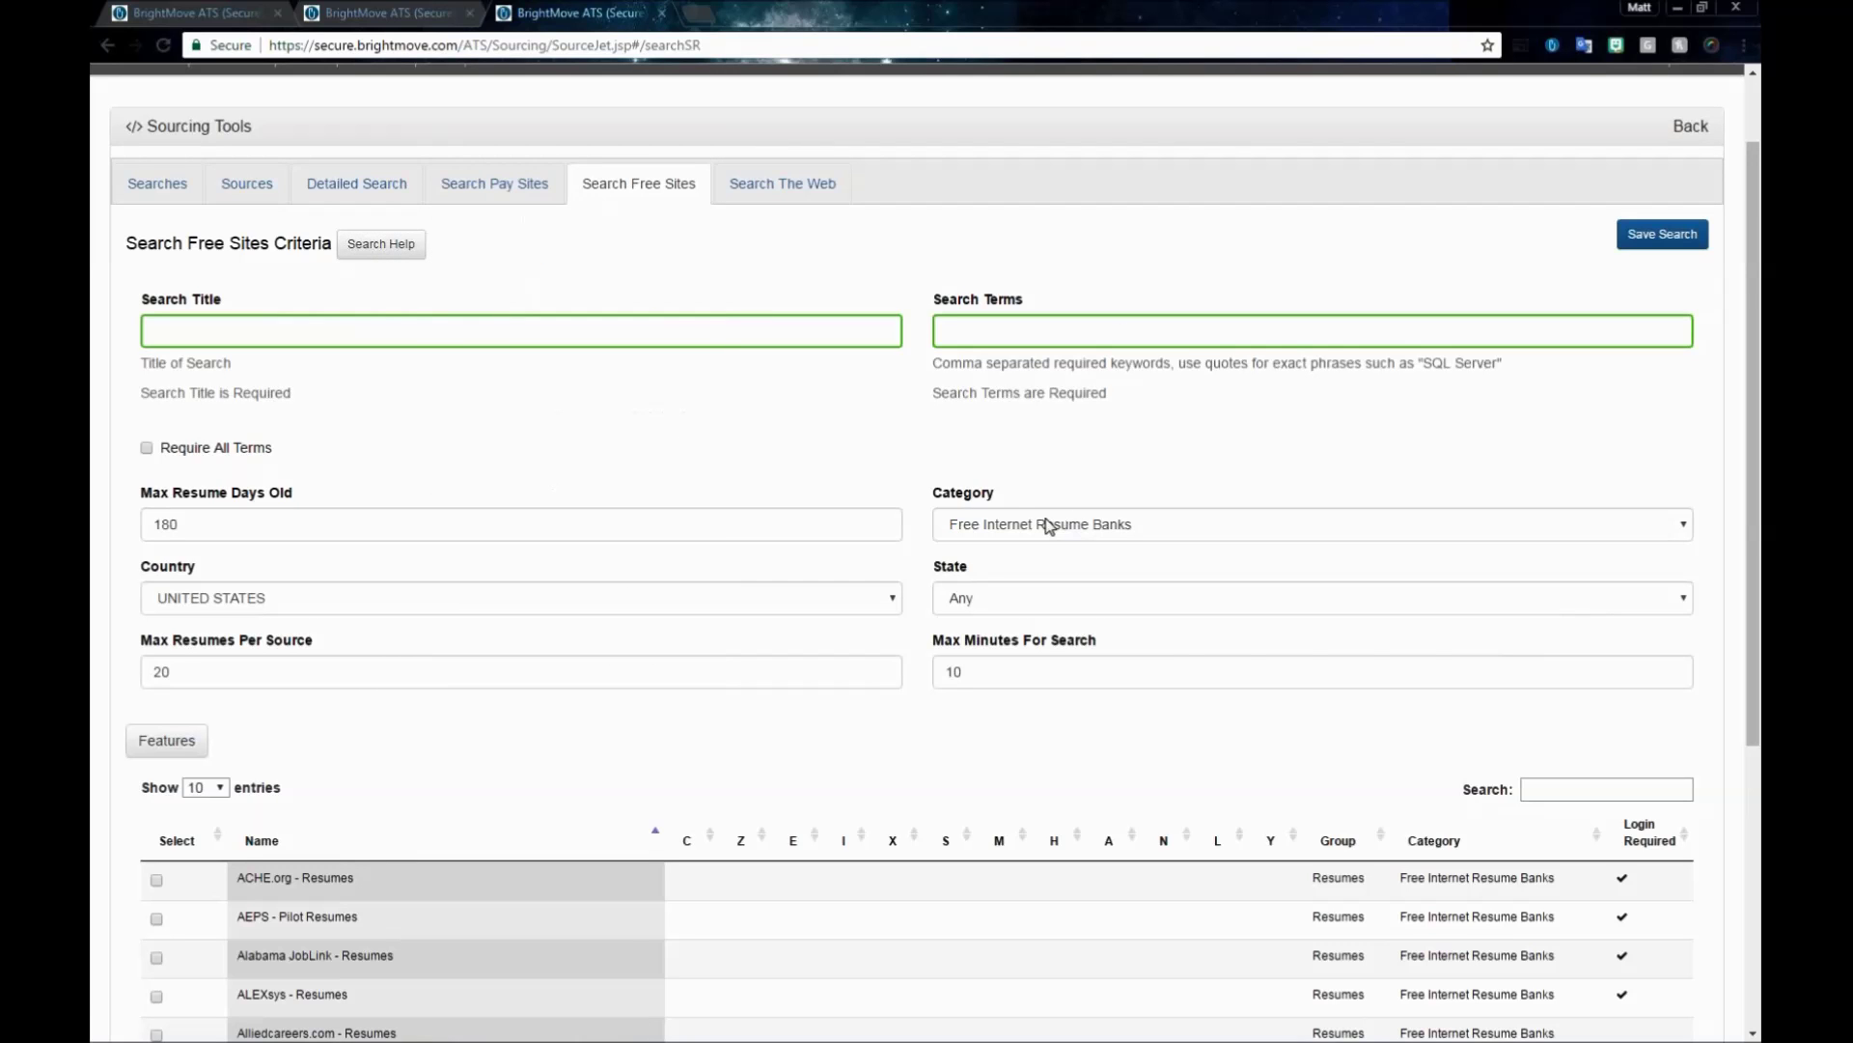
left_click(1048, 527)
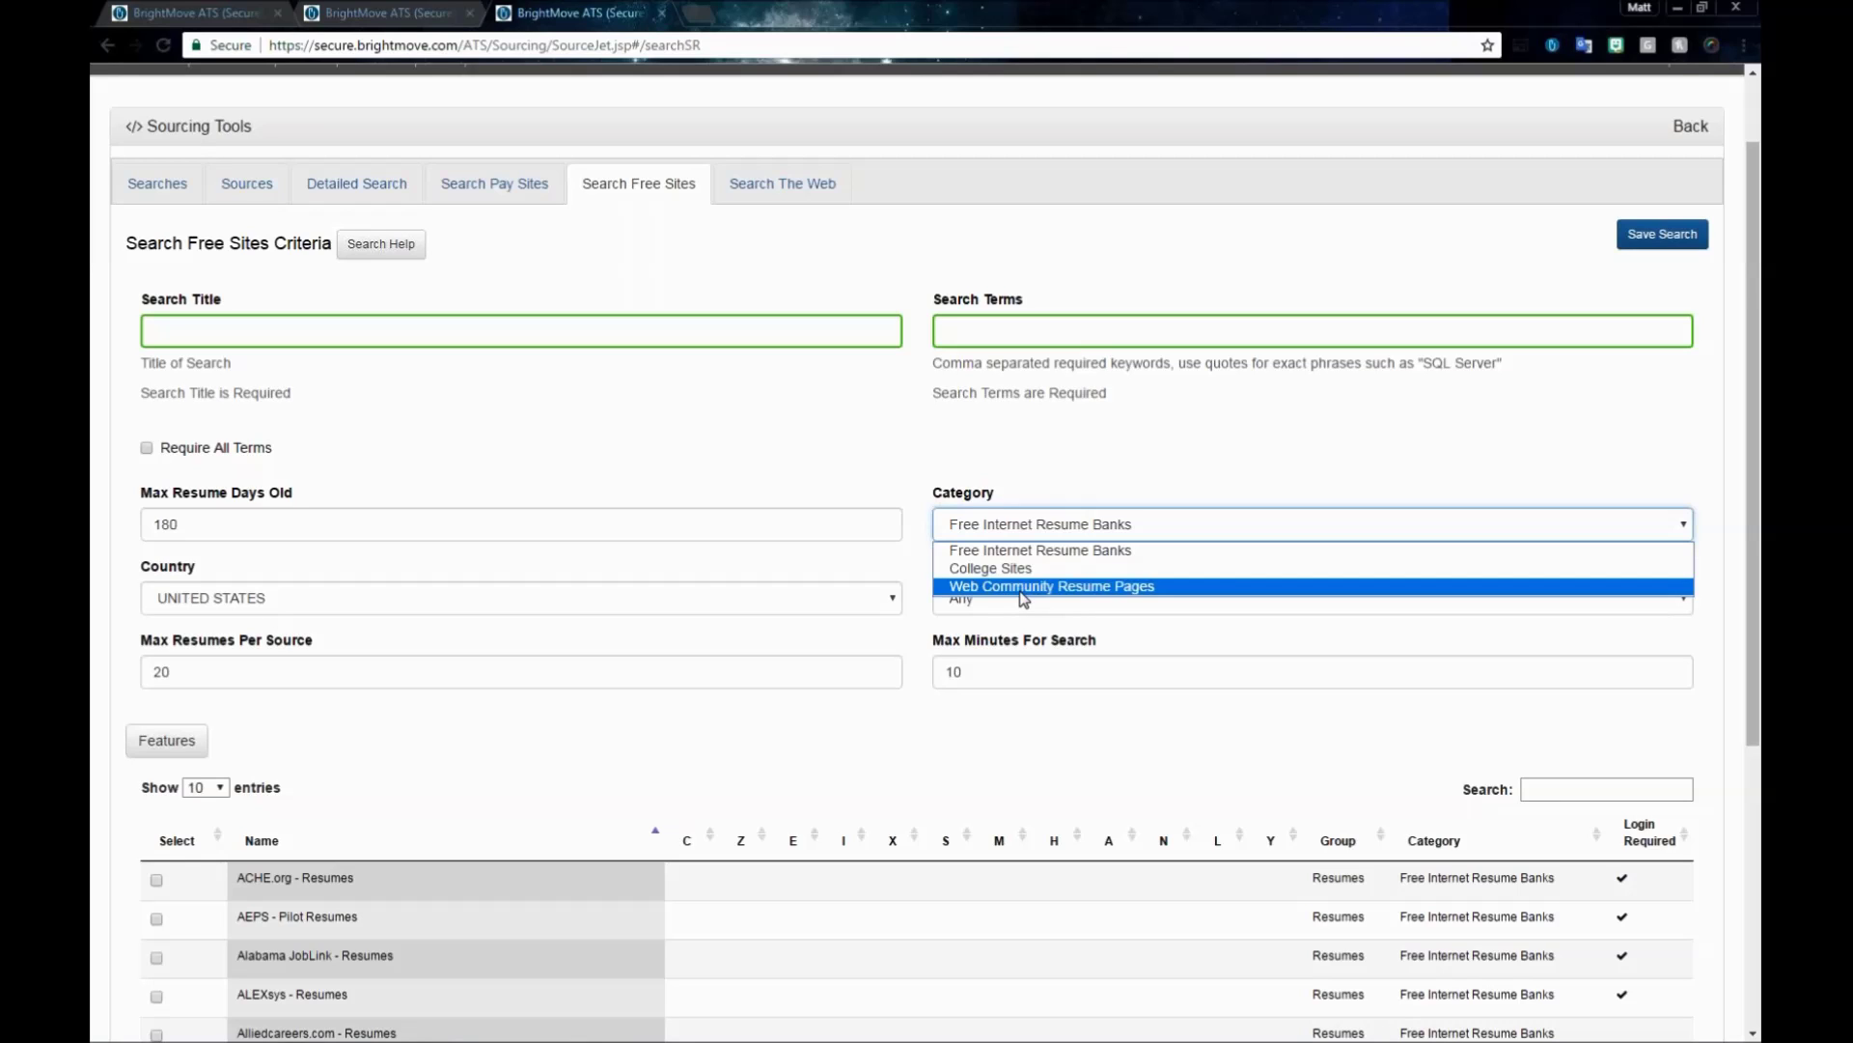
left_click(1021, 588)
left_click(1005, 522)
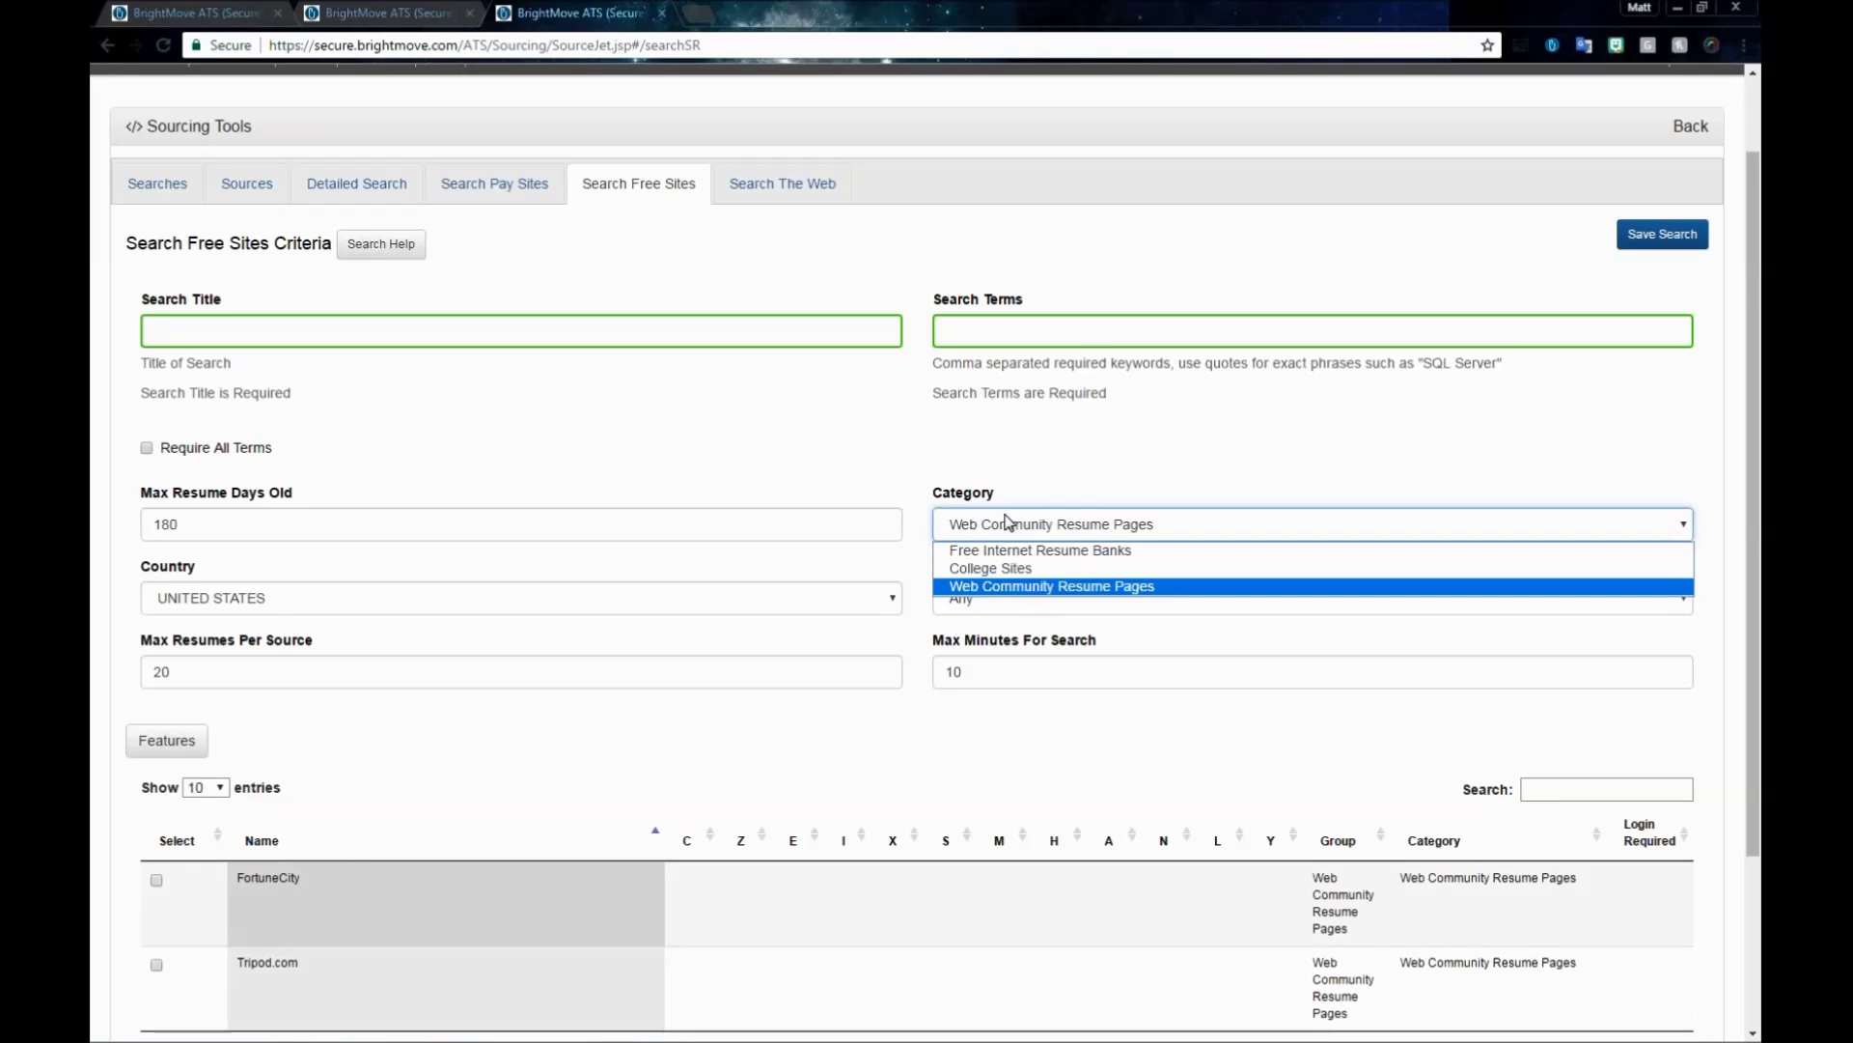
left_click(1006, 568)
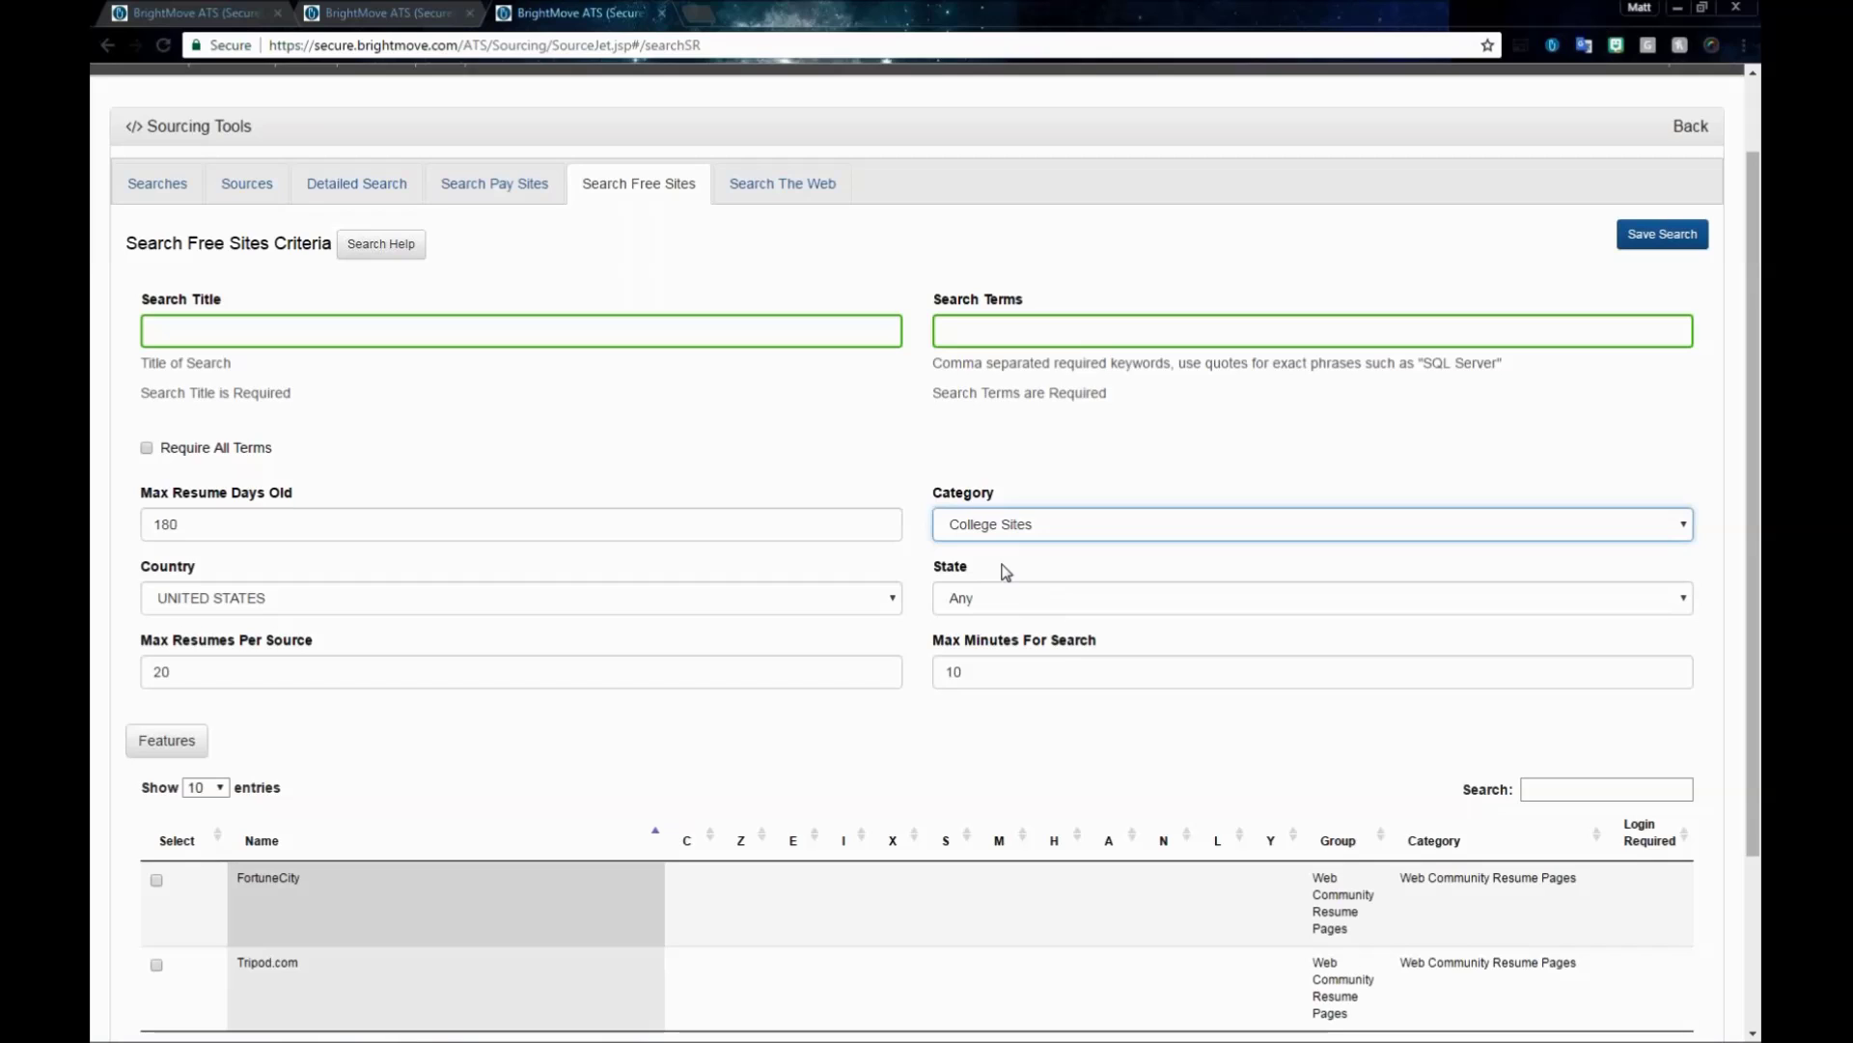
left_click(994, 522)
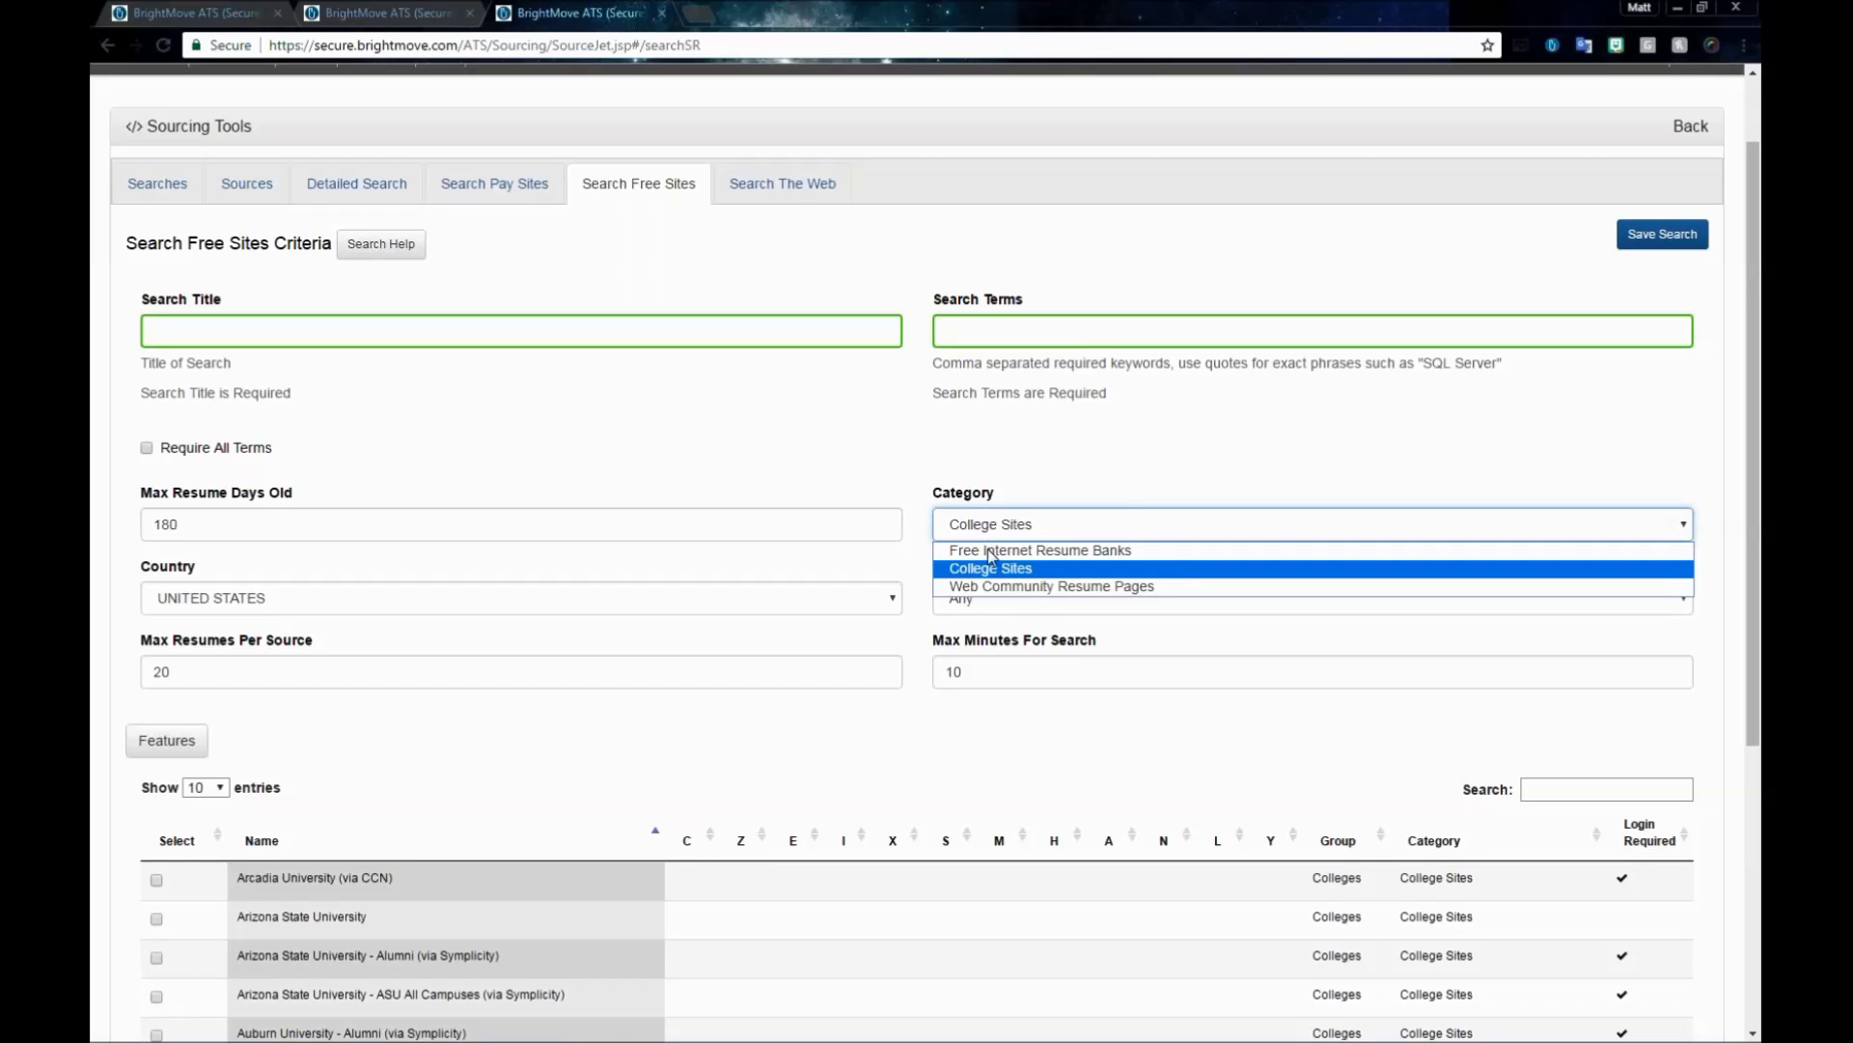
left_click(990, 586)
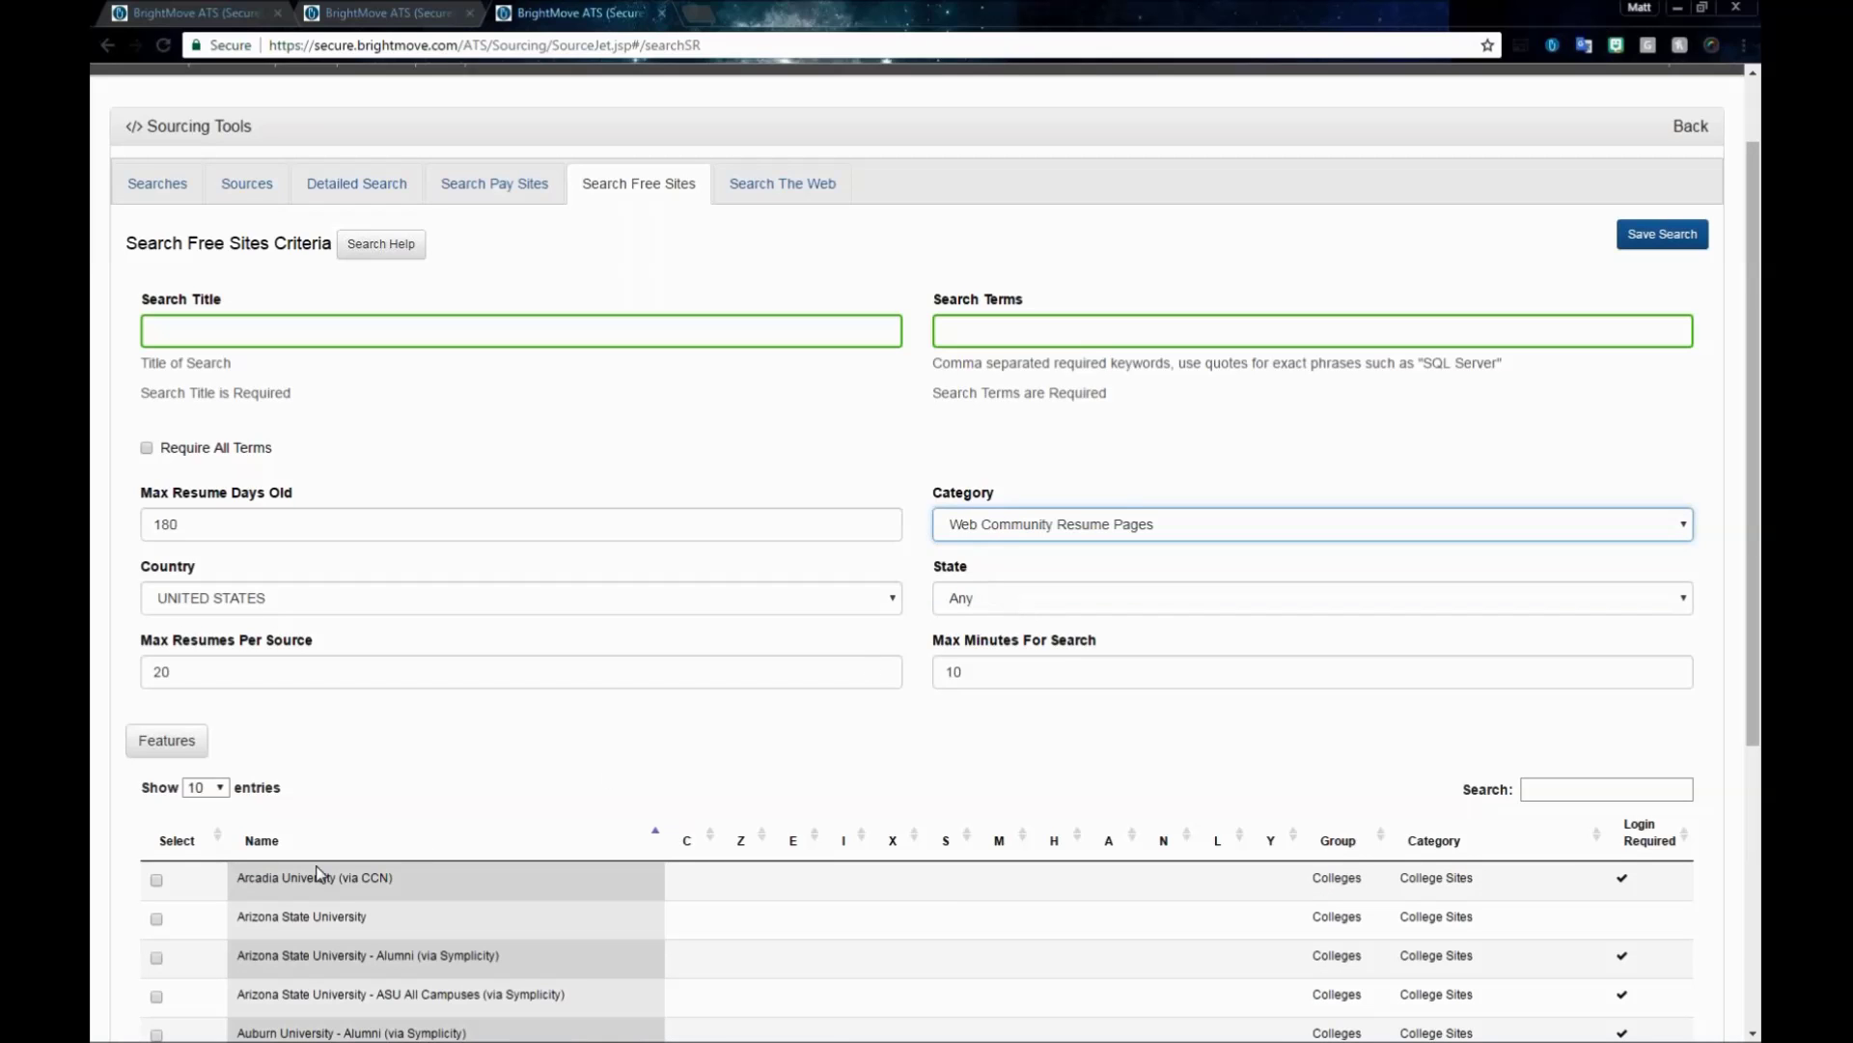
left_click(1038, 526)
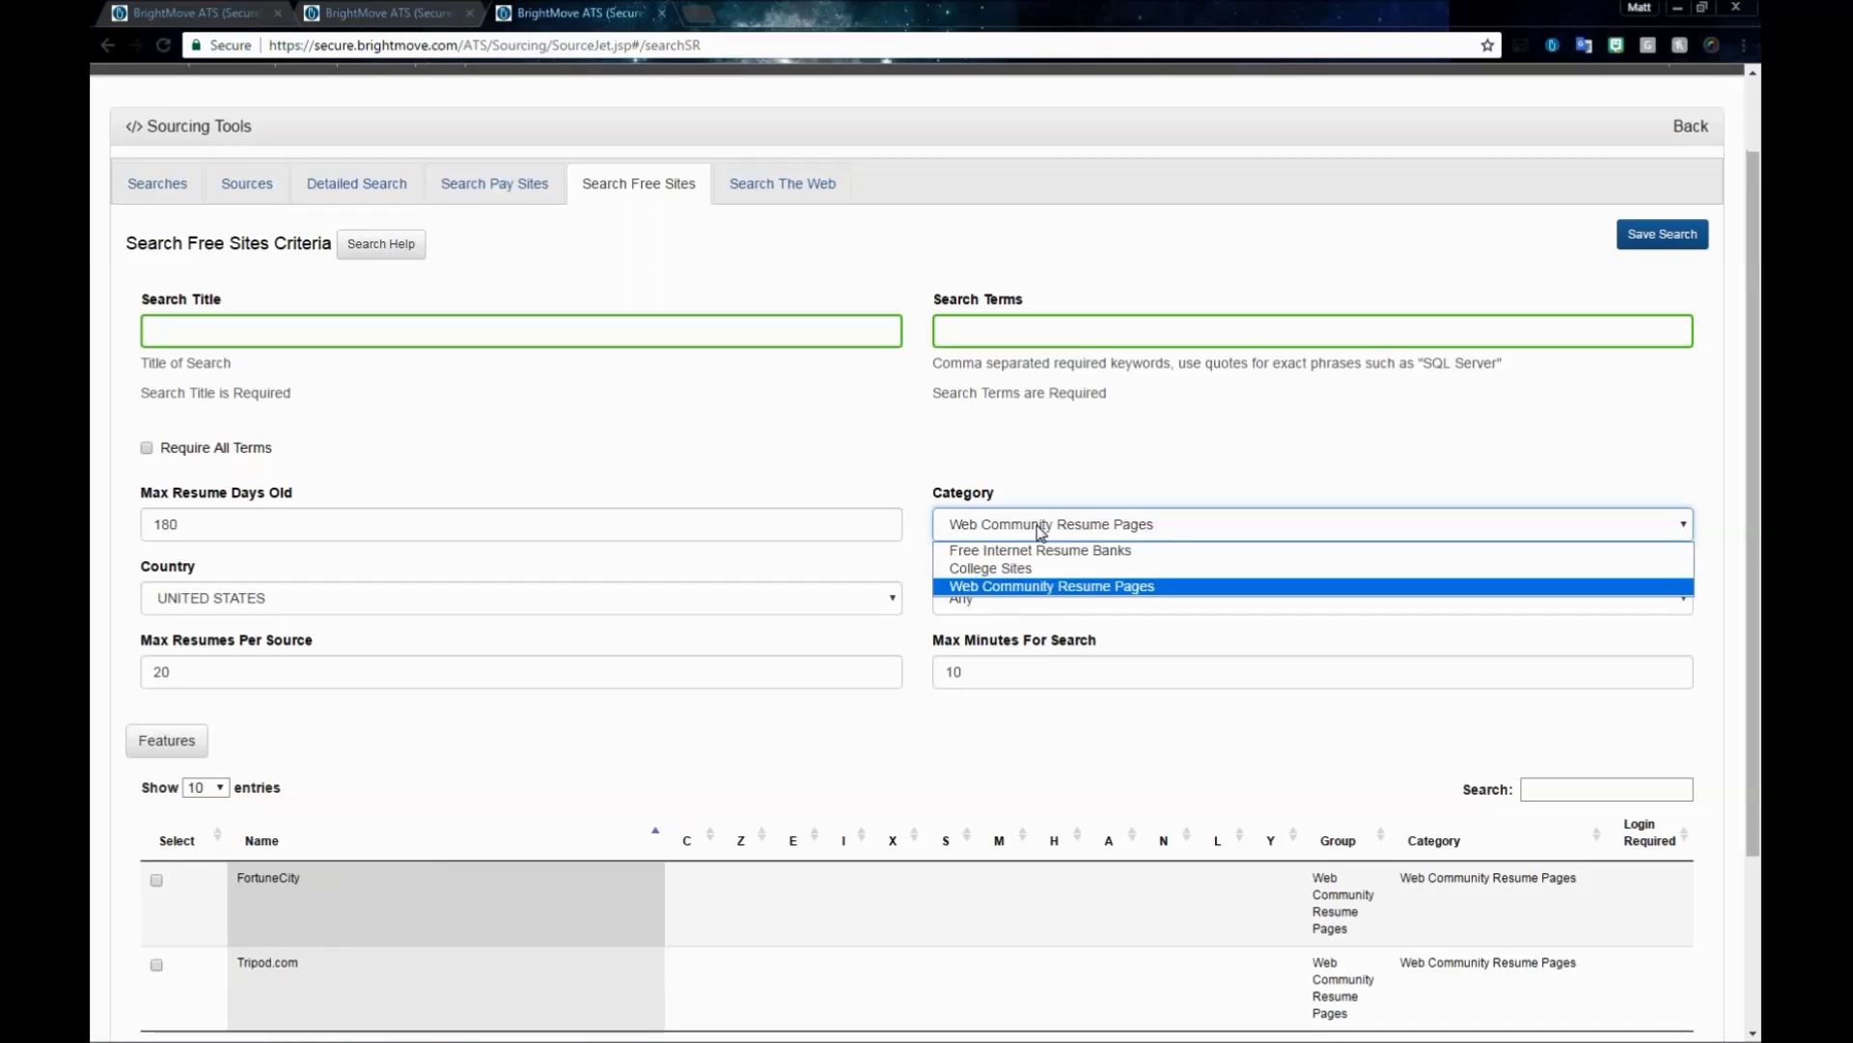
left_click(1025, 553)
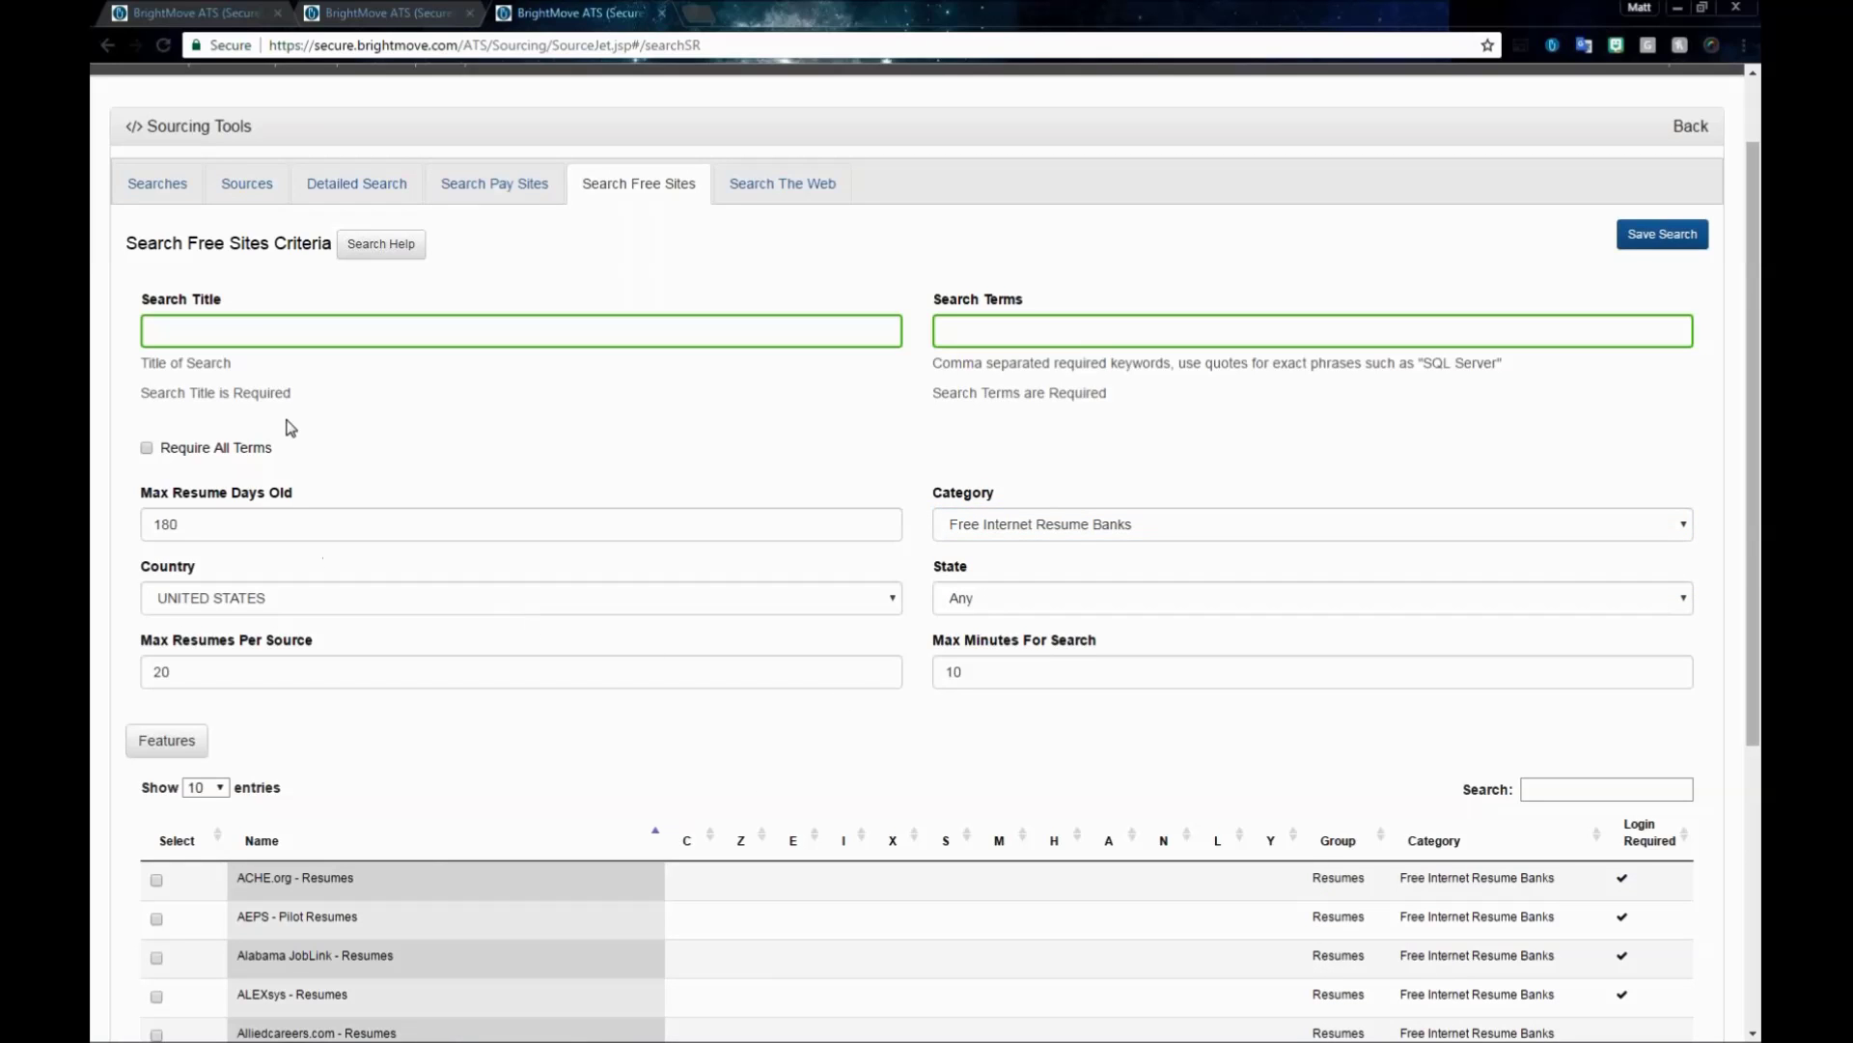
- Tick ACHE.org, Alabama JobLink and Alliedcareers.com as resume bank sources
scroll(699, 729, "down", 1)
scroll(702, 726, "down", 2)
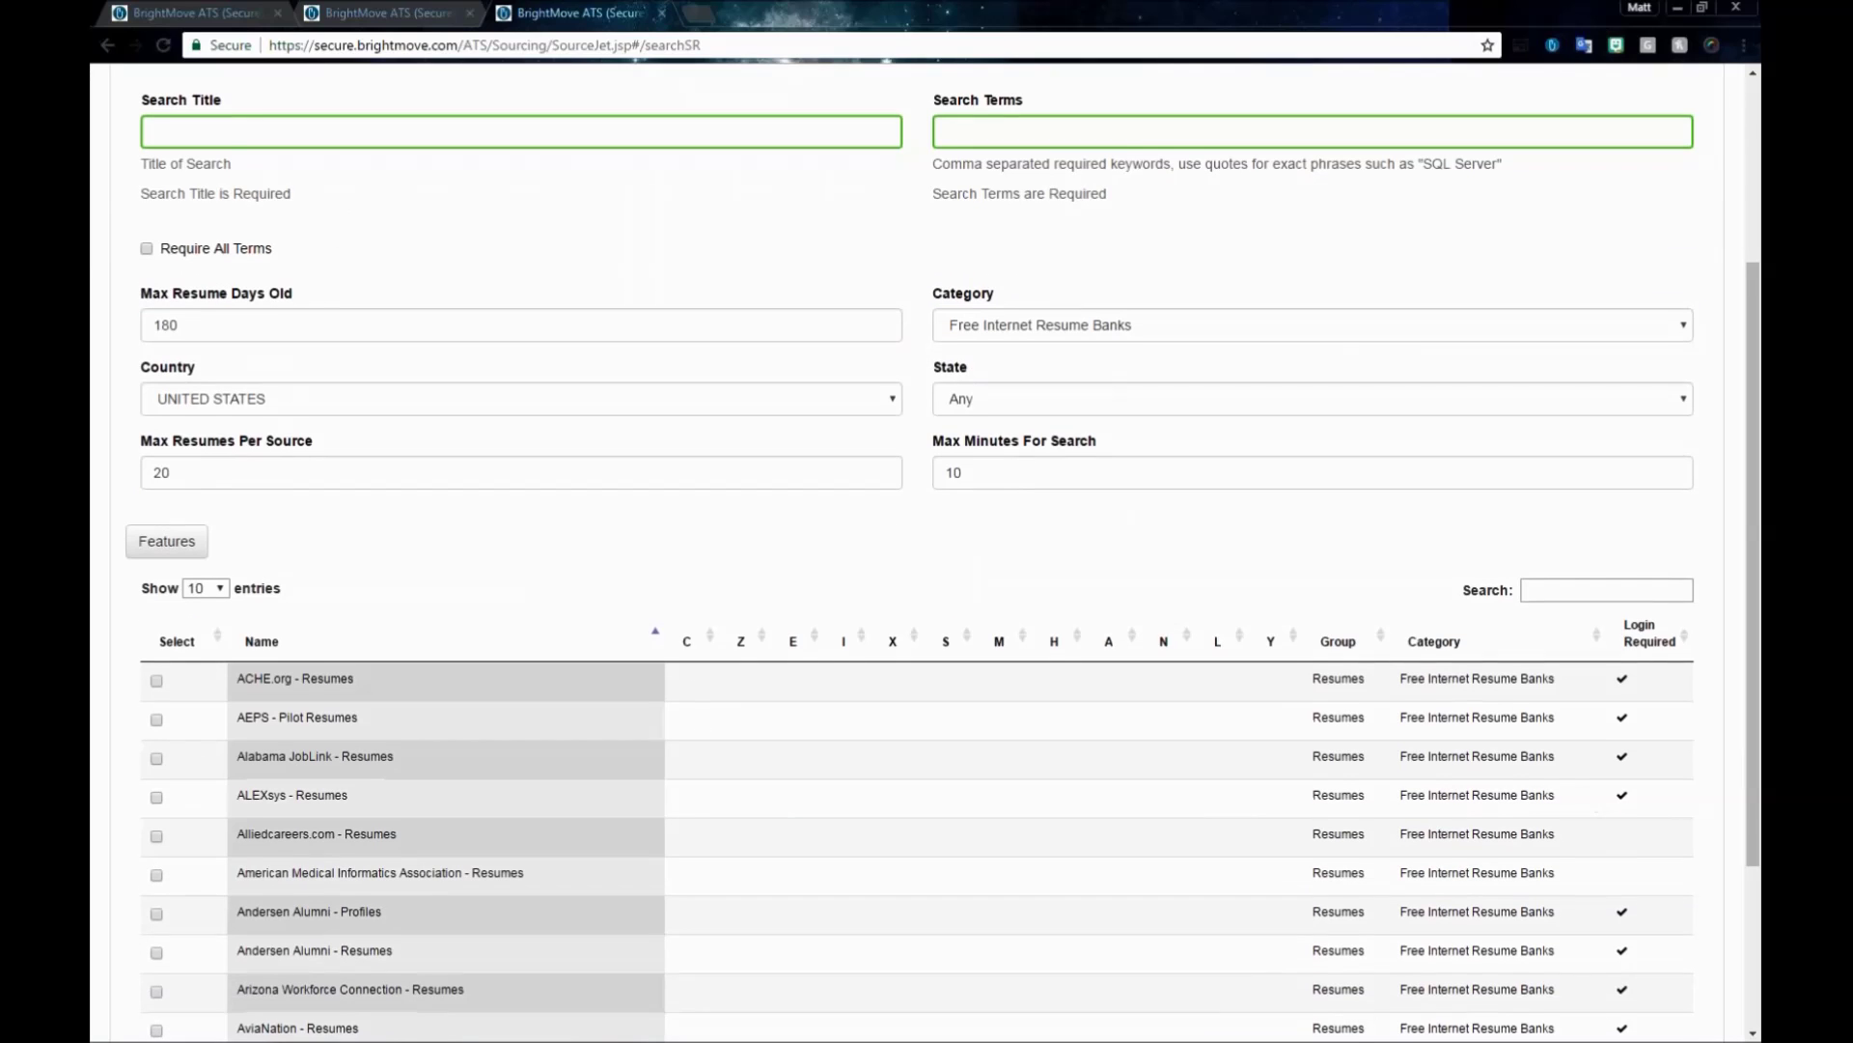
left_click(158, 681)
left_click(156, 759)
left_click(157, 840)
- Switch to the Search The Web criteria form
scroll(761, 687, "down", 1)
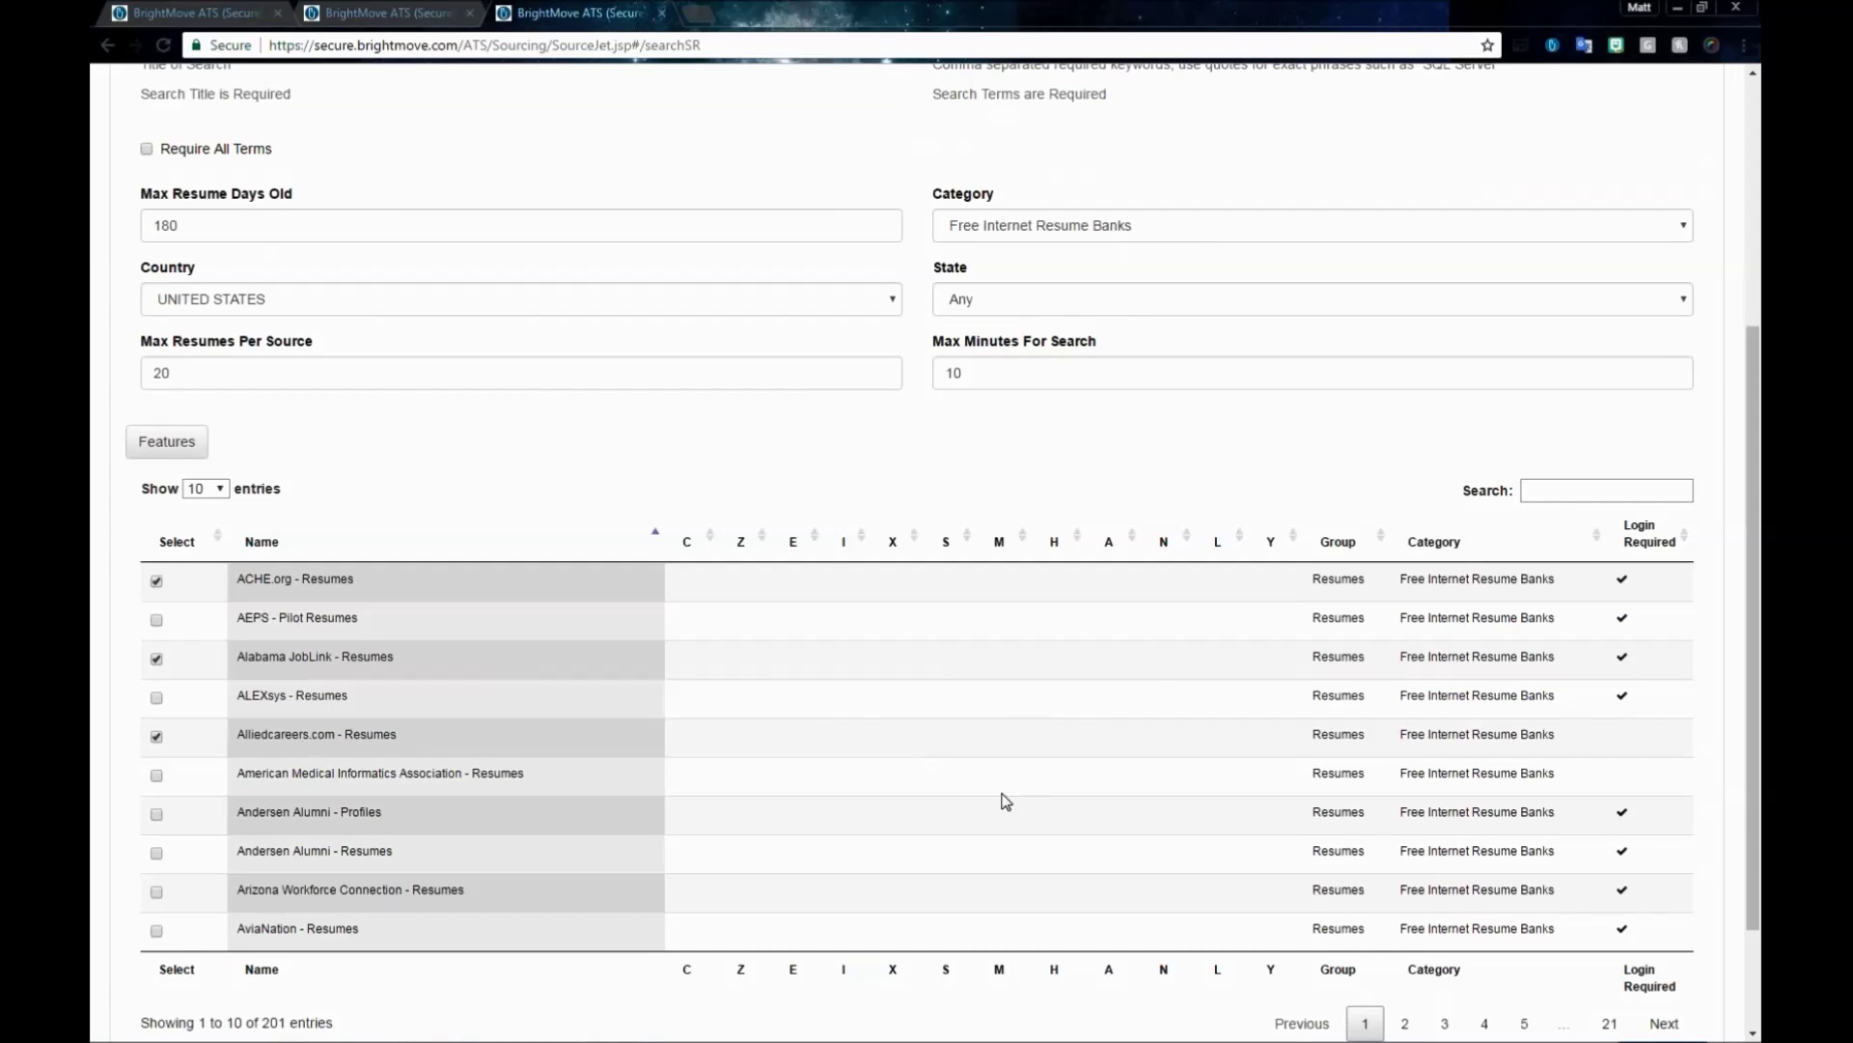
scroll(1149, 691, "down", 2)
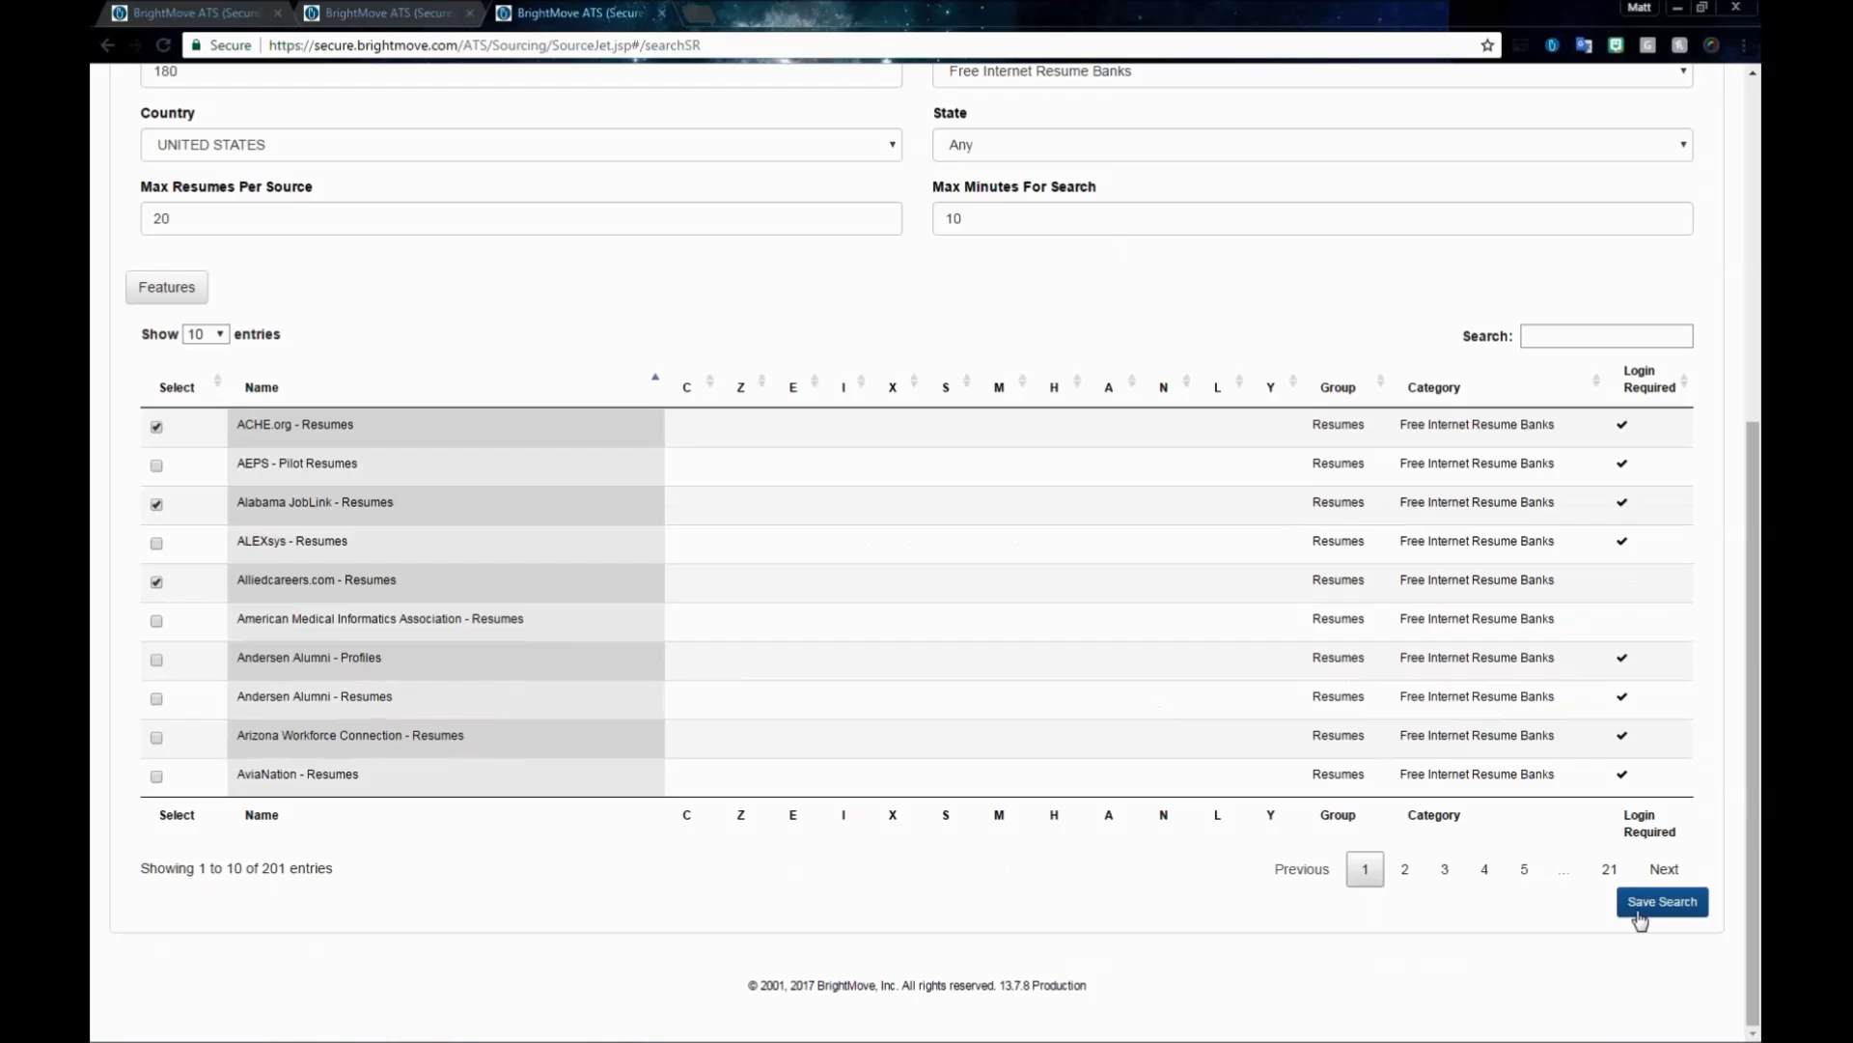
scroll(820, 631, "up", 6)
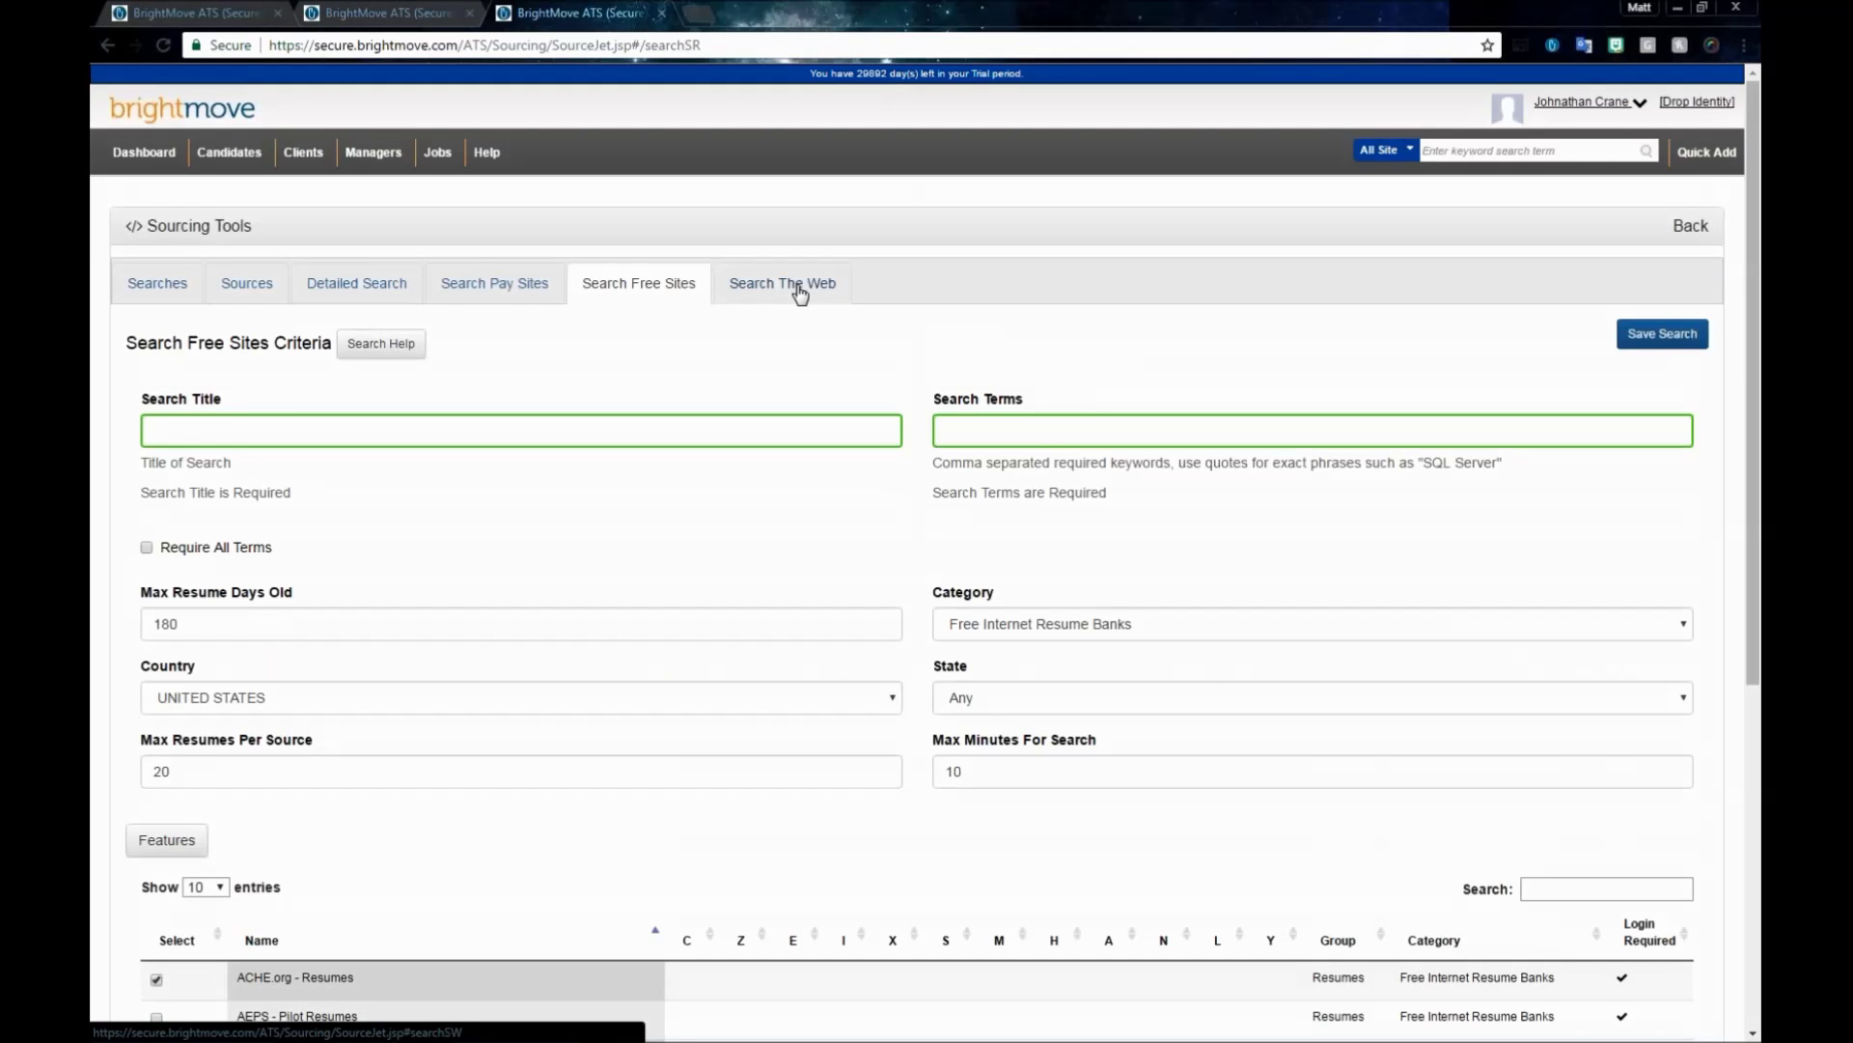
left_click(800, 290)
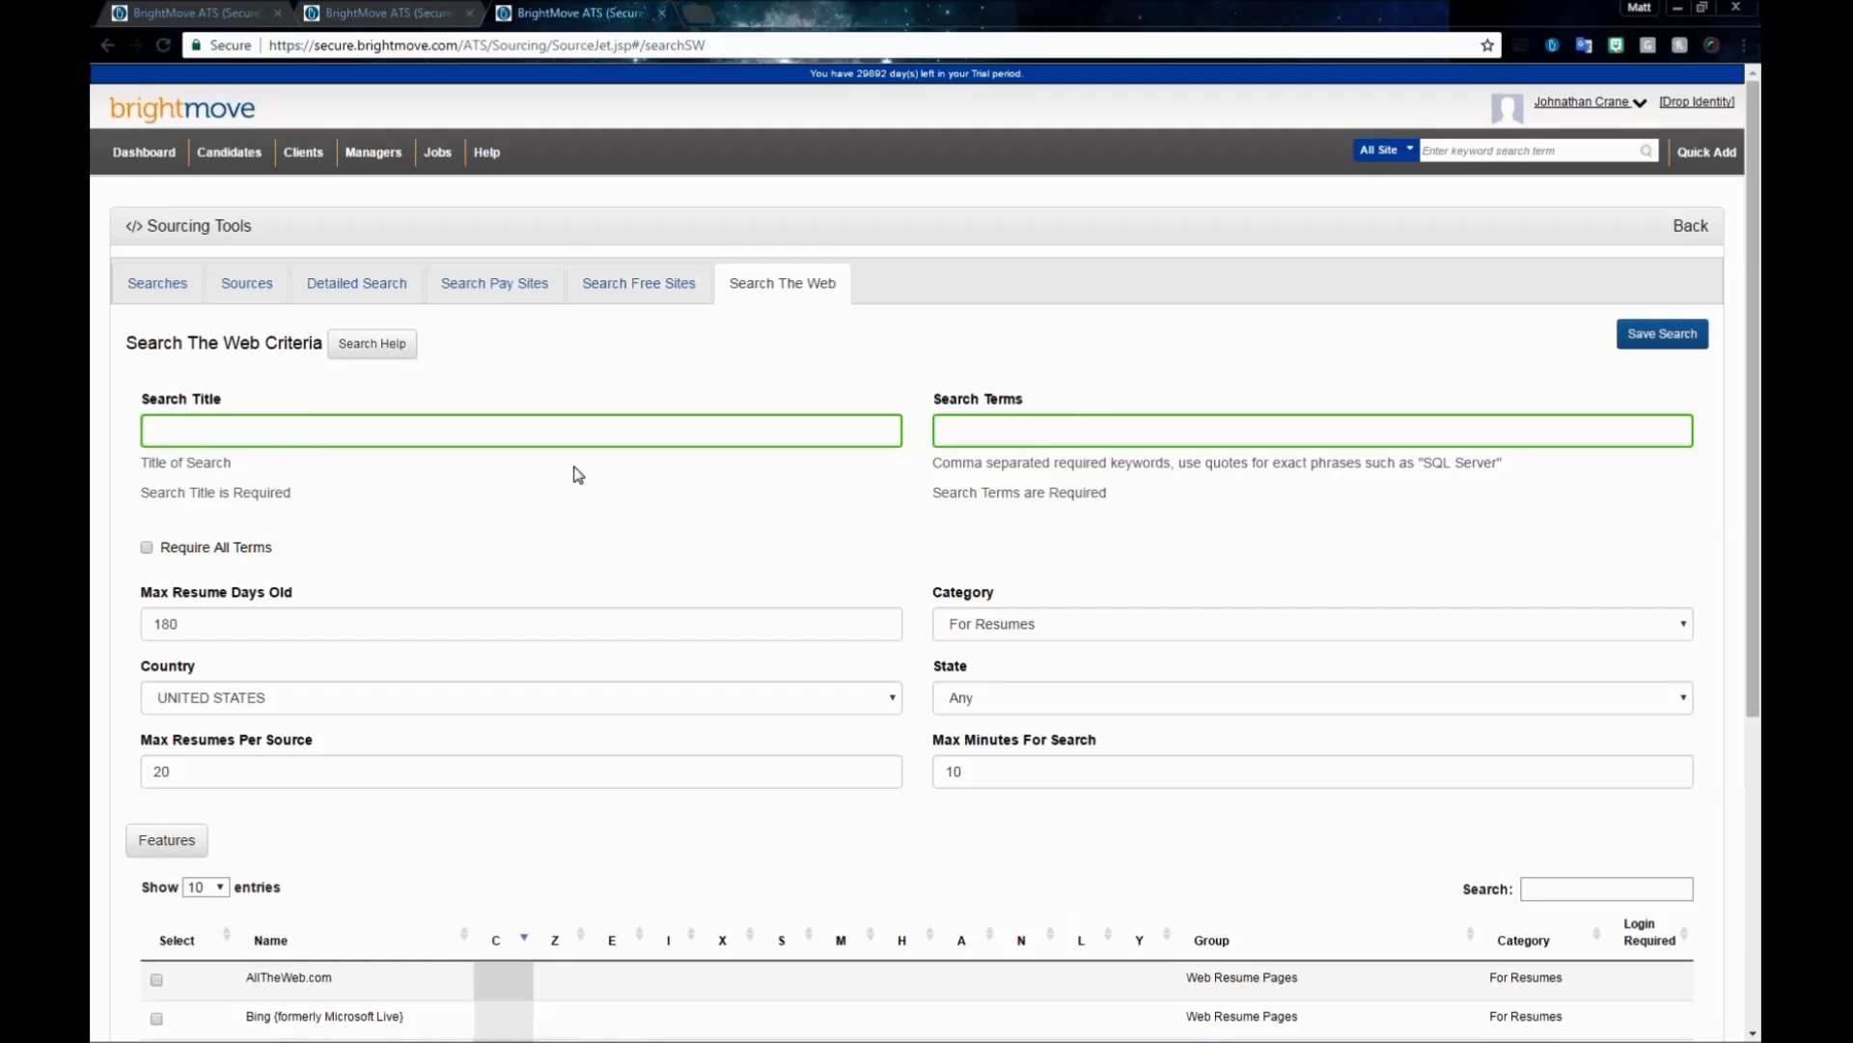
- Title the search Demo and set search terms to support, "Information Technology" from autocomplete
left_click(564, 439)
type("Do")
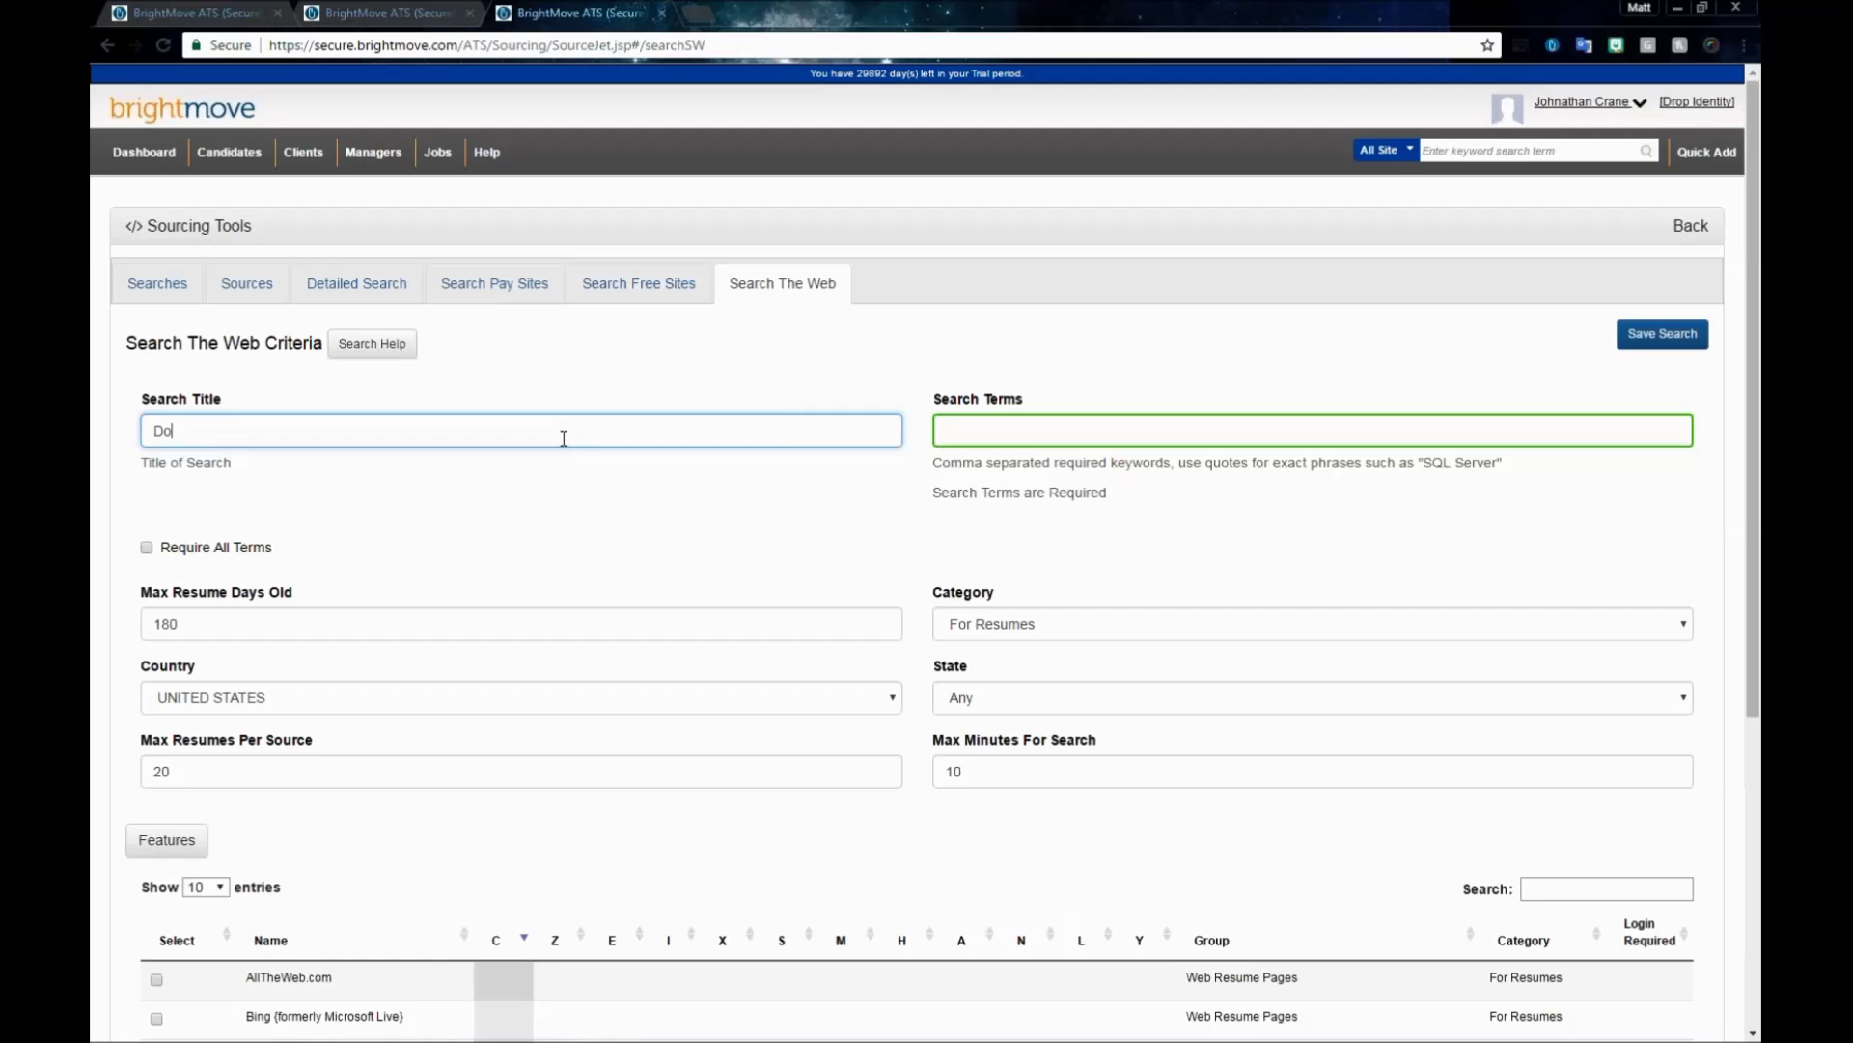
type("mo")
key("Tab")
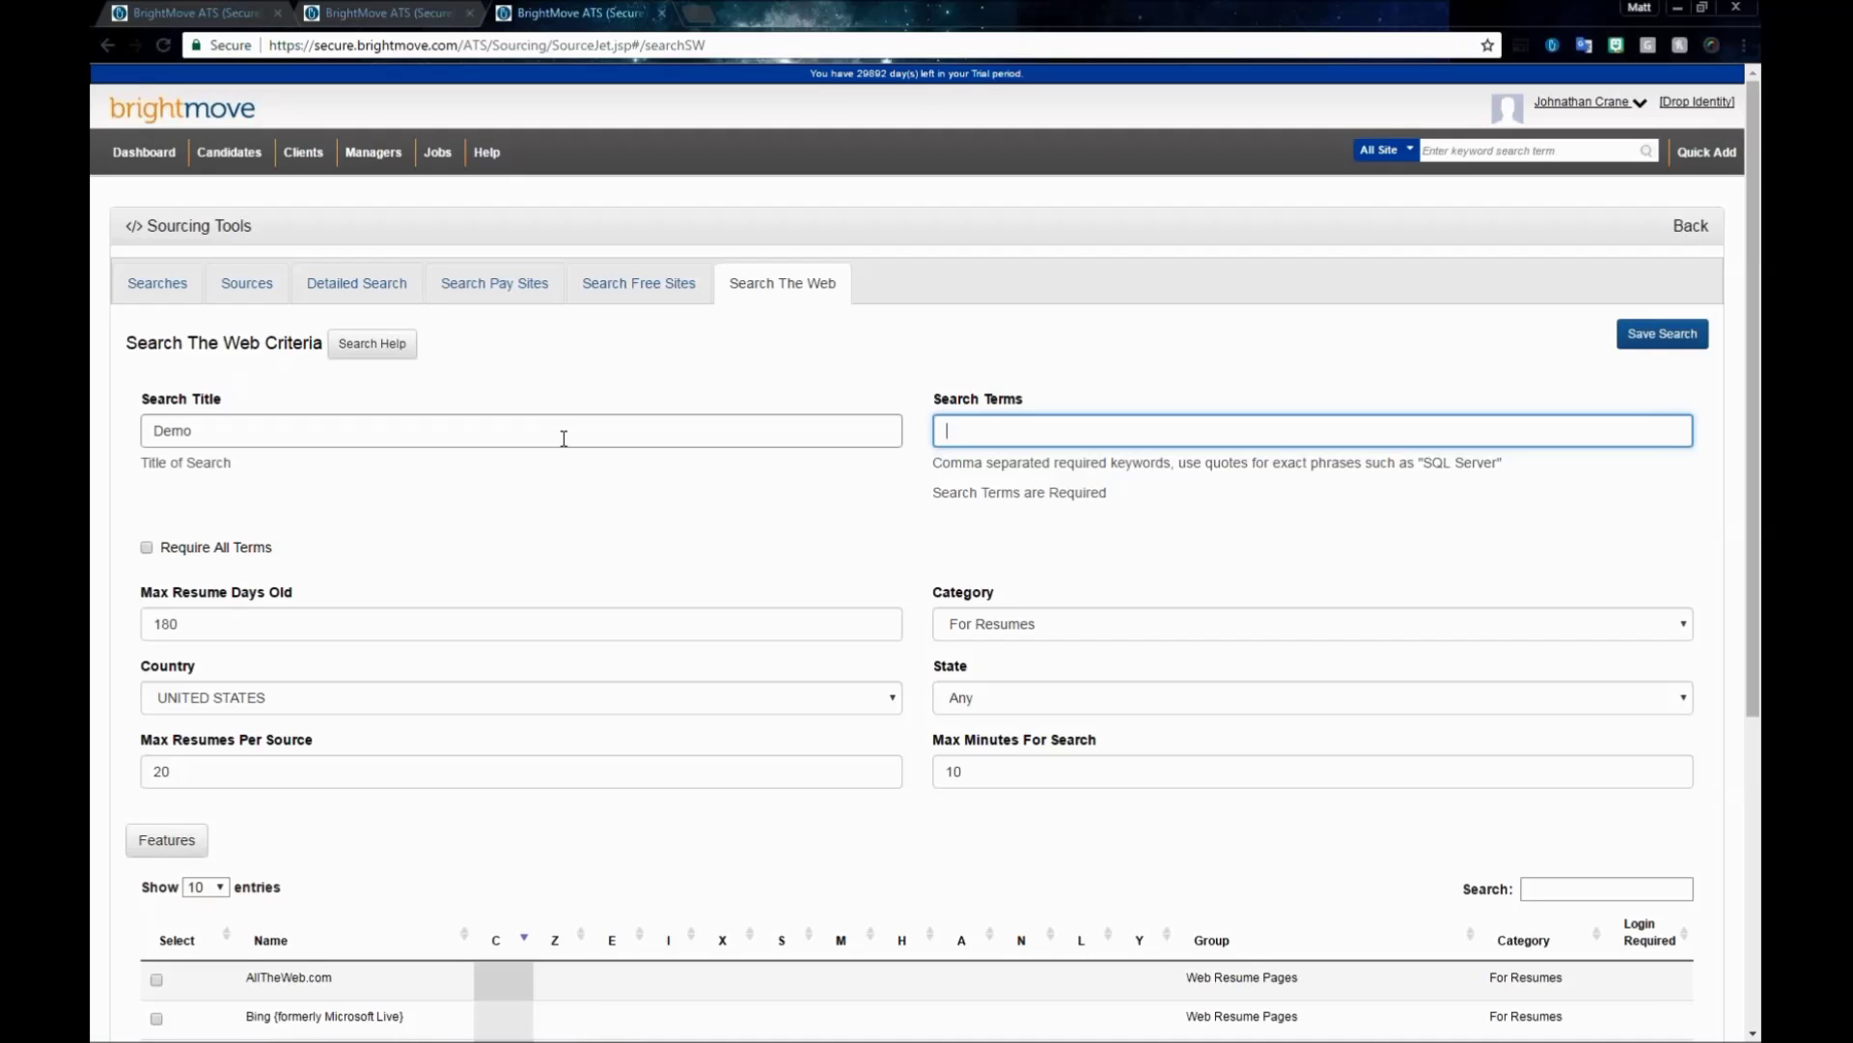
type("suppor")
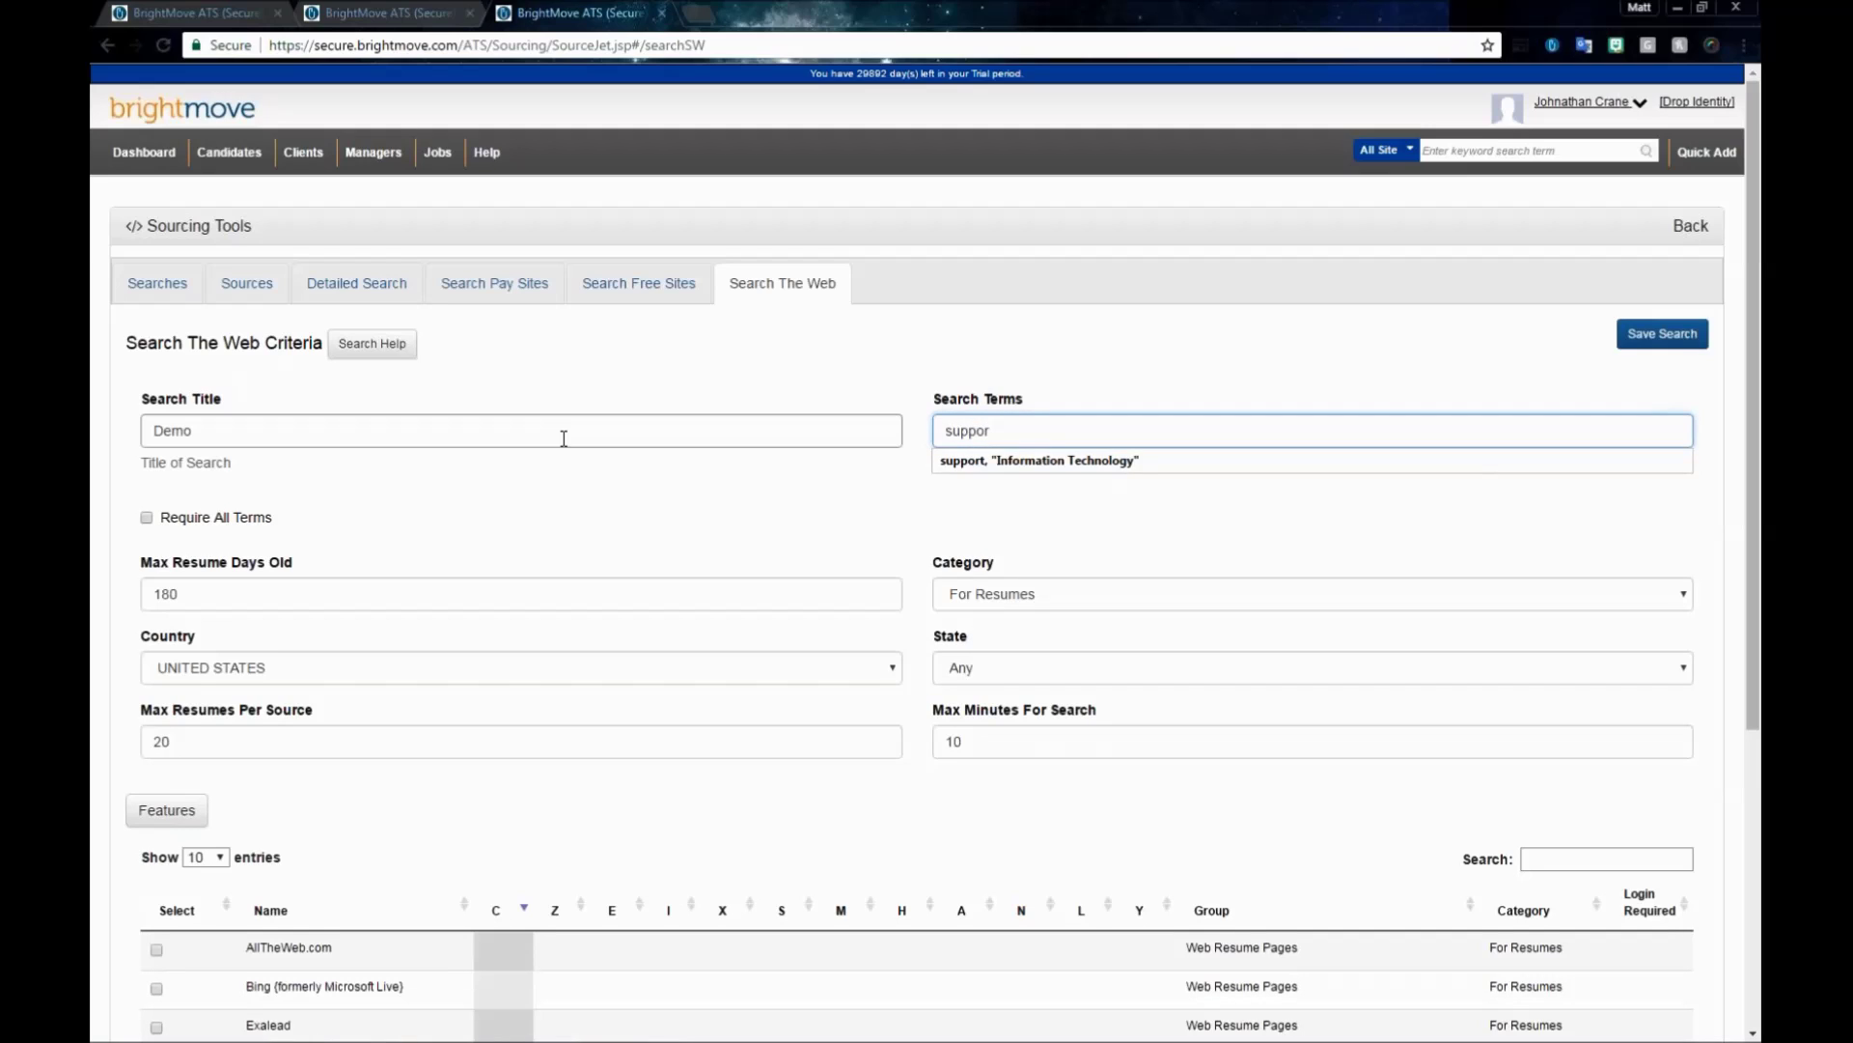
key("Down")
key("Return")
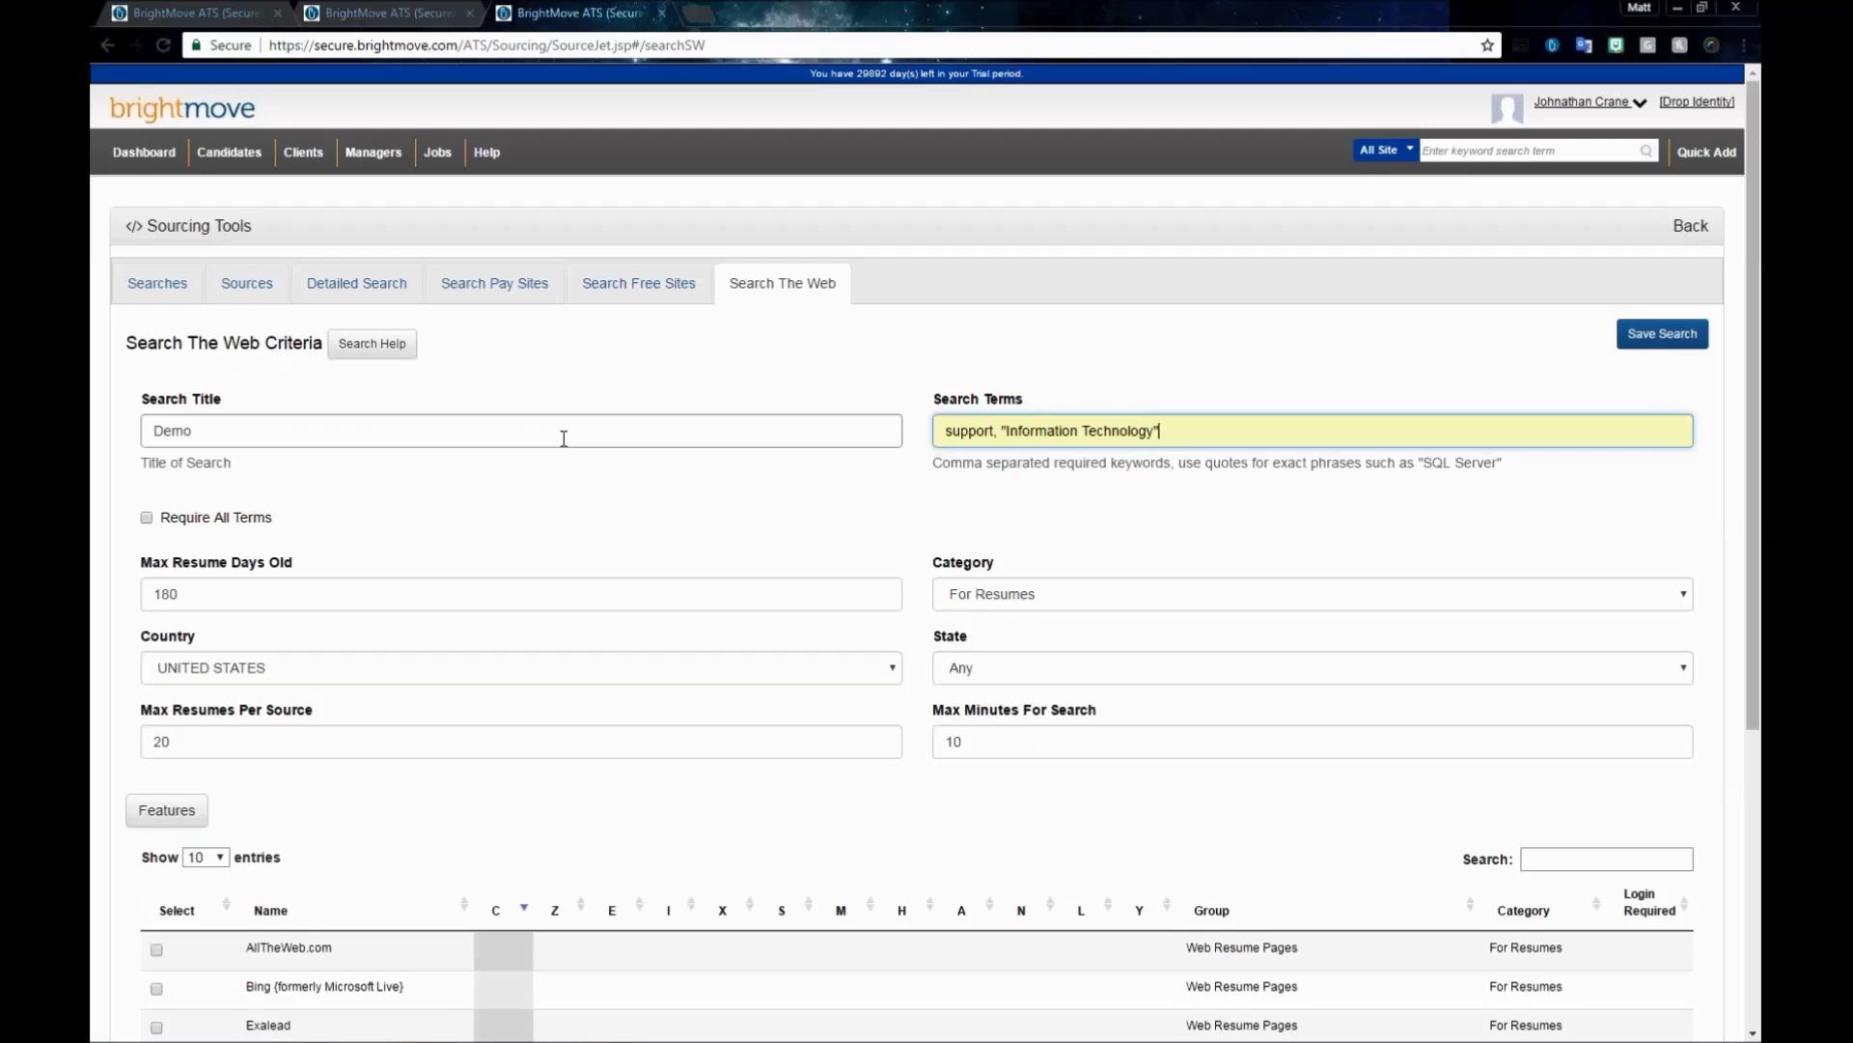
left_click(997, 433)
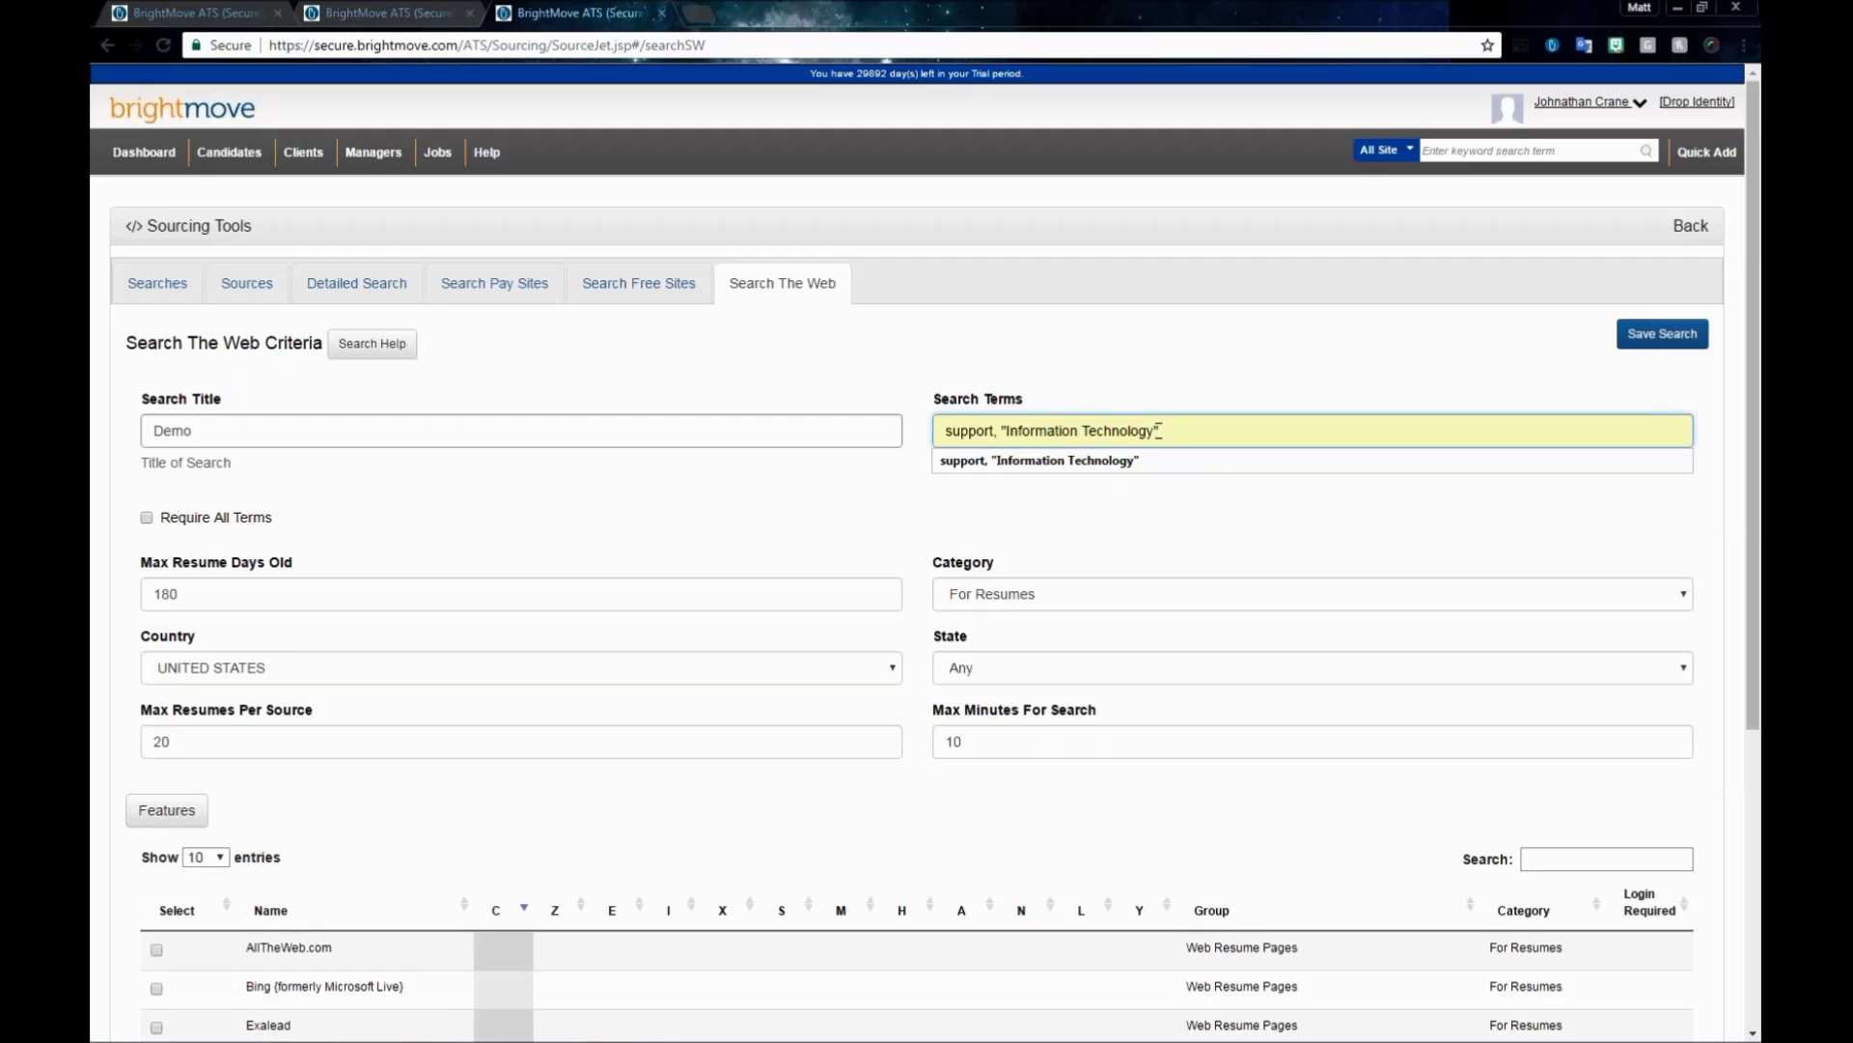
left_click(1138, 357)
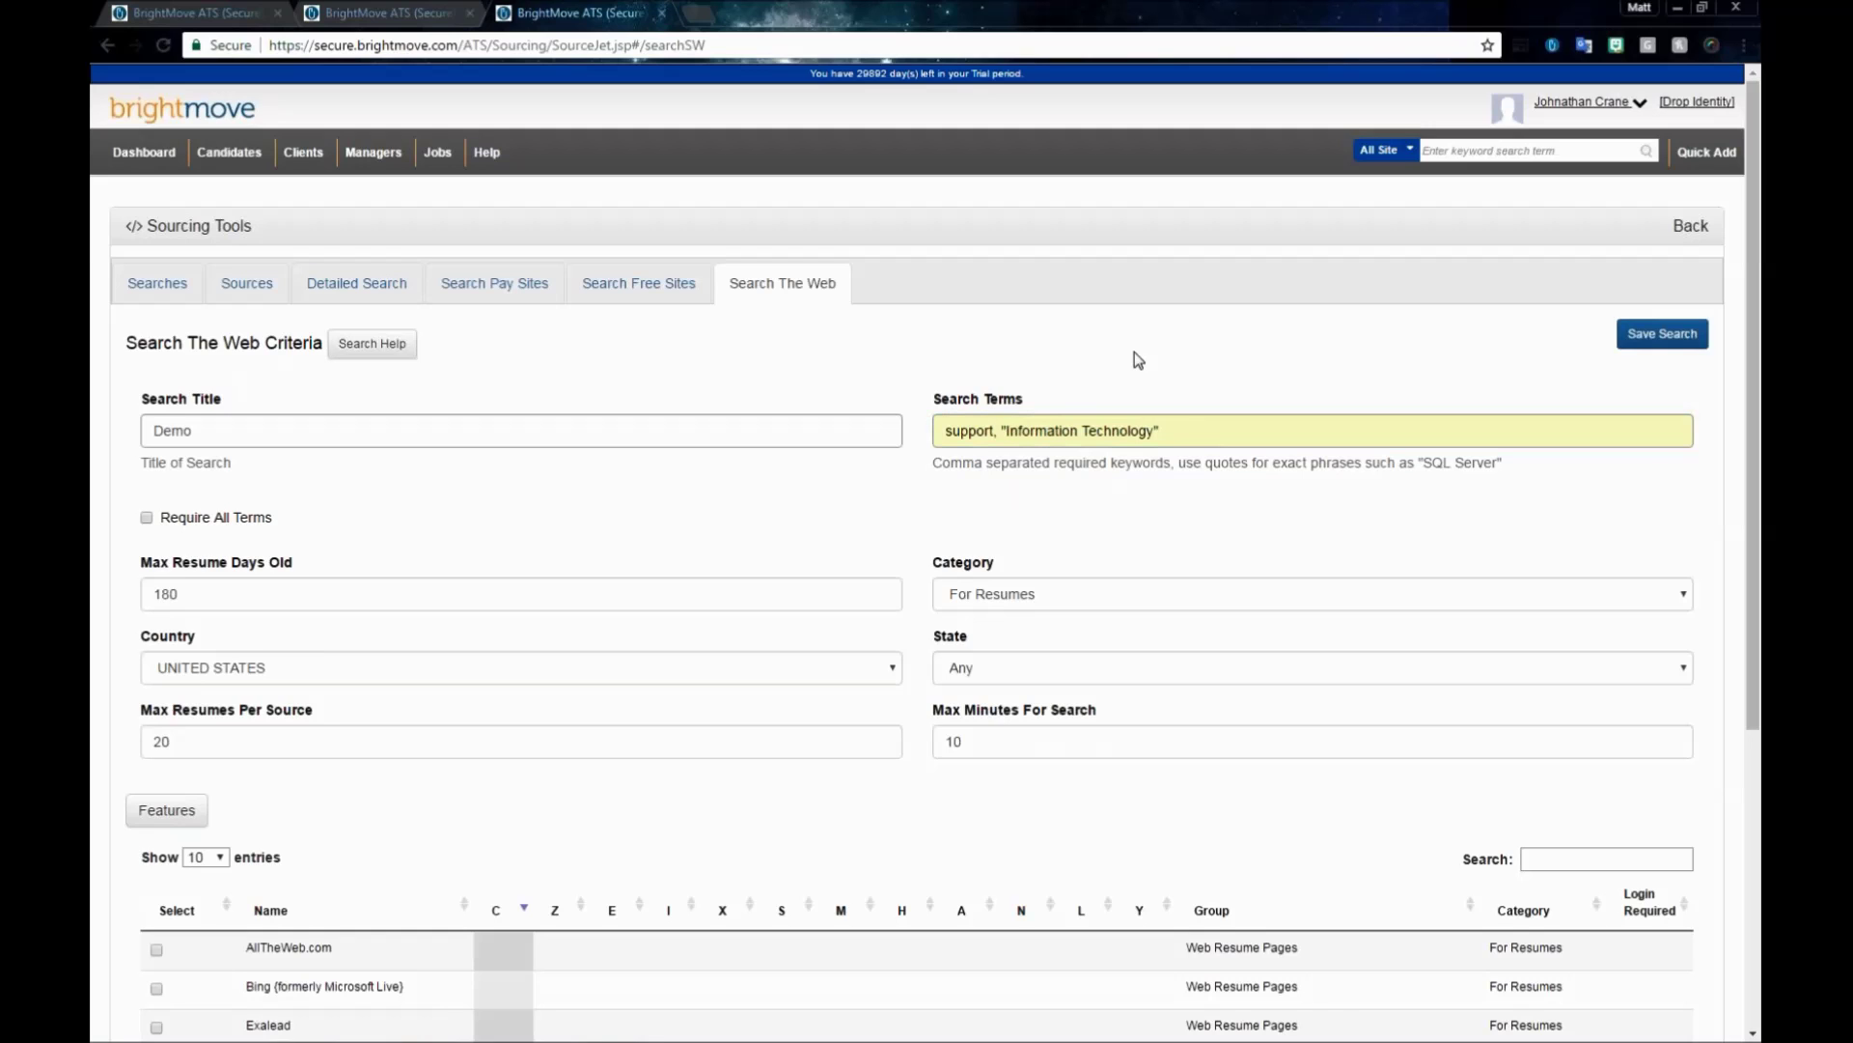
- Keep the search Category as For Resumes and scroll to the web sources list
scroll(621, 566, "down", 1)
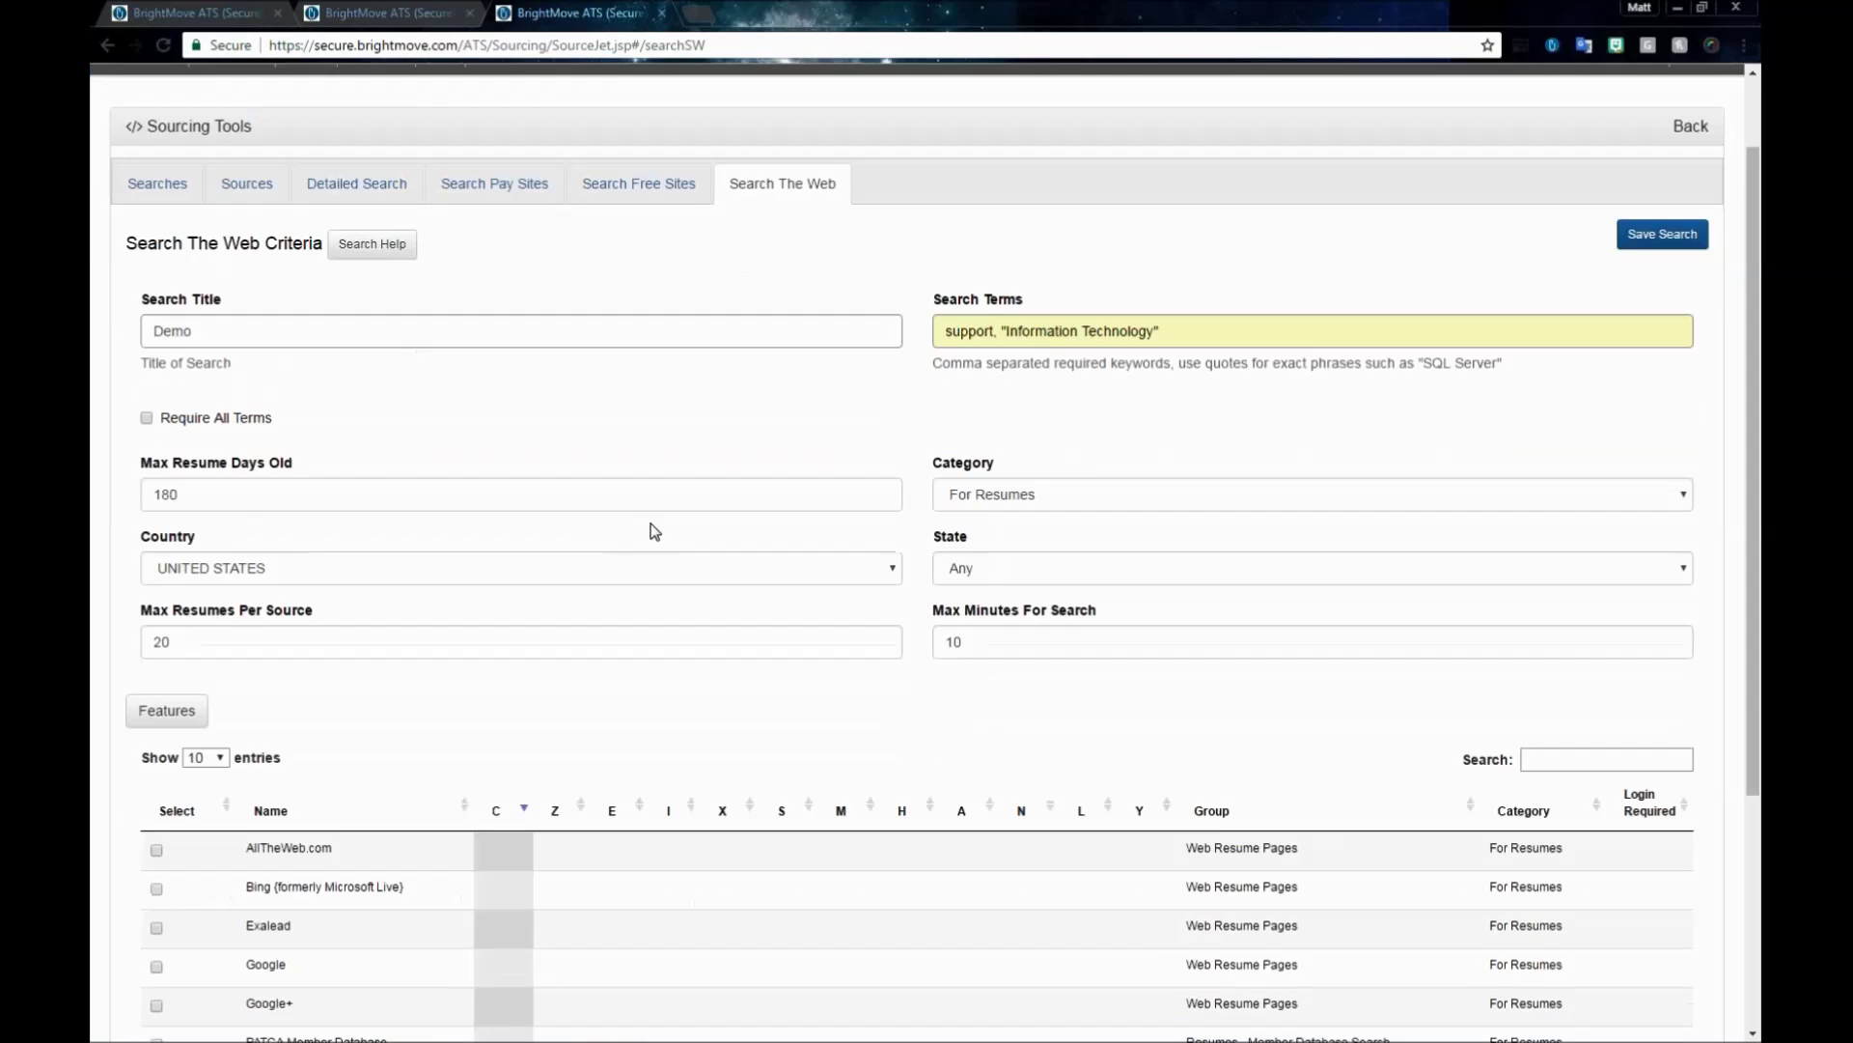
left_click(1026, 497)
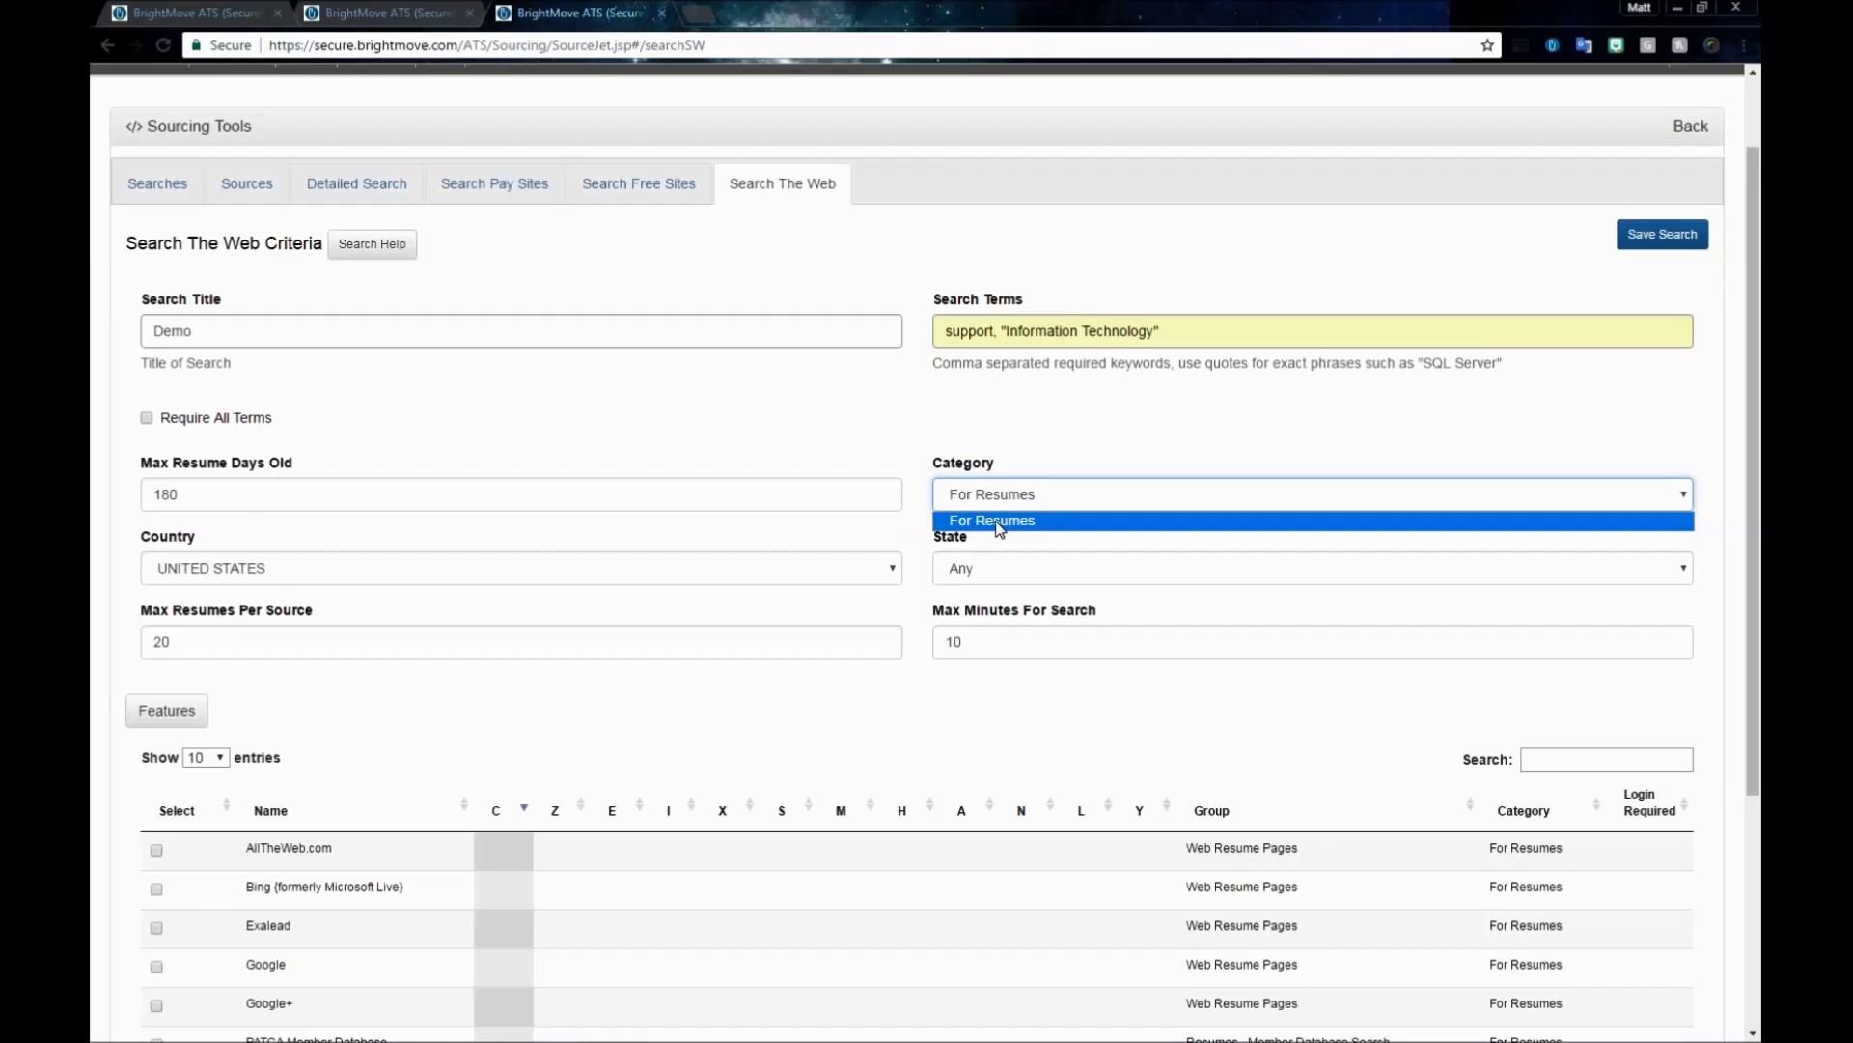
left_click(996, 526)
scroll(874, 422, "down", 1)
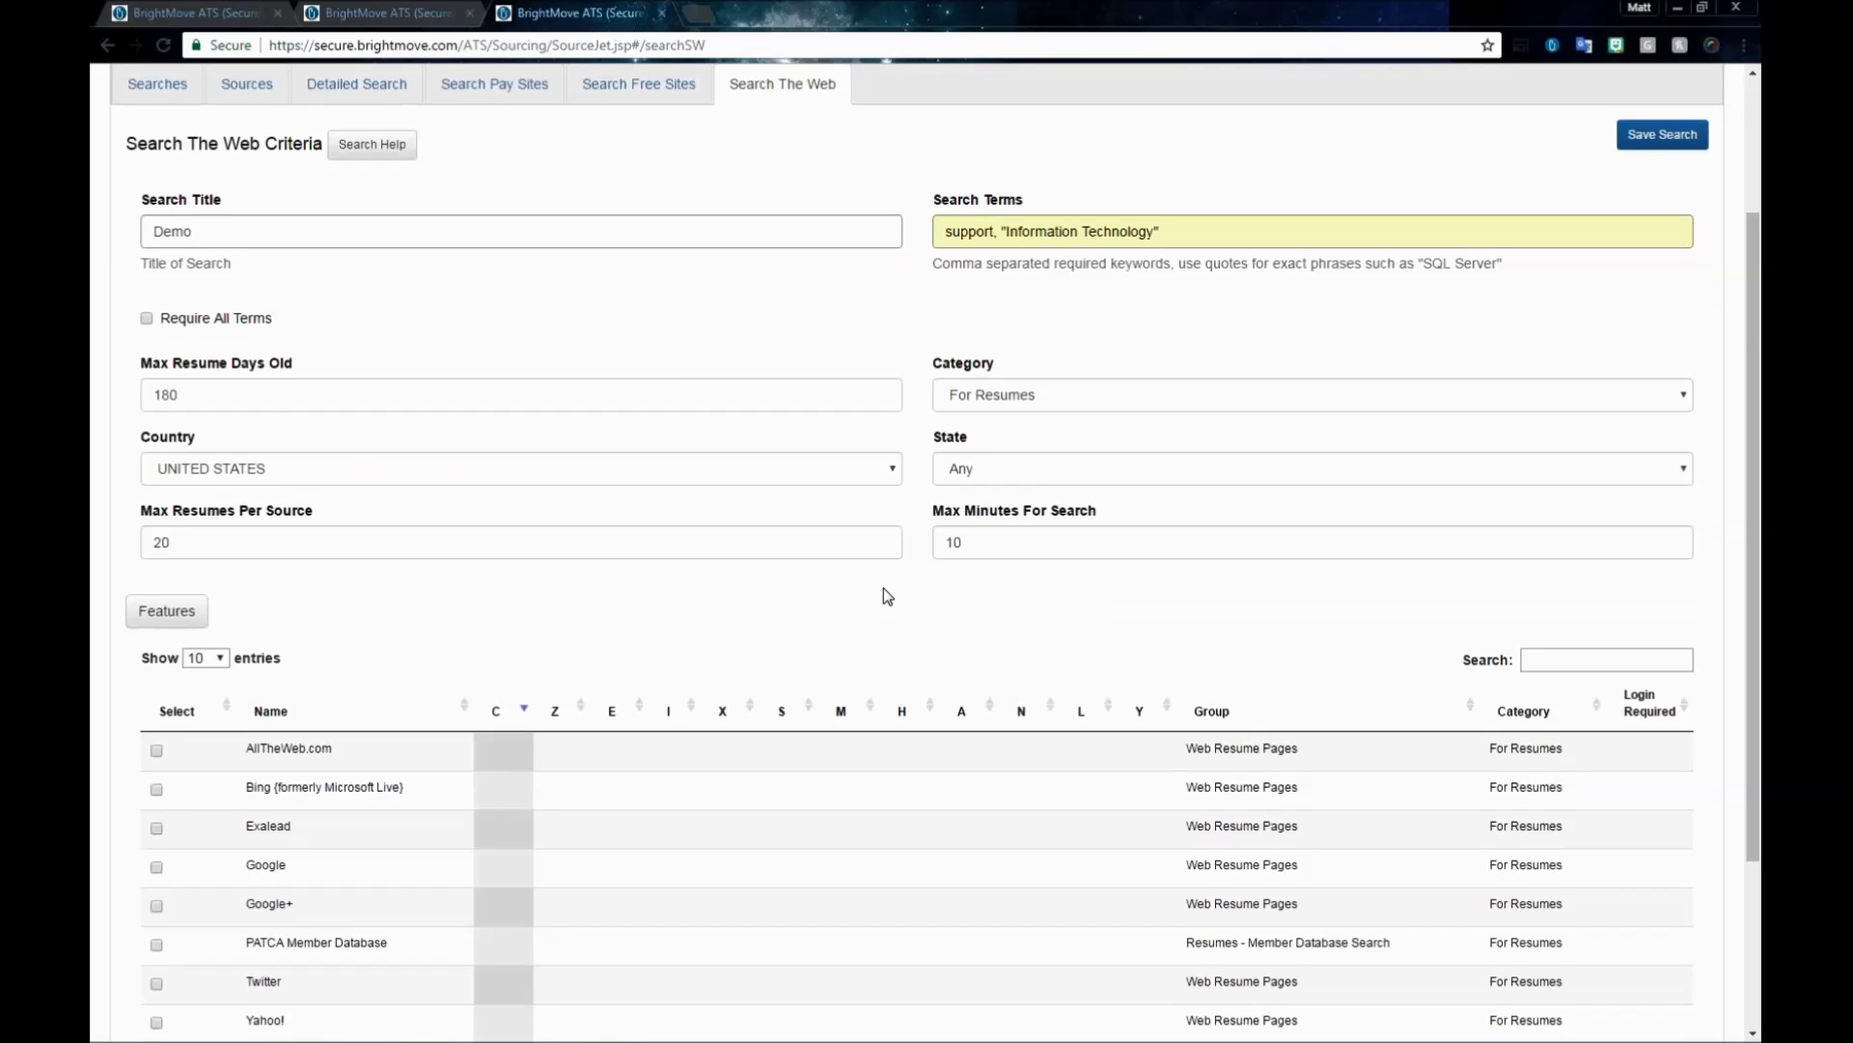
scroll(887, 595, "down", 2)
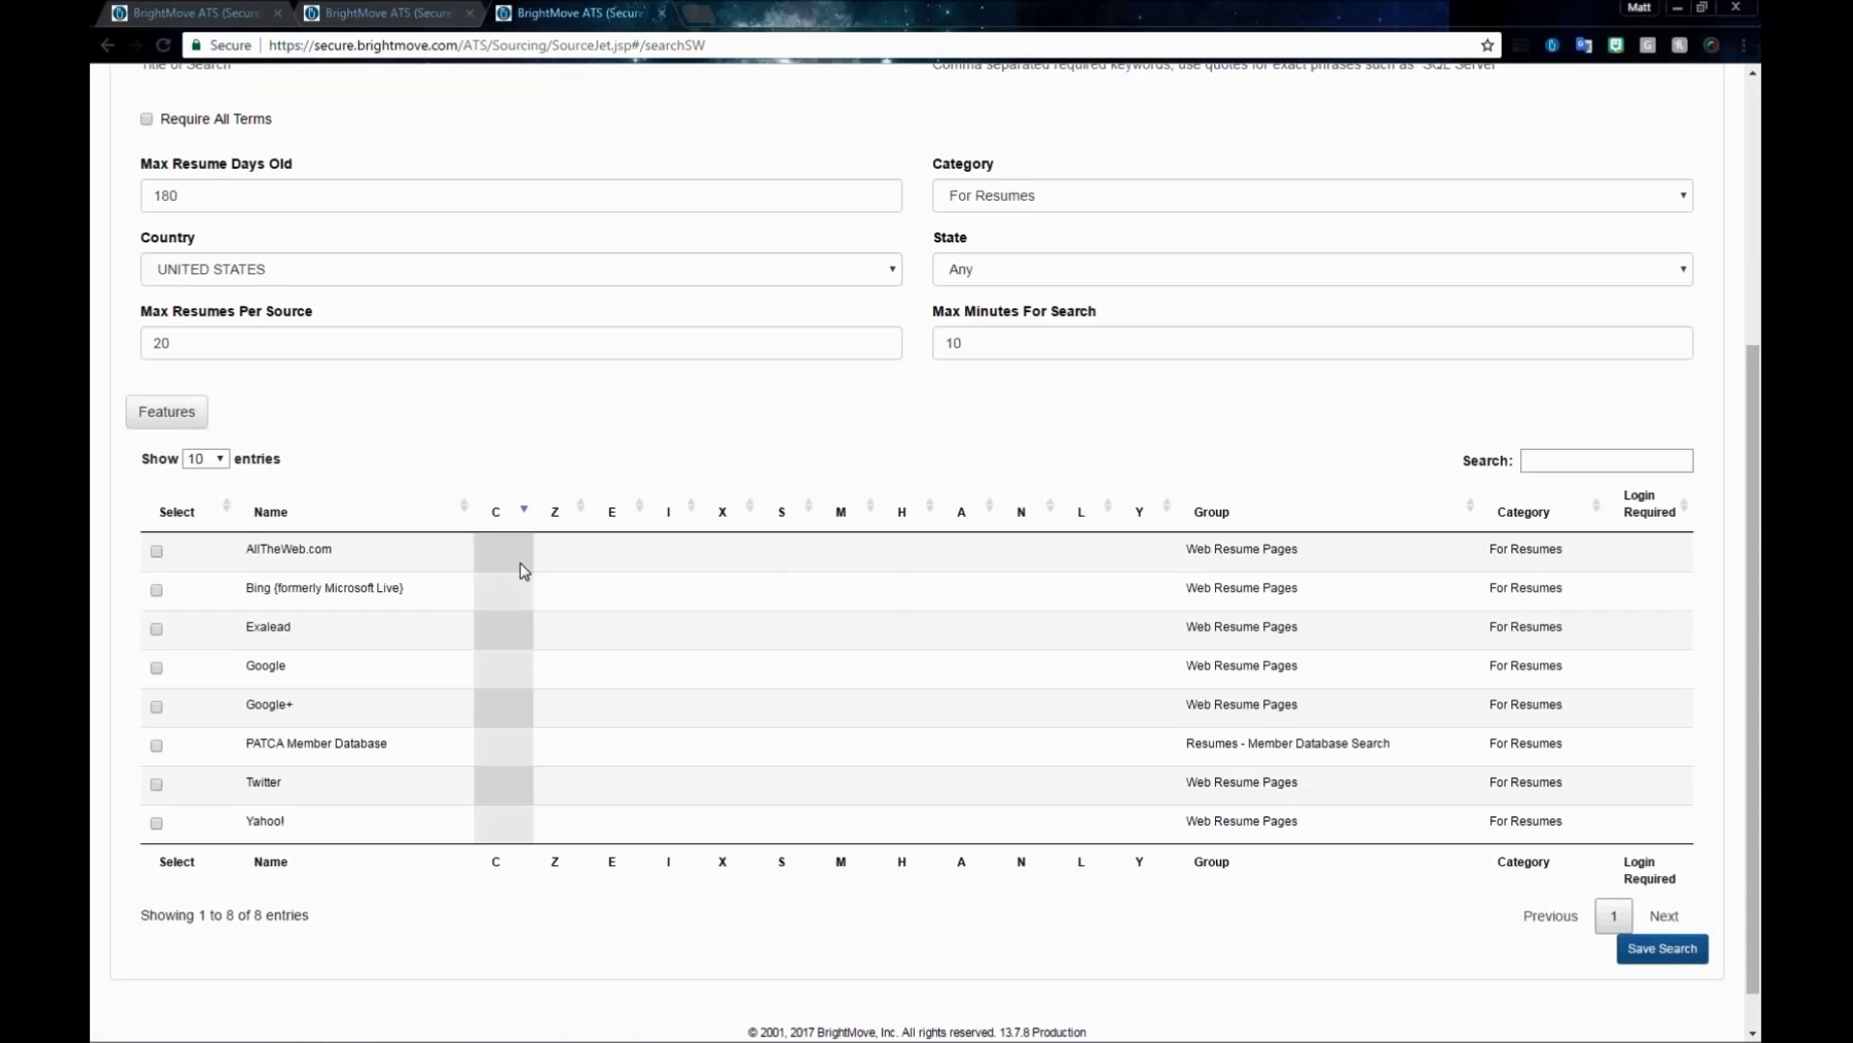
- Use AllTheWeb.com, Google and Yahoo! as web sources and save the Demo search
left_click(156, 552)
left_click(157, 668)
scroll(650, 762, "up", 3)
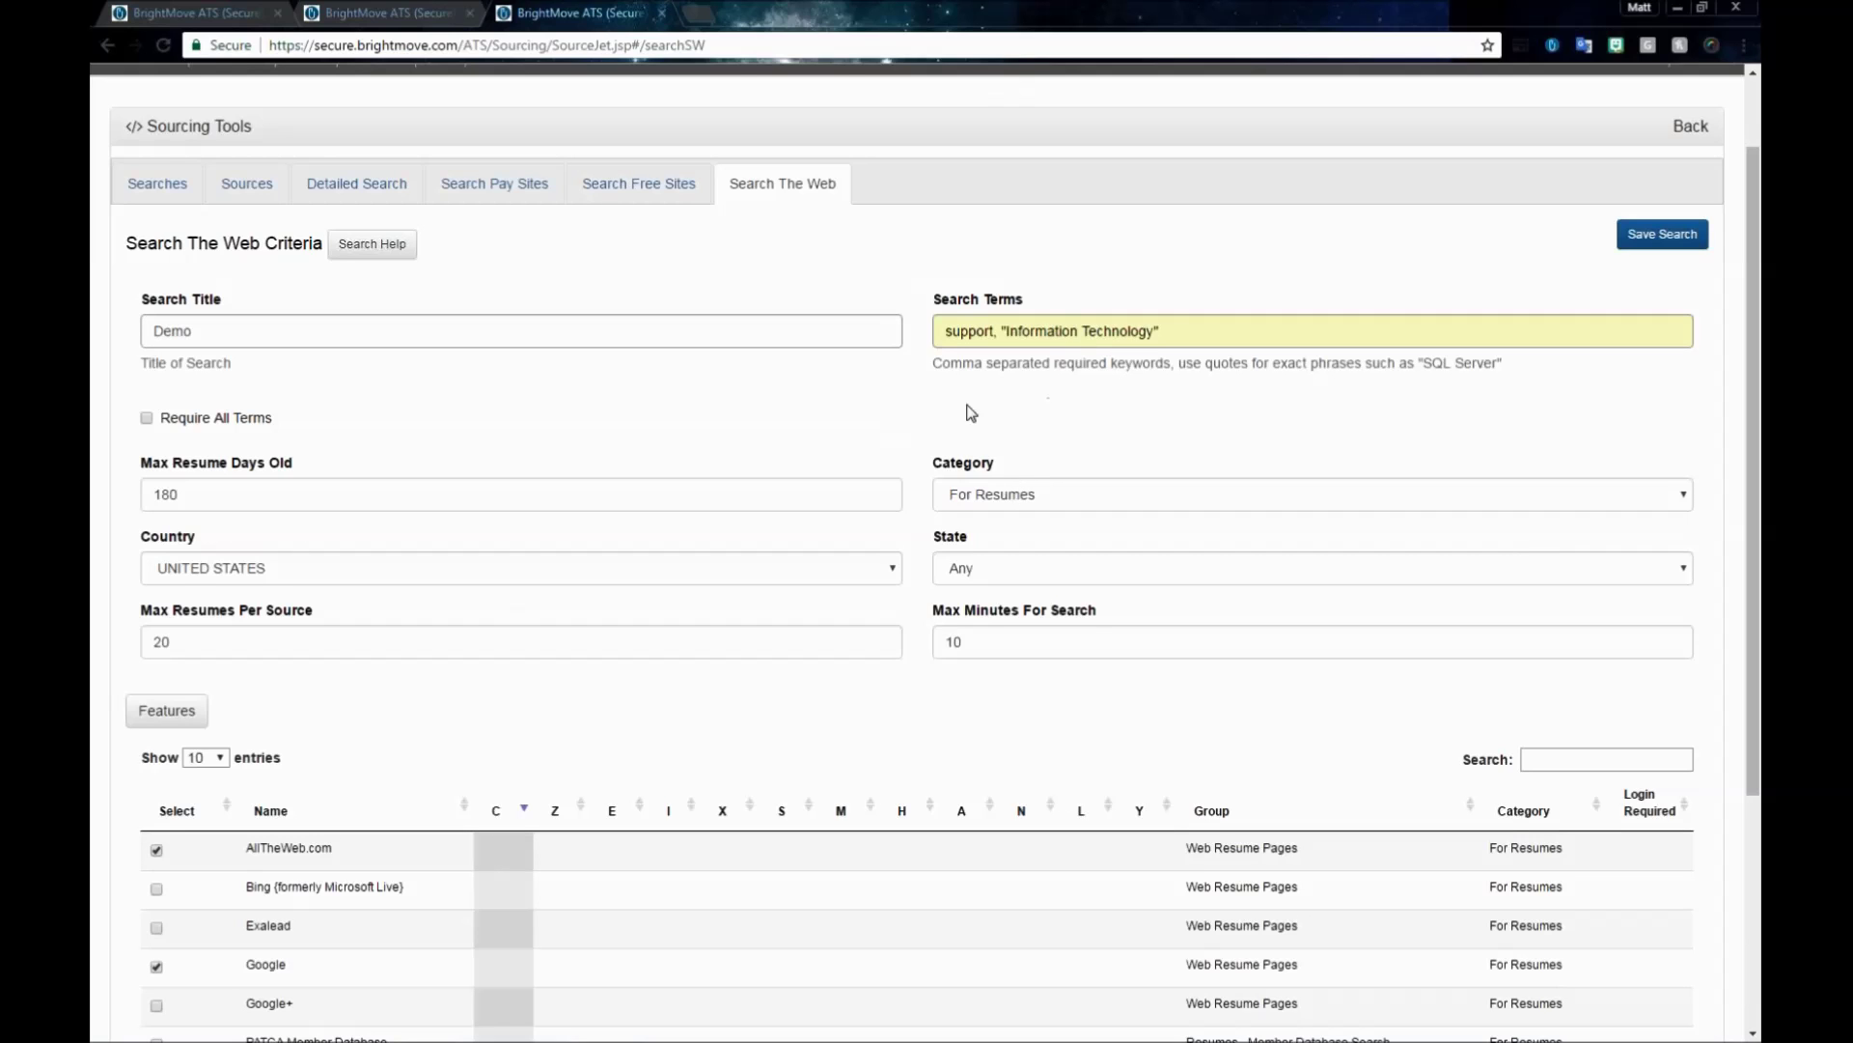
scroll(1019, 500, "down", 2)
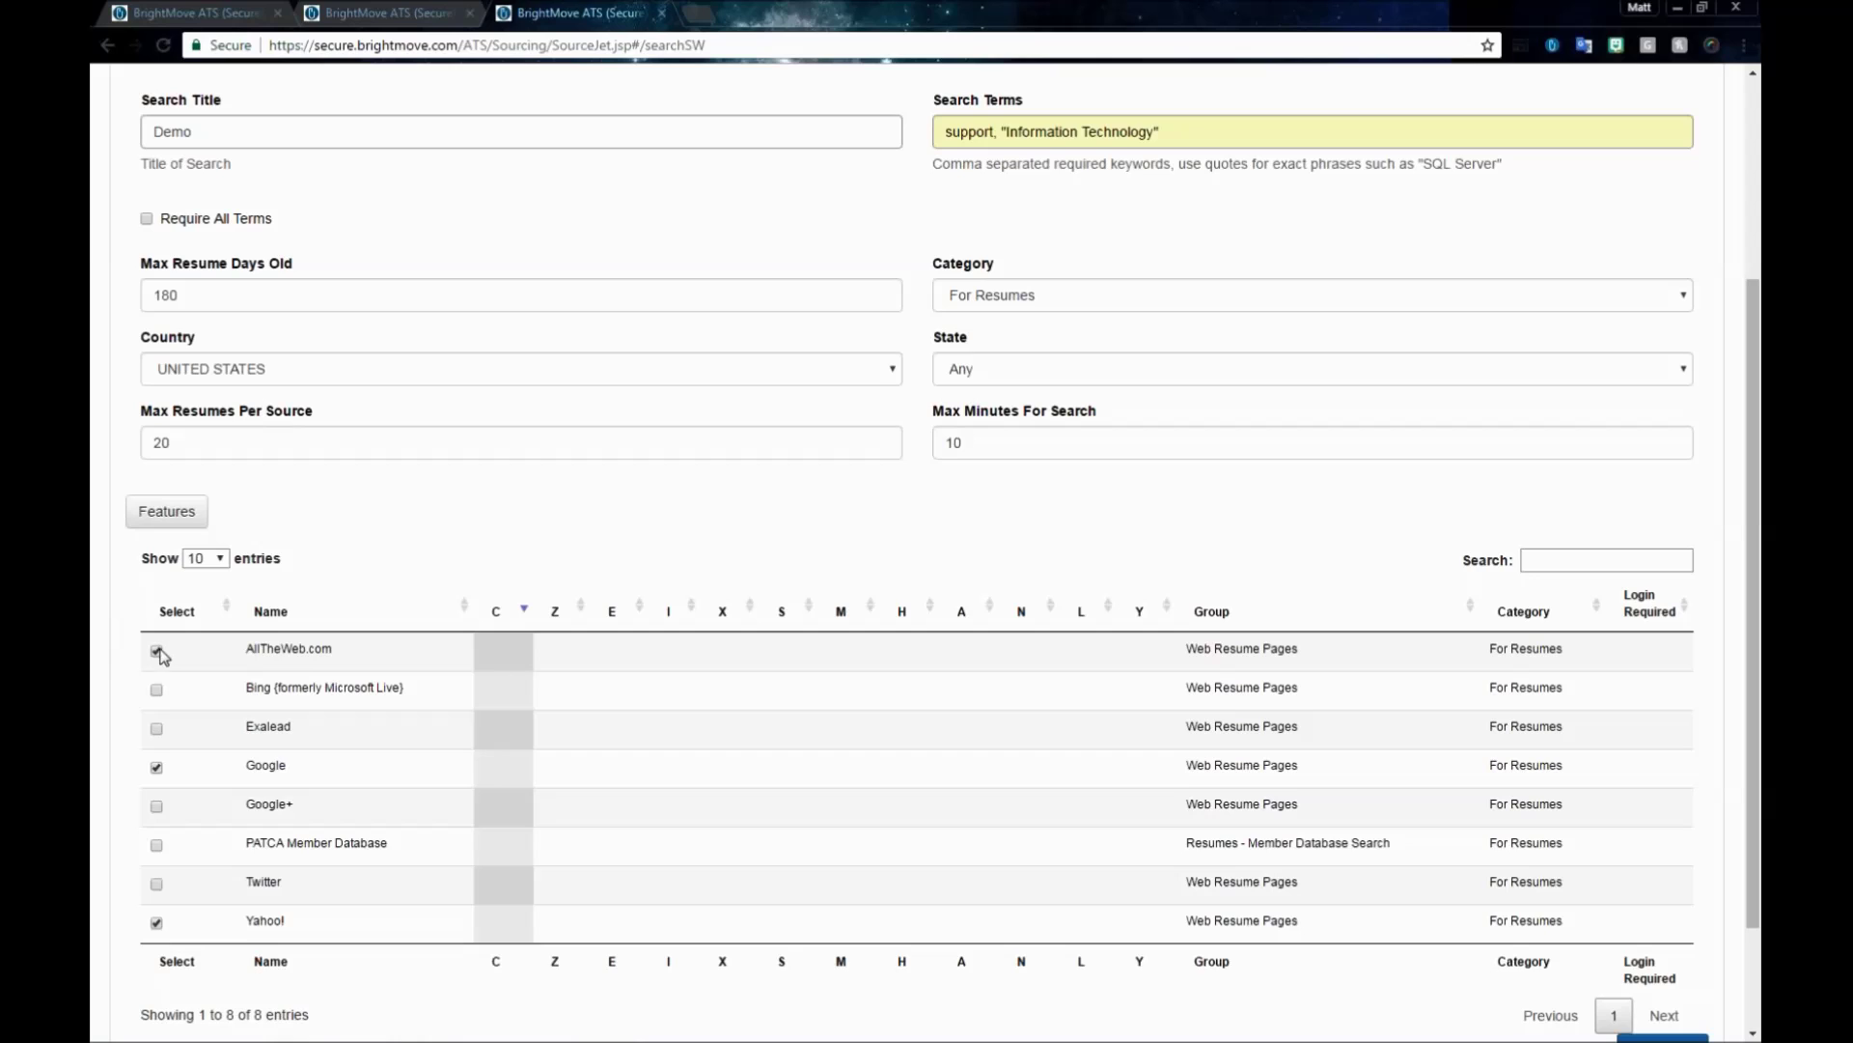
scroll(896, 378, "up", 1)
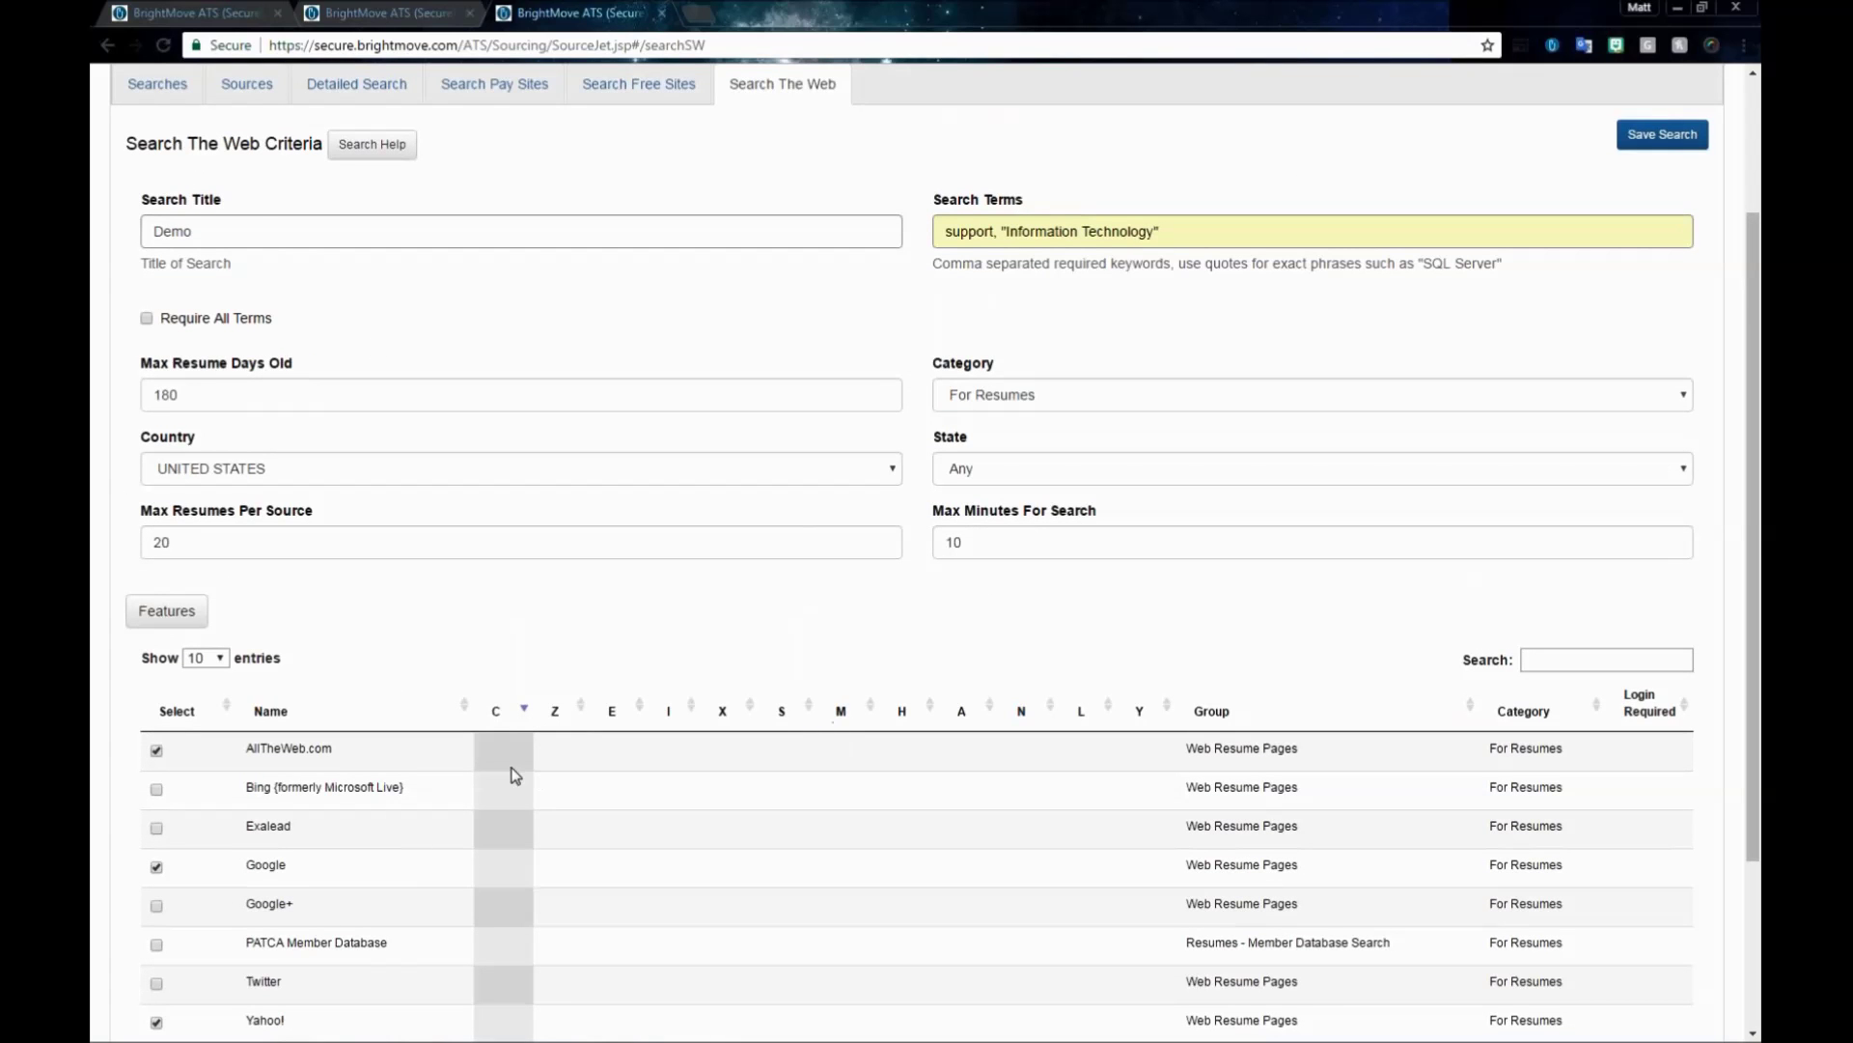
scroll(1304, 661, "down", 1)
scroll(1303, 661, "down", 3)
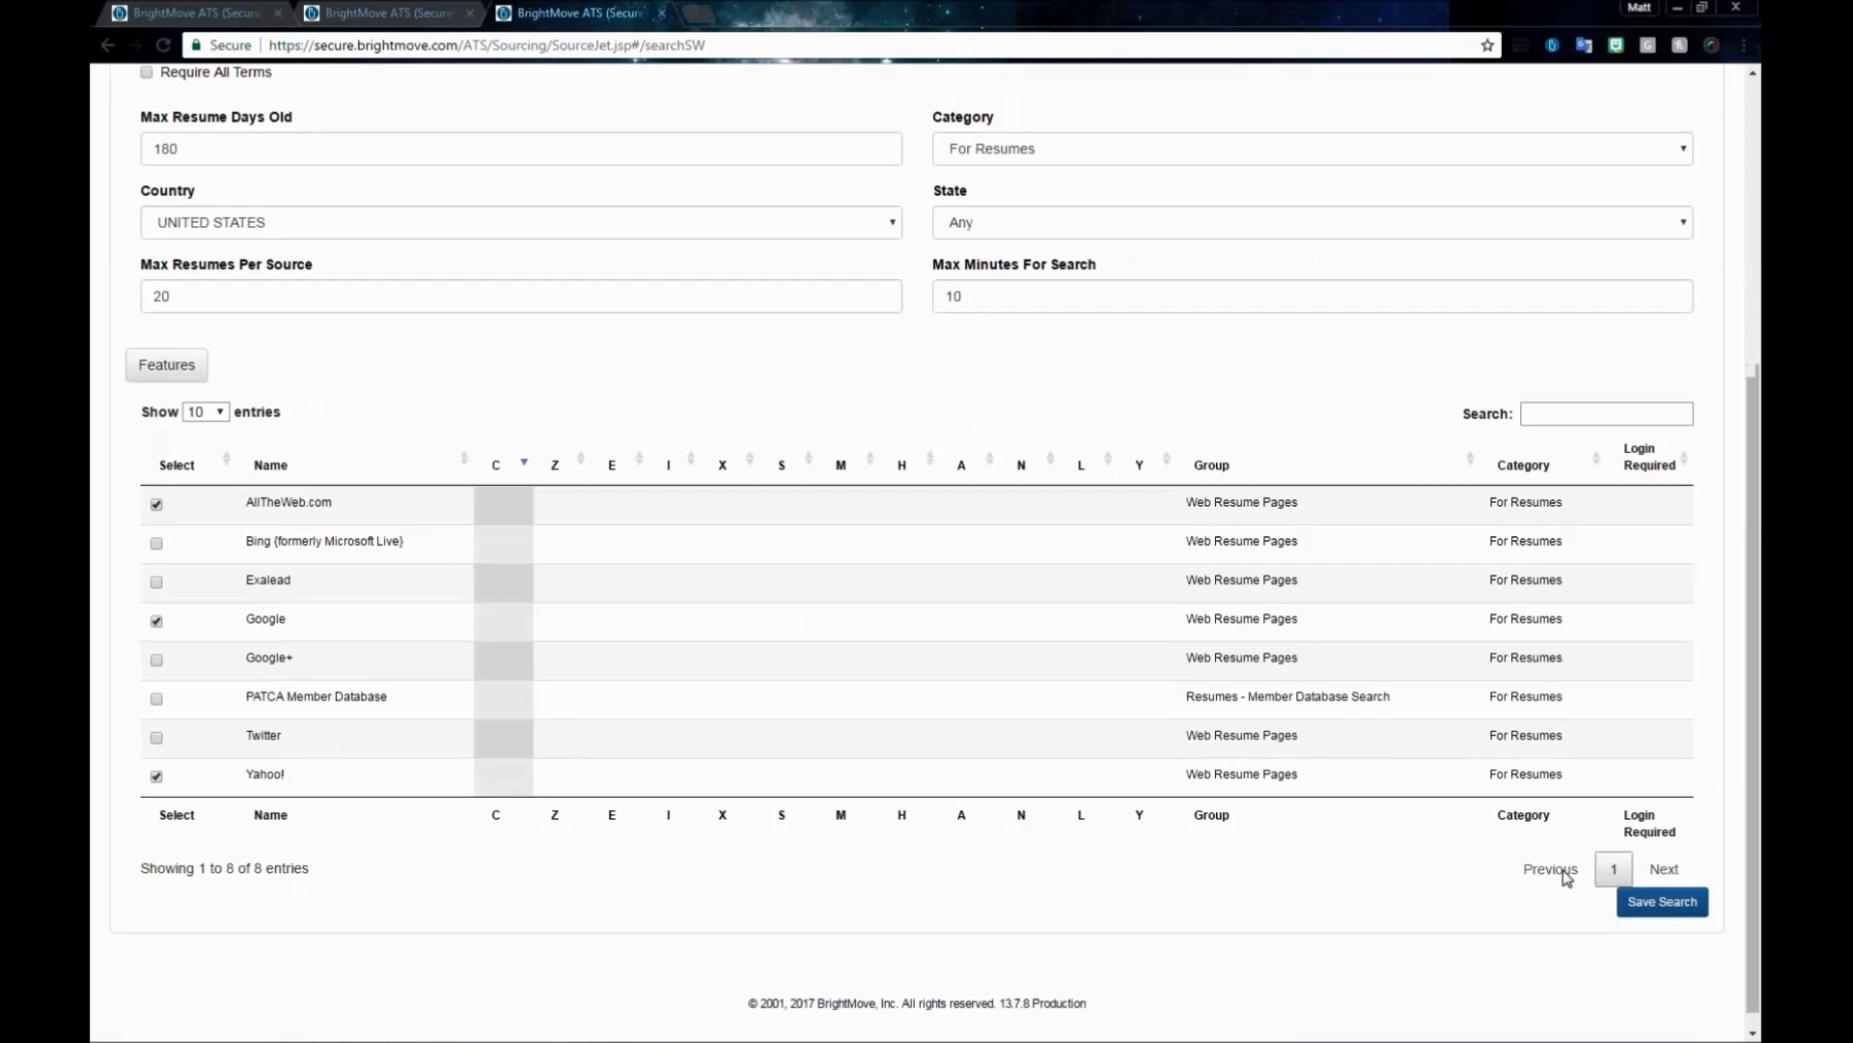
left_click(1674, 919)
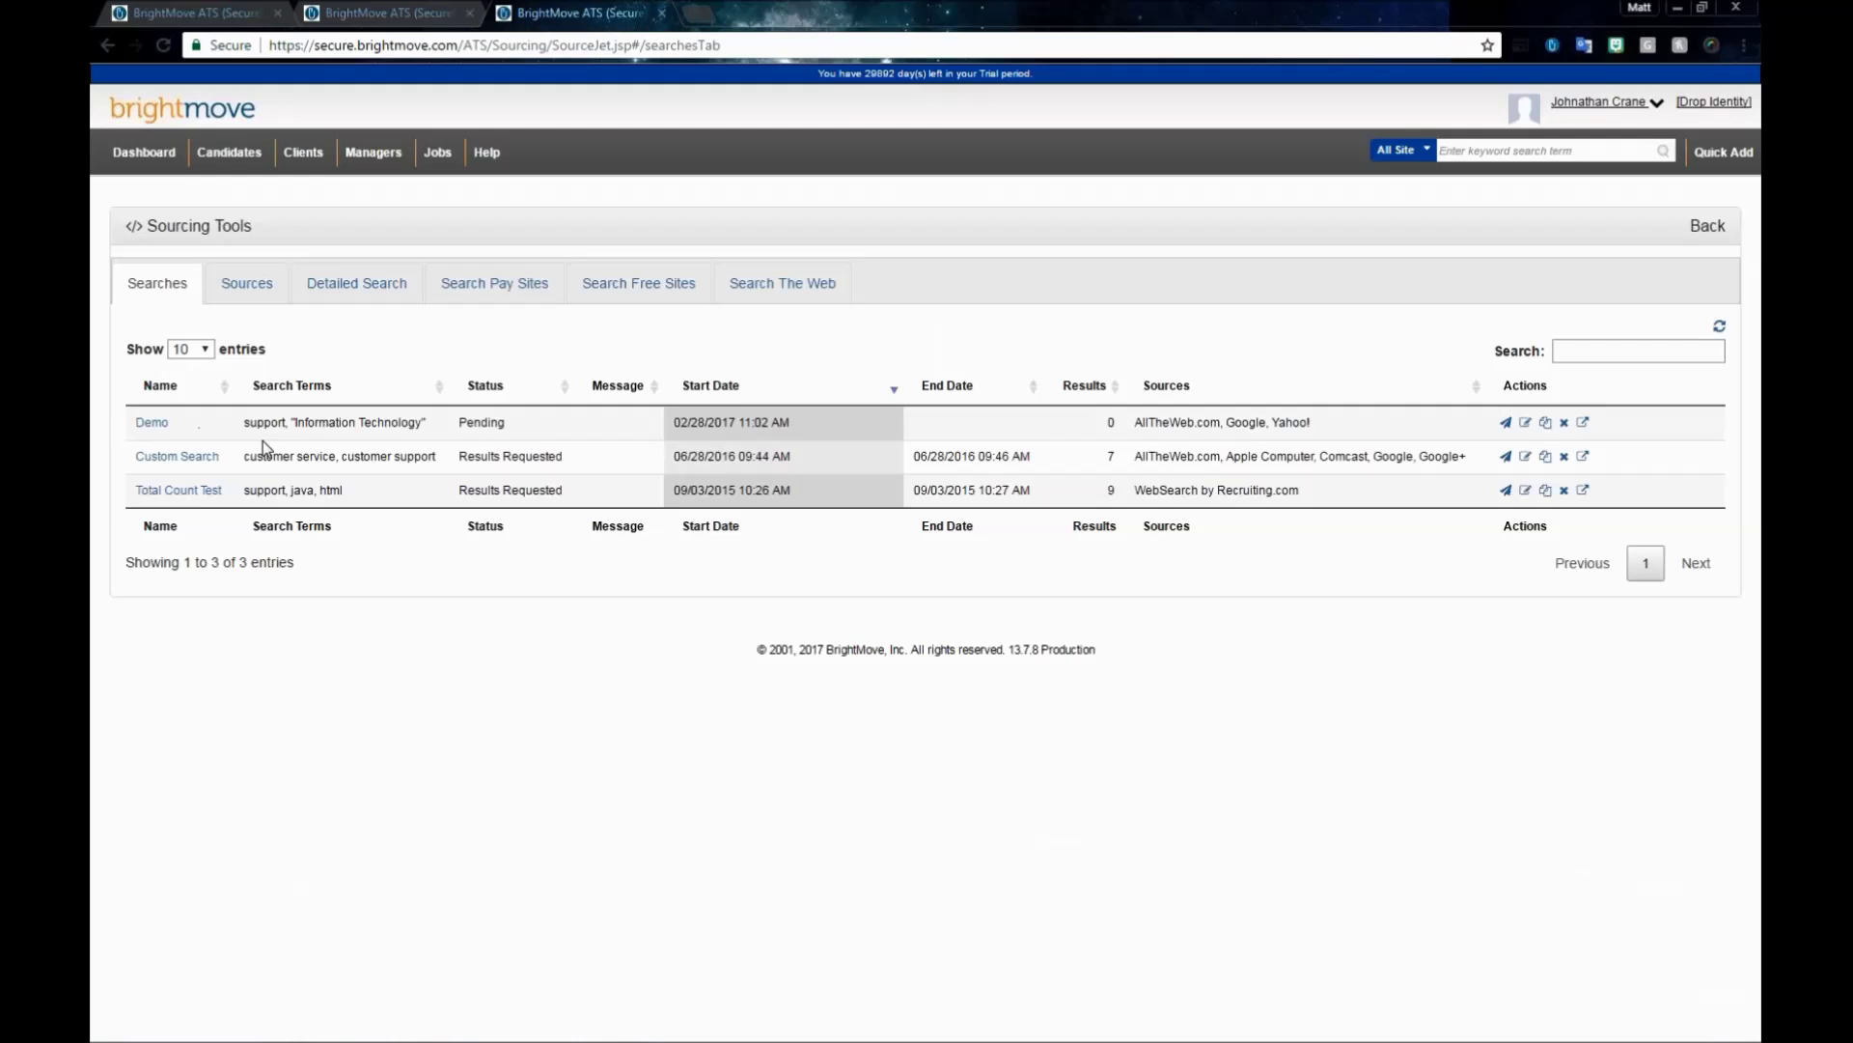
- Refresh the saved searches list until the Demo search shows Completed with 21 results
left_click(158, 427)
left_click(1721, 329)
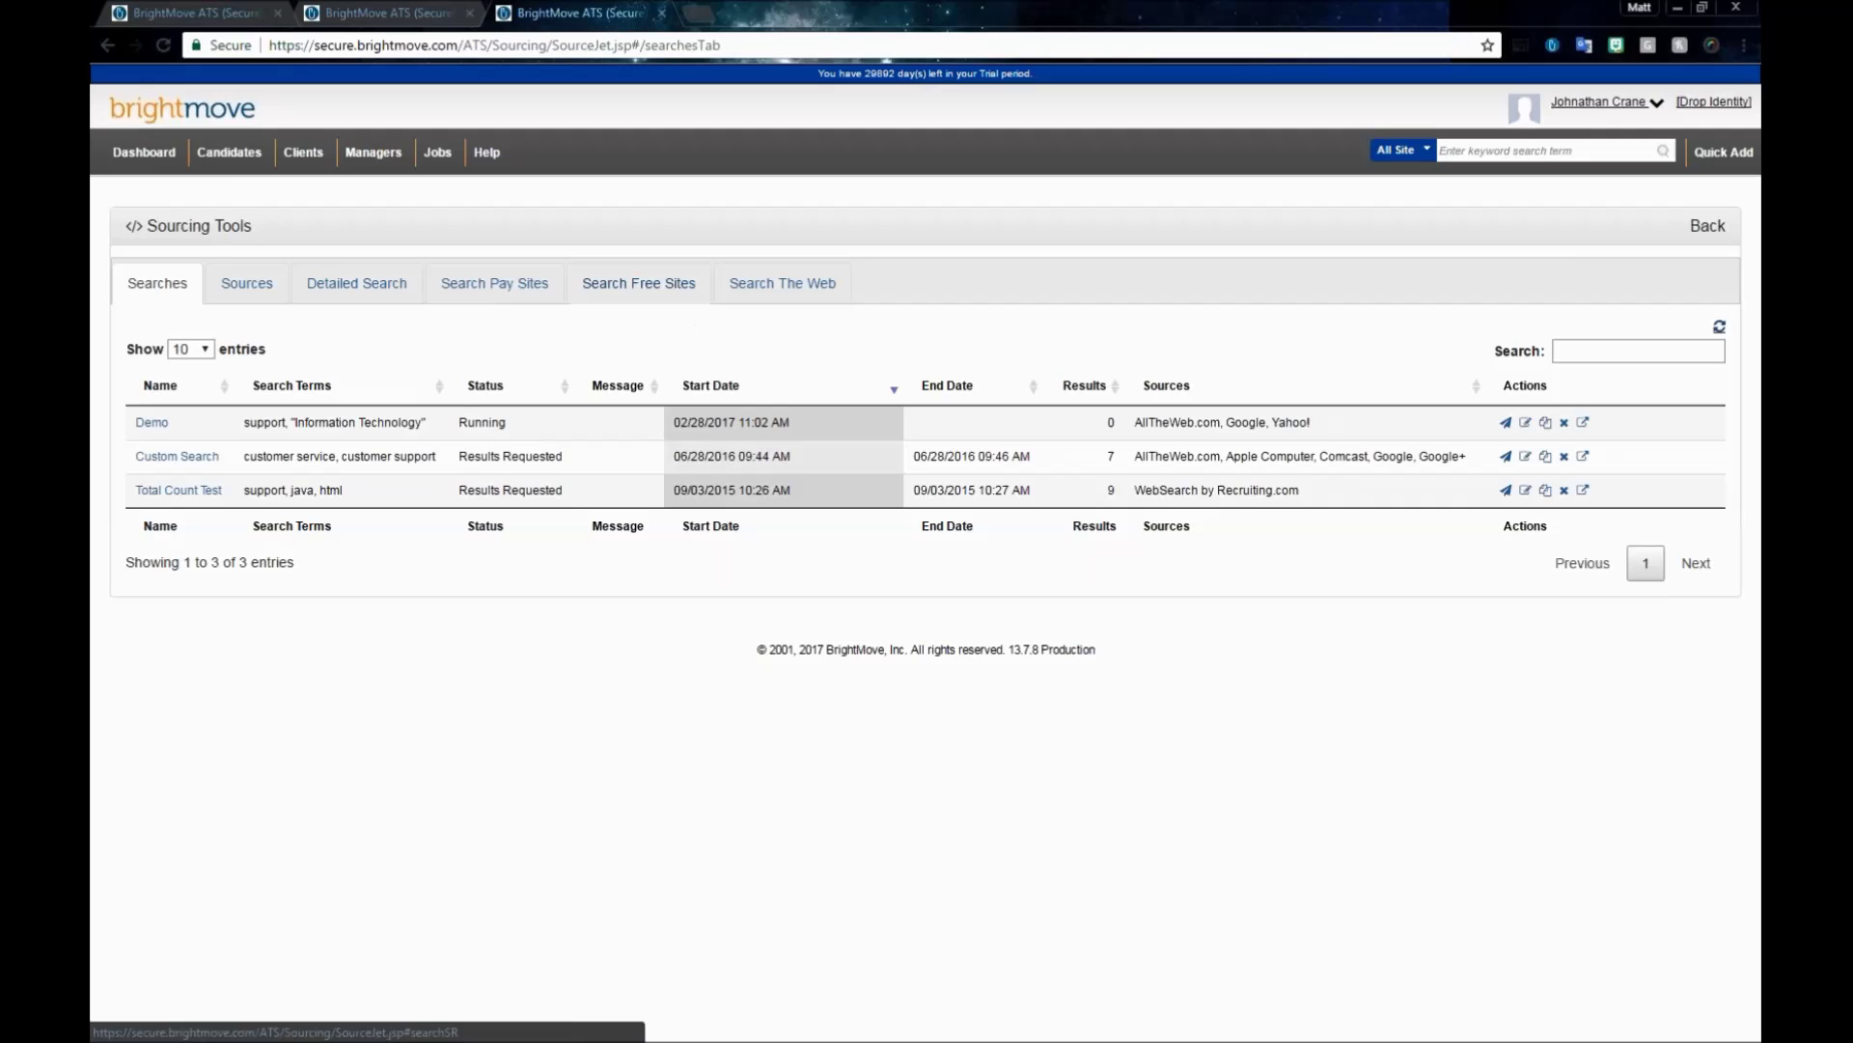
left_click(639, 284)
left_click(271, 292)
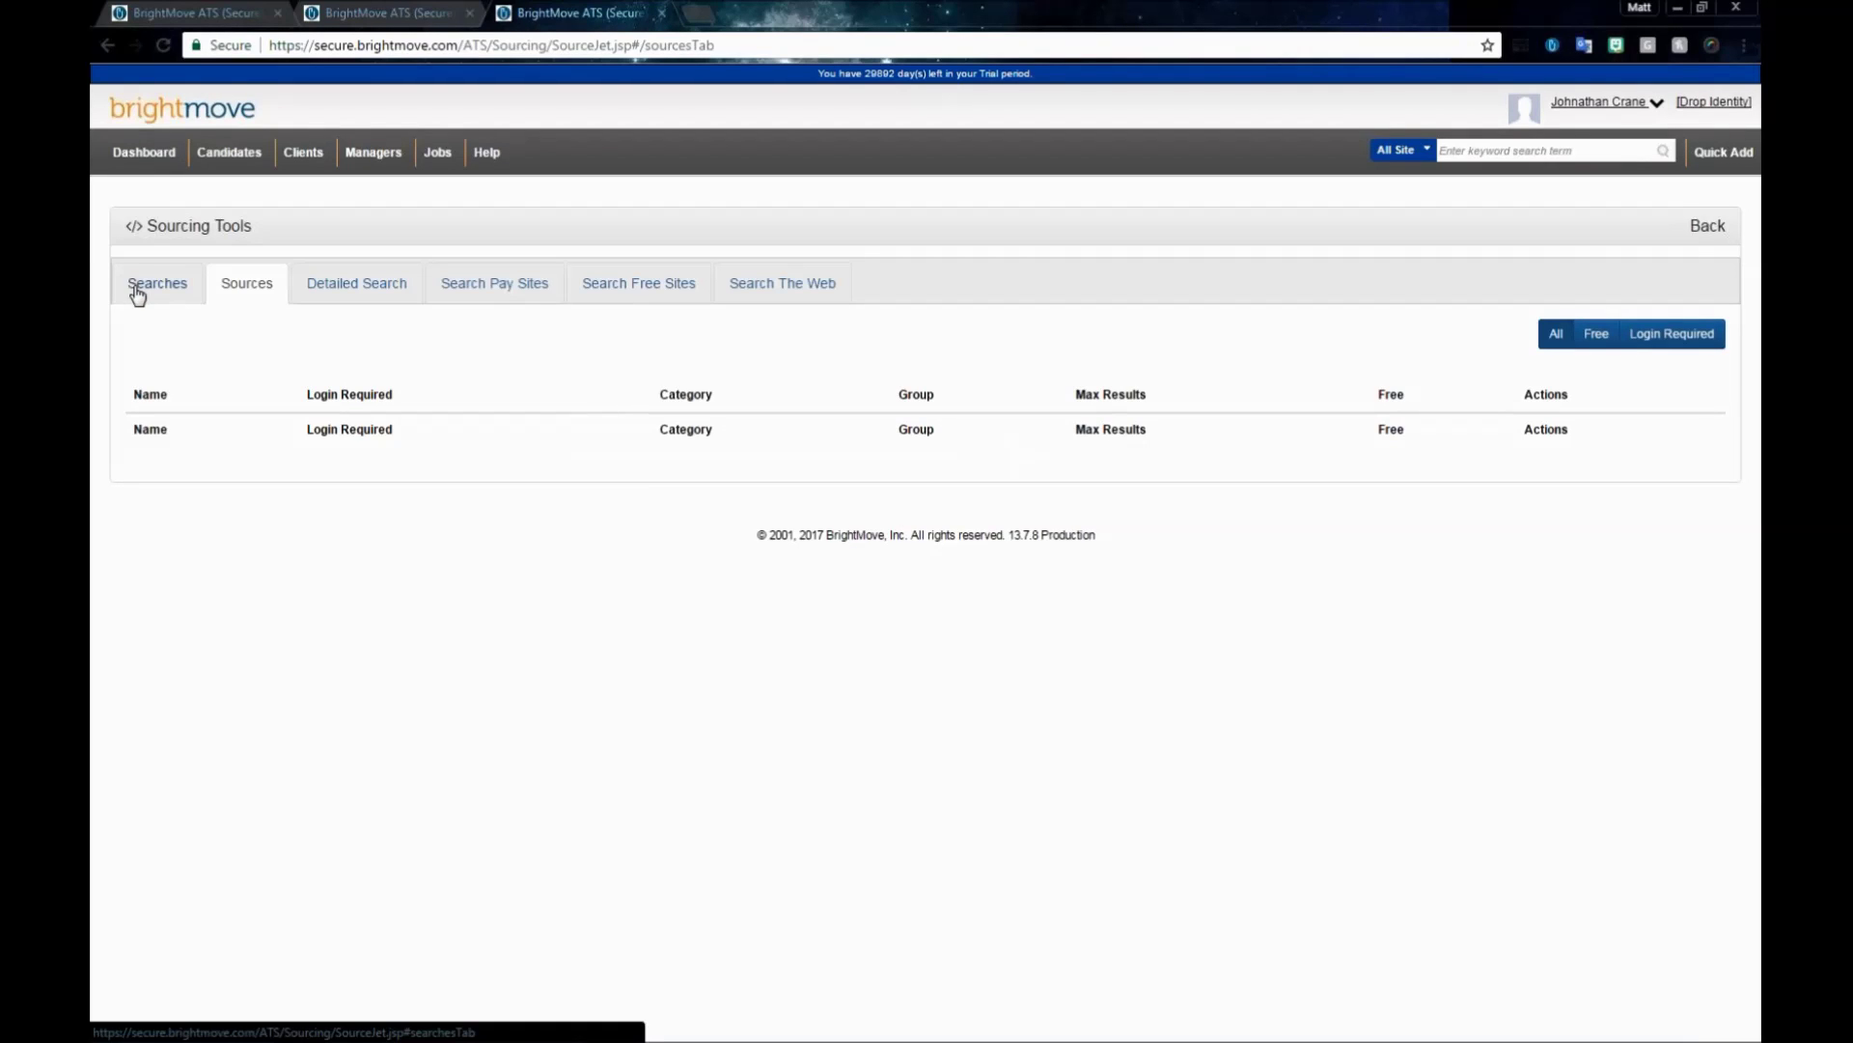
left_click(133, 288)
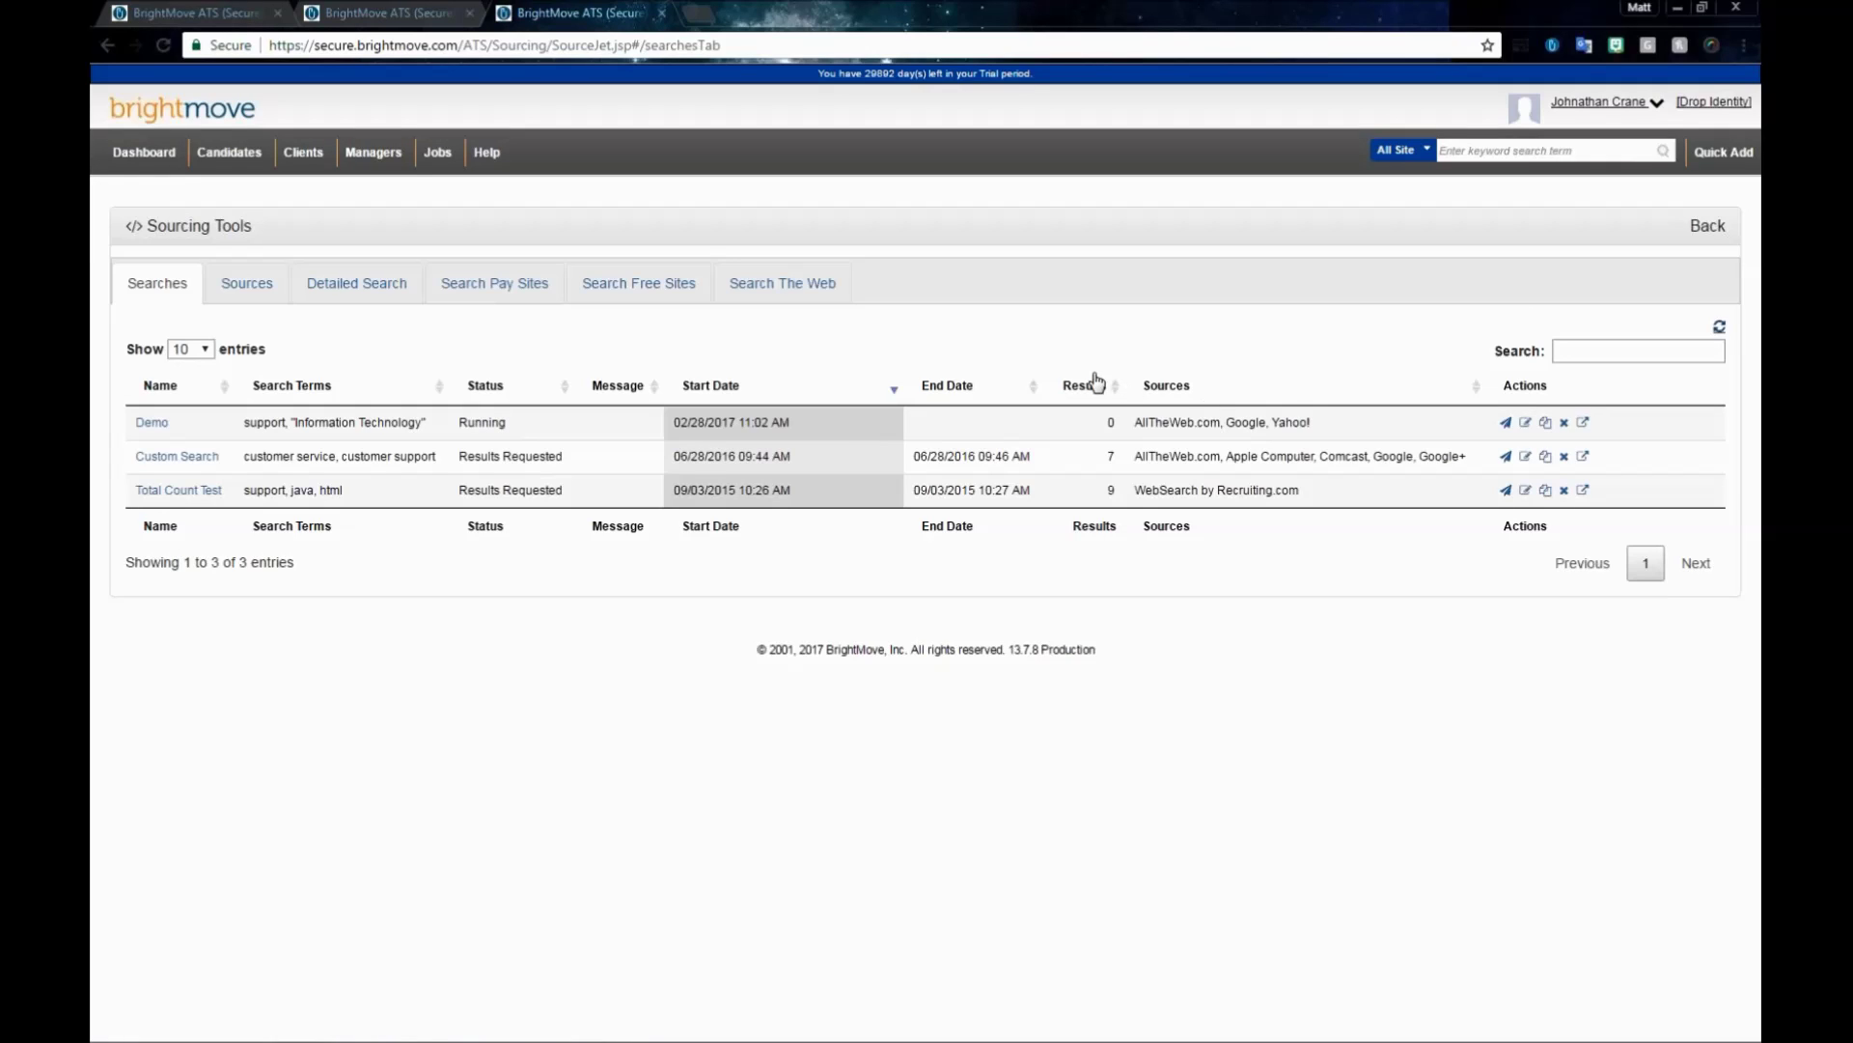
left_click(1721, 331)
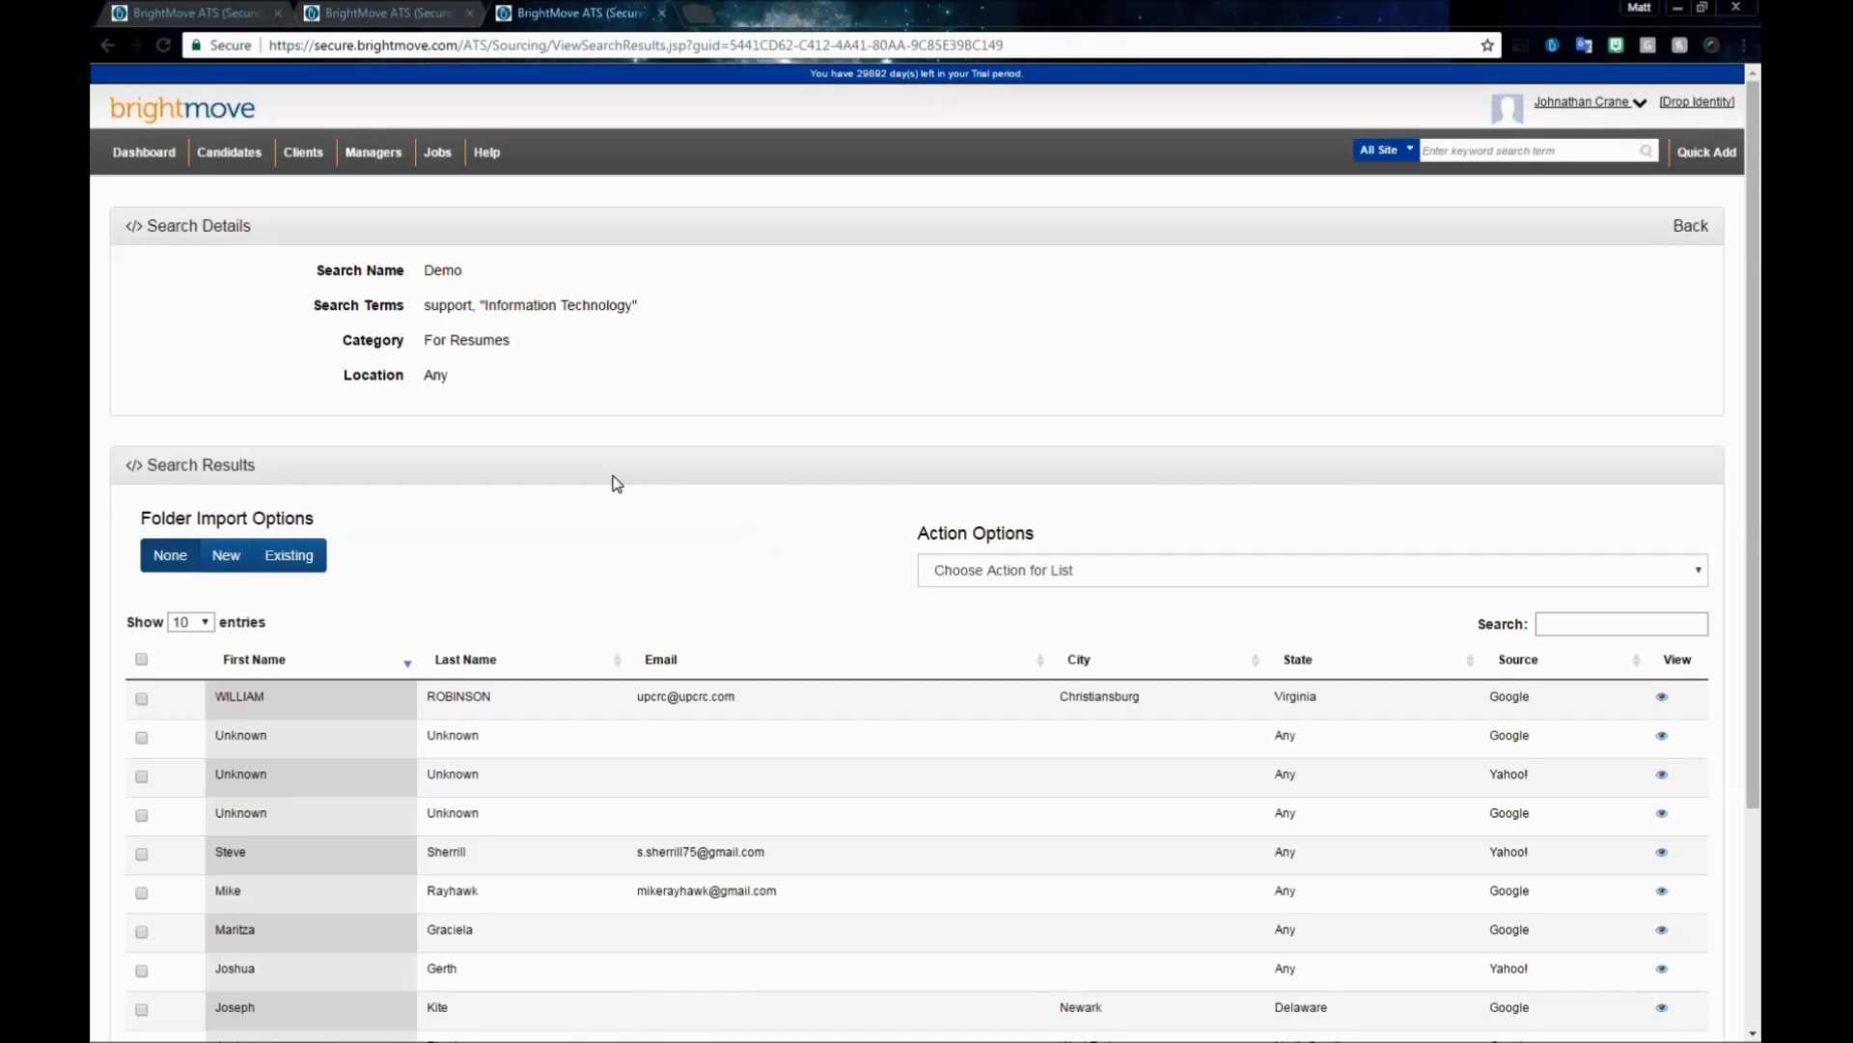
- Choose the existing folder Demo 8.17.16 as the import destination instead of a new folder
scroll(617, 483, "down", 2)
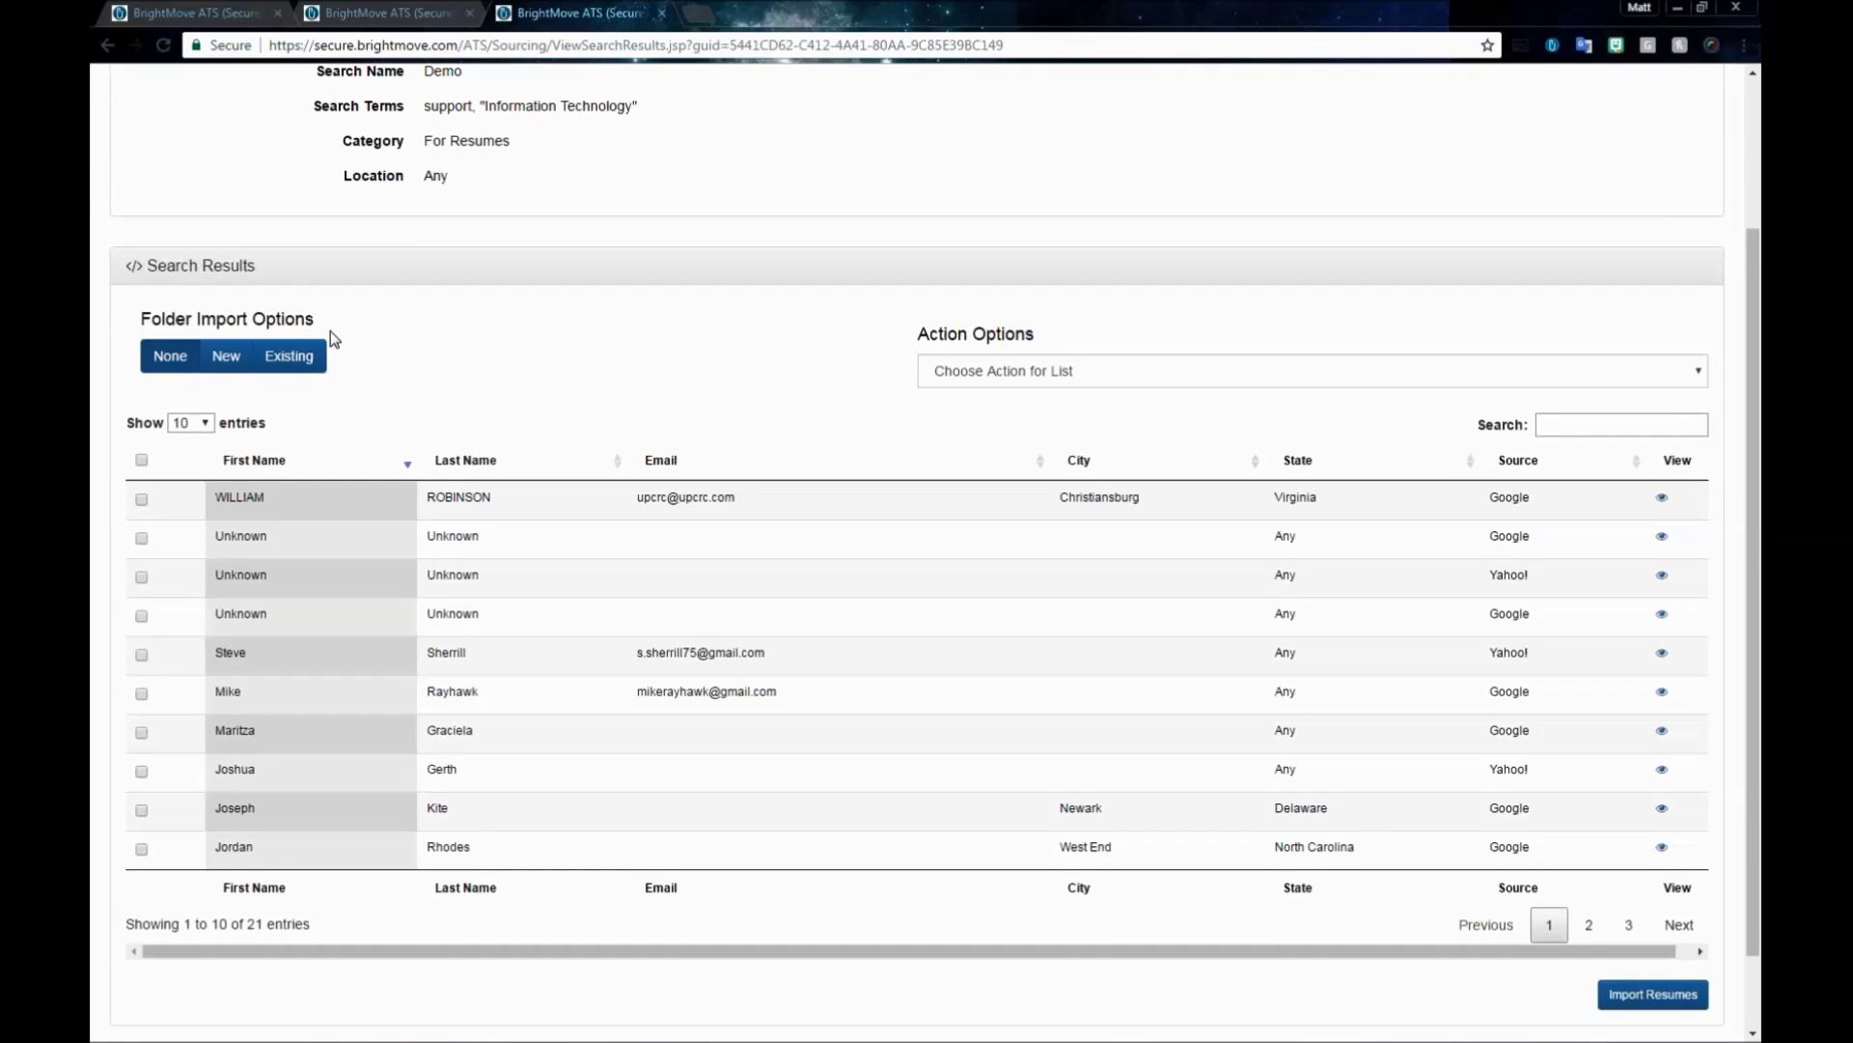
left_click(230, 357)
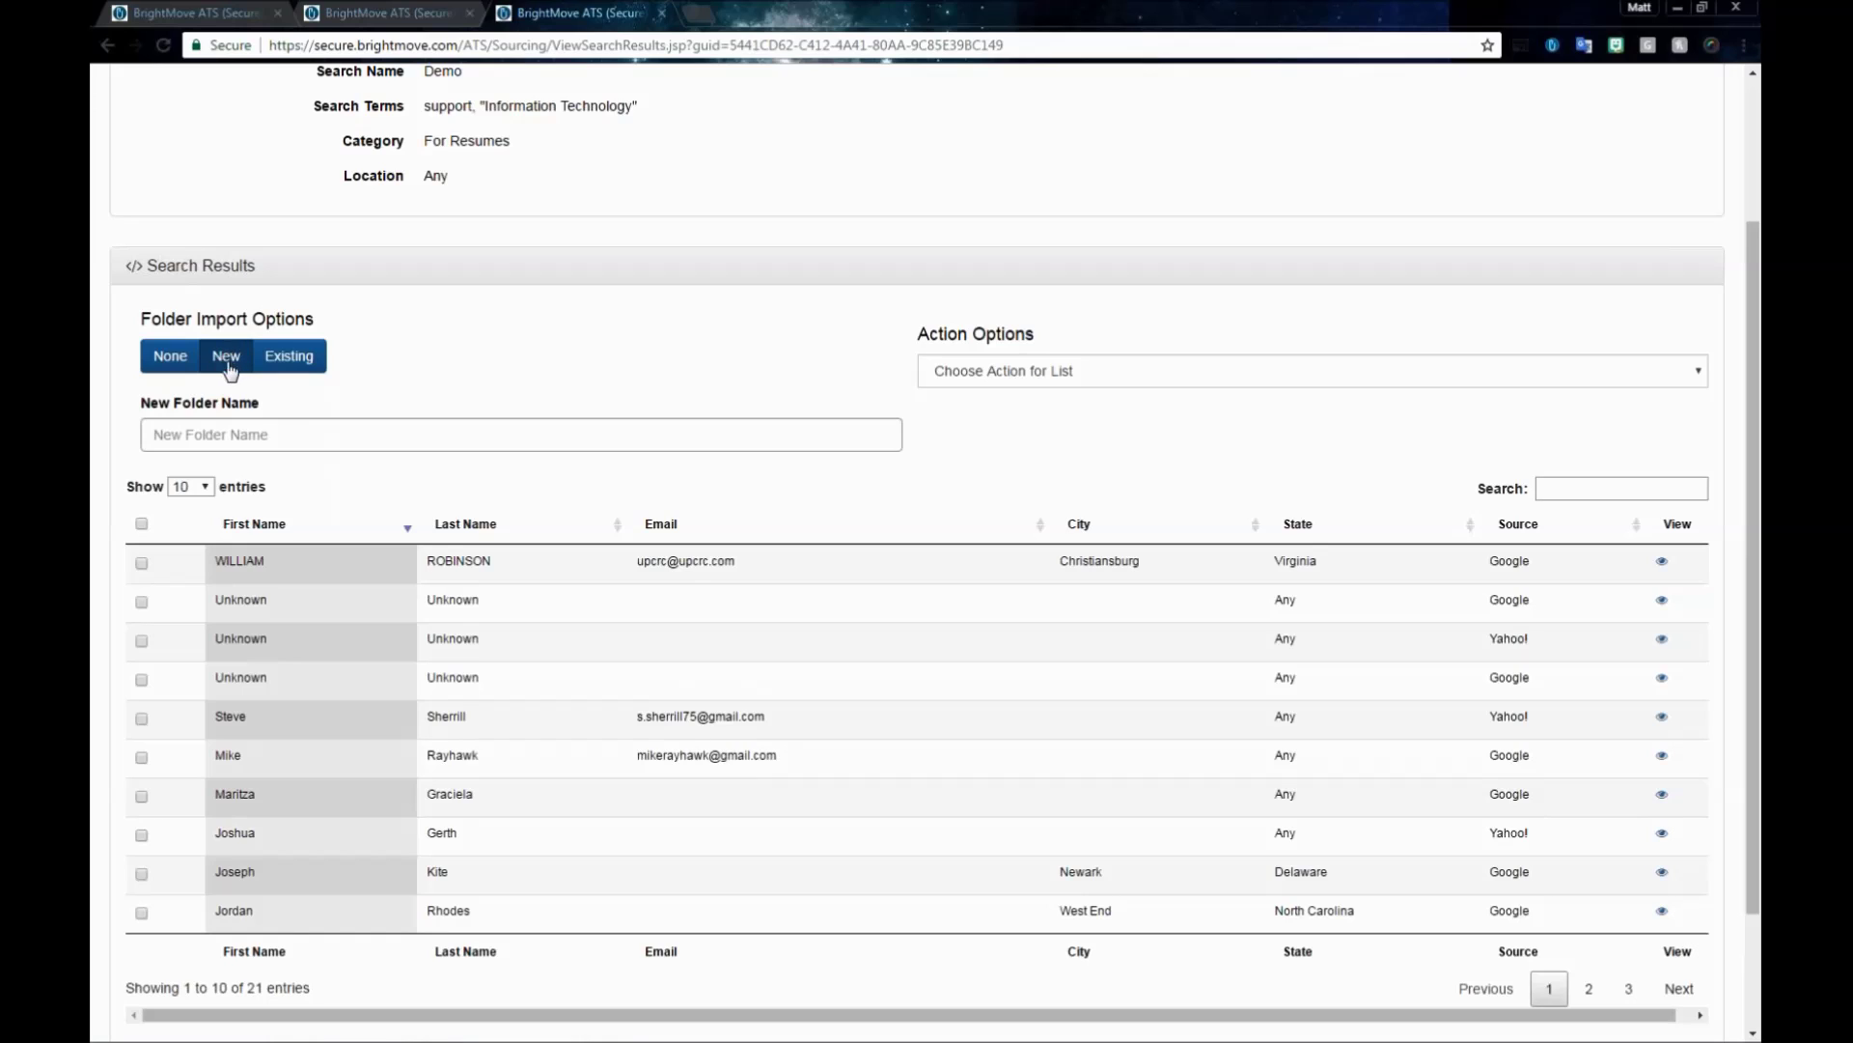
left_click(211, 434)
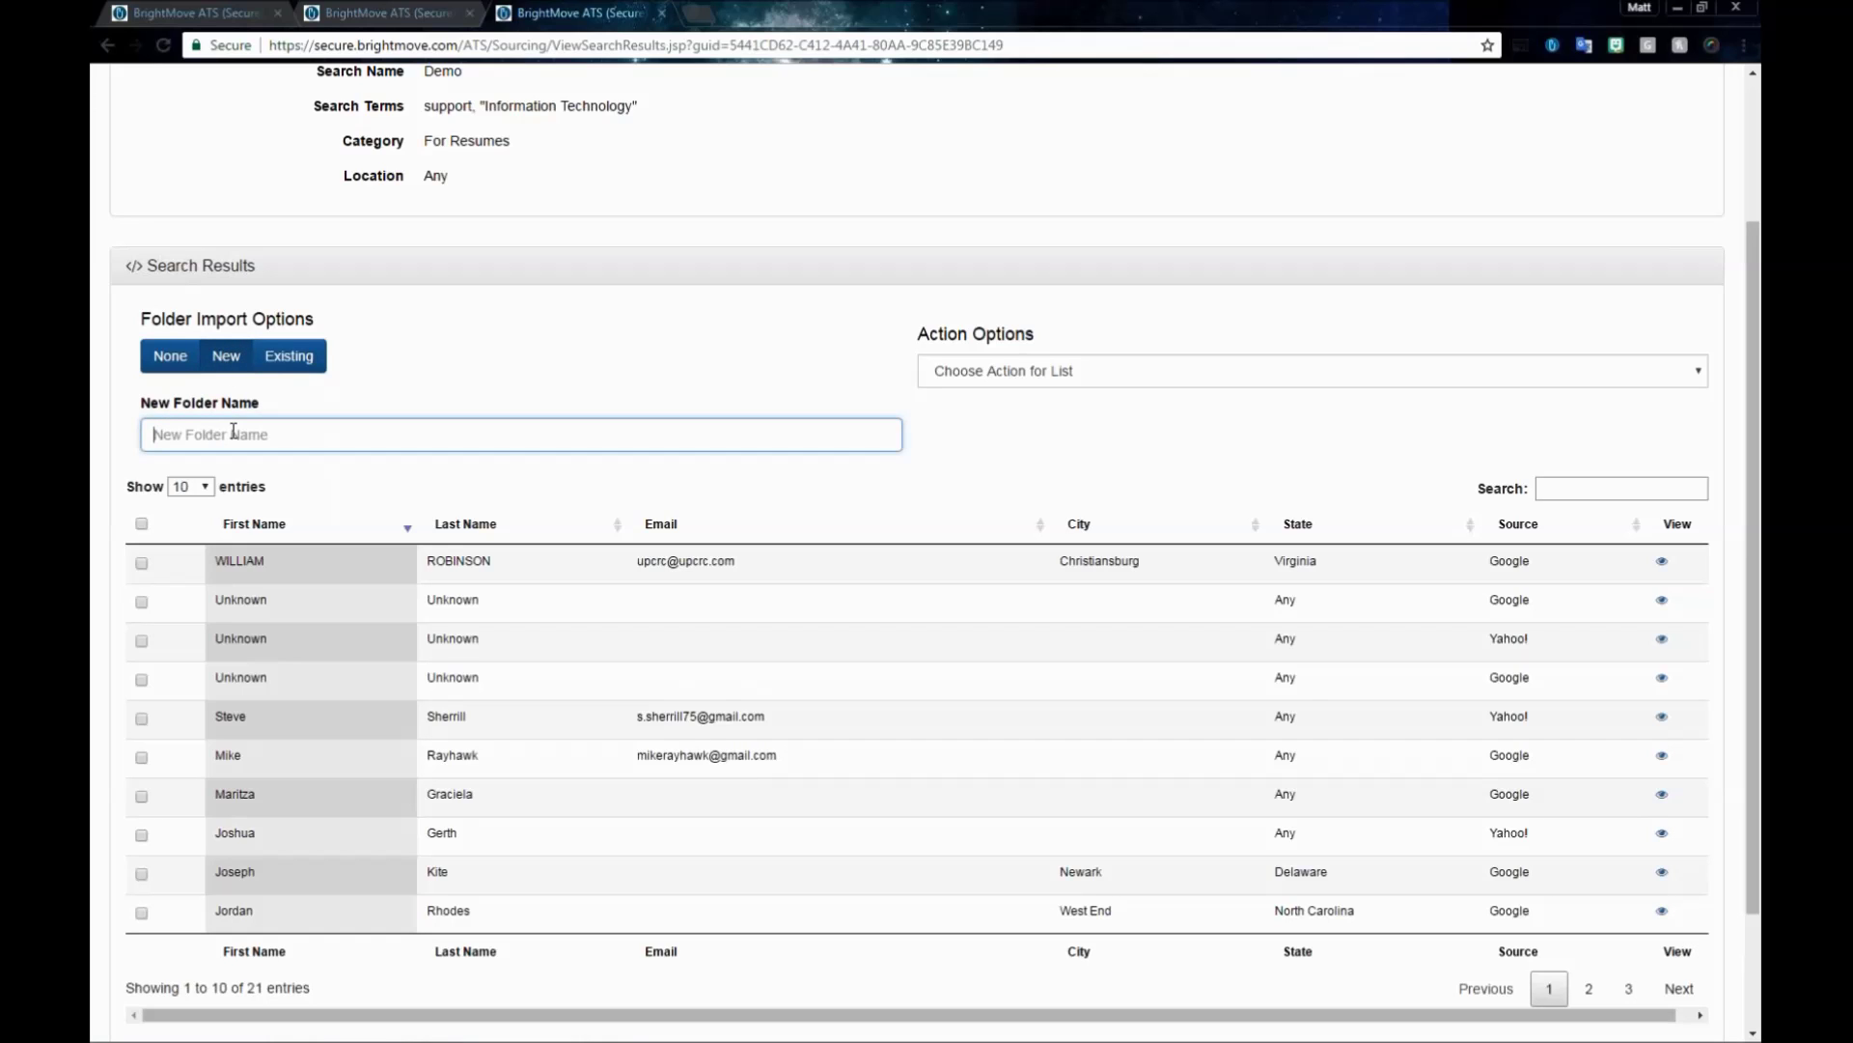
left_click(289, 355)
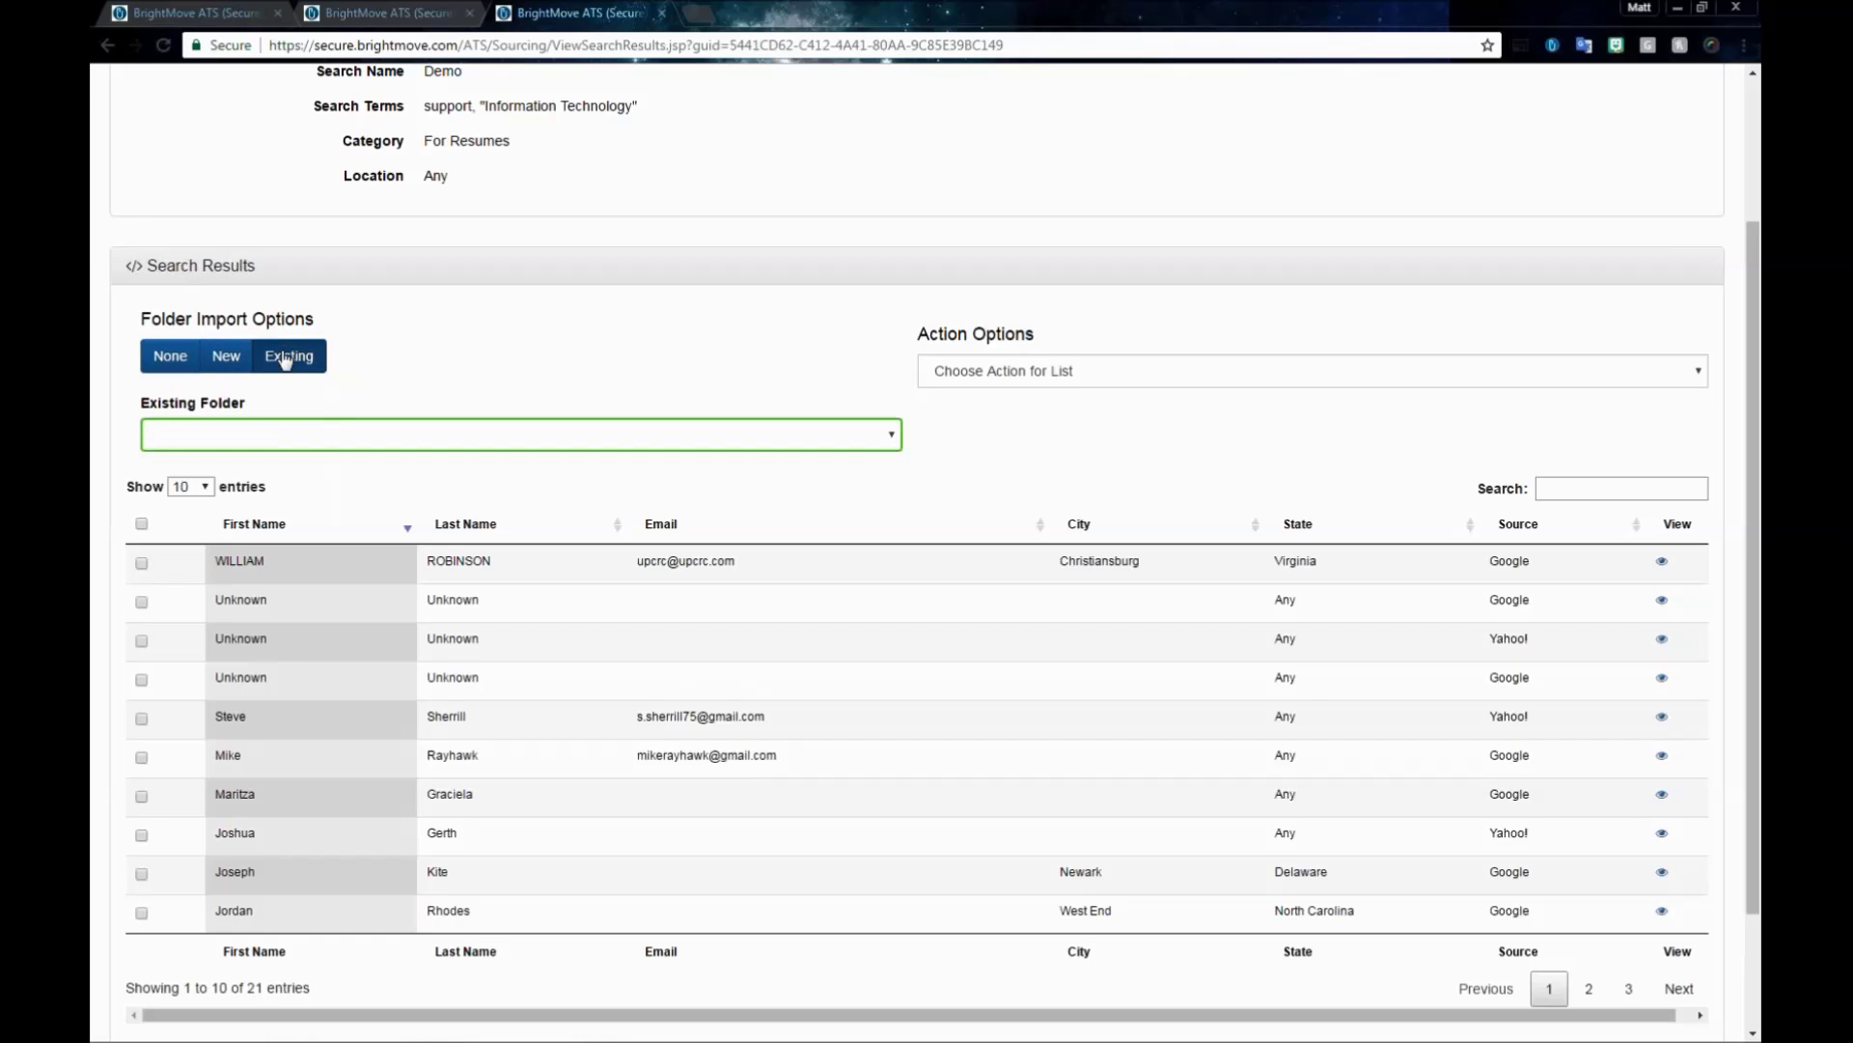
left_click(261, 438)
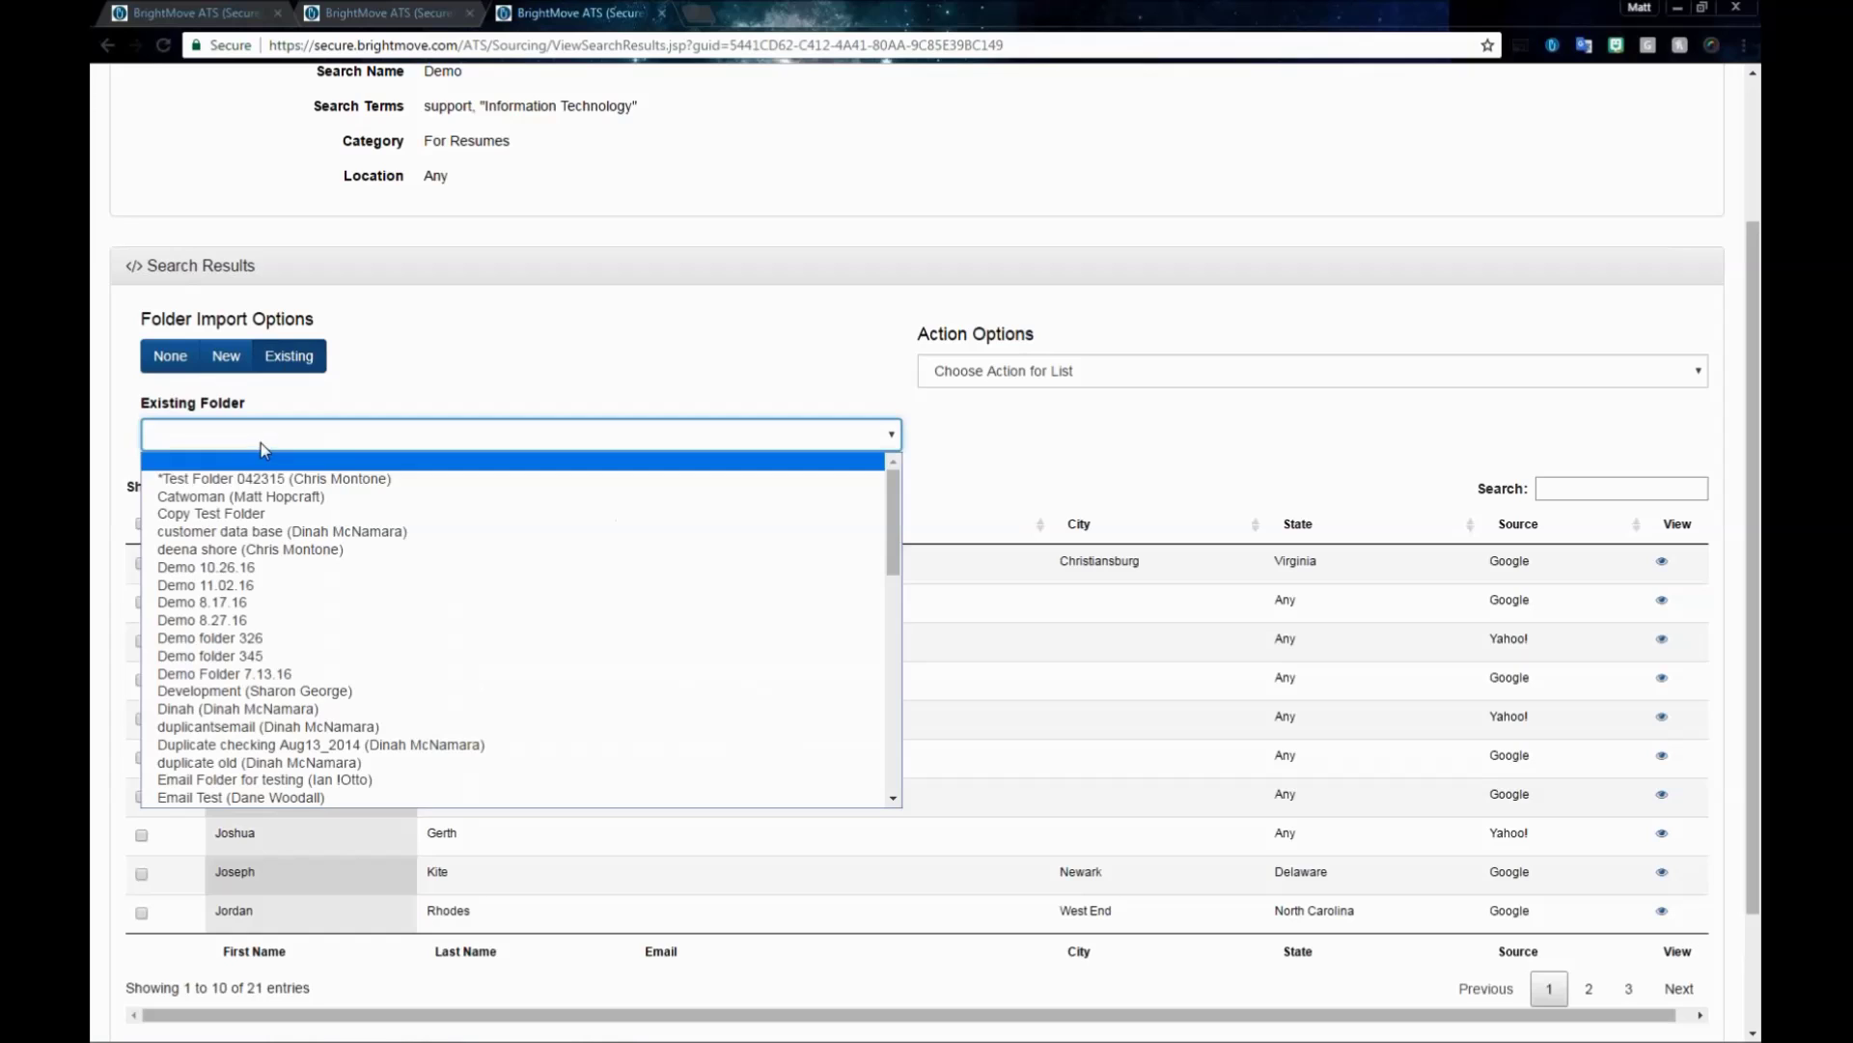
left_click(282, 601)
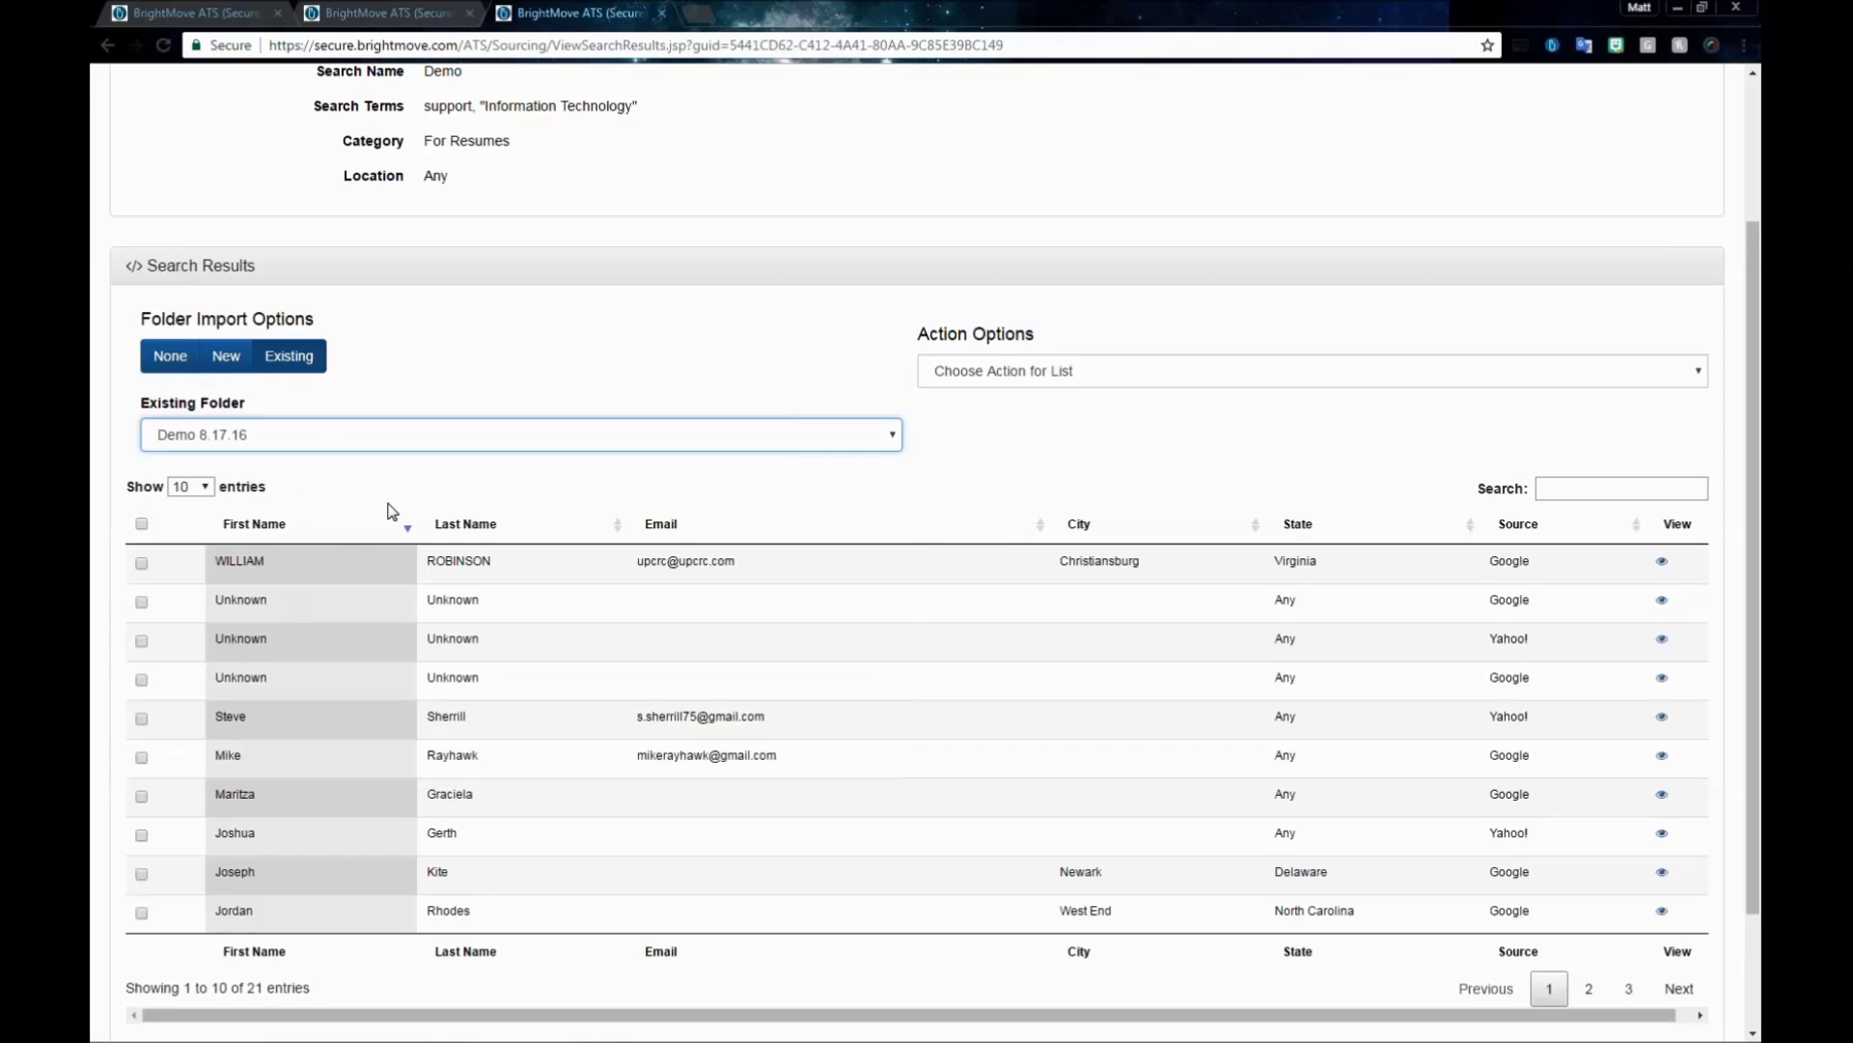
left_click(545, 357)
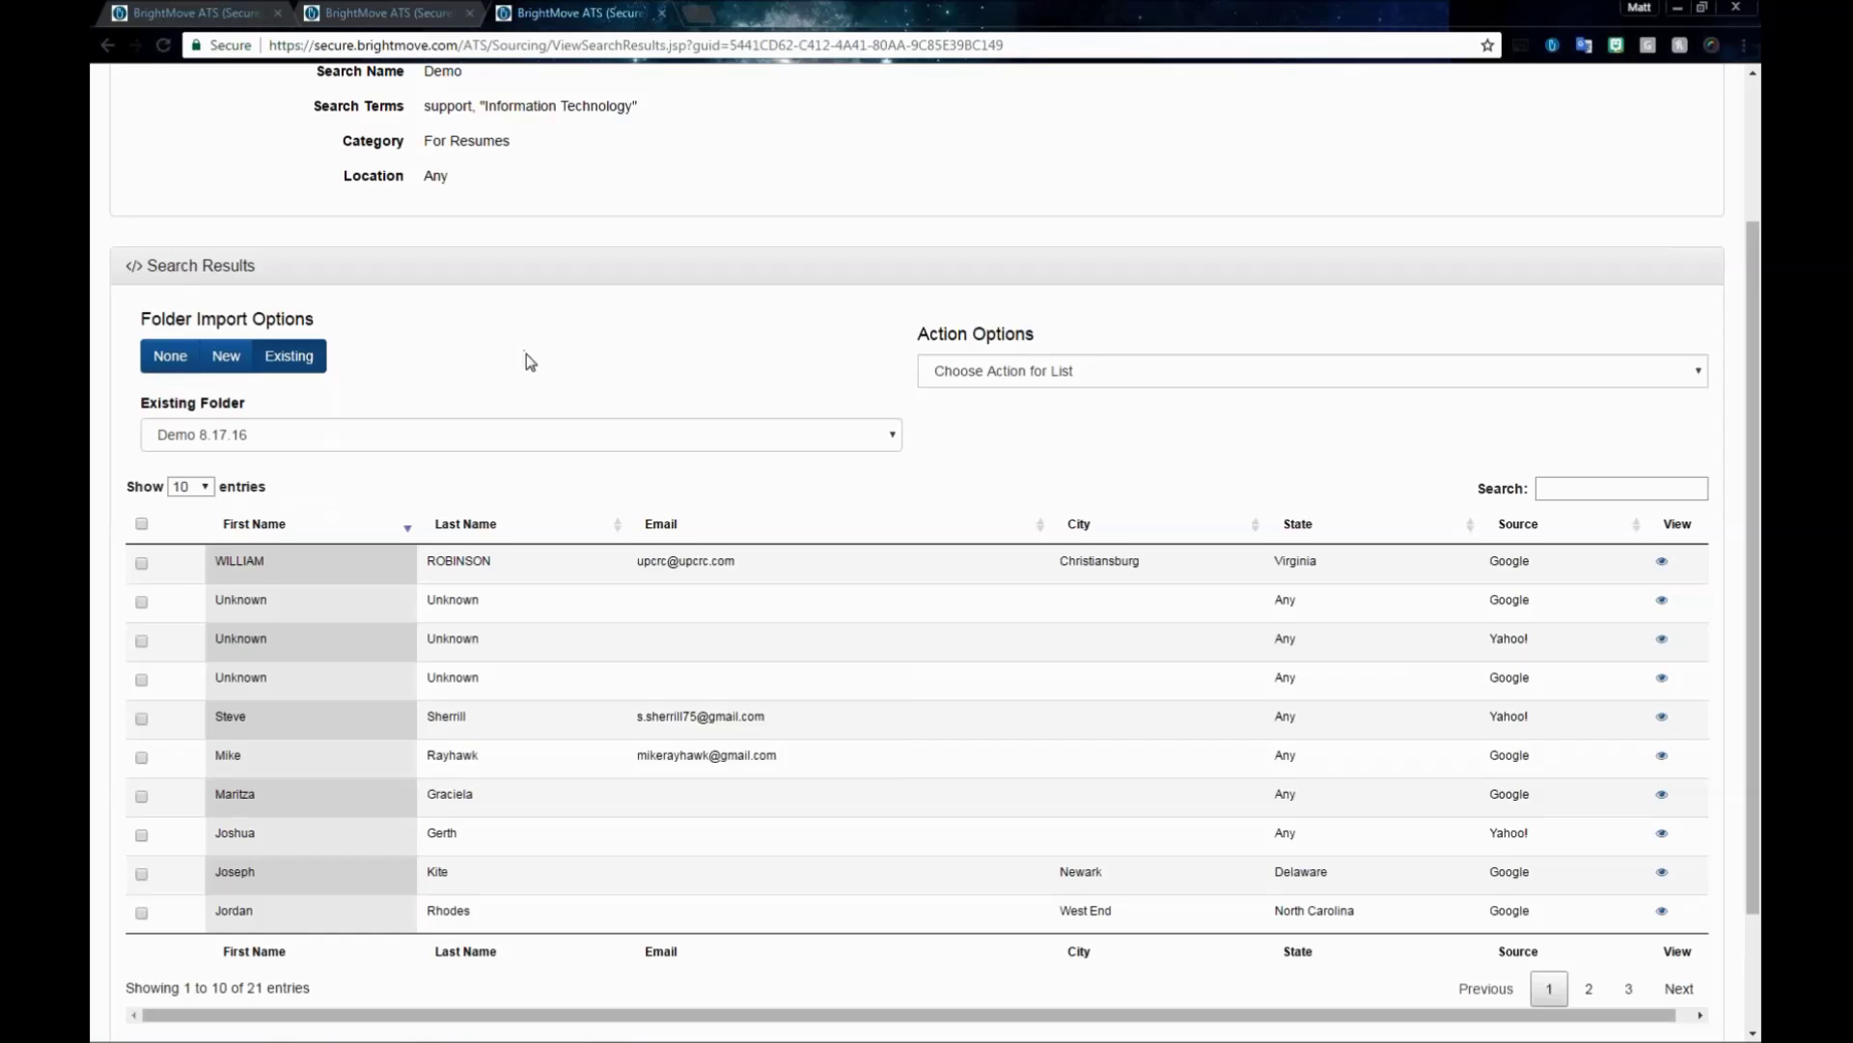
scroll(526, 356, "down", 1)
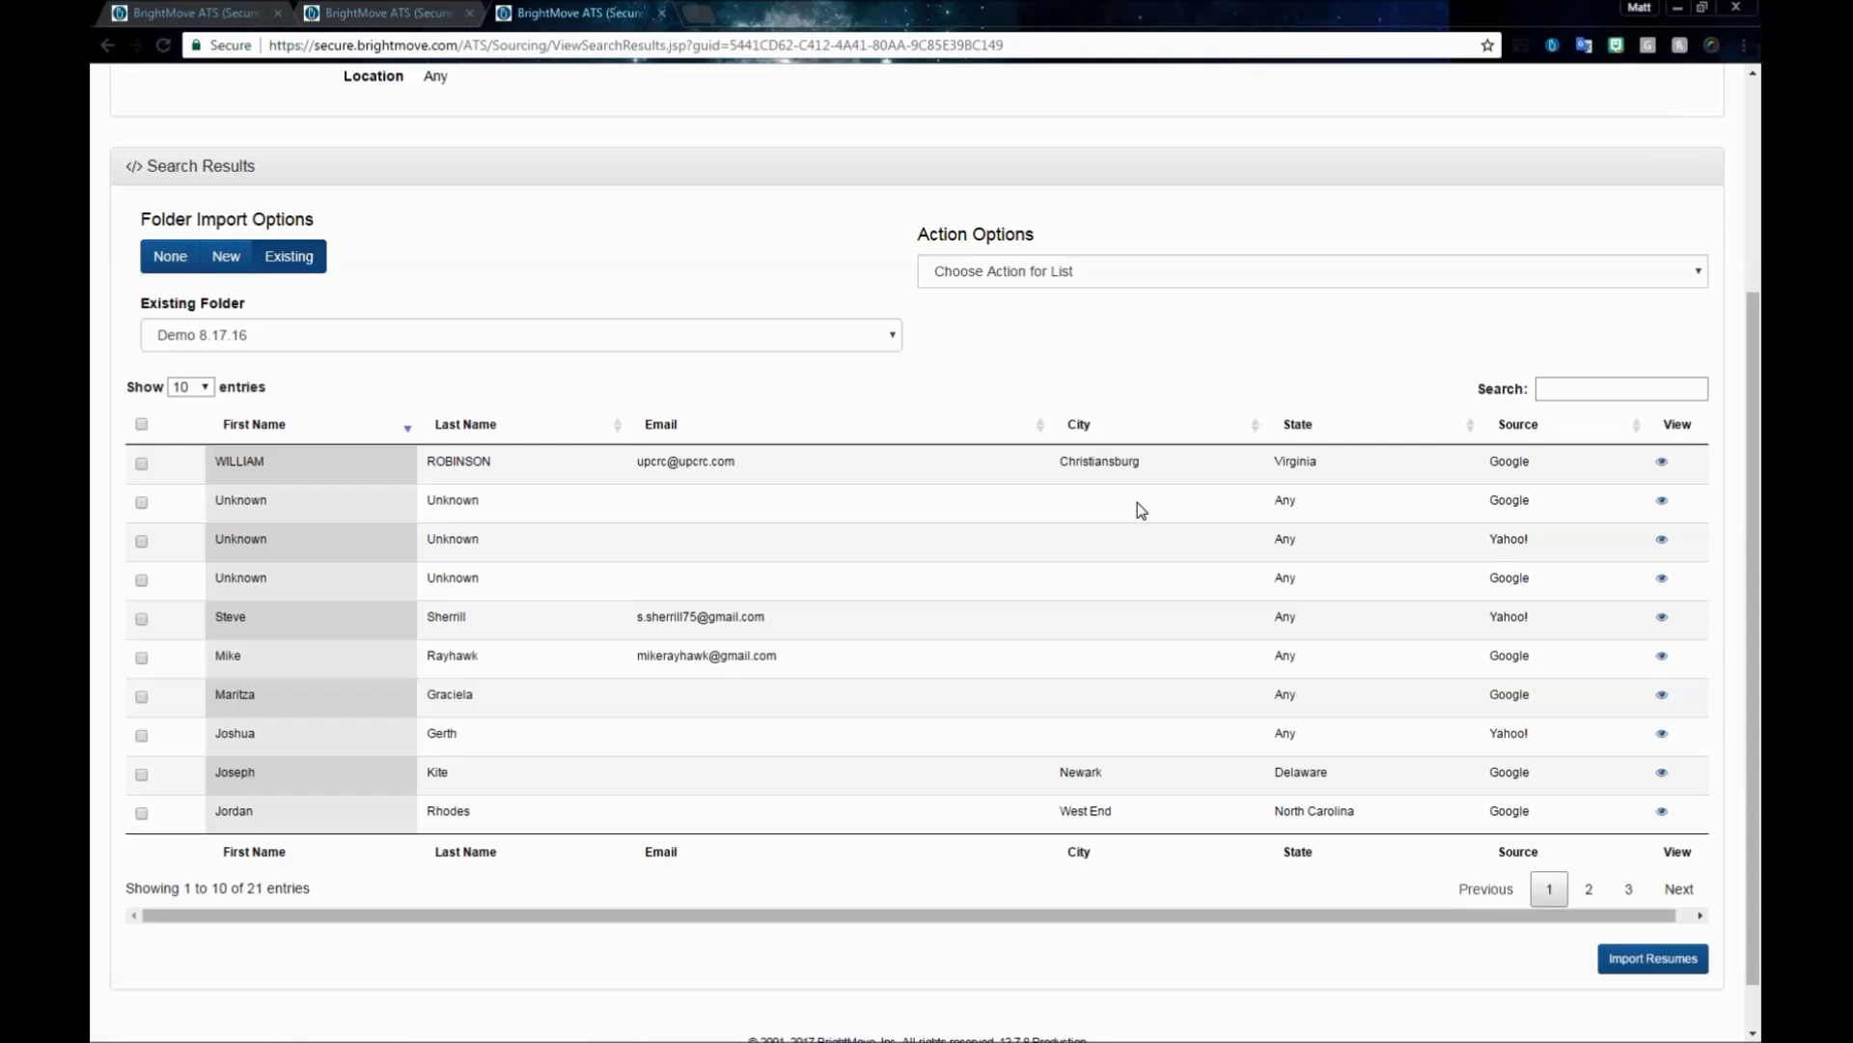
- Page through the sourced resumes in the viewer and mark the first candidate for import
left_click(1662, 464)
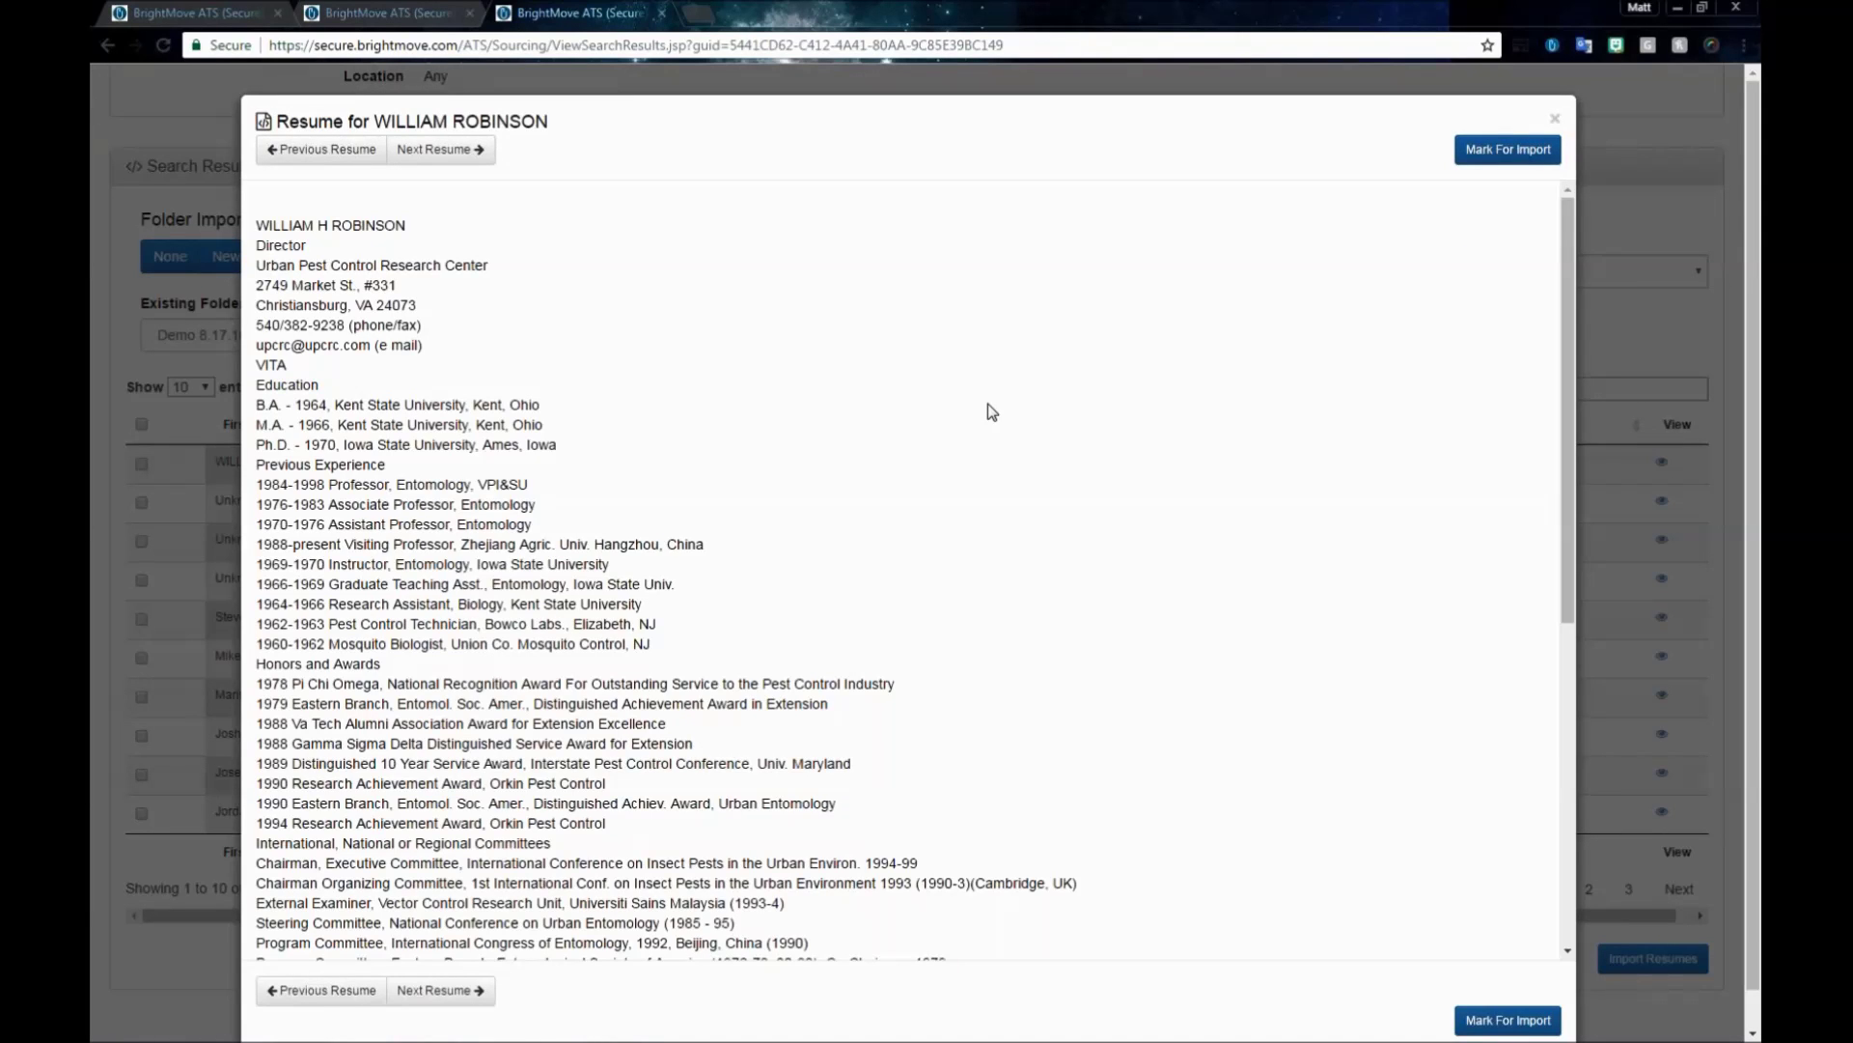
scroll(991, 412, "down", 6)
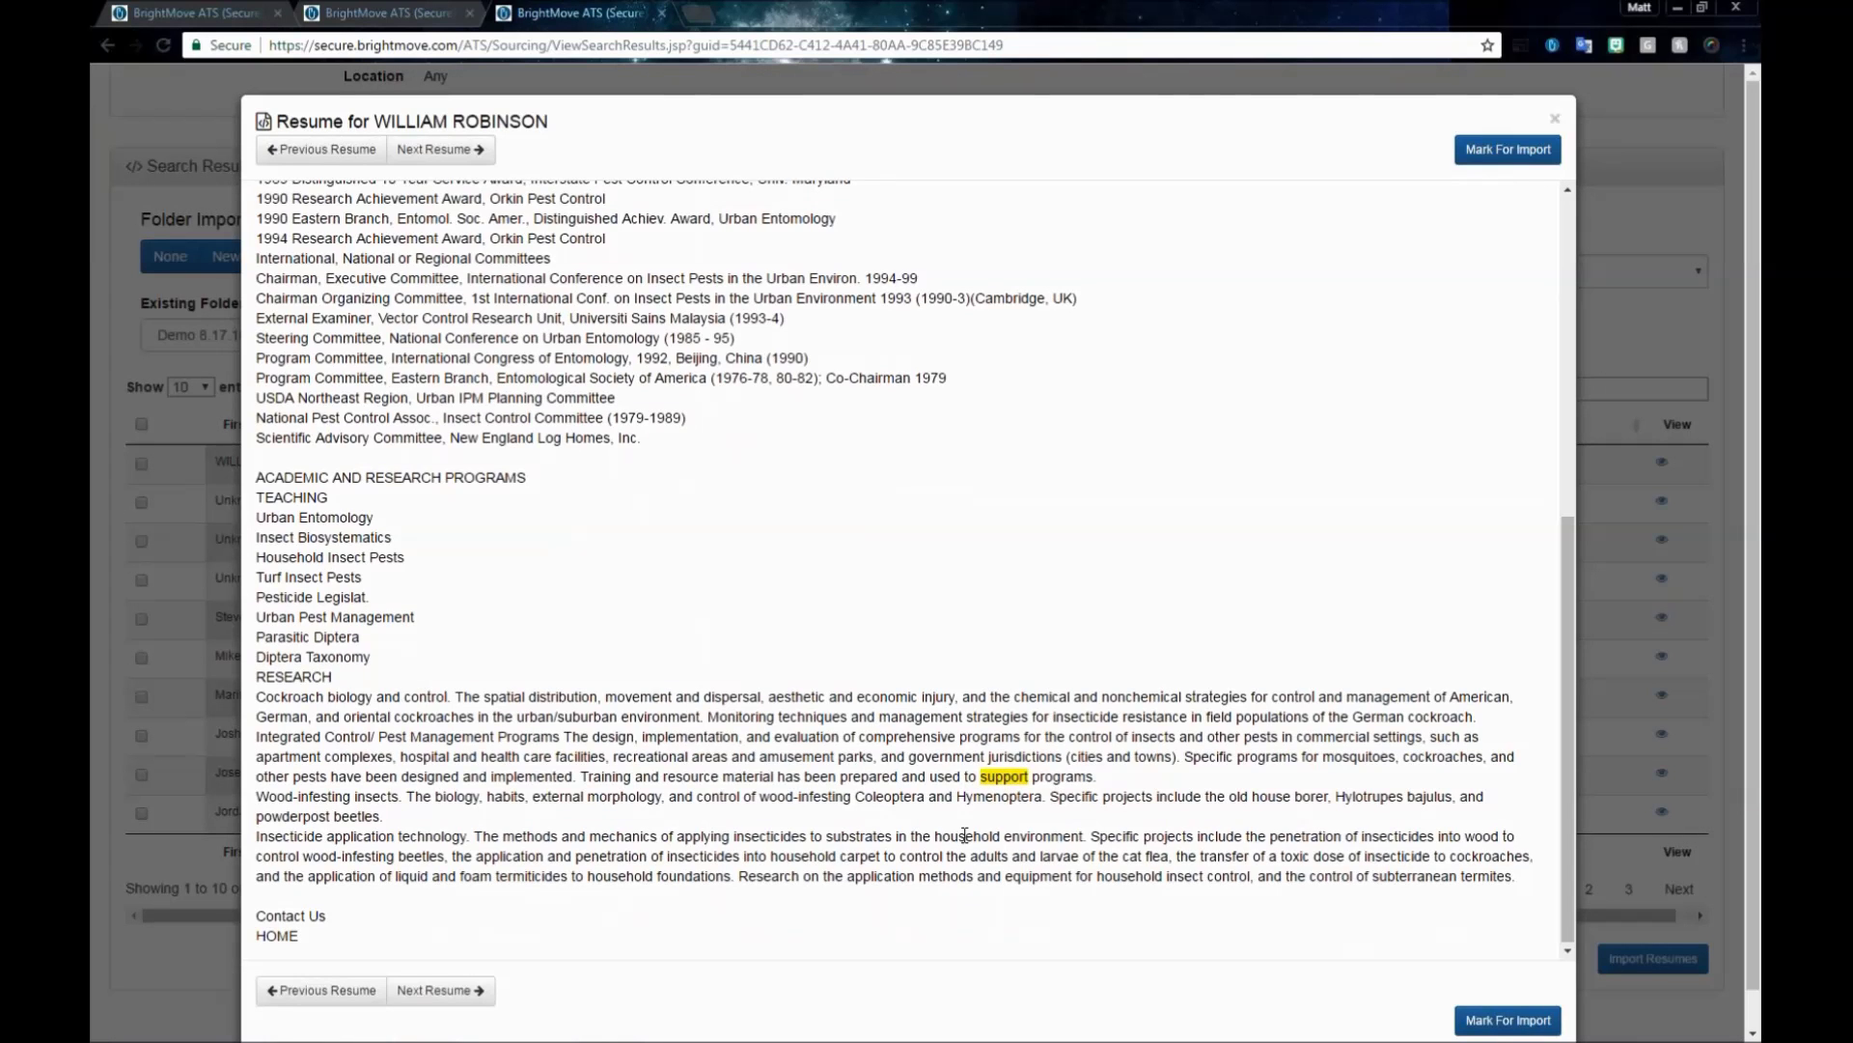
scroll(606, 376, "up", 6)
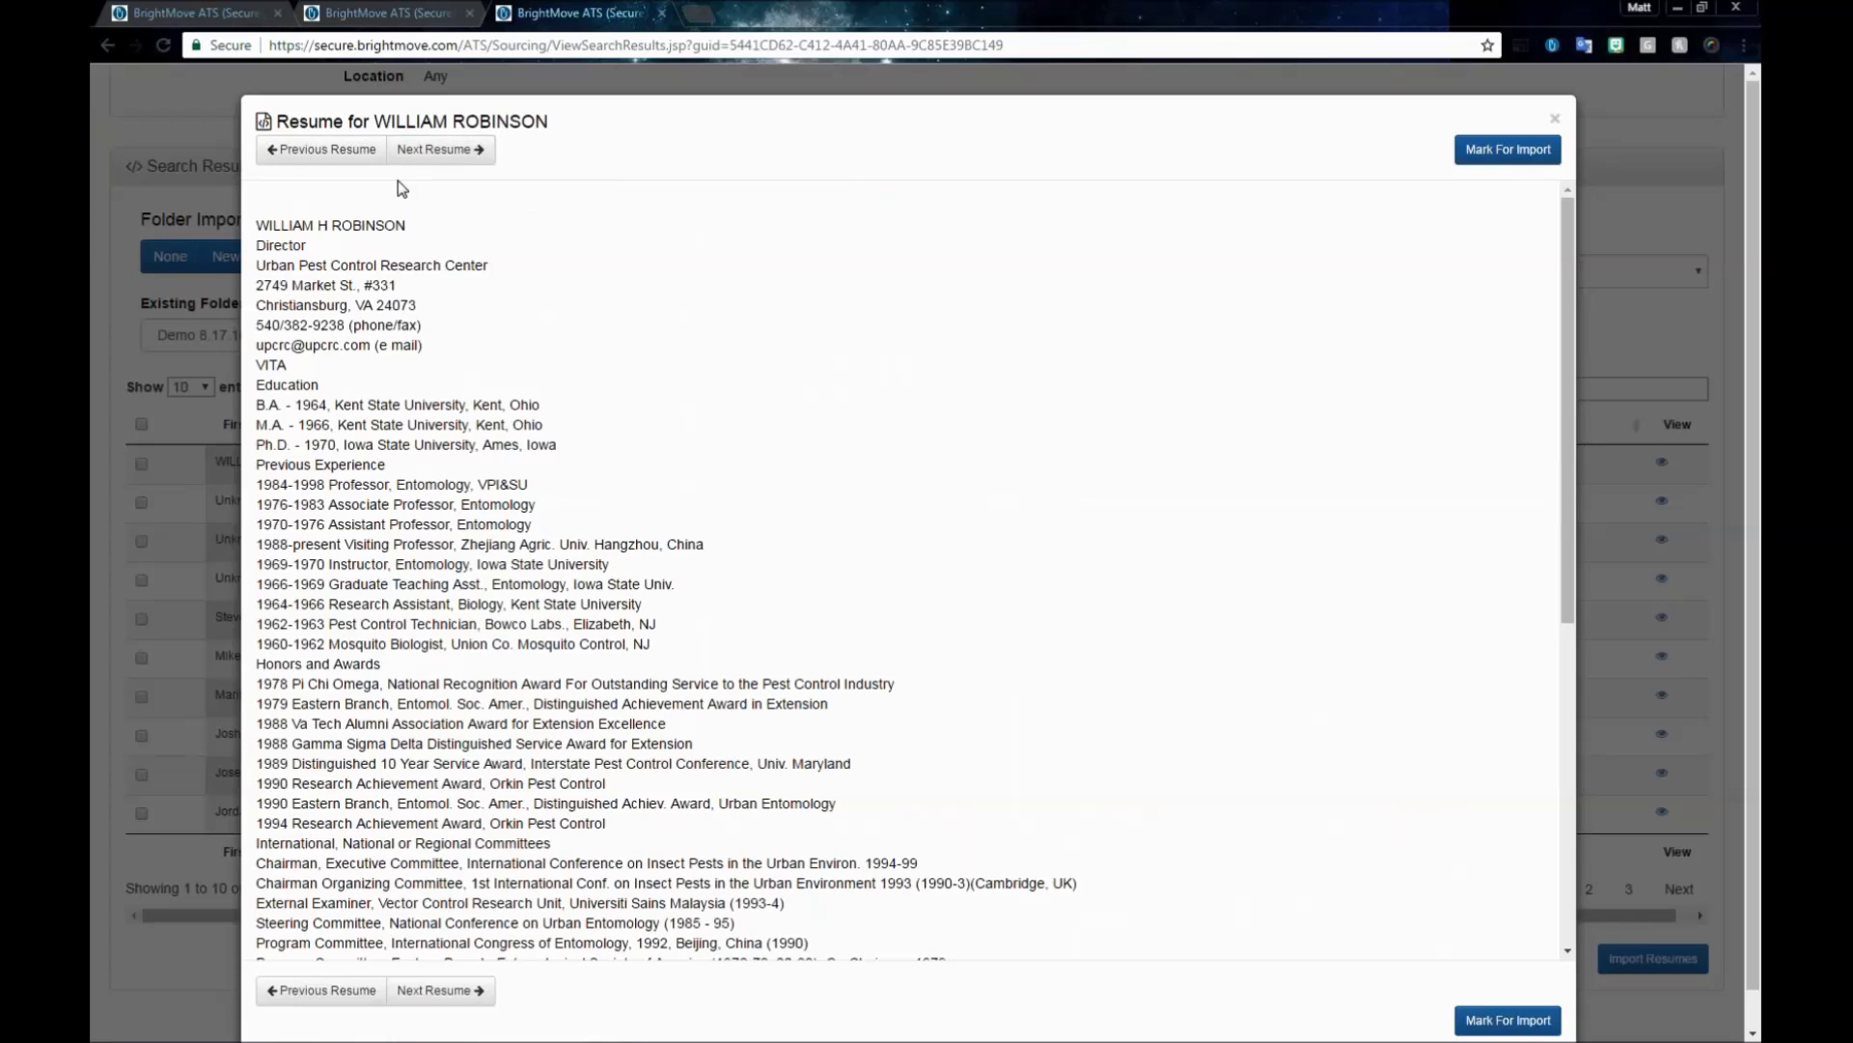
left_click(439, 150)
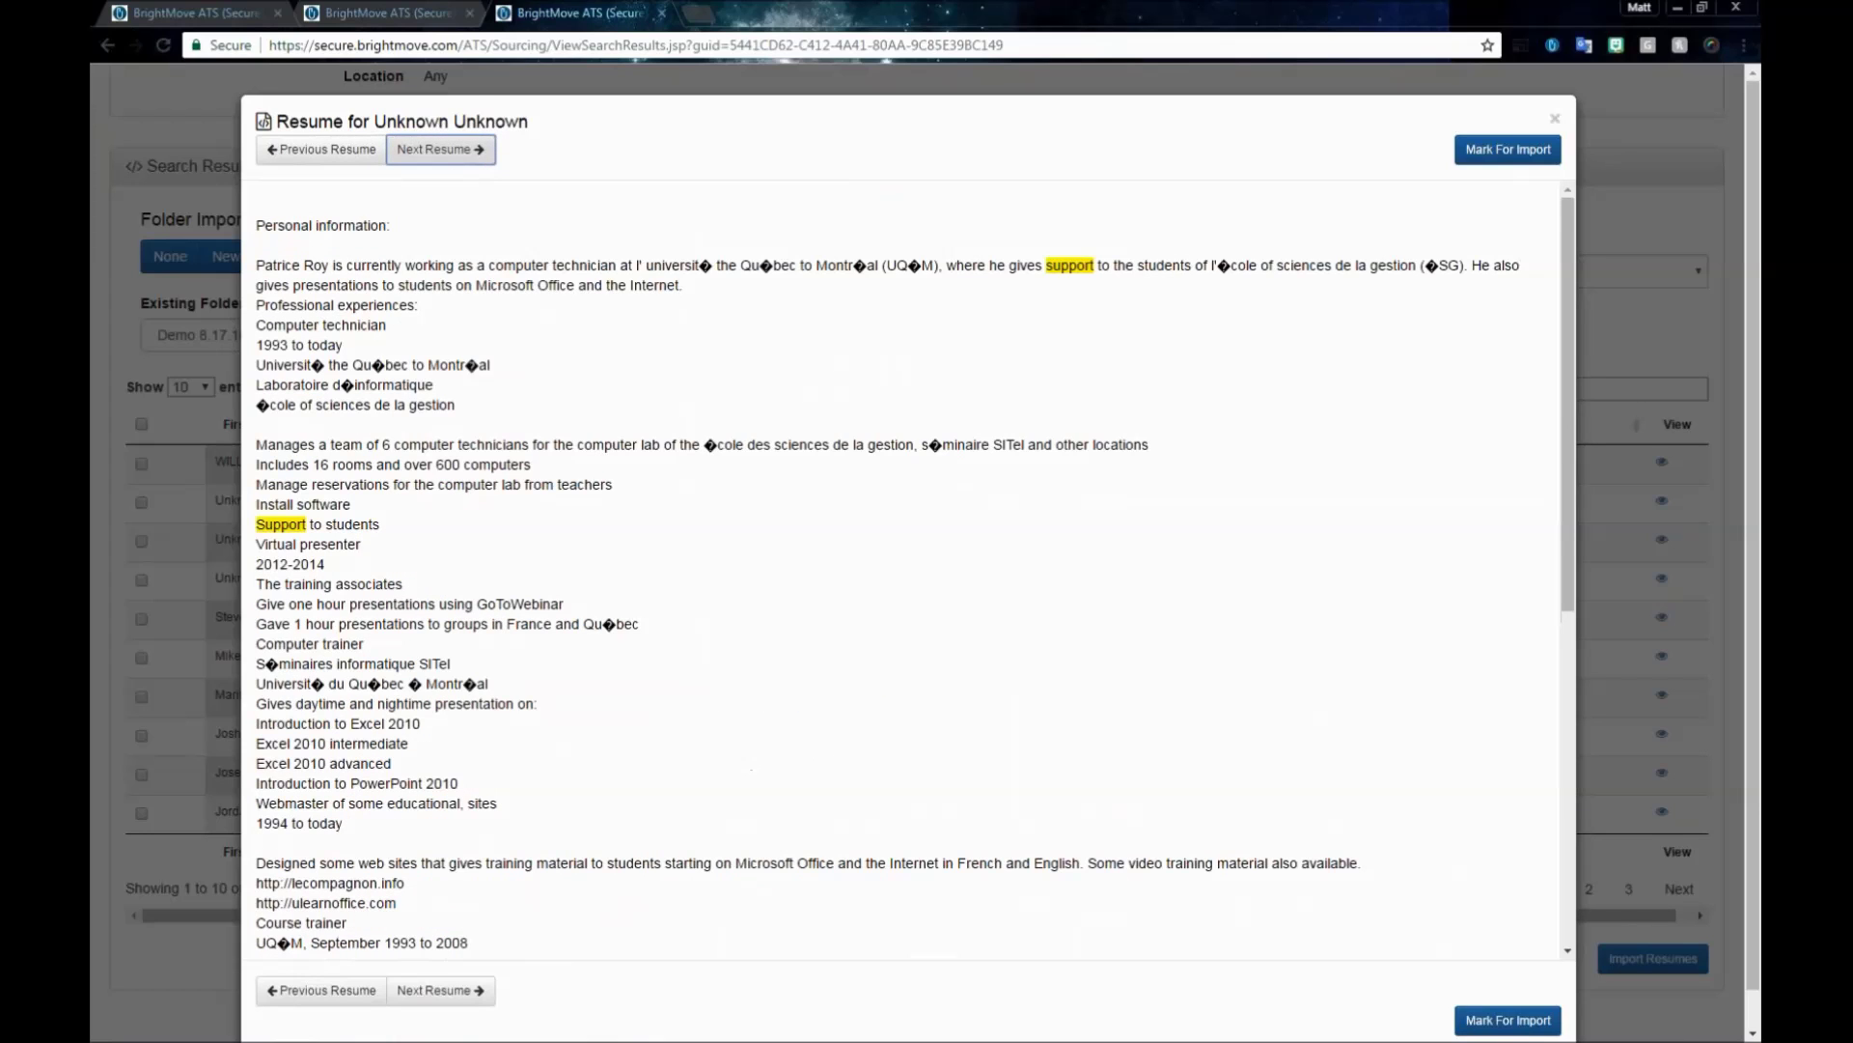
left_click(447, 149)
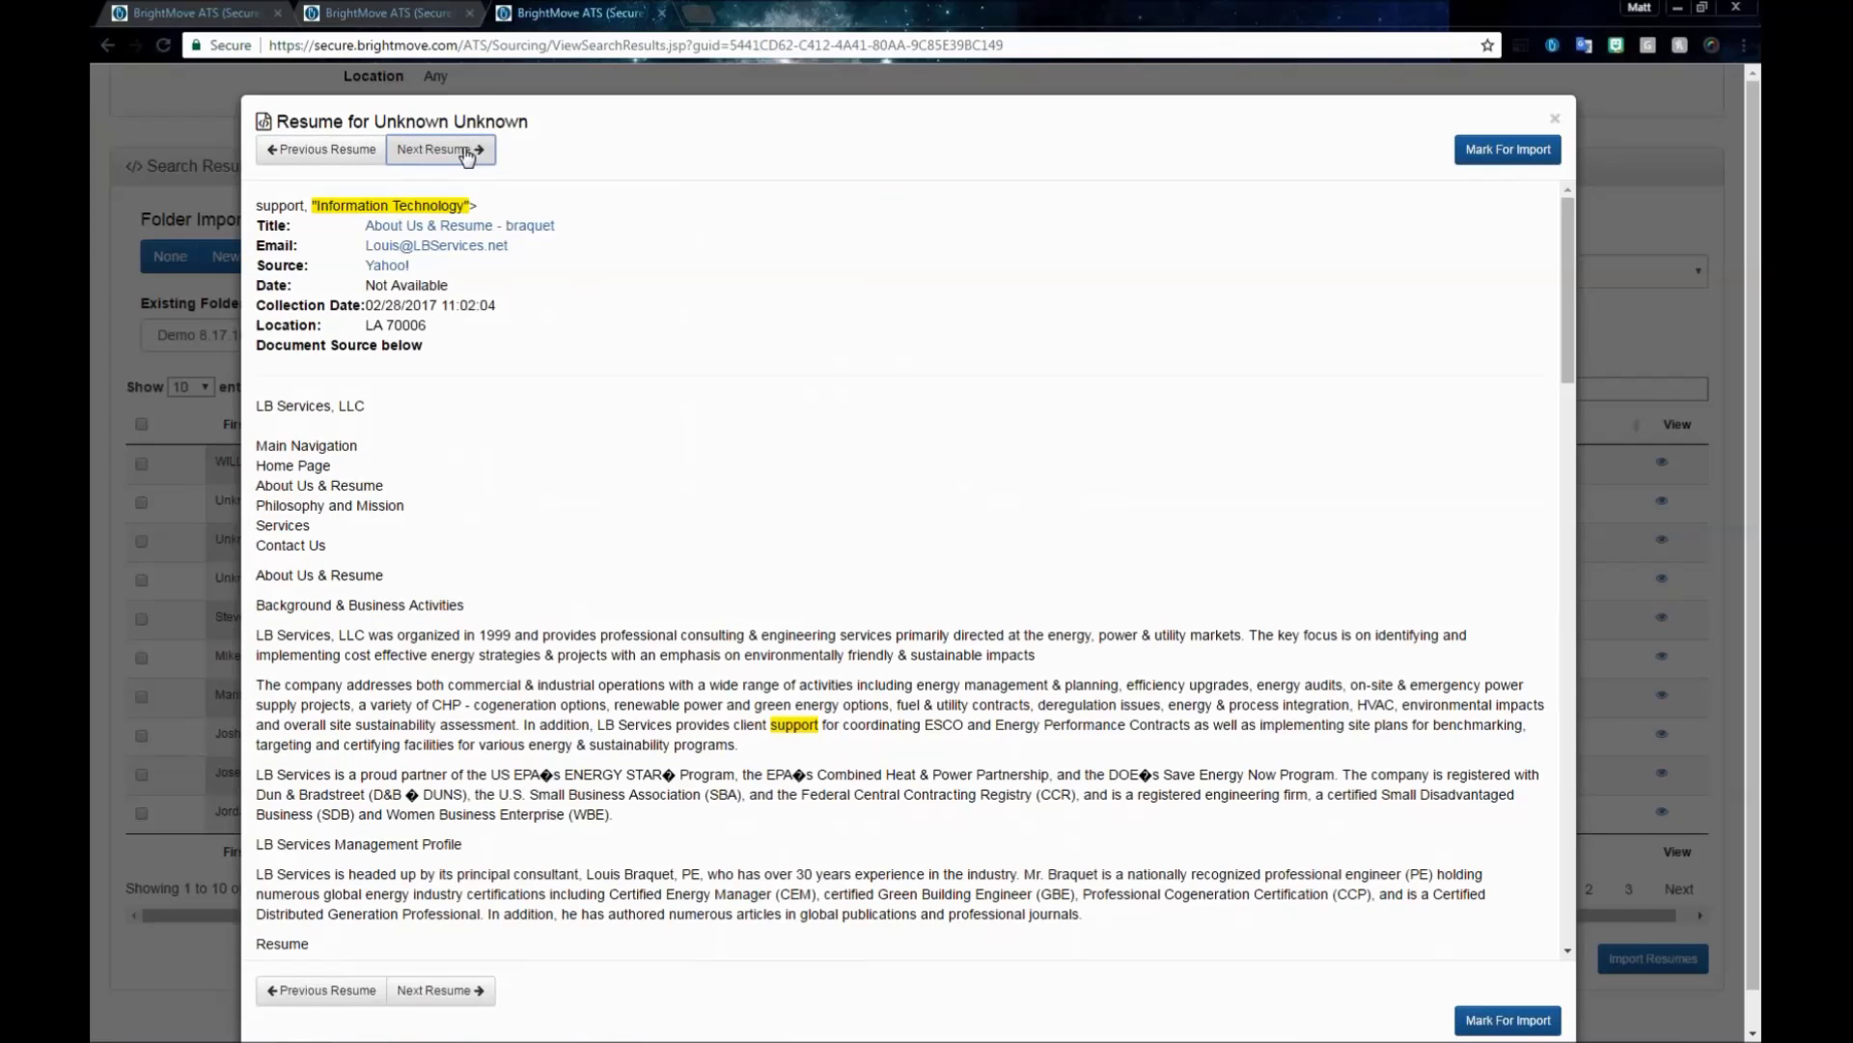
left_click(465, 153)
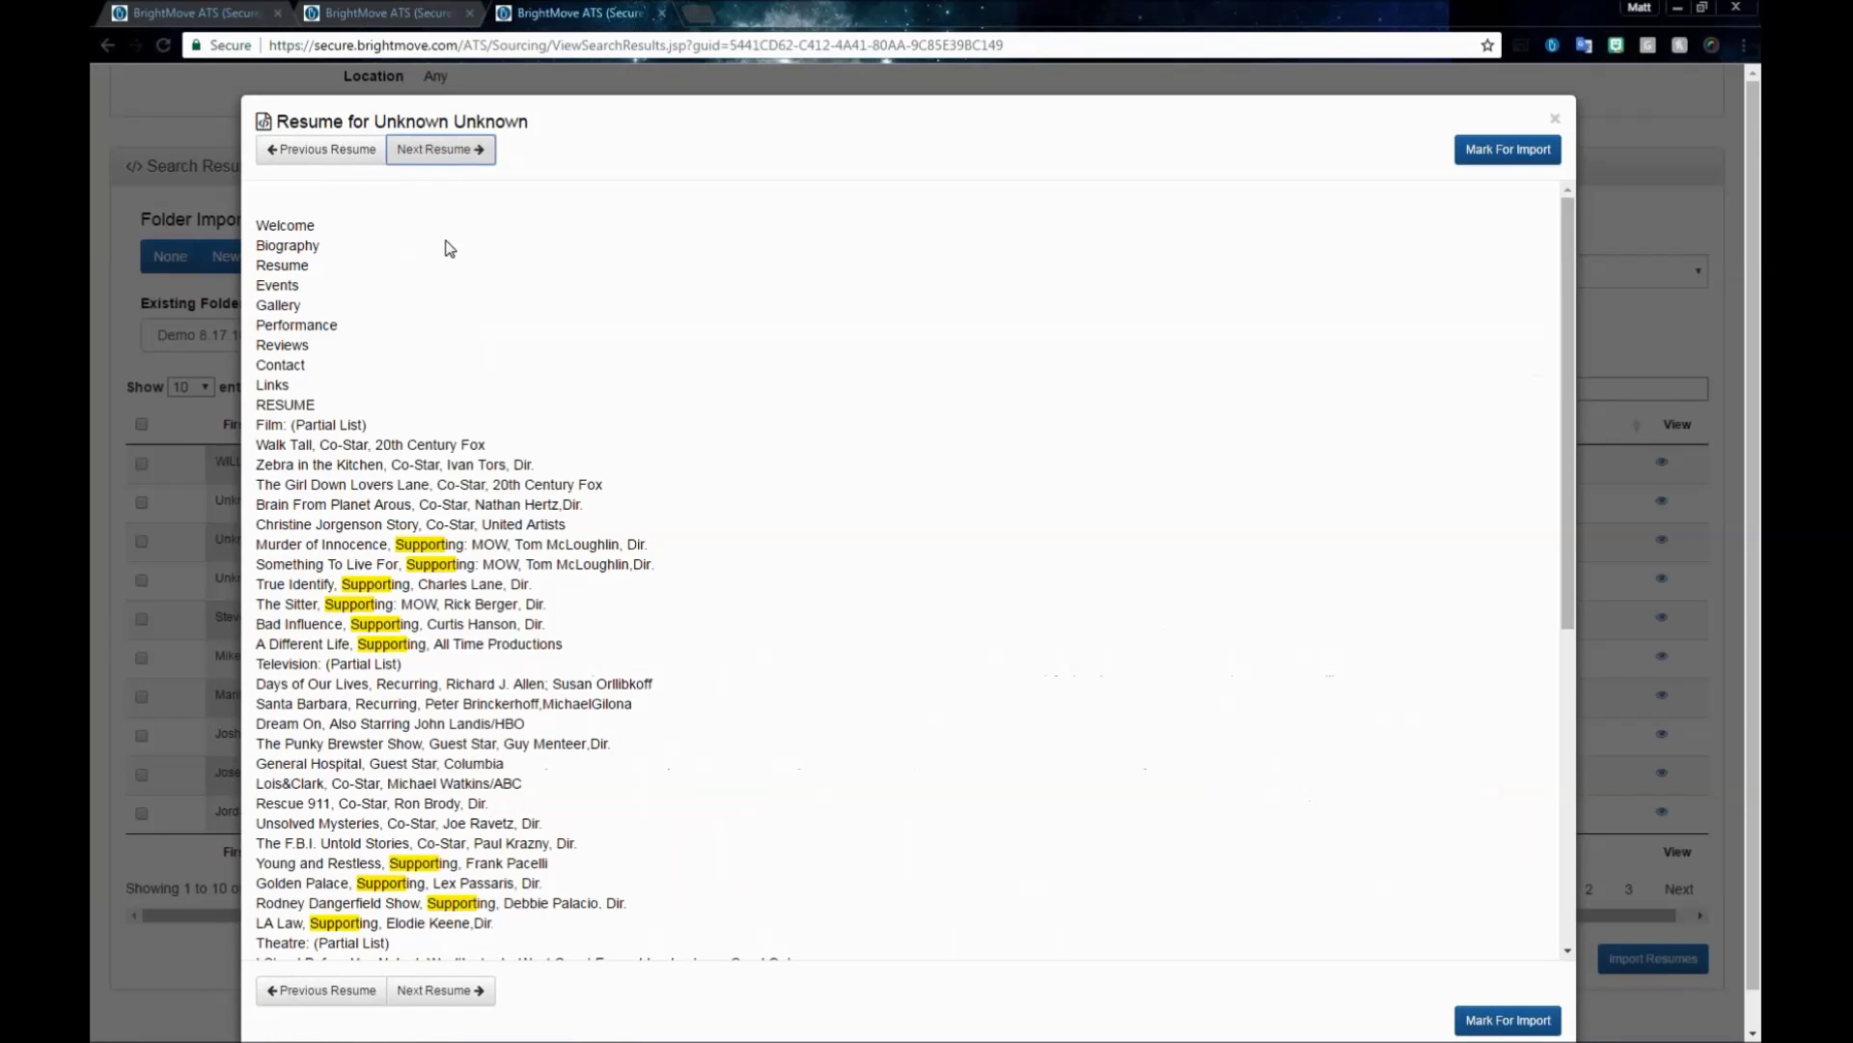
left_click(447, 155)
scroll(654, 598, "down", 5)
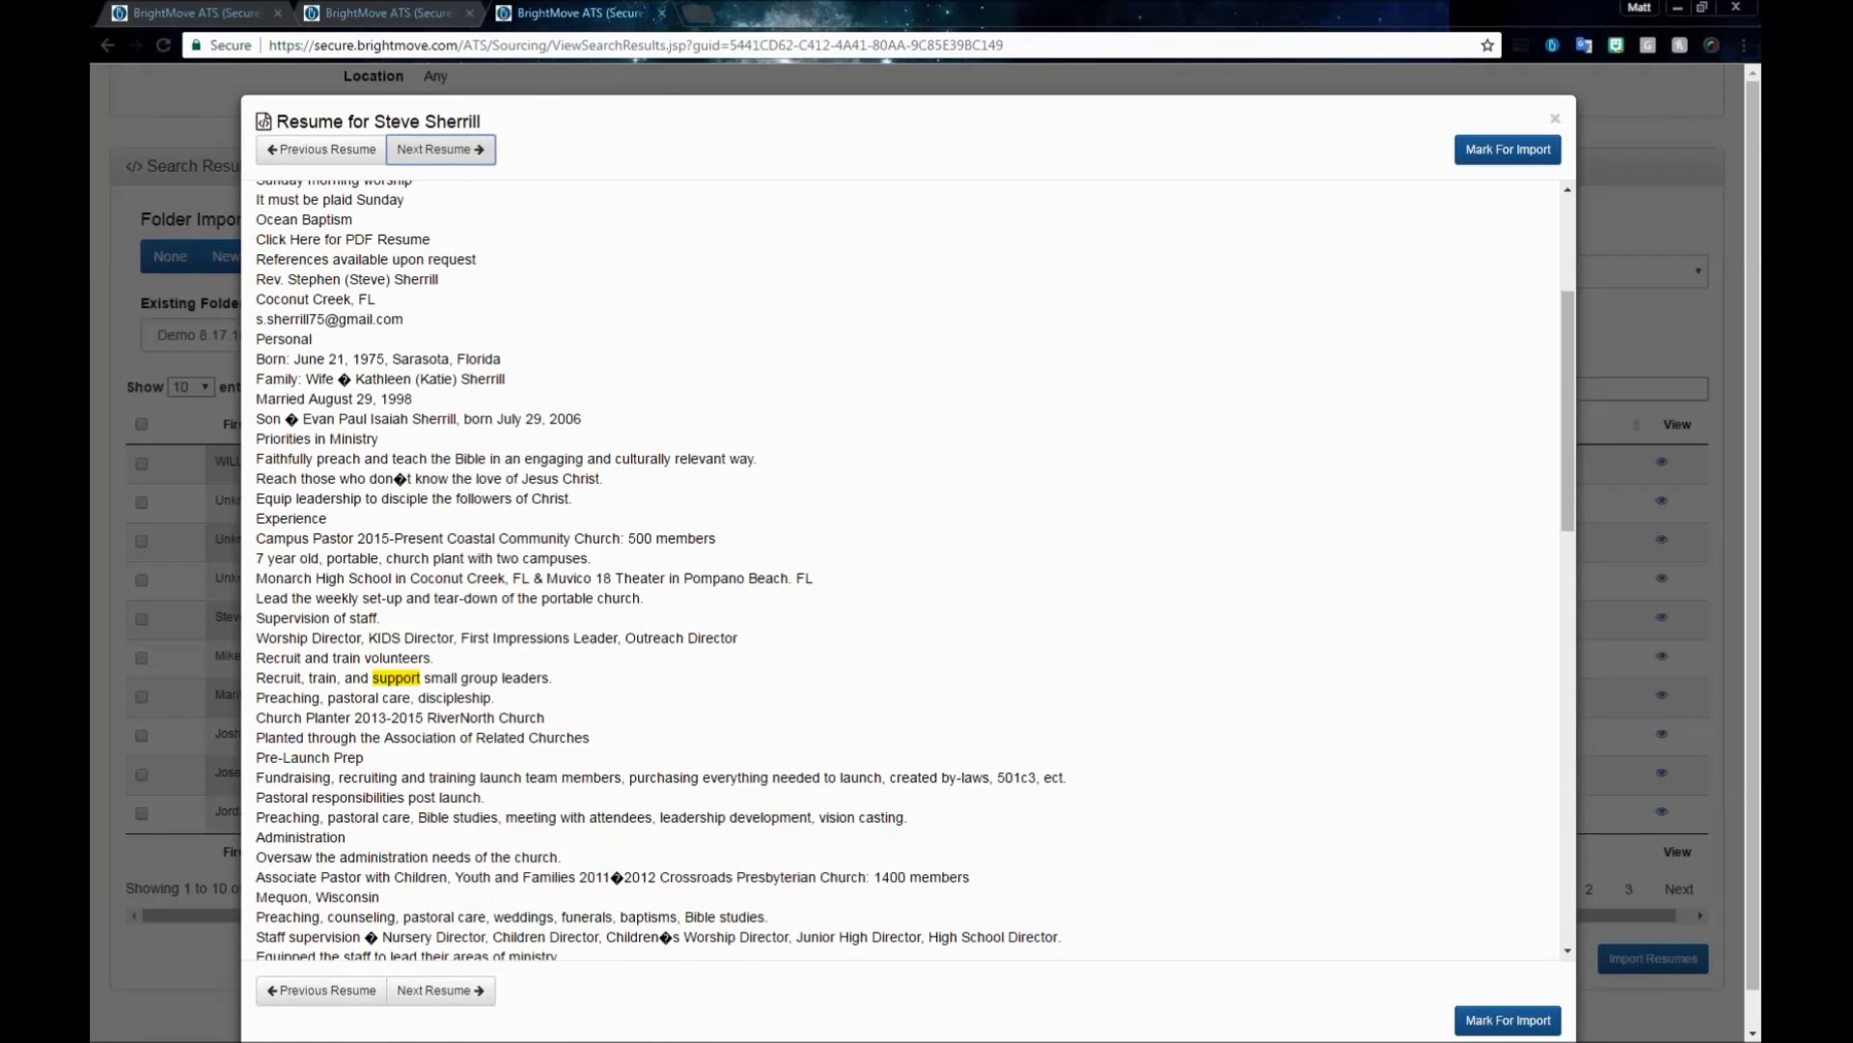
scroll(655, 602, "down", 4)
scroll(654, 602, "up", 3)
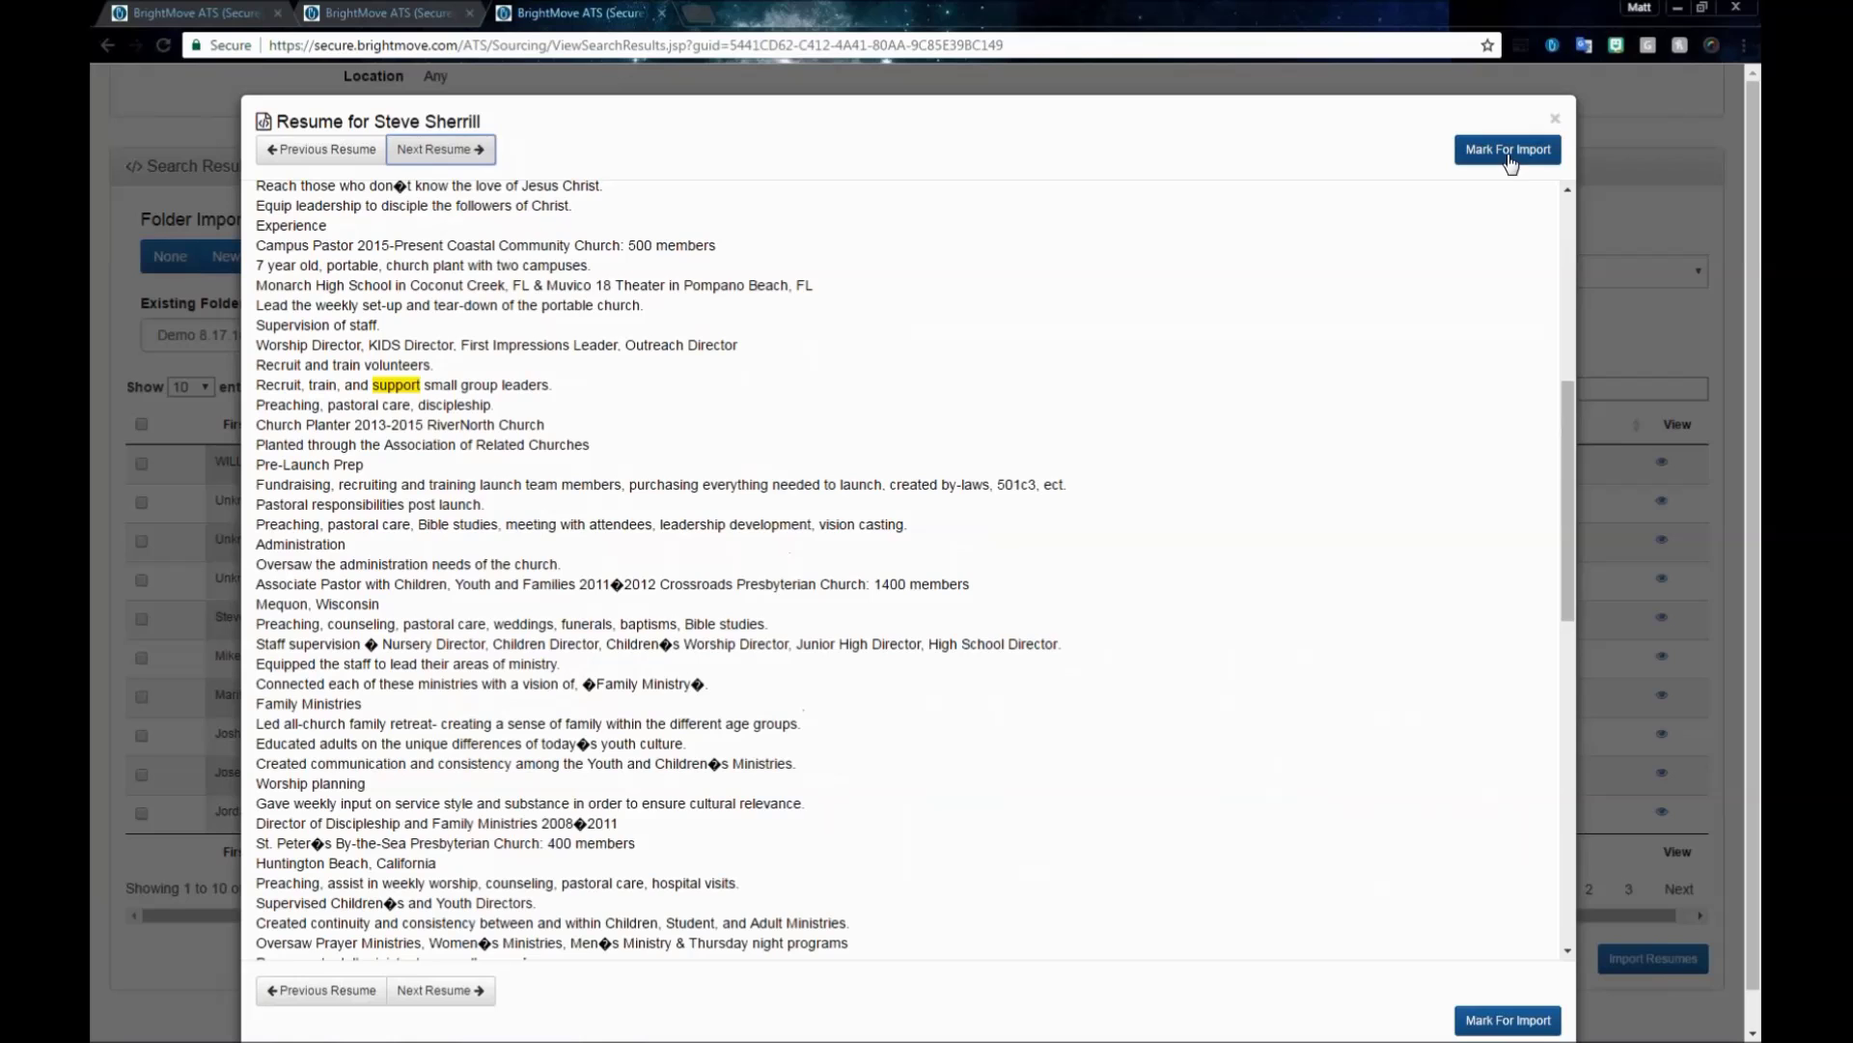
left_click(1508, 156)
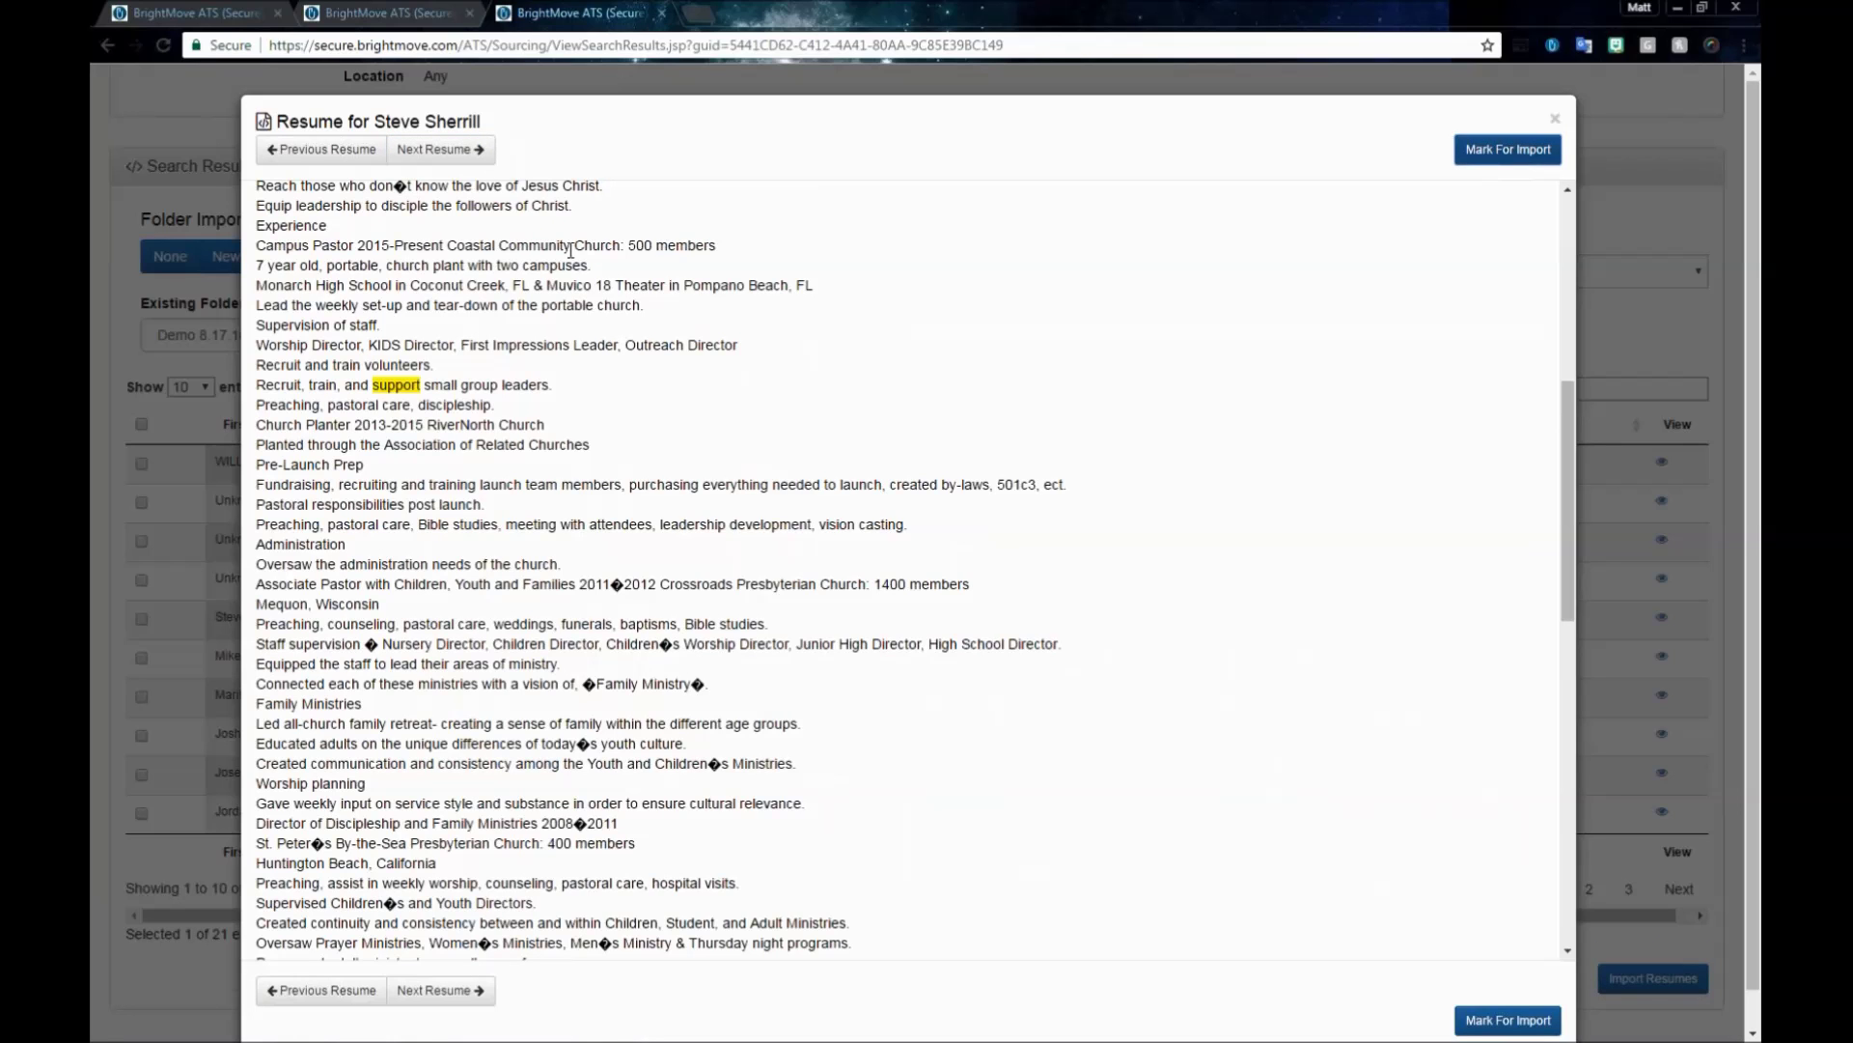
- Mark two more candidates for import, reaching 3 of 21 selected, and close the viewer
left_click(440, 154)
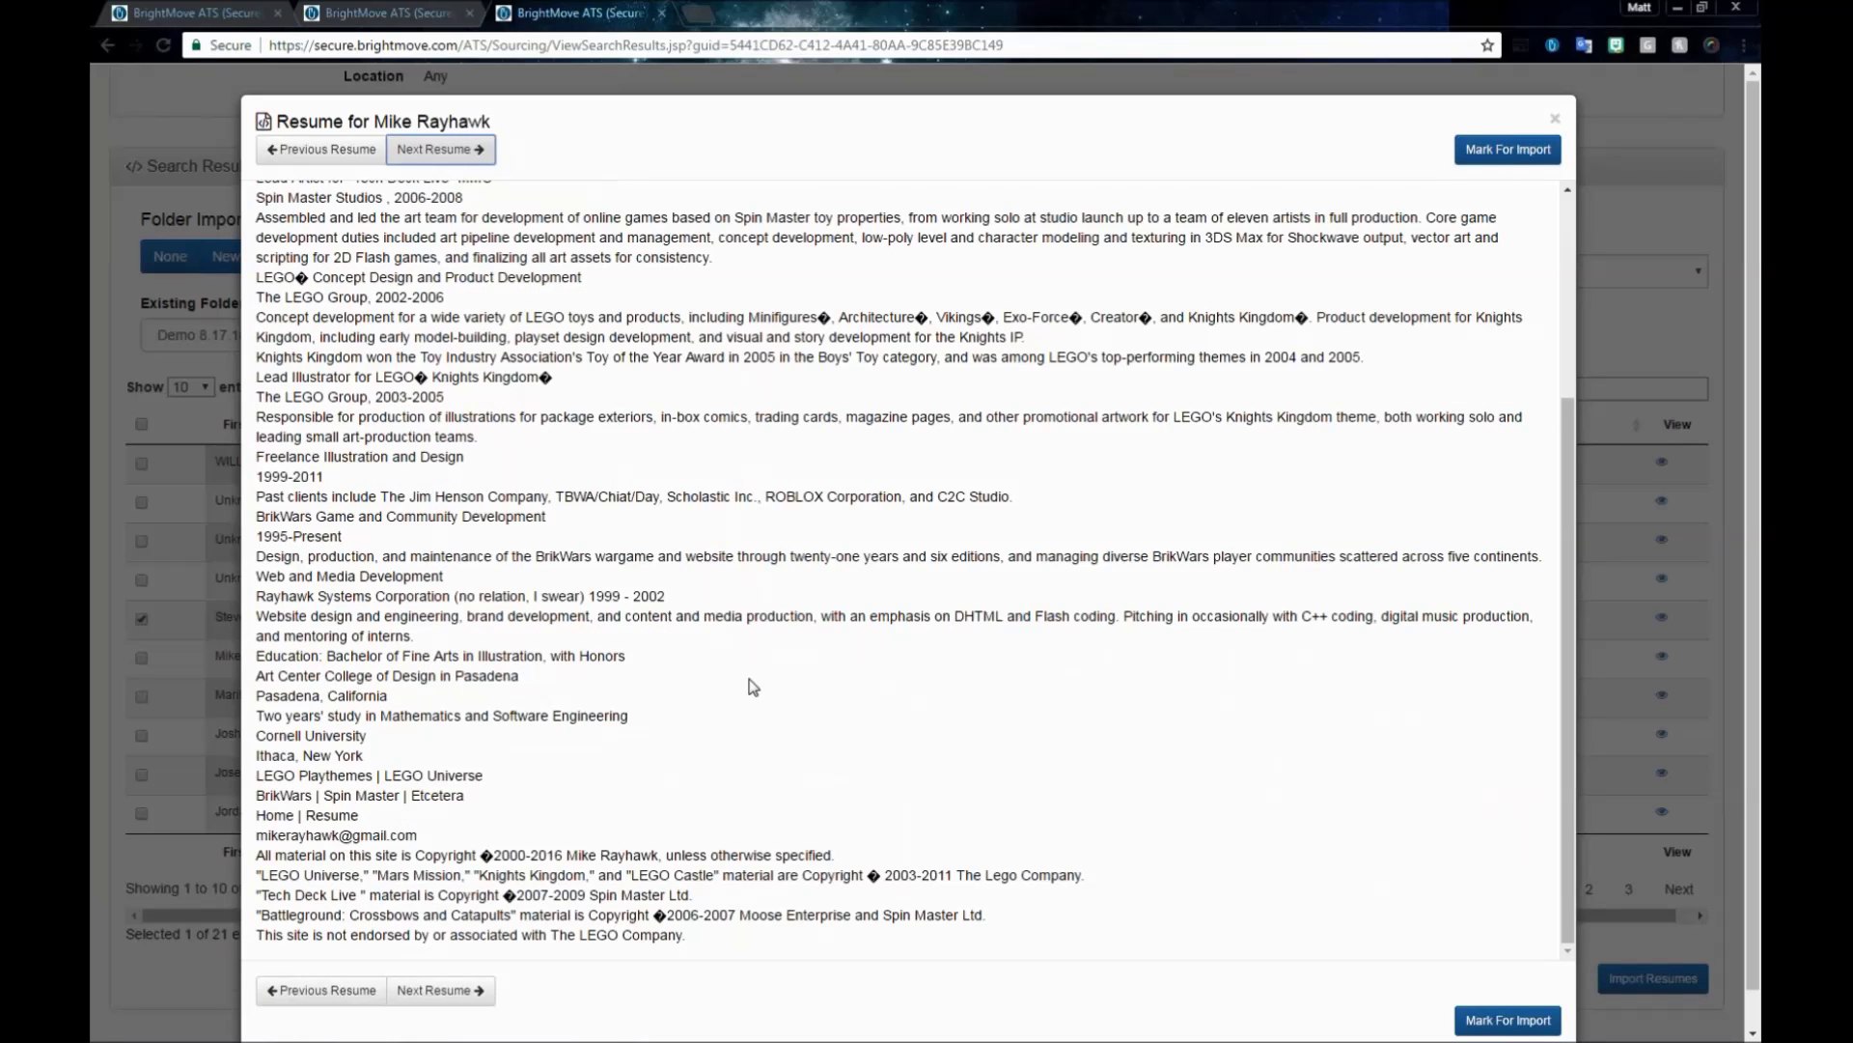
left_click(1507, 156)
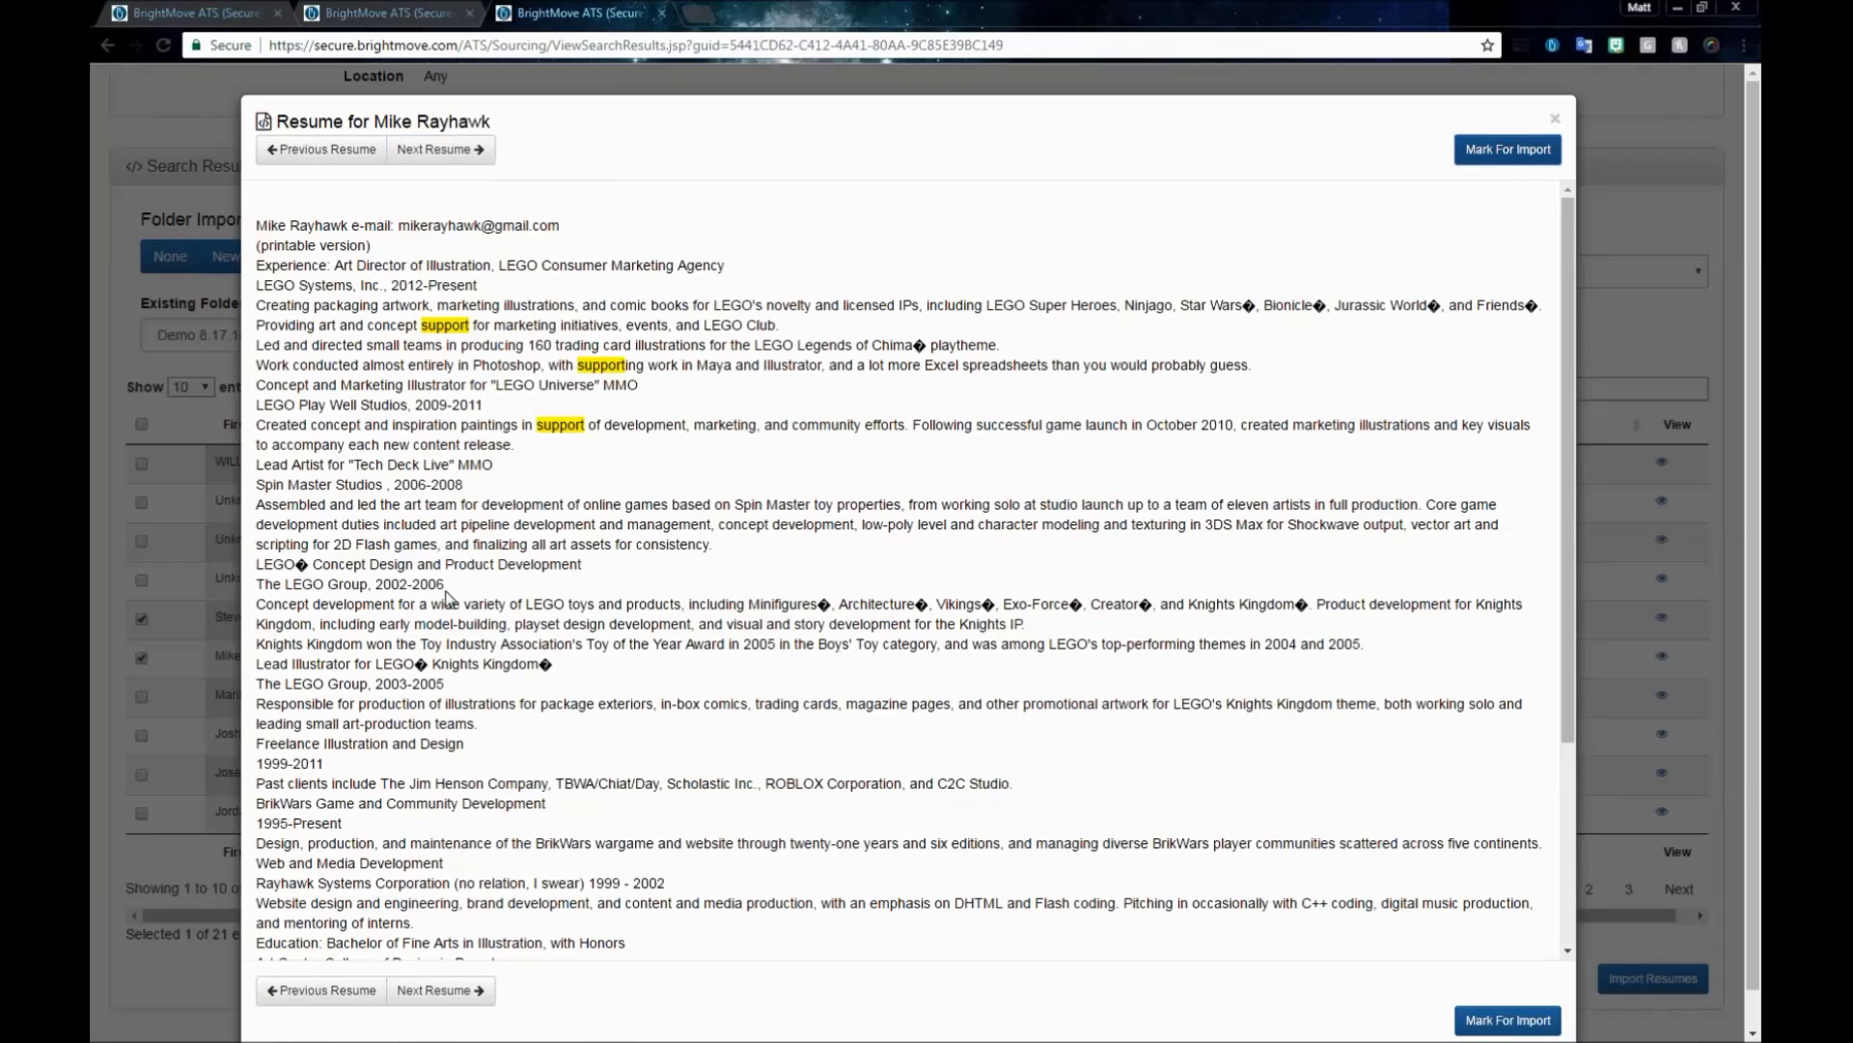
left_click(470, 155)
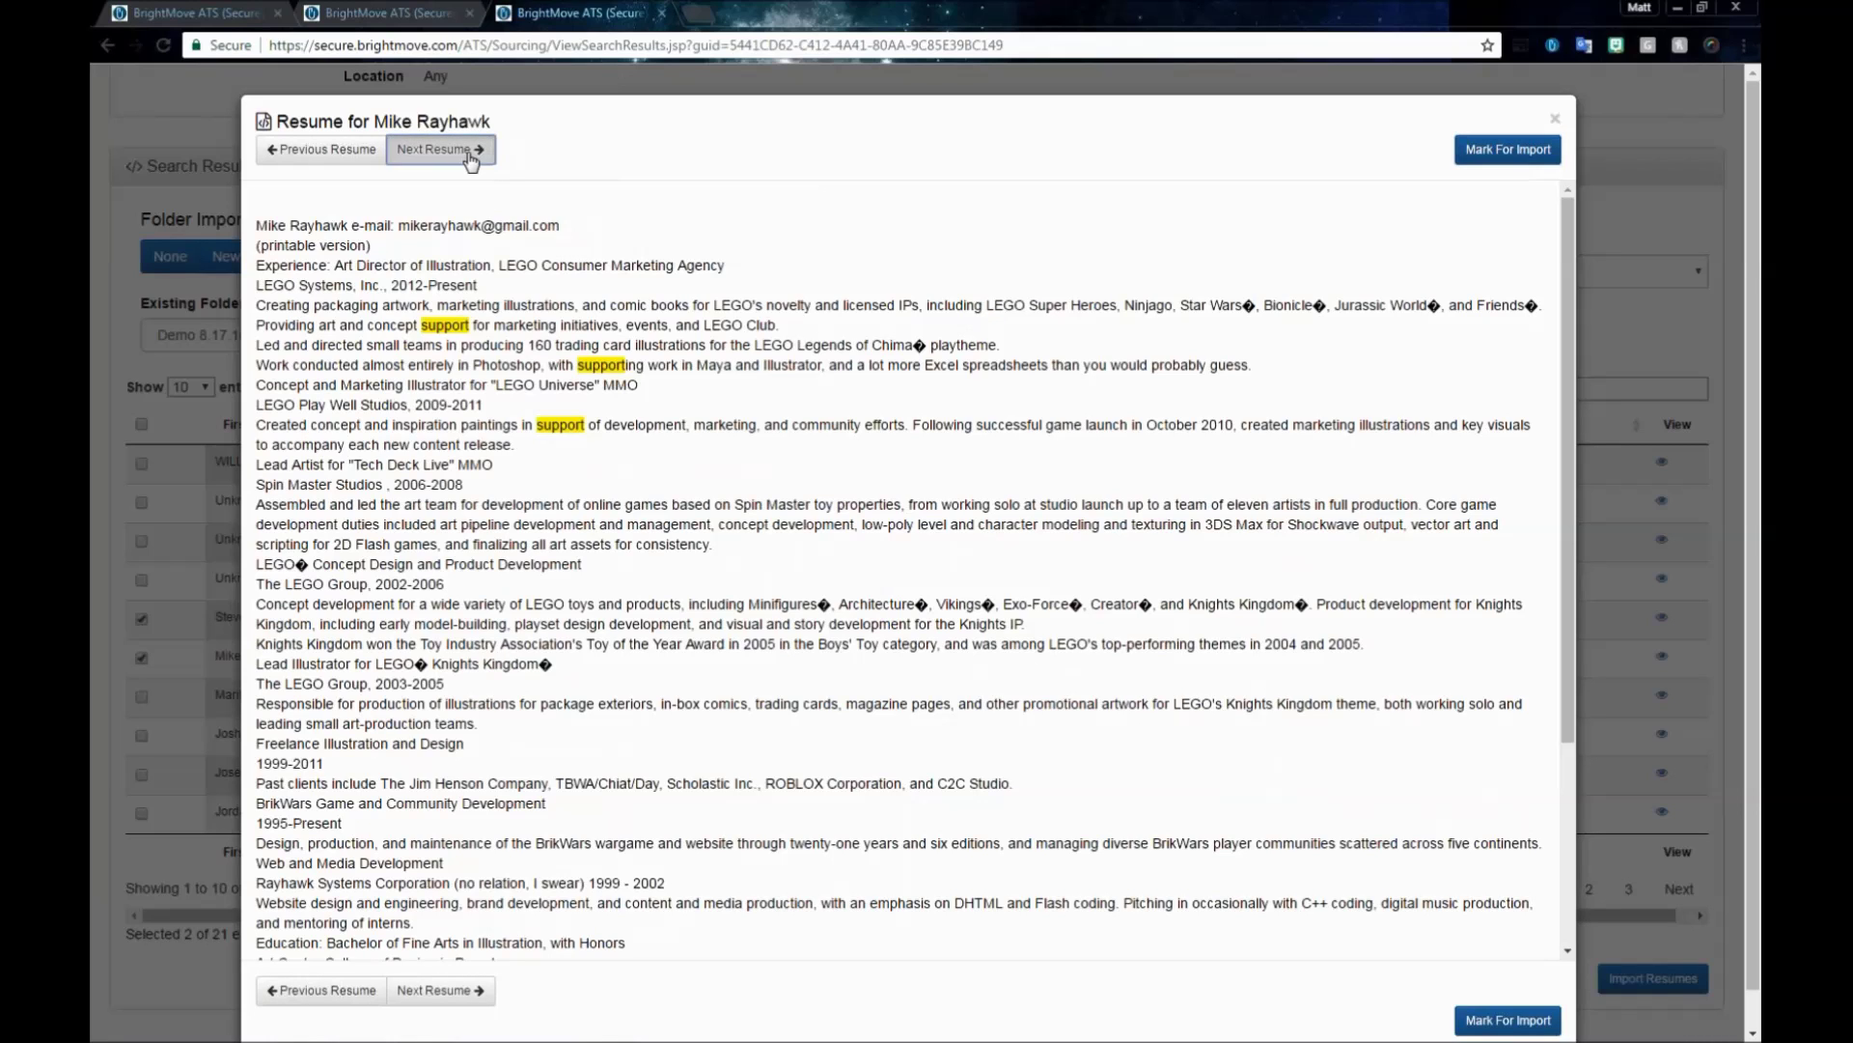
scroll(617, 434, "down", 3)
scroll(634, 452, "down", 20)
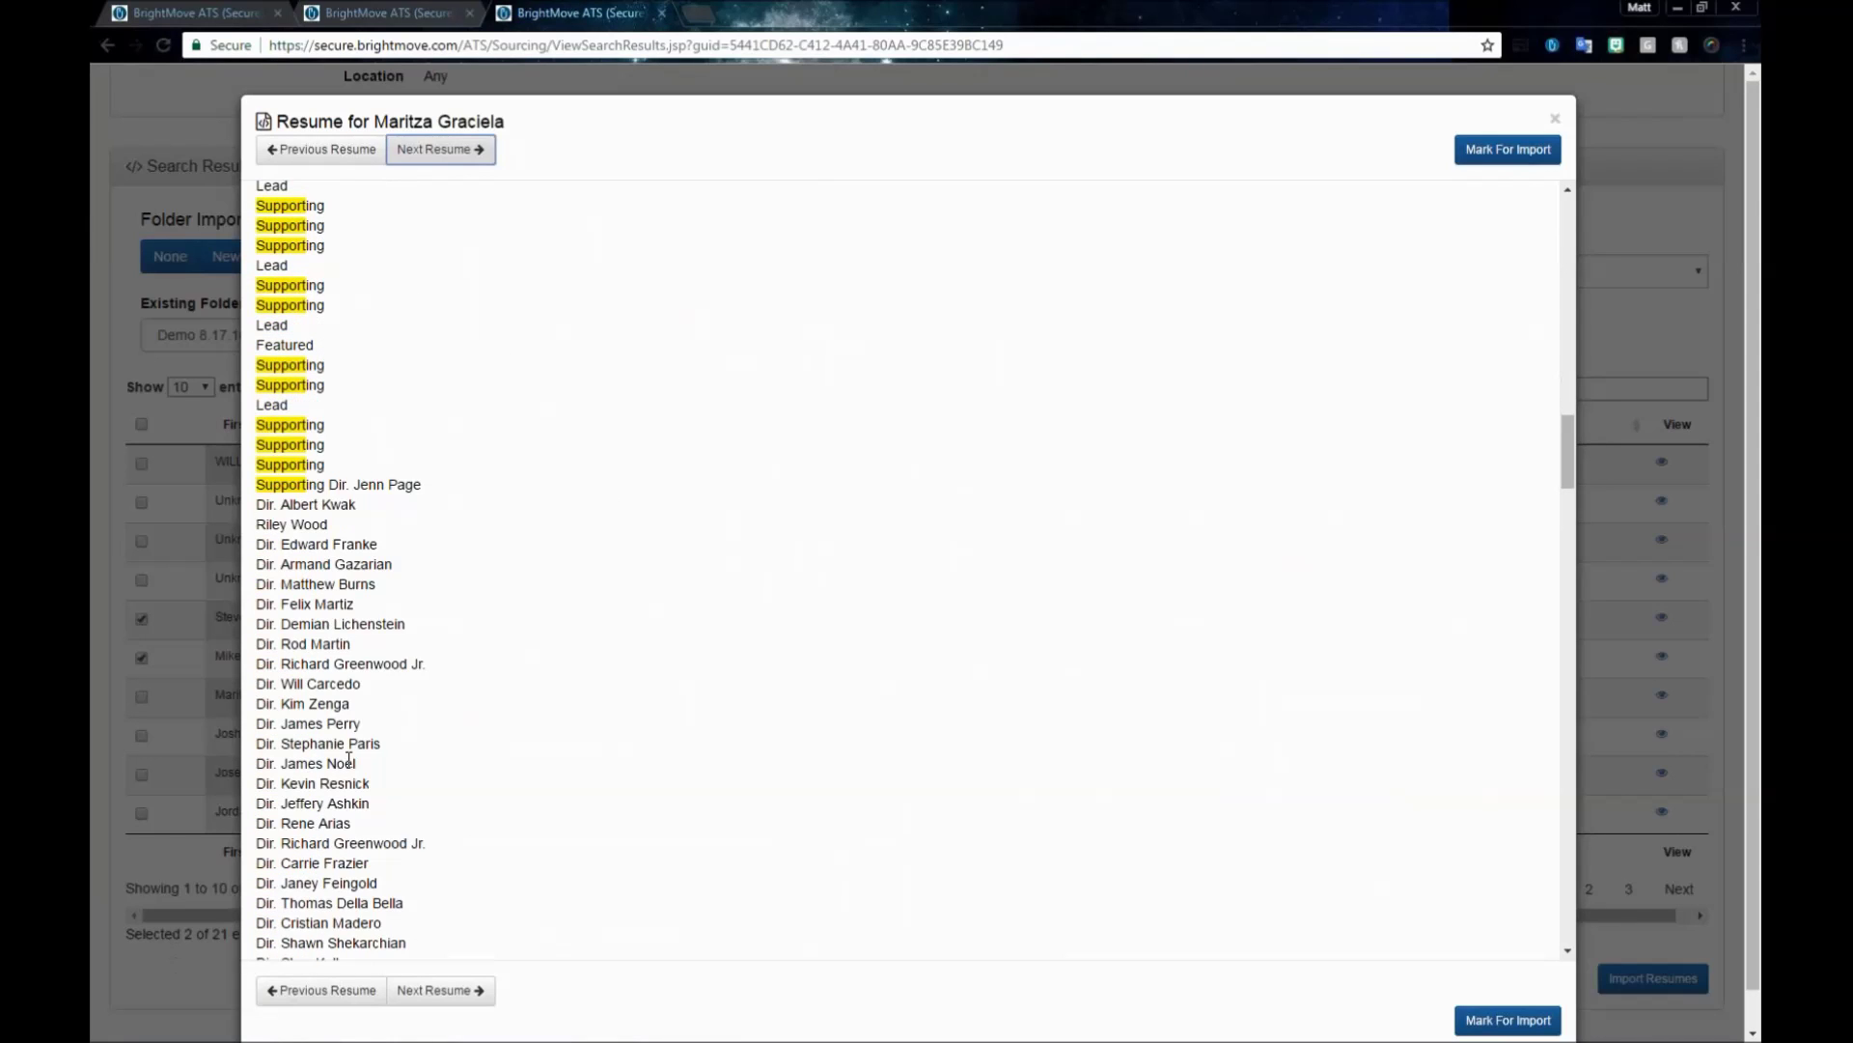
scroll(417, 302, "down", 3)
scroll(592, 713, "down", 10)
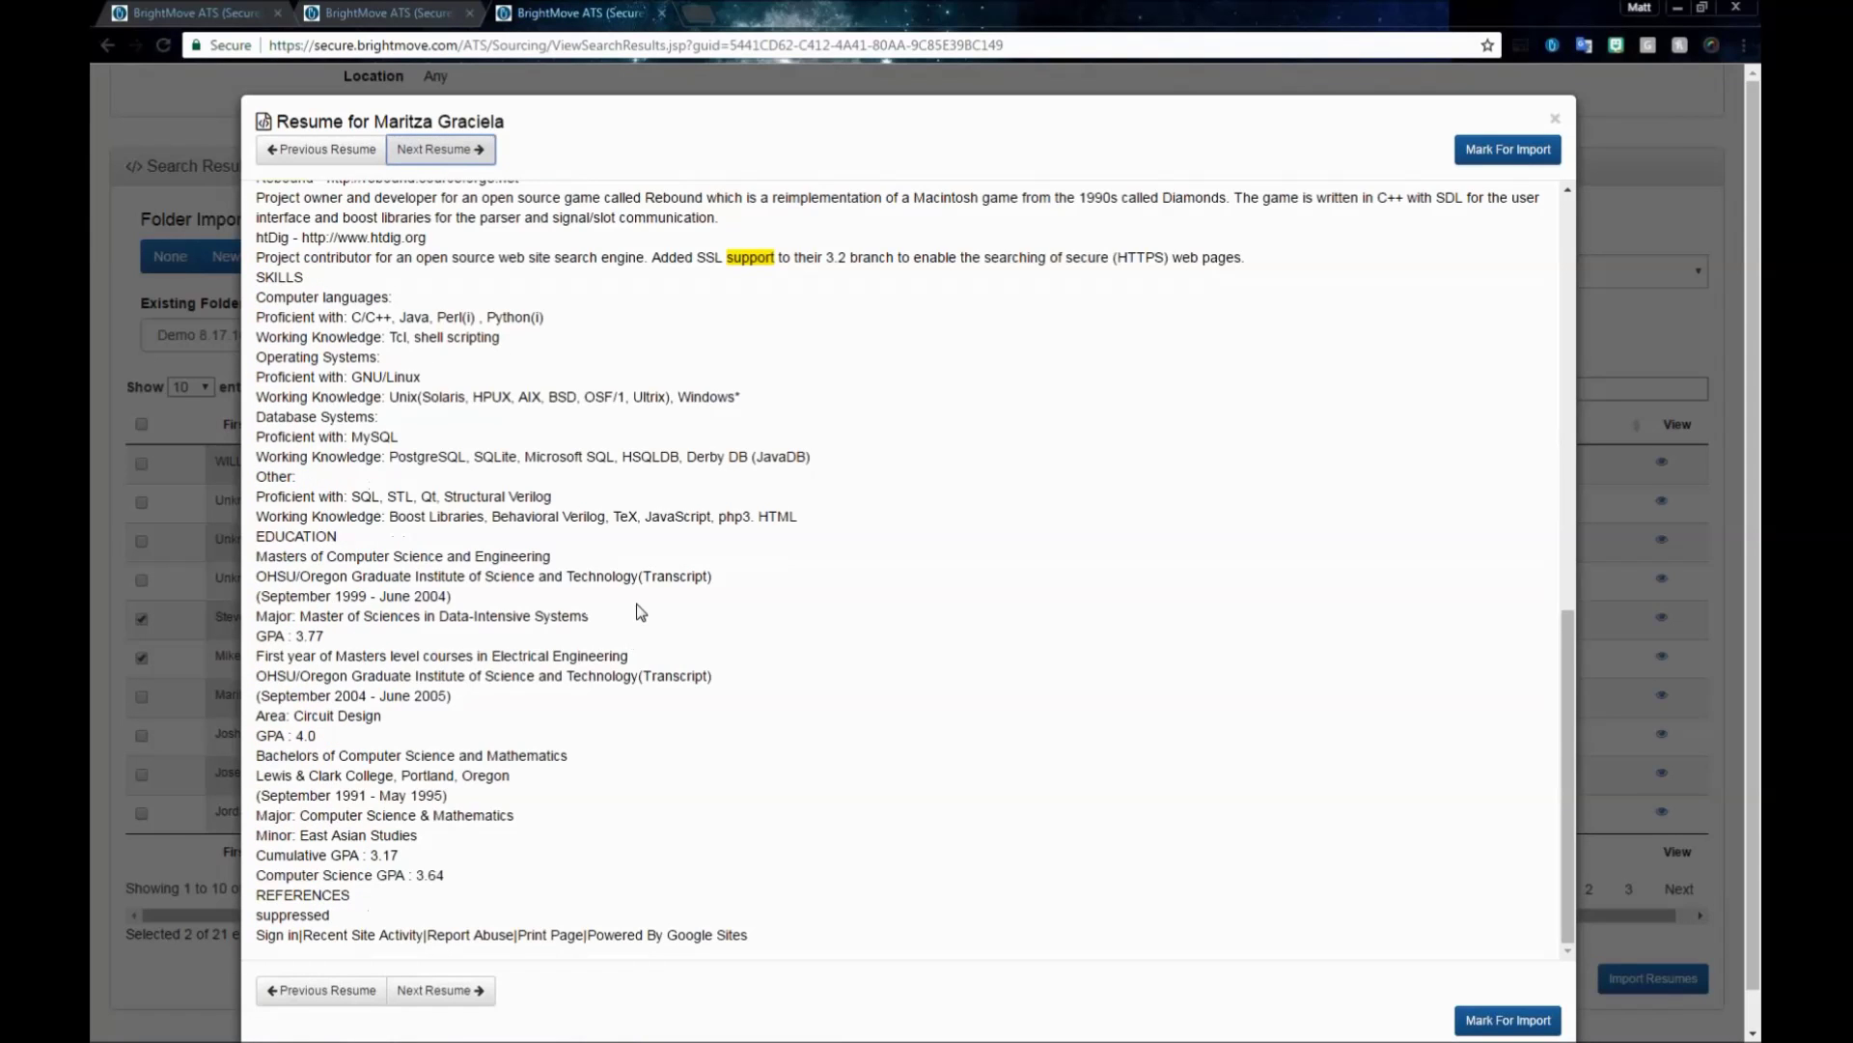
scroll(641, 610, "up", 5)
key("Right")
left_click(1510, 156)
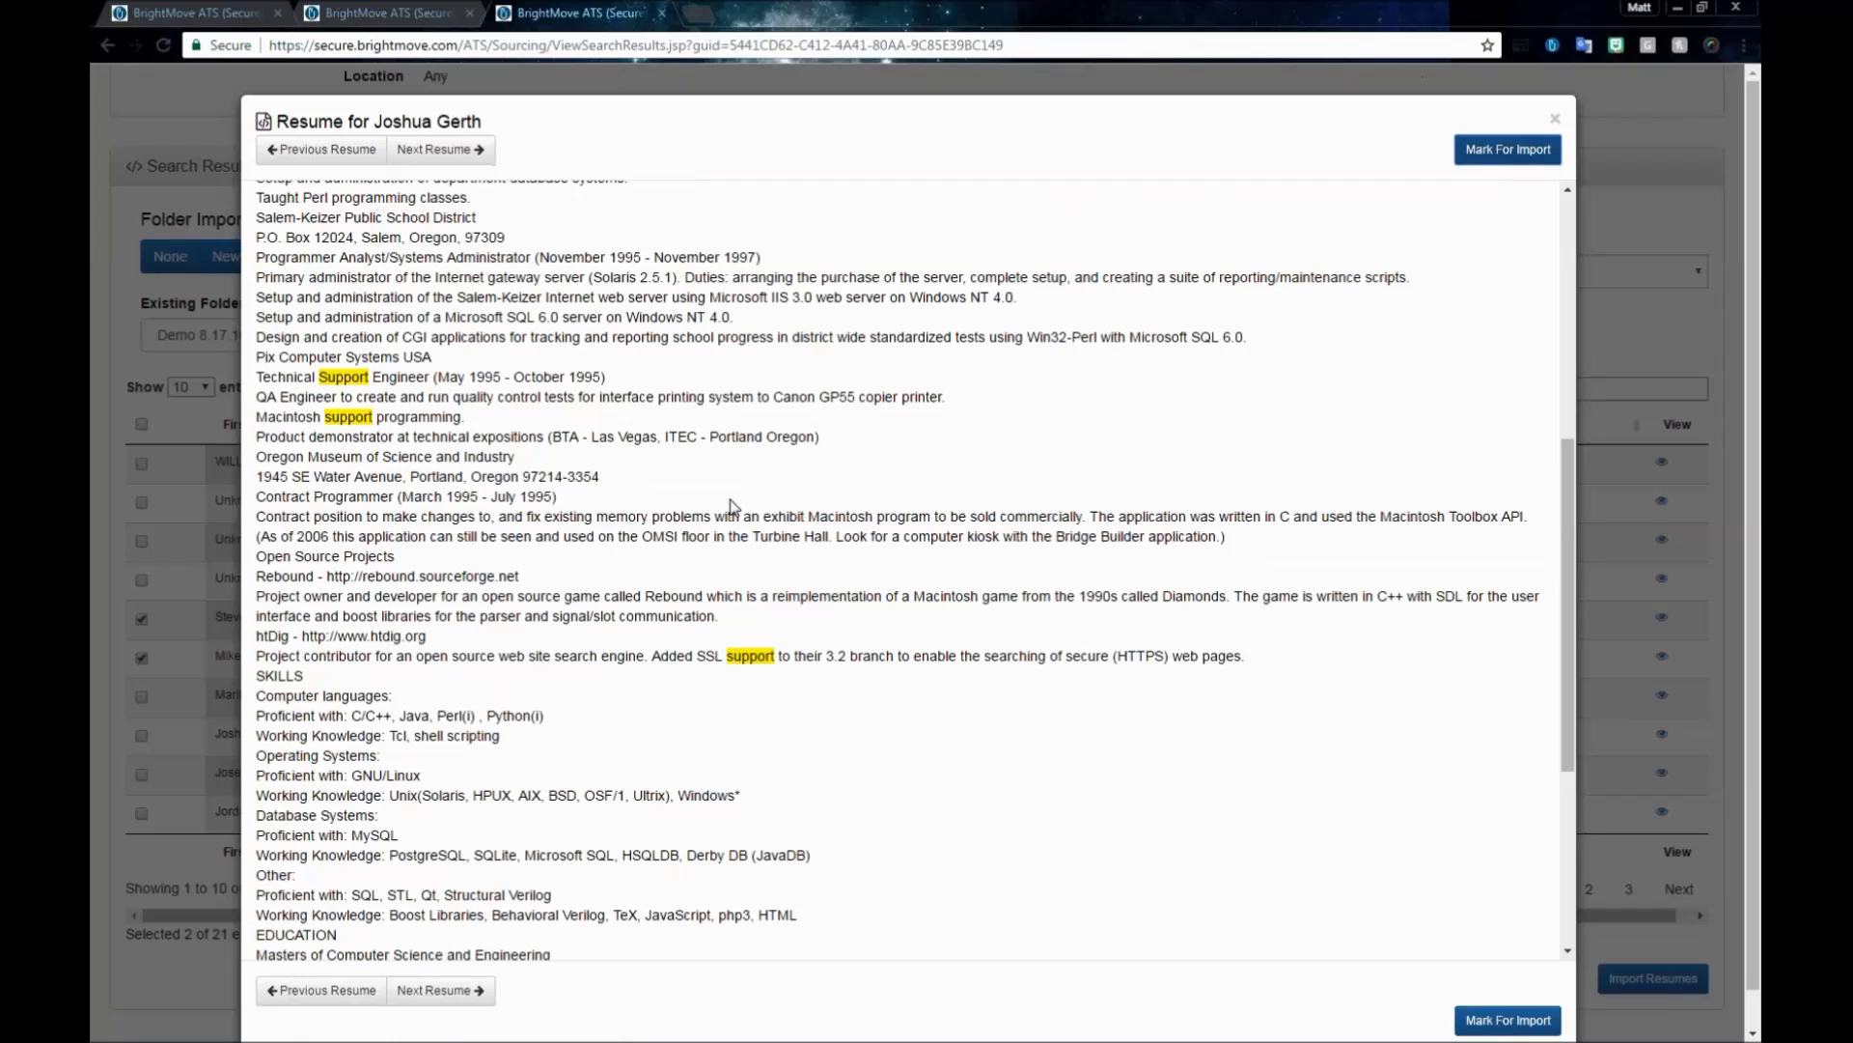
left_click(1555, 118)
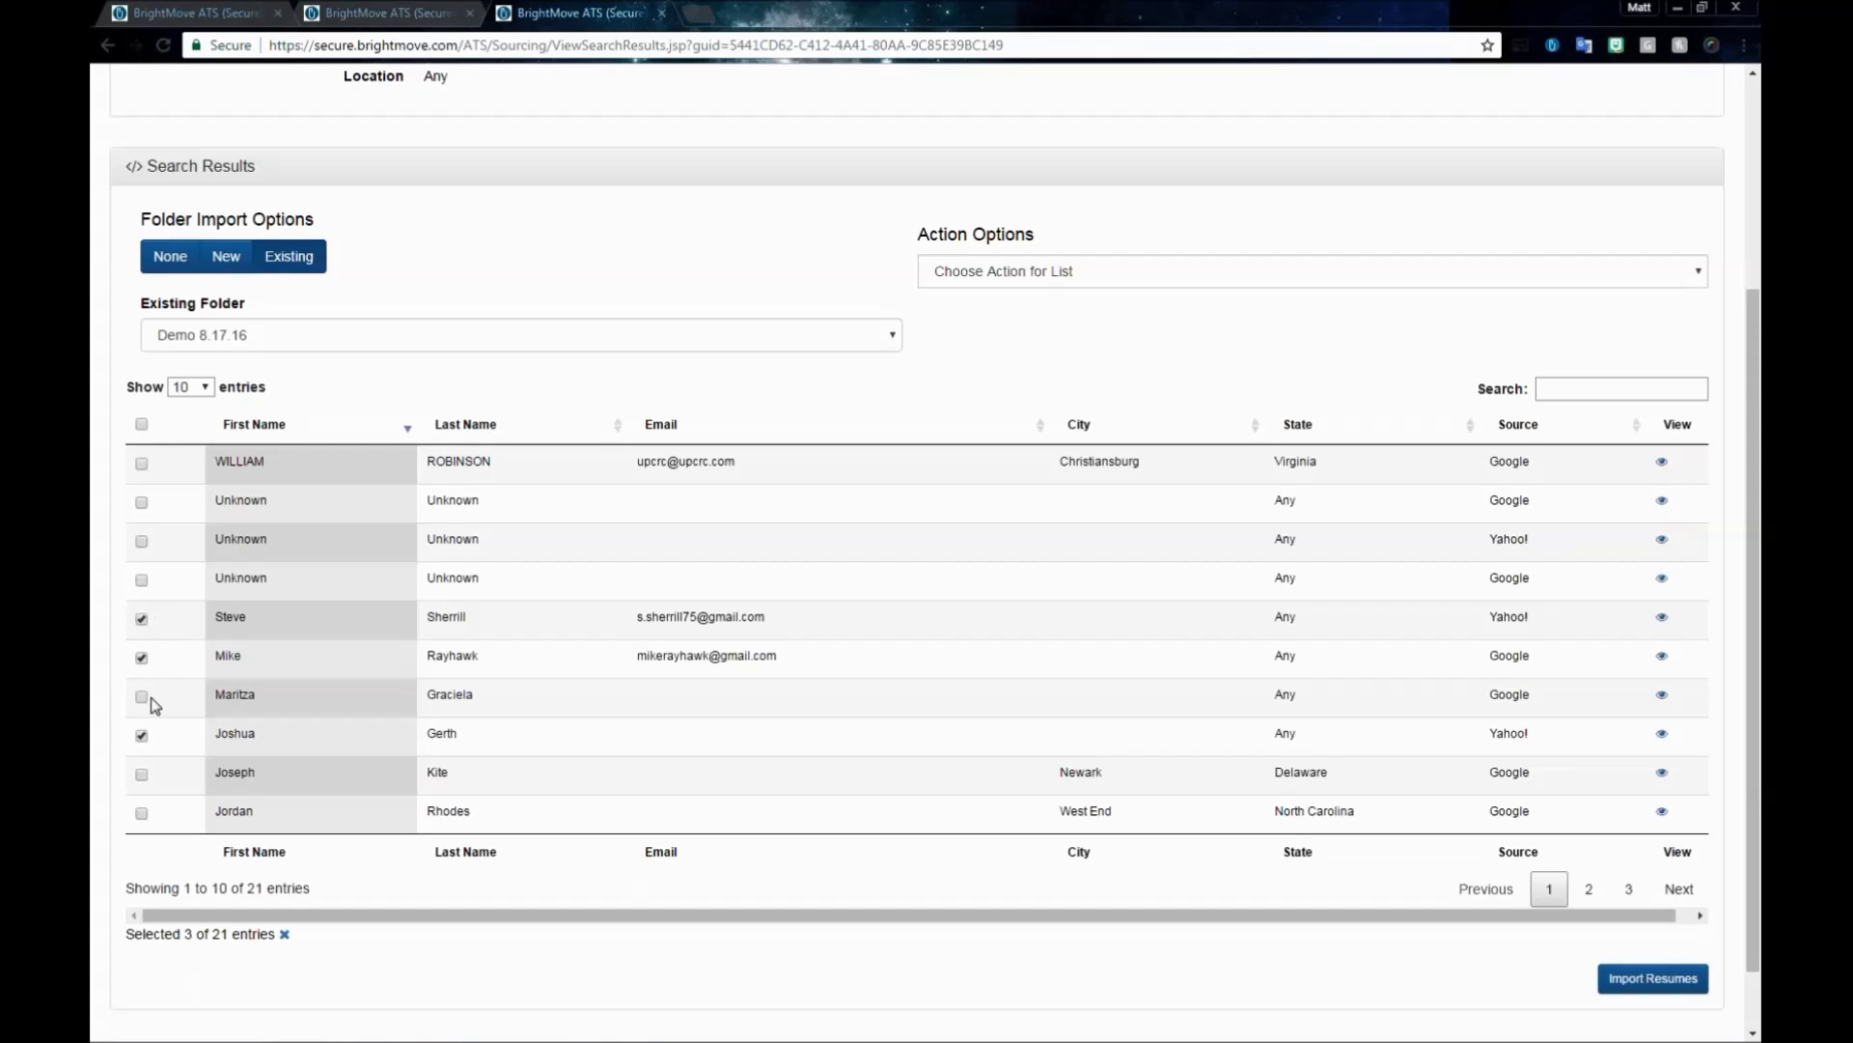
- Import the three marked candidates into the Demo 8.17.16 folder
left_click(1654, 980)
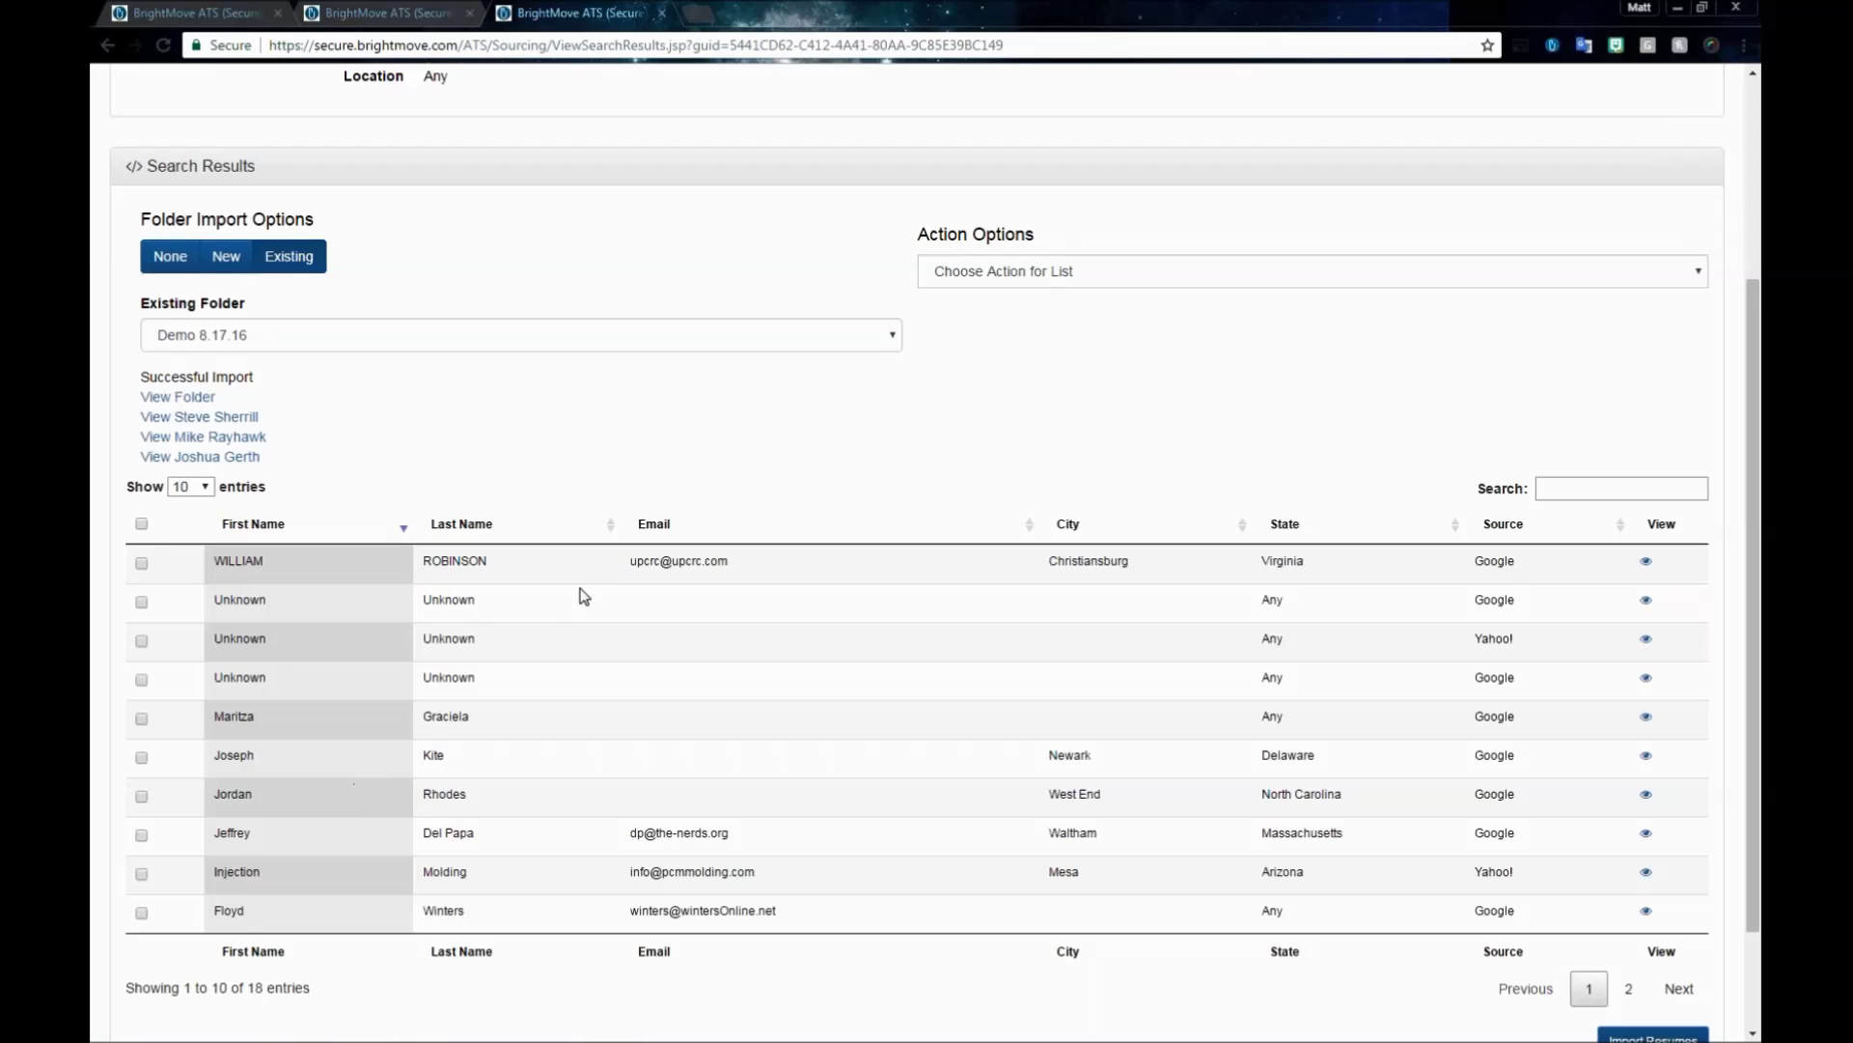
- Tick three more candidates, including the Newark, Delaware and West End, North Carolina ones
left_click(141, 719)
left_click(141, 758)
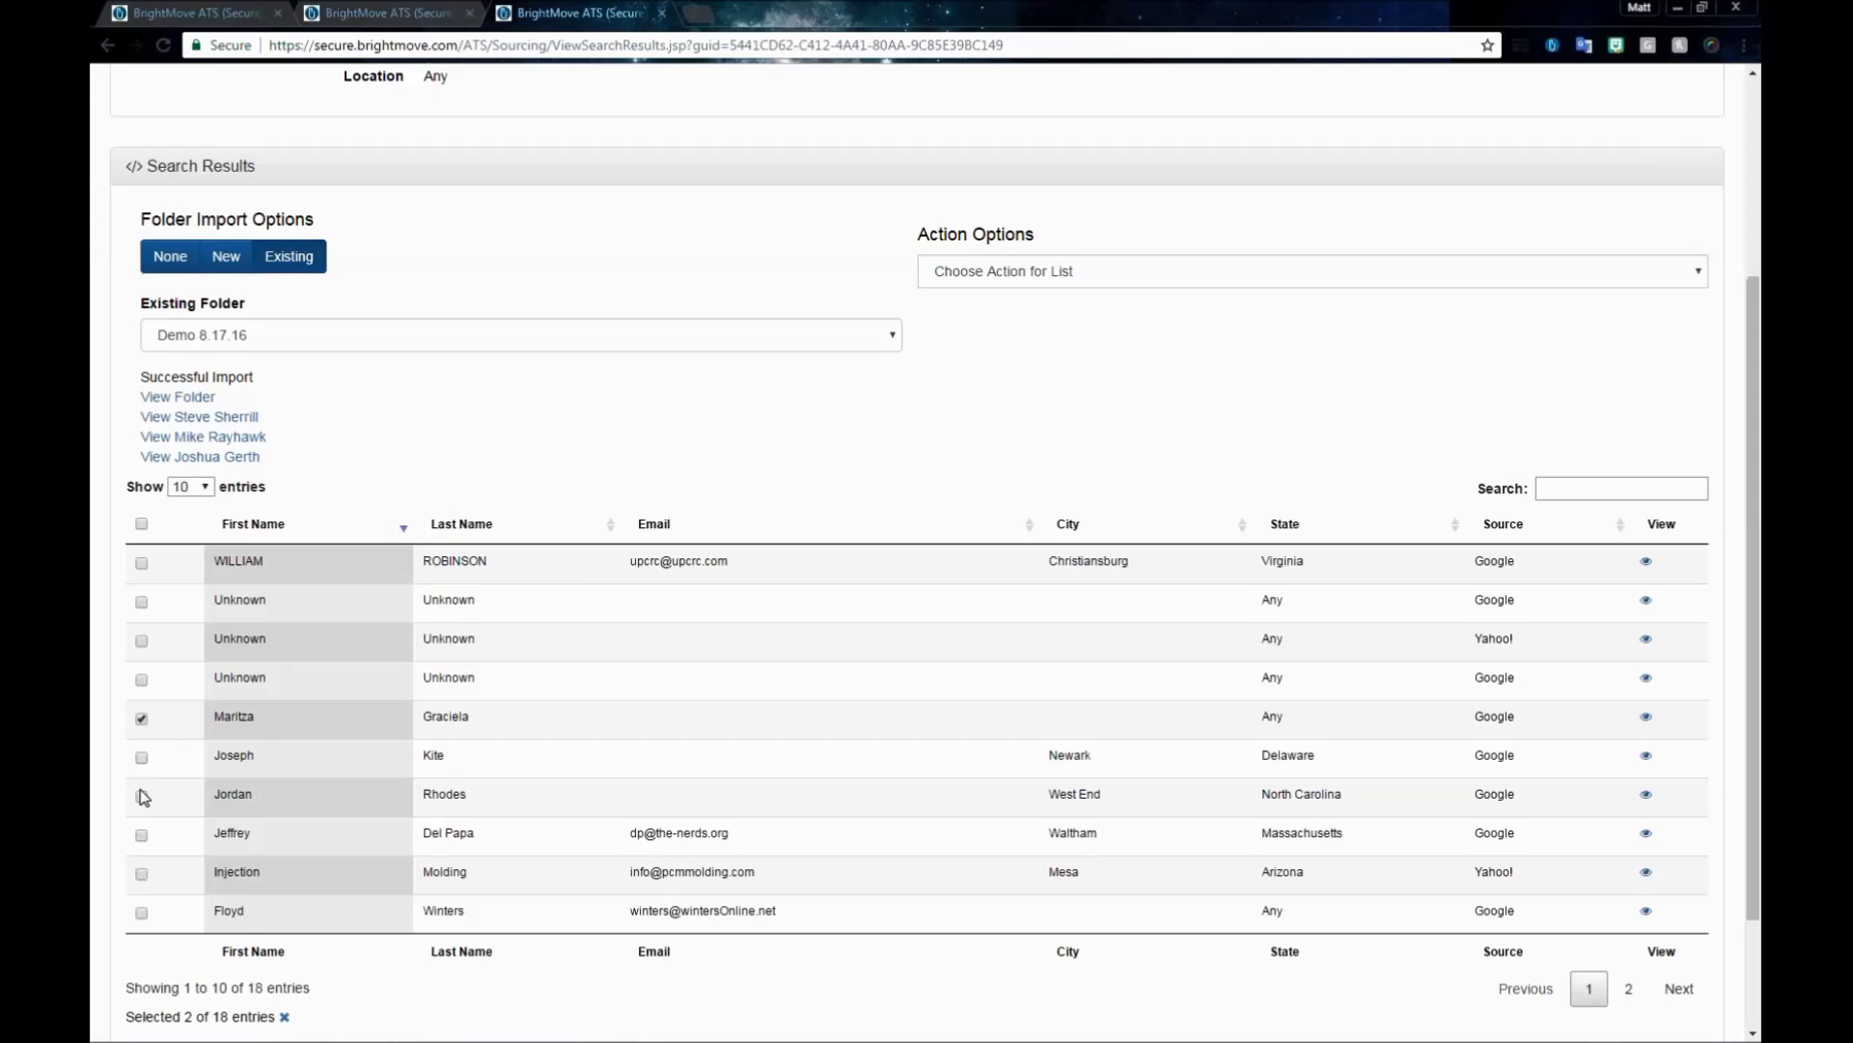
left_click(141, 797)
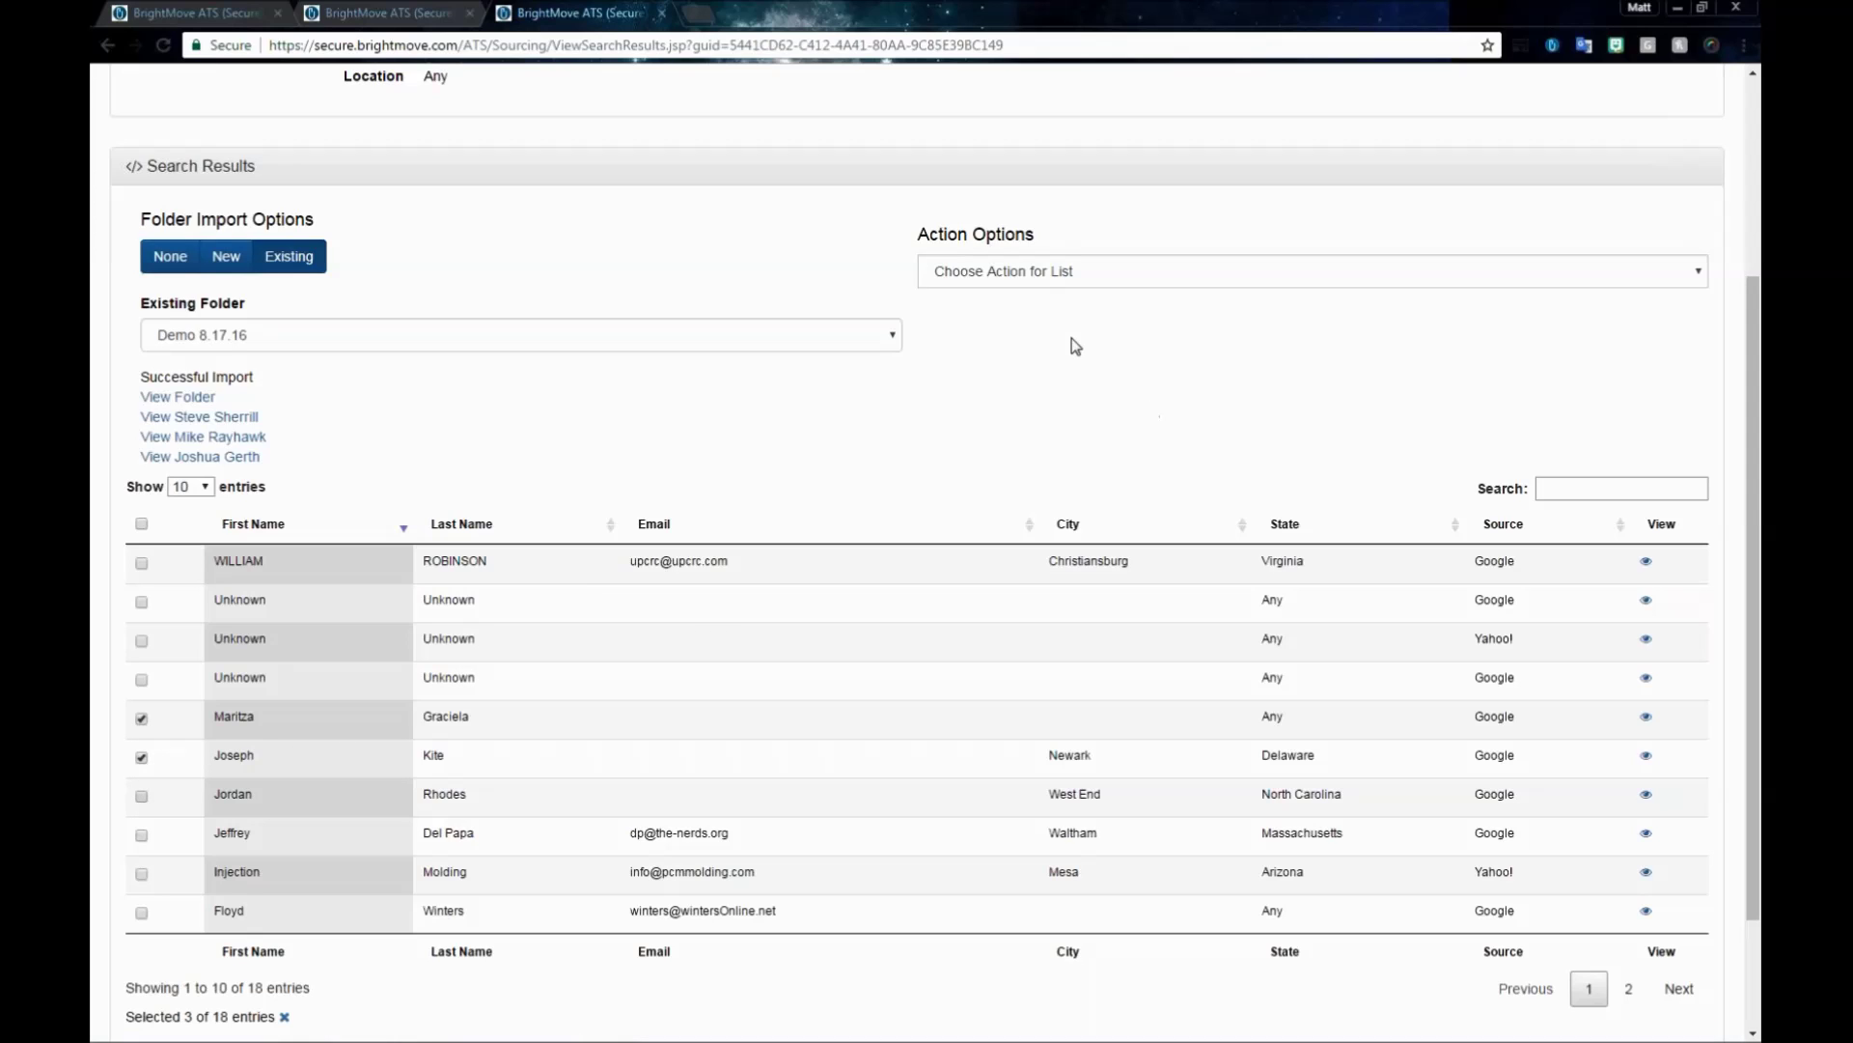
left_click(1068, 276)
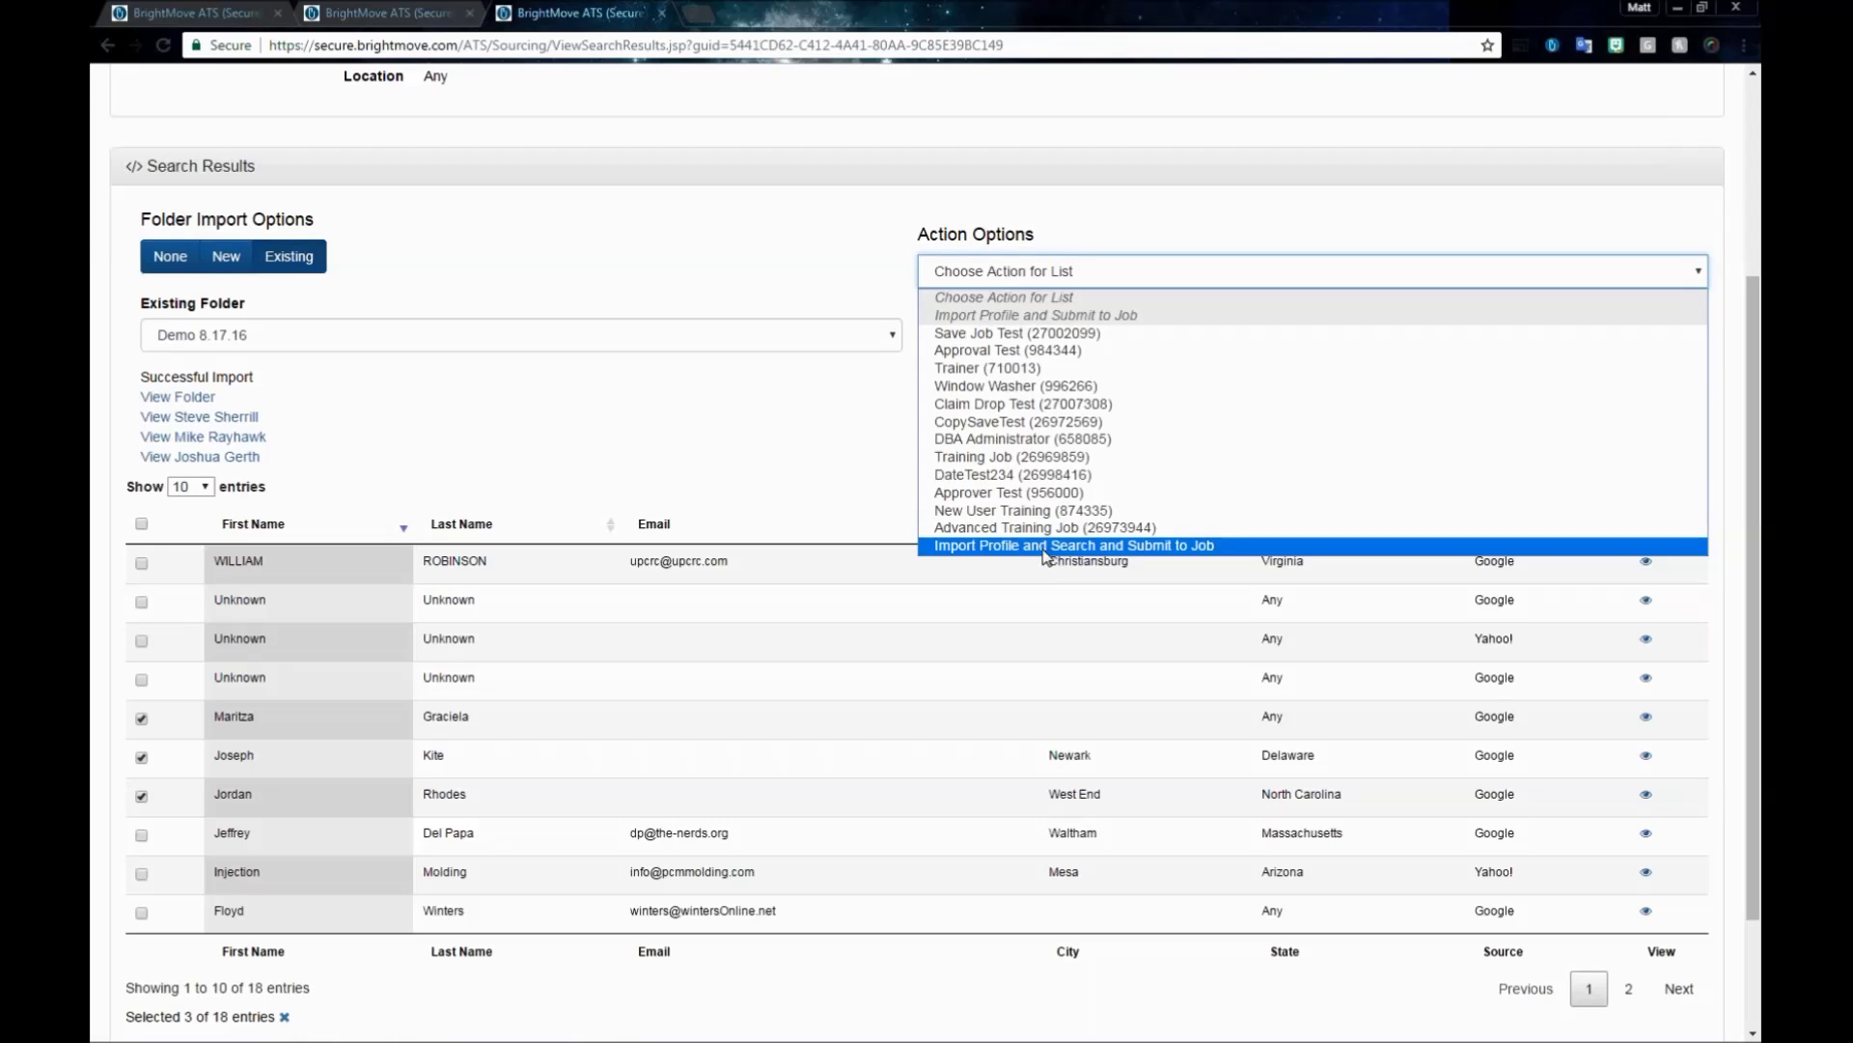
left_click(799, 465)
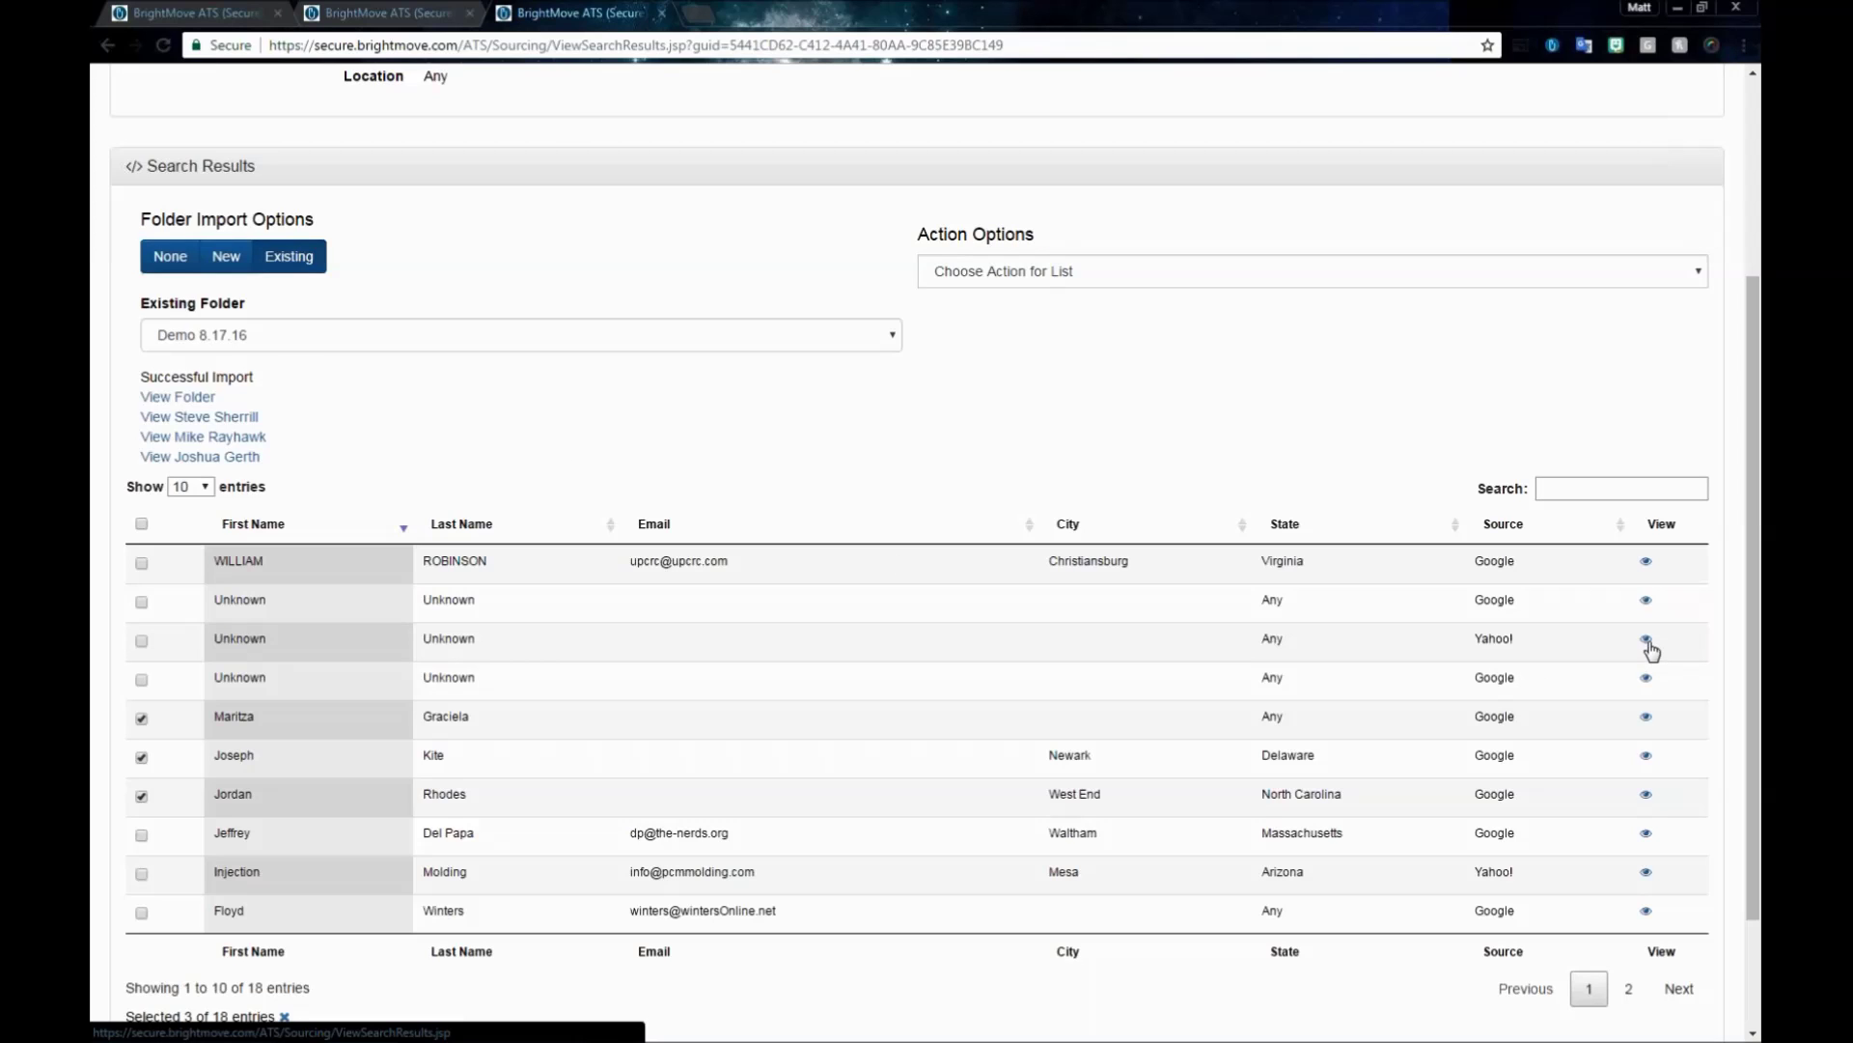
- Page through to the Christiansburg, Virginia candidate's resume and mark it for import, making 4 of 18 selected
left_click(1648, 757)
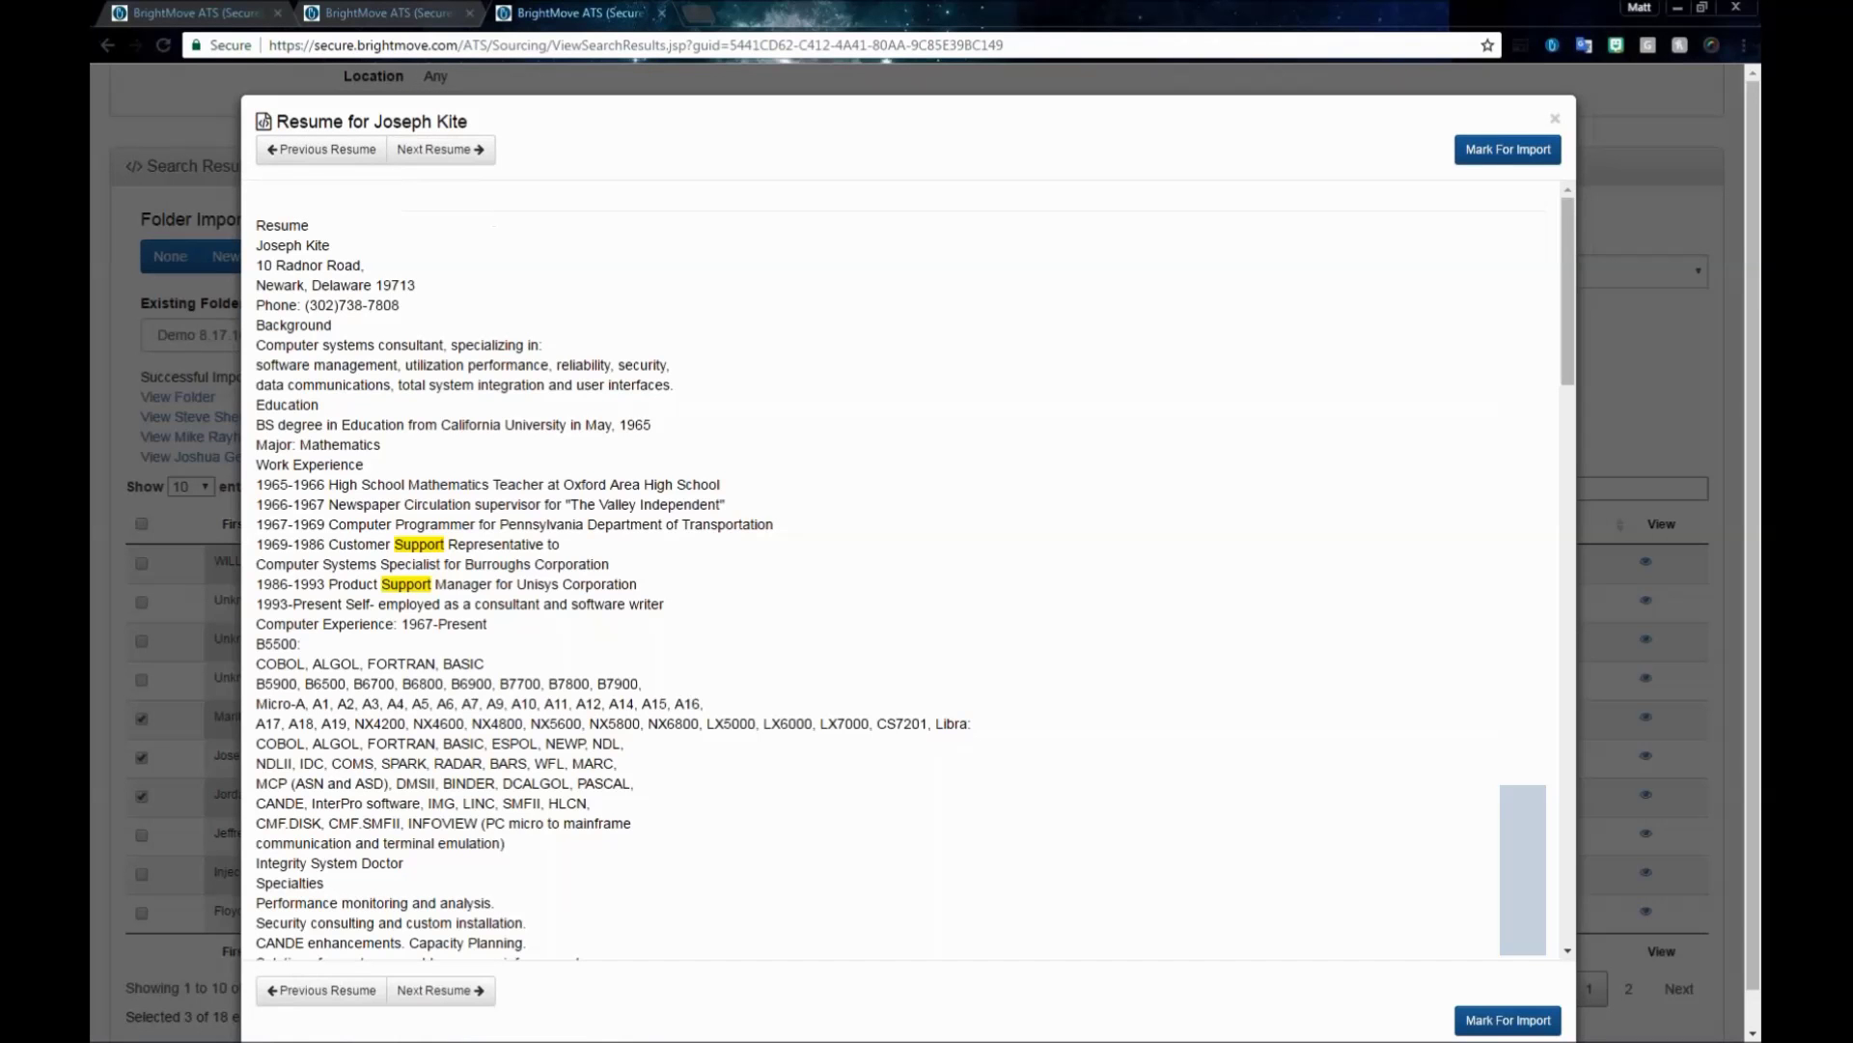
left_click(444, 148)
left_click(450, 157)
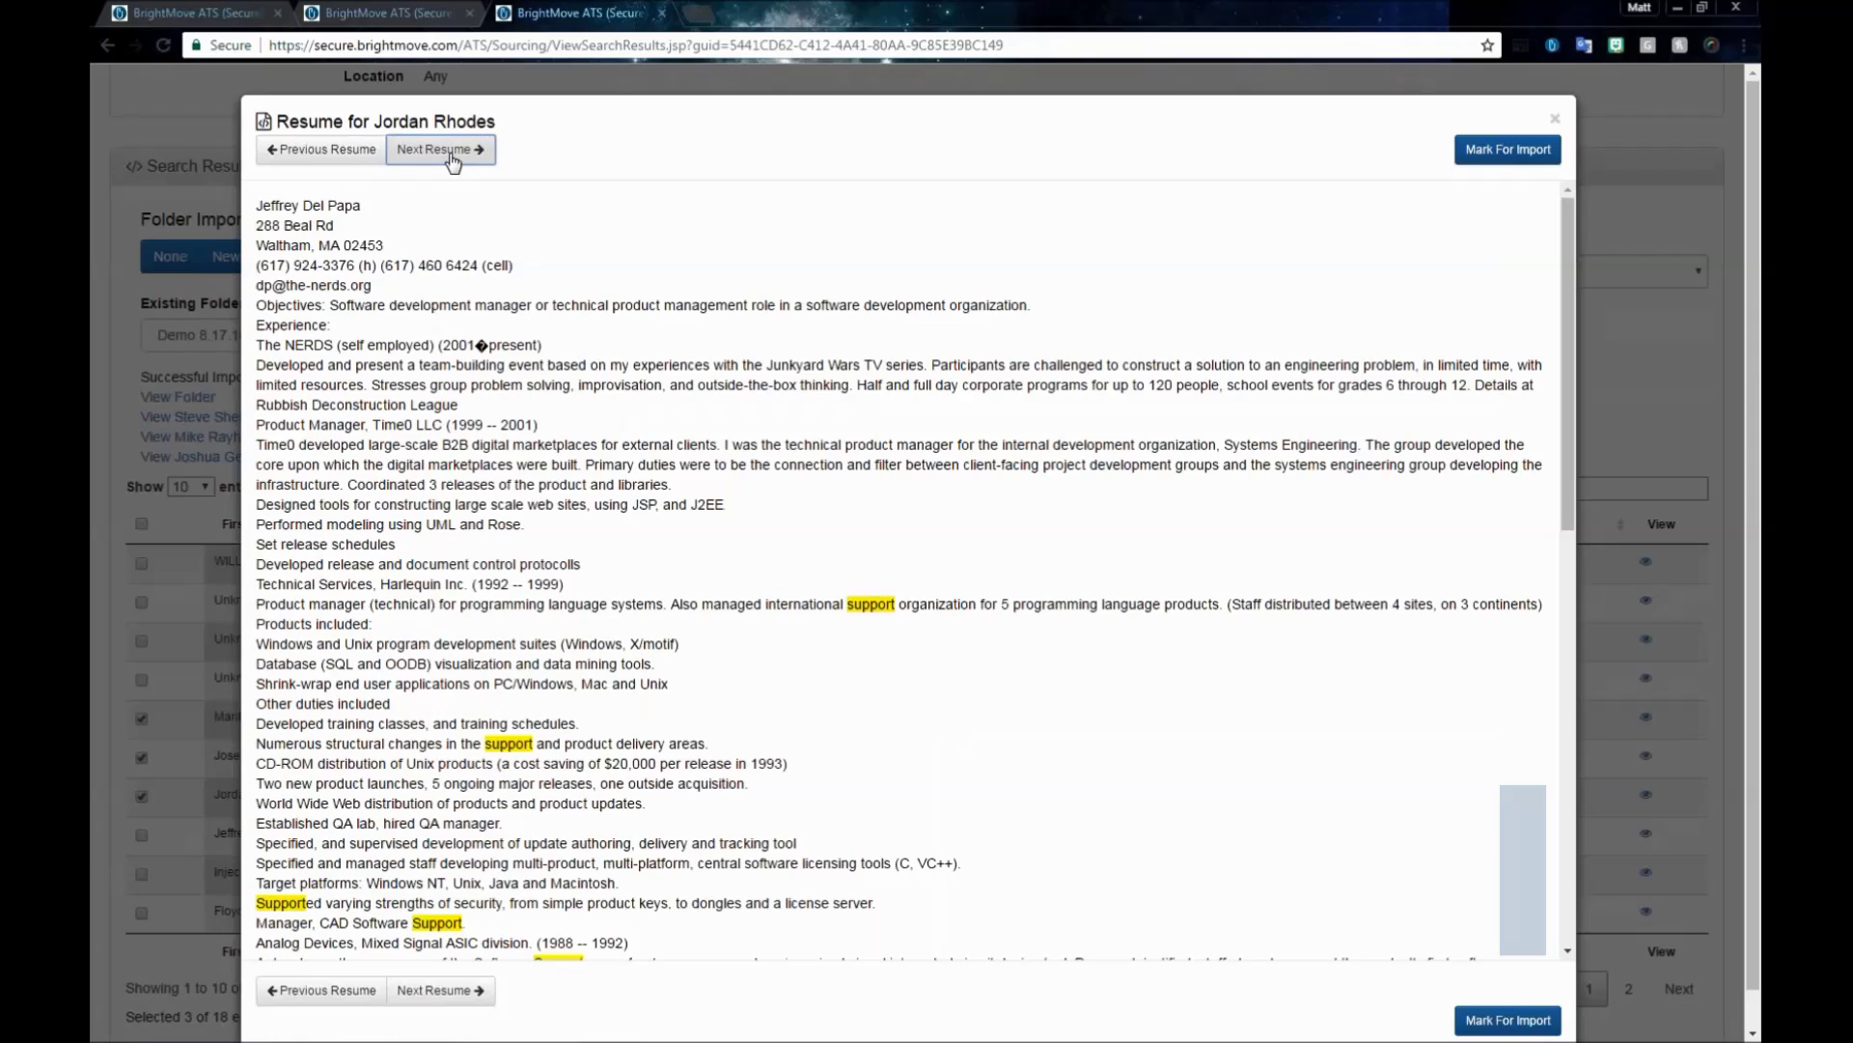
left_click(453, 160)
left_click(453, 160)
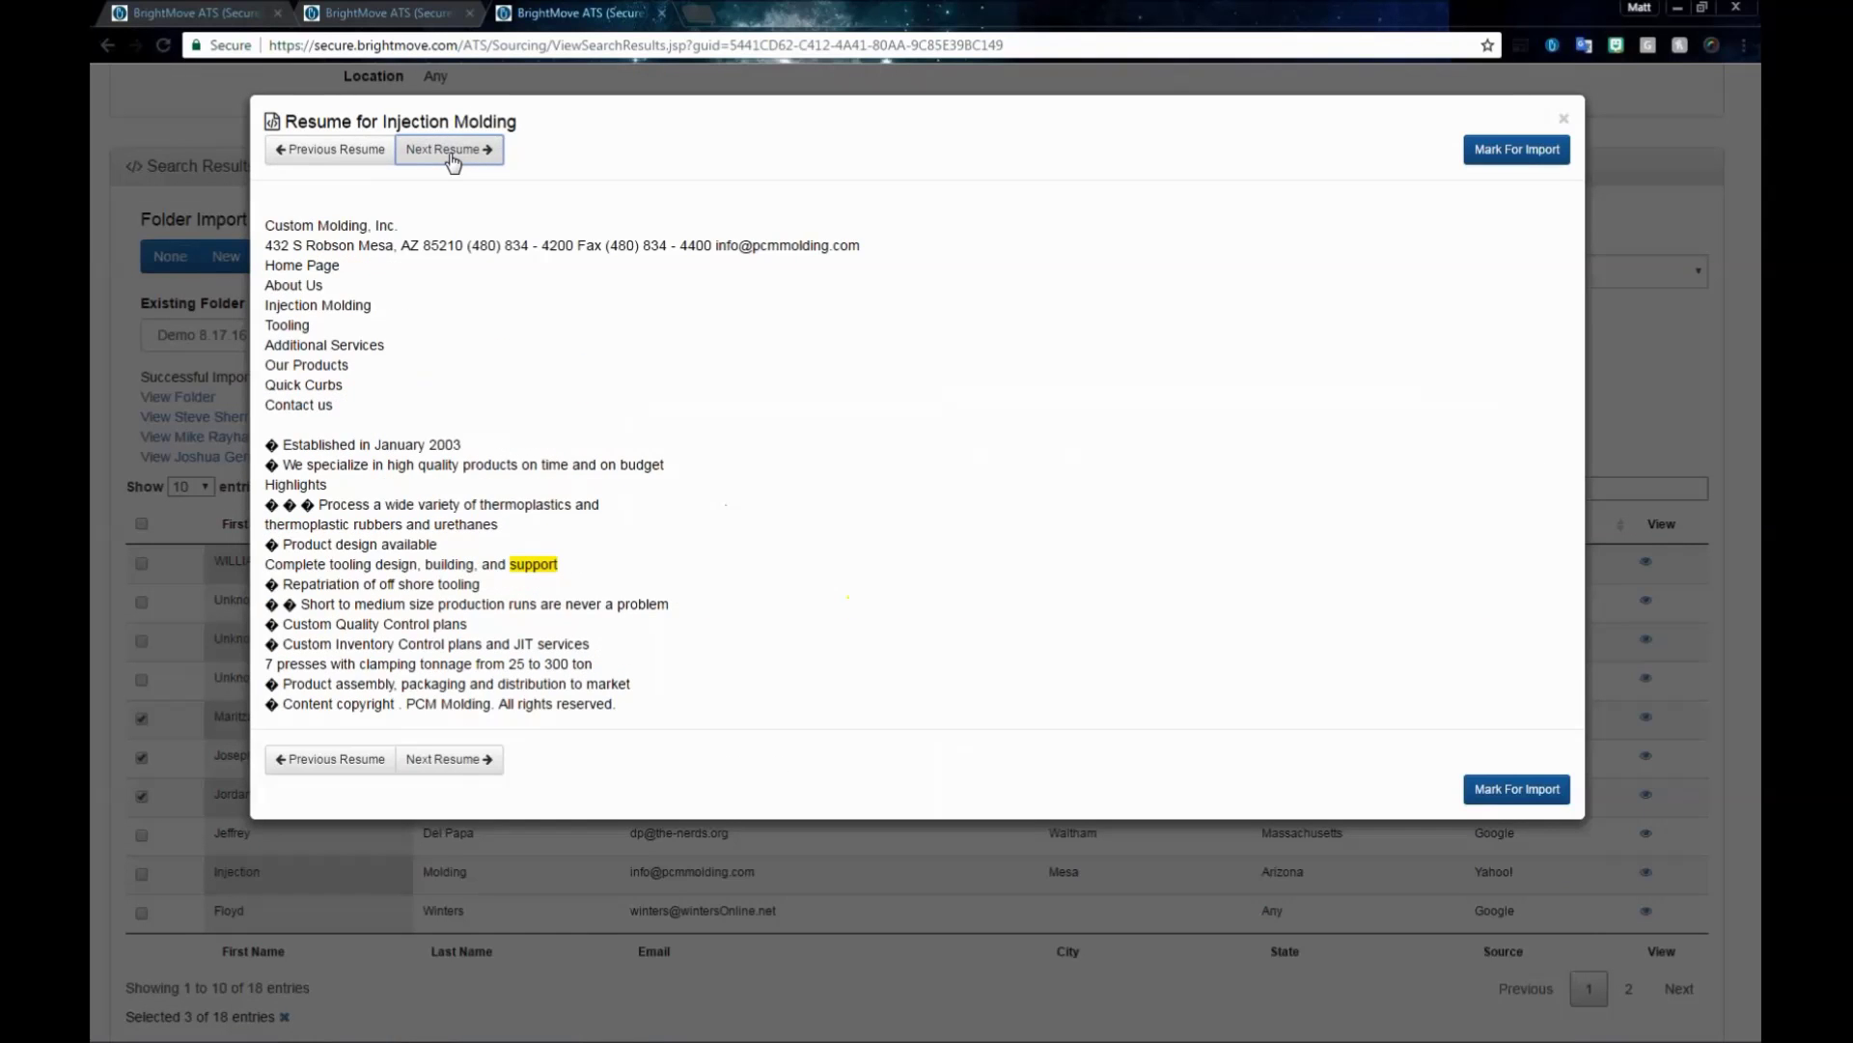
left_click(453, 159)
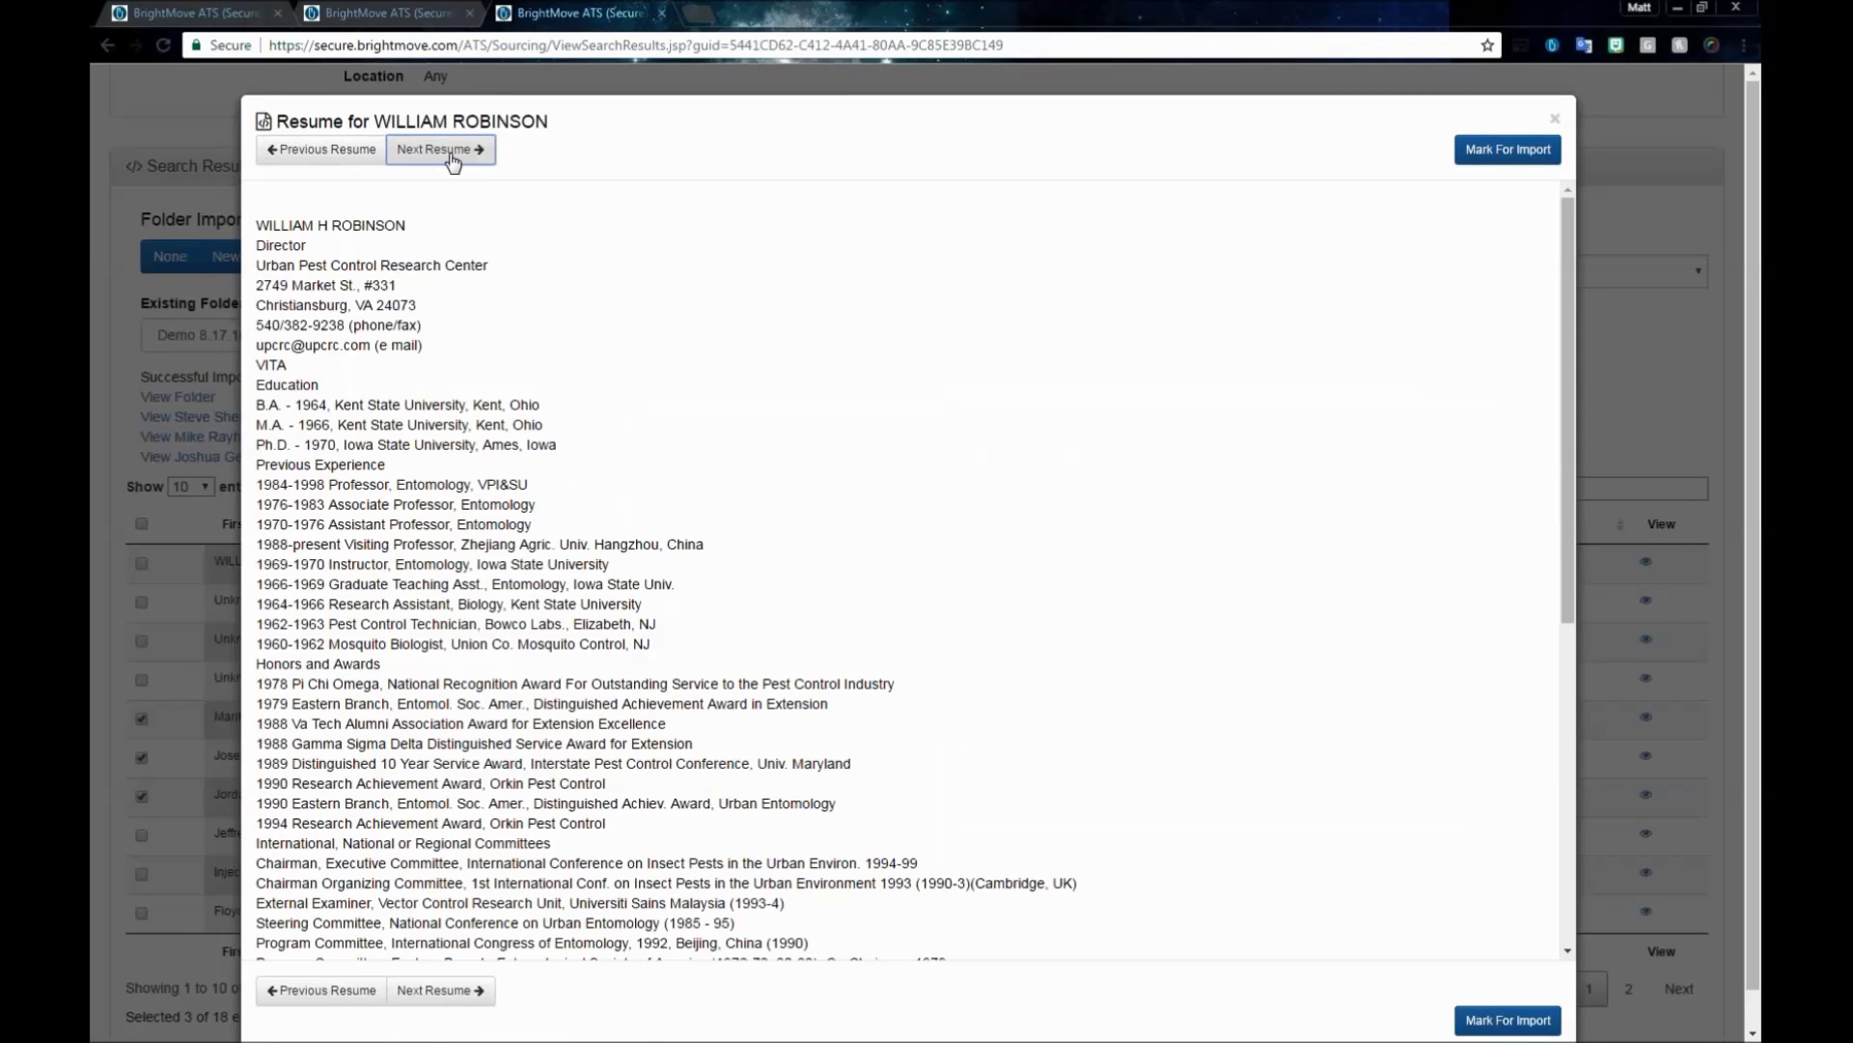
scroll(1315, 431, "down", 6)
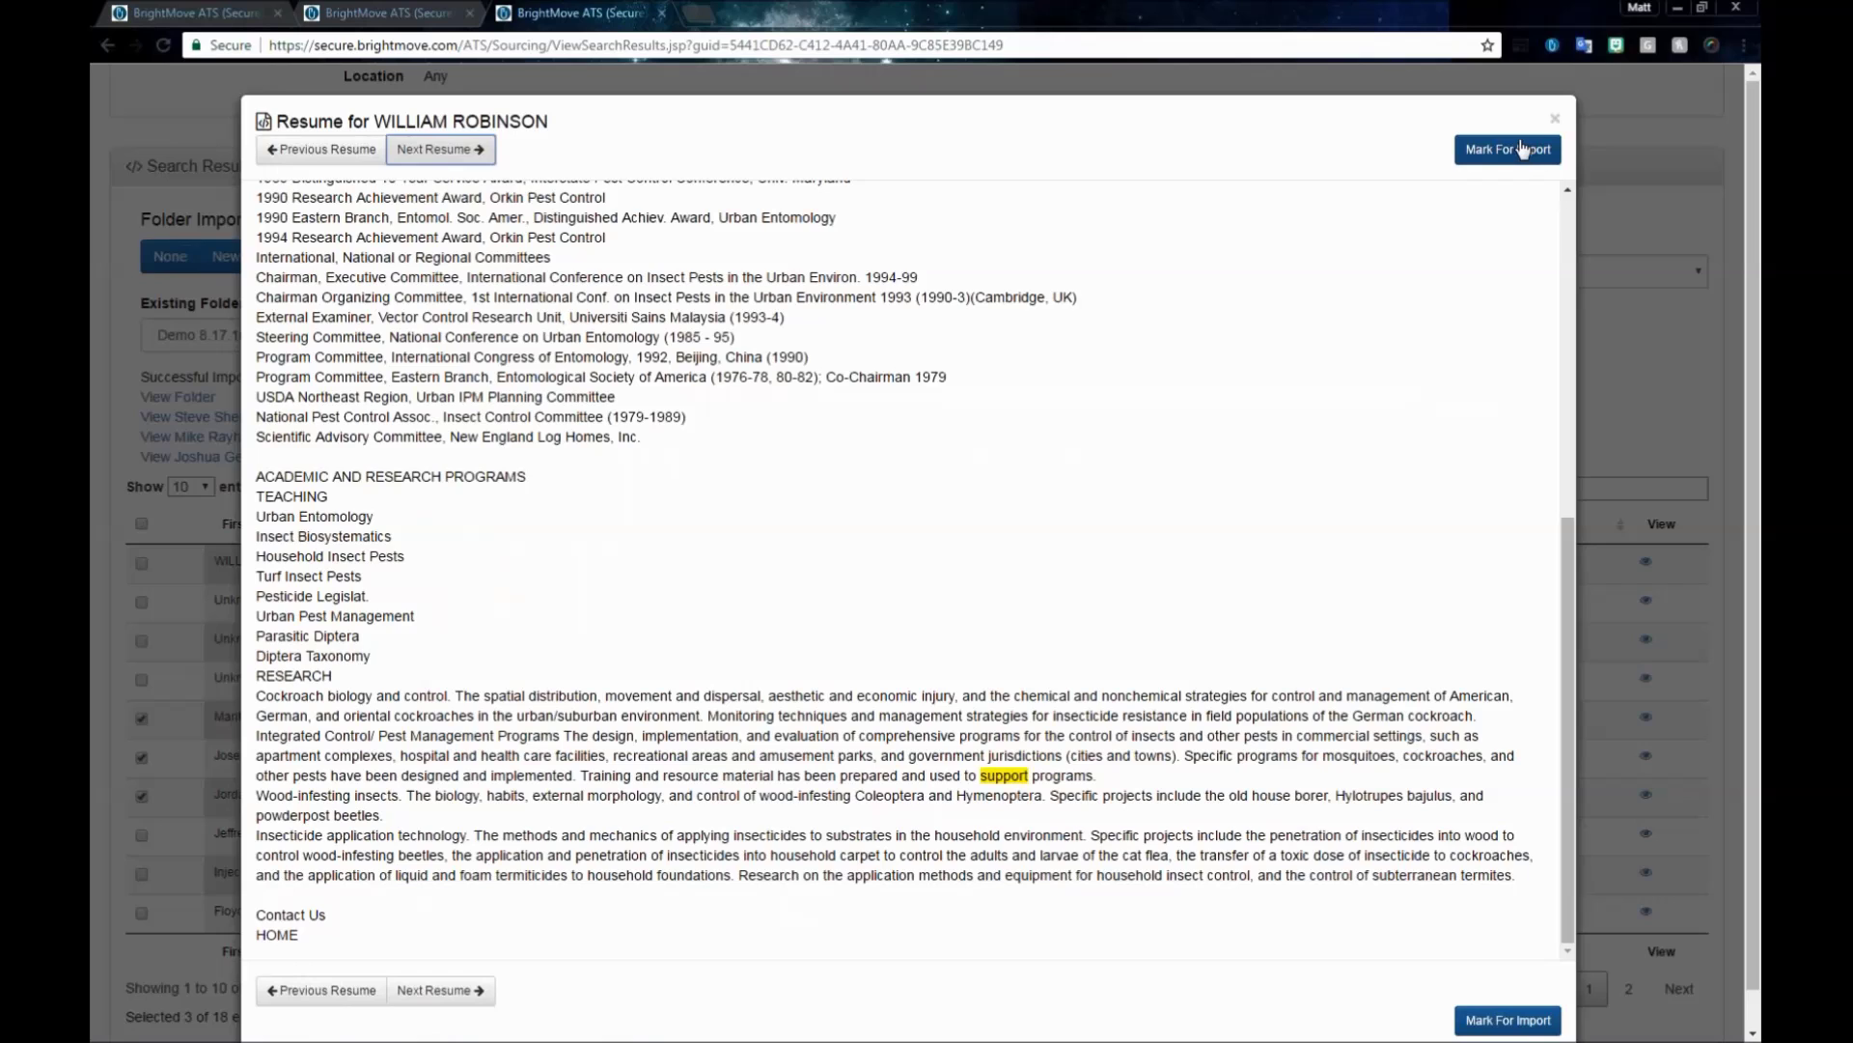
left_click(1522, 149)
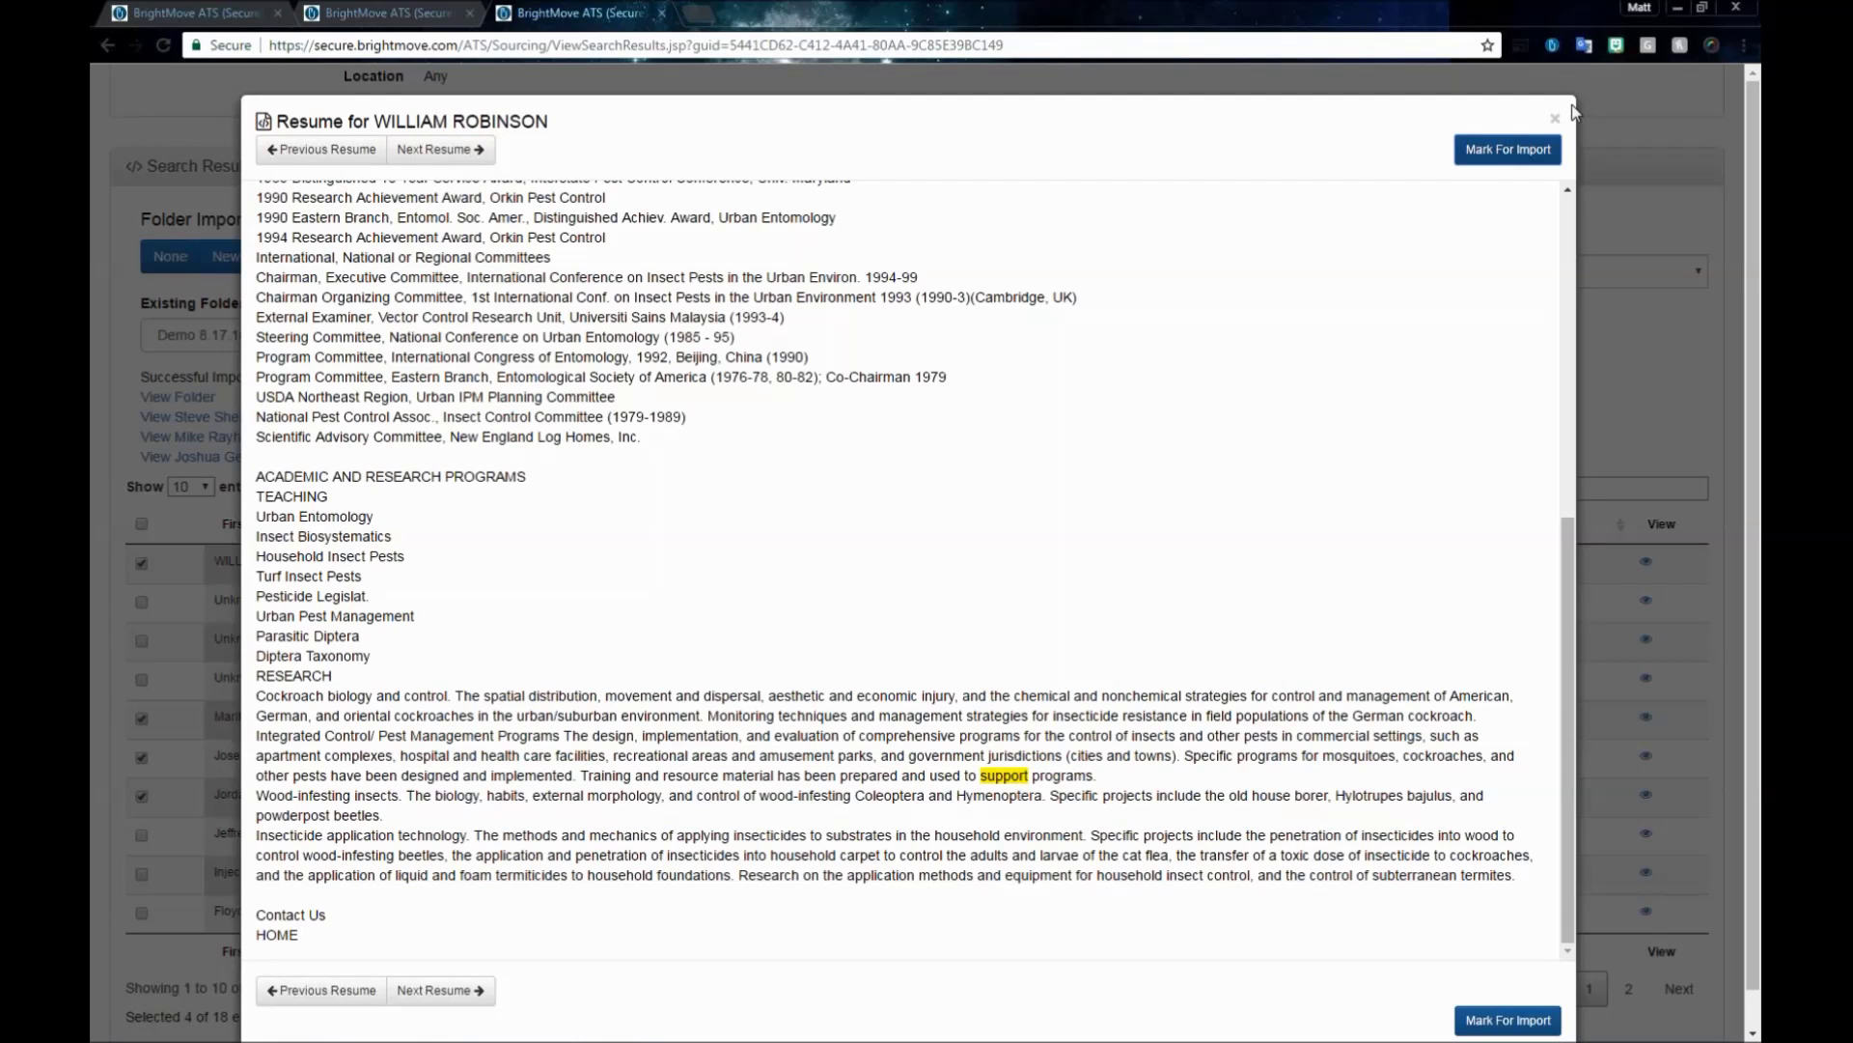
left_click(1555, 118)
scroll(1435, 348, "down", 1)
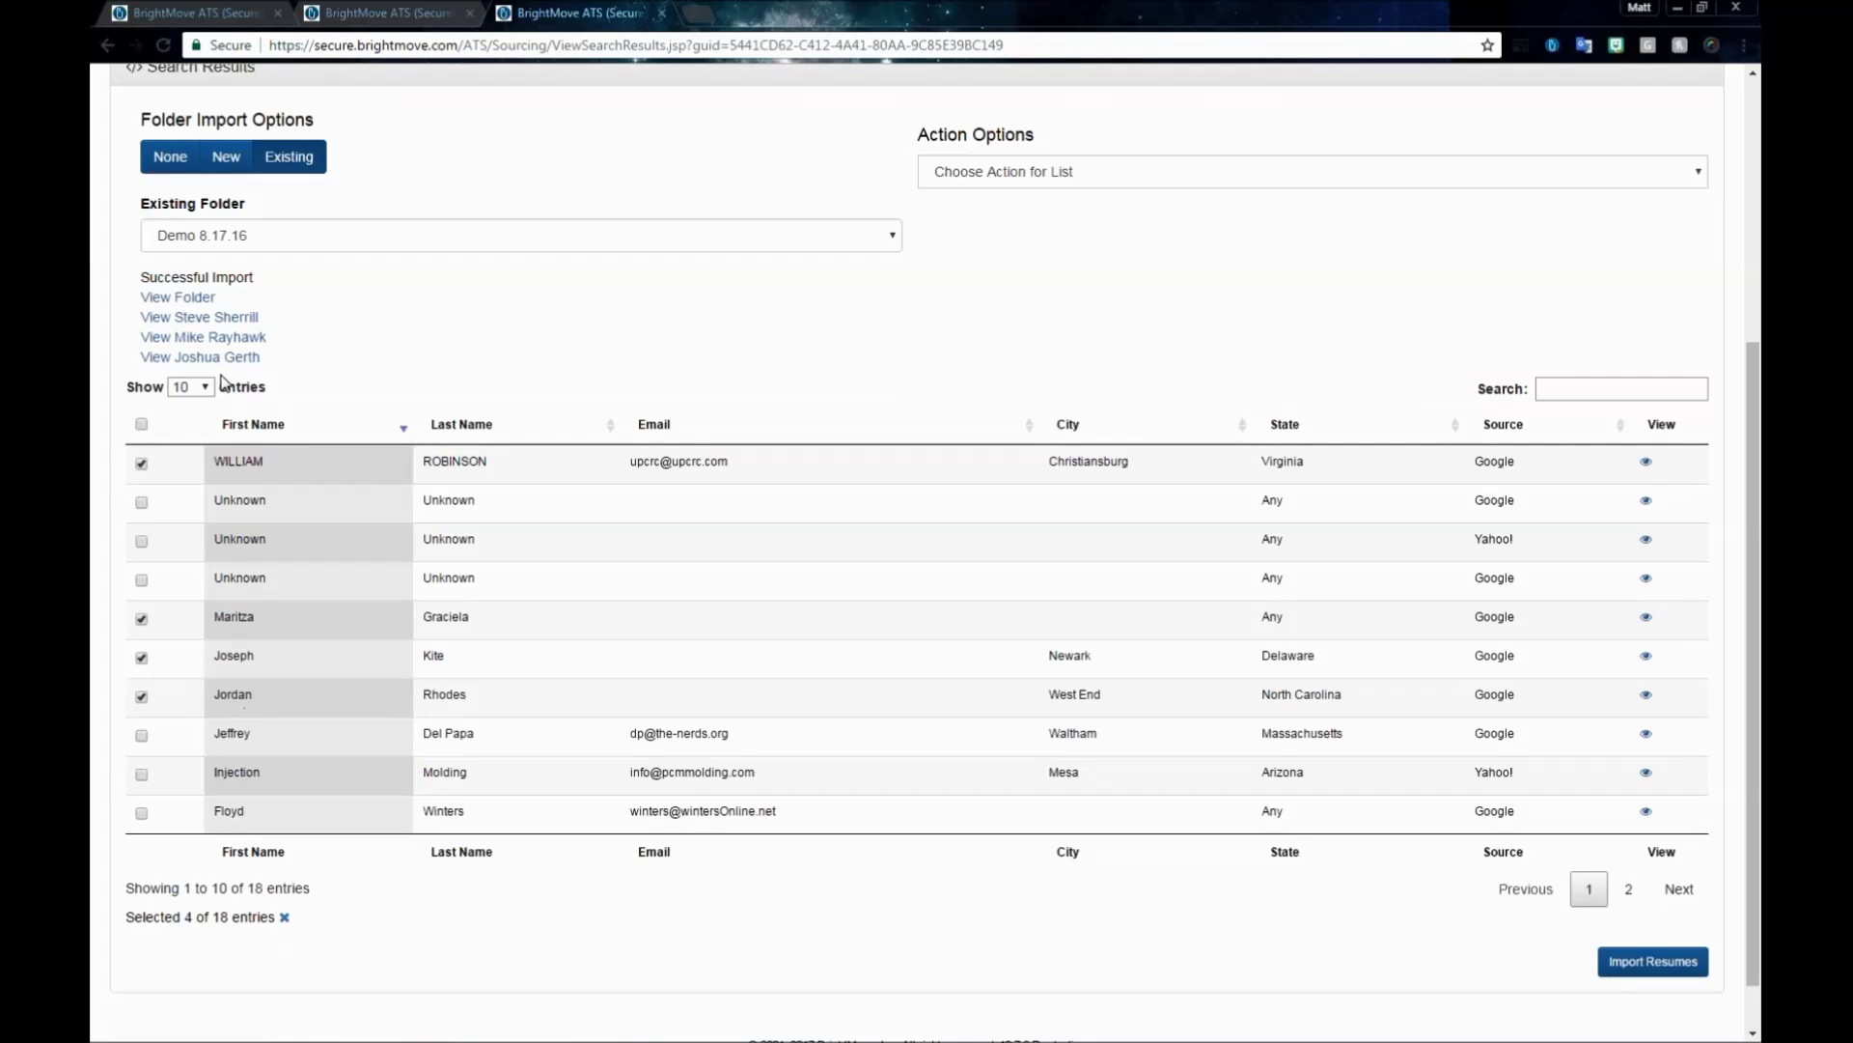
- Switch the results table to 50 entries per page so all 18 sourced candidates appear together
left_click(197, 392)
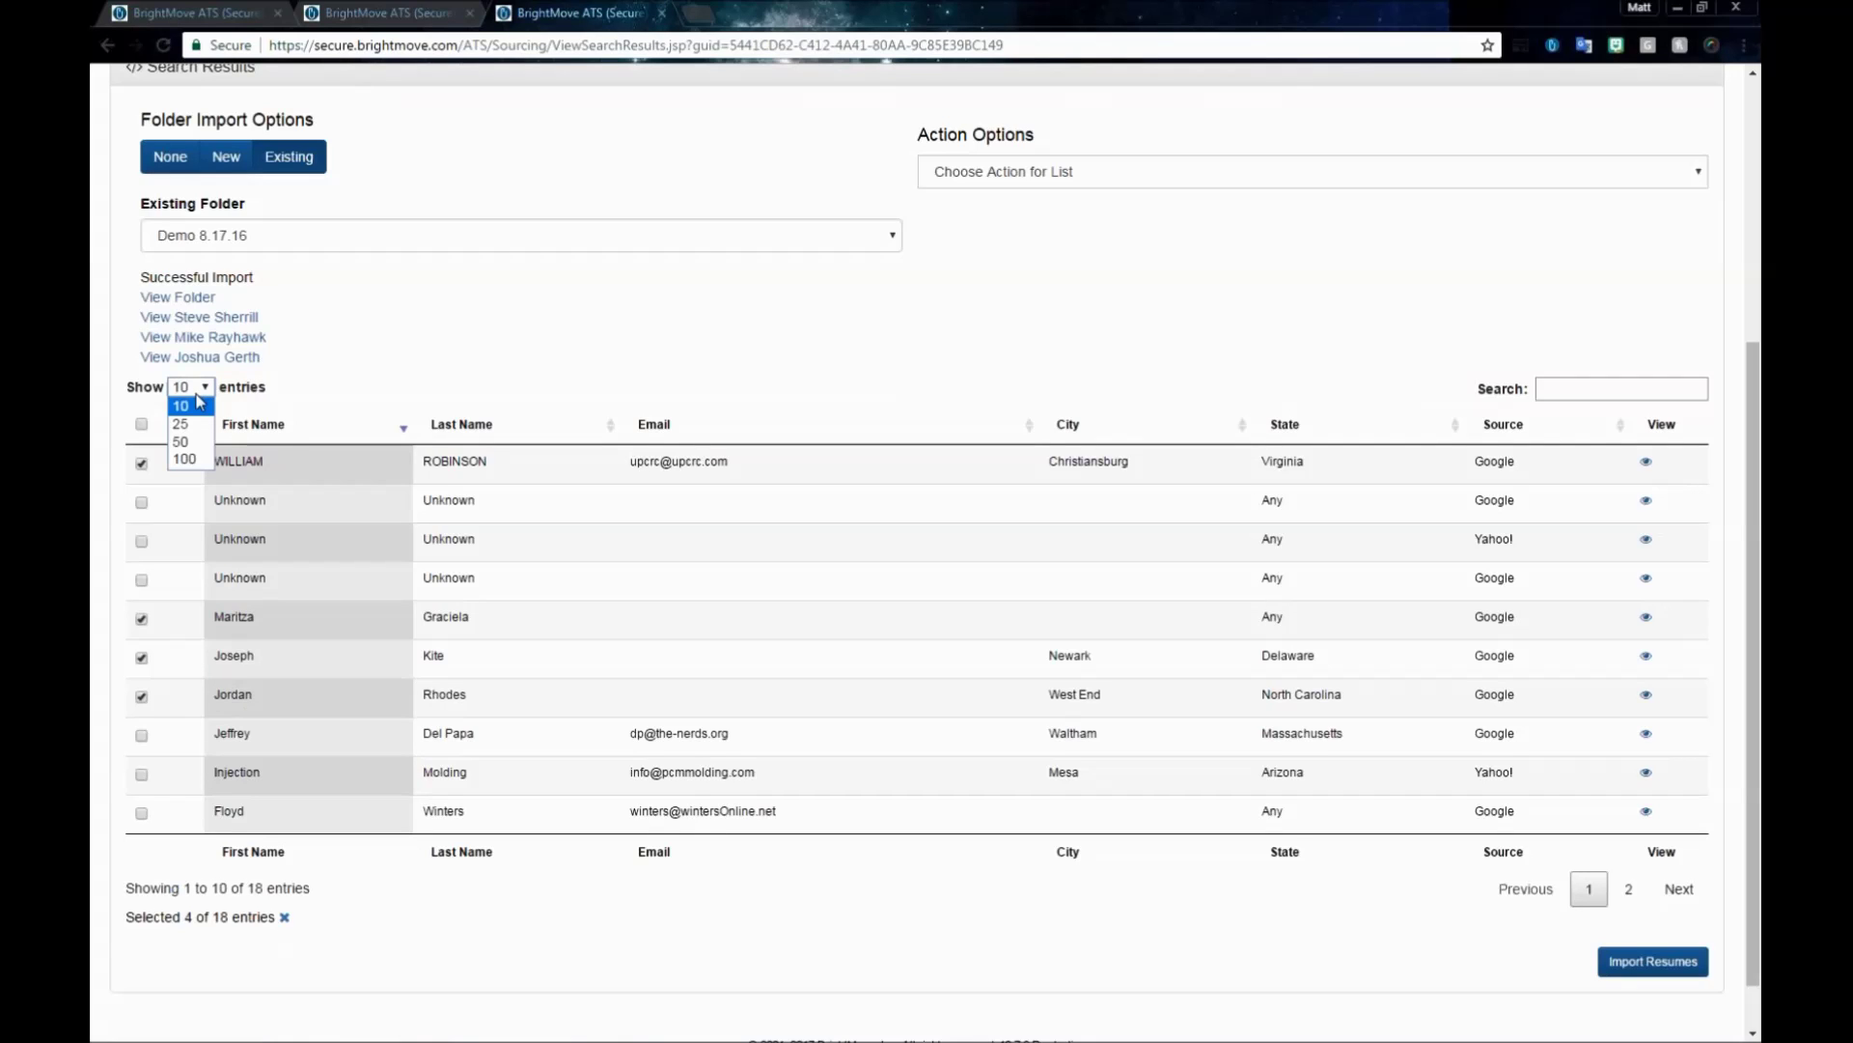
left_click(190, 443)
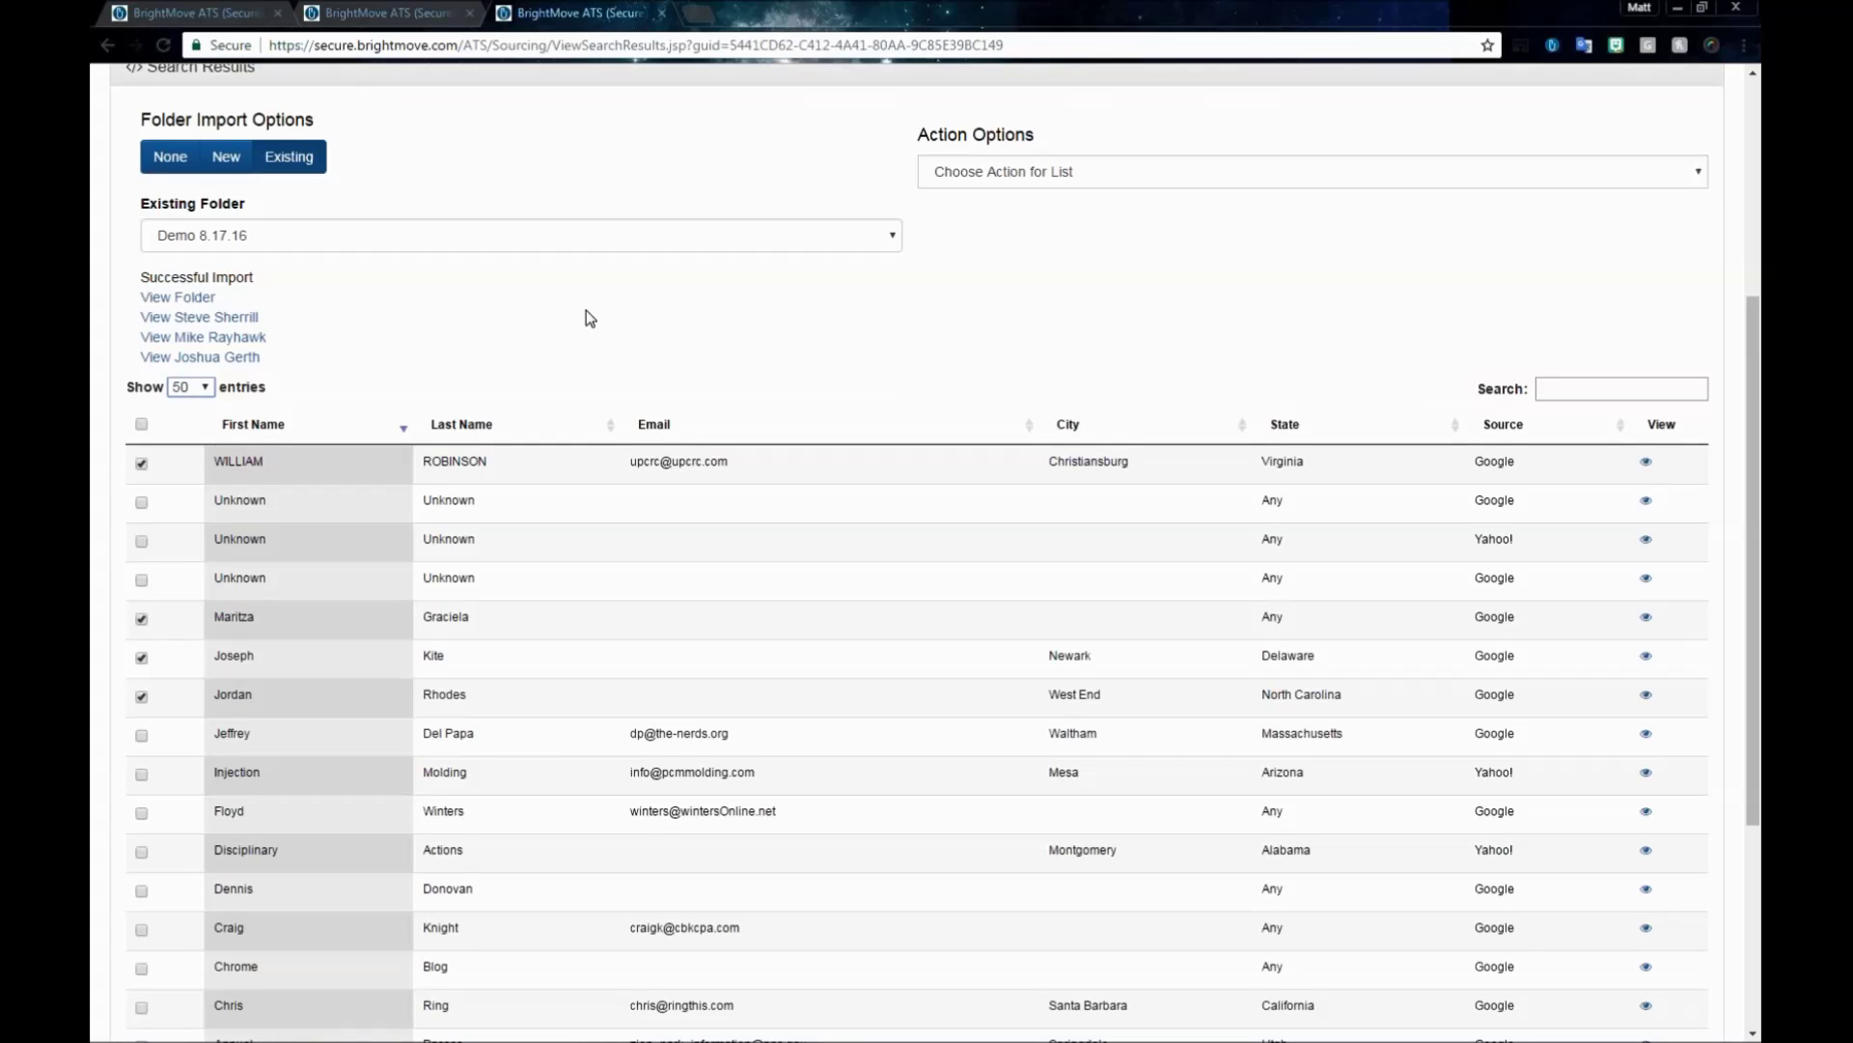
scroll(461, 436, "down", 2)
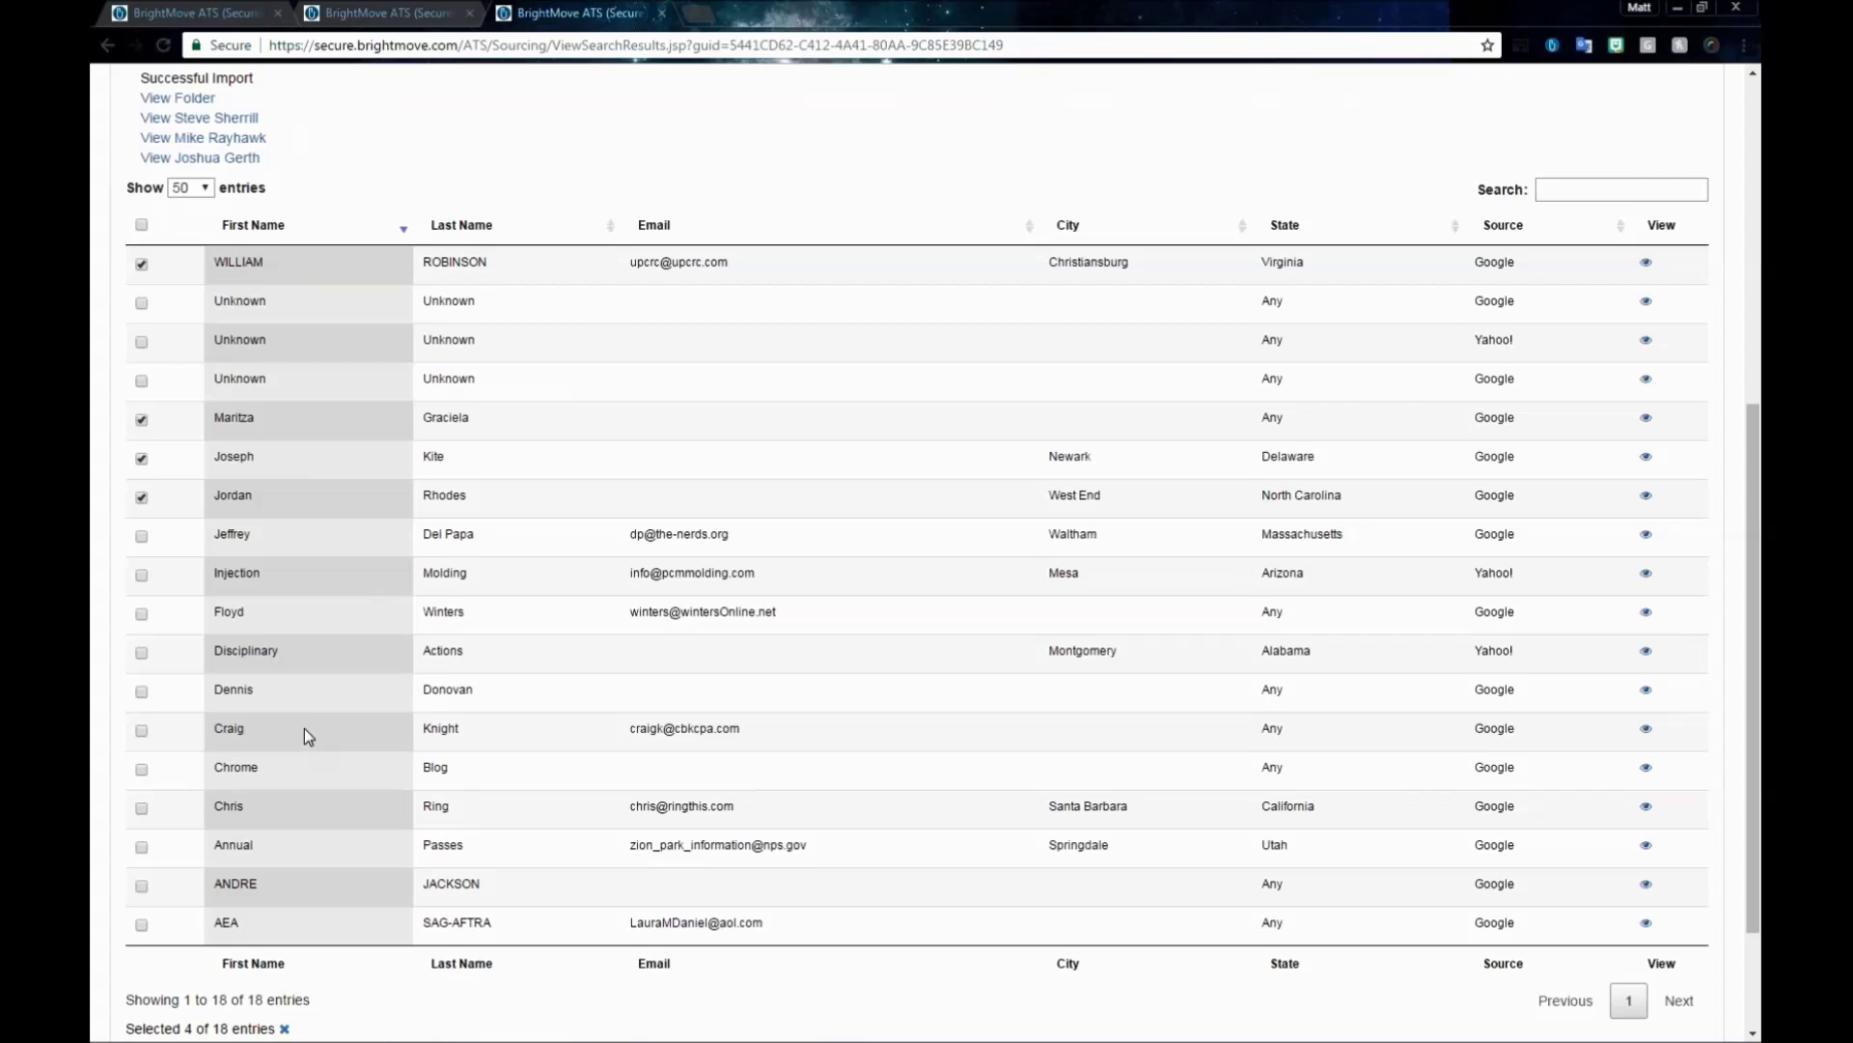
scroll(304, 728, "down", 2)
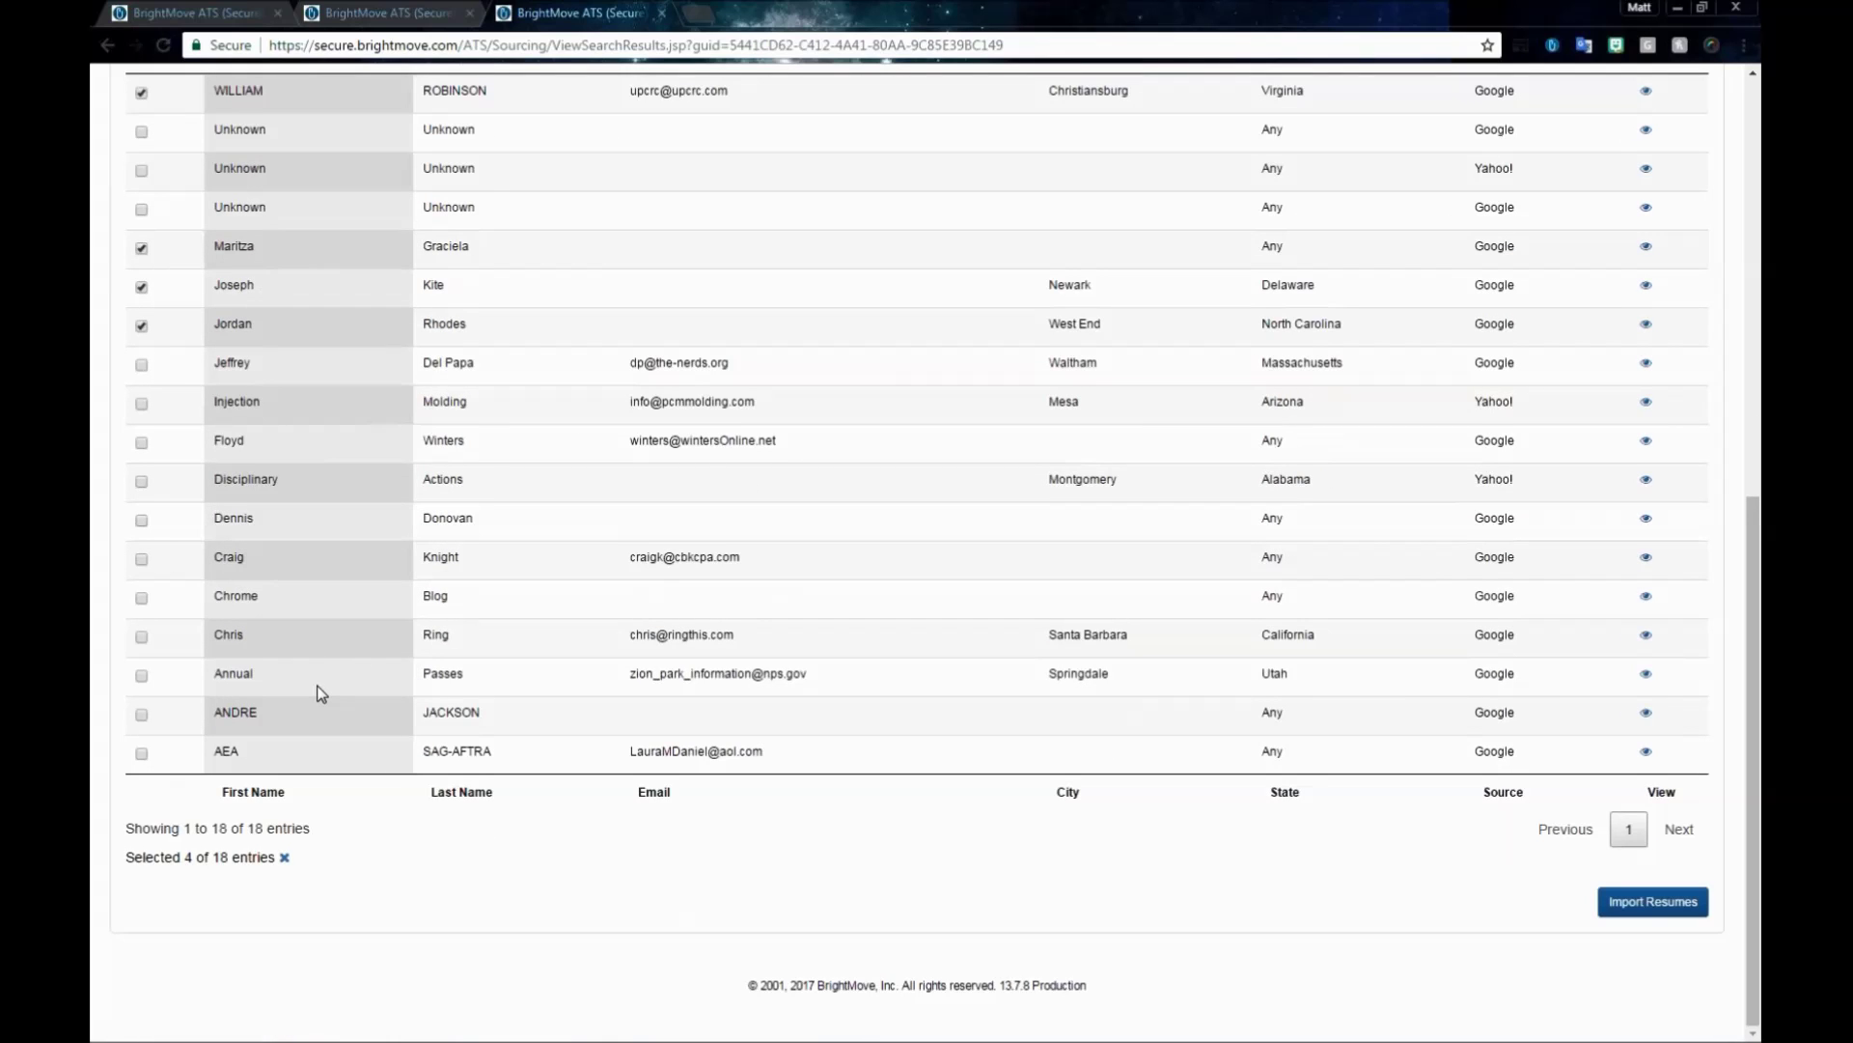
scroll(326, 668, "up", 3)
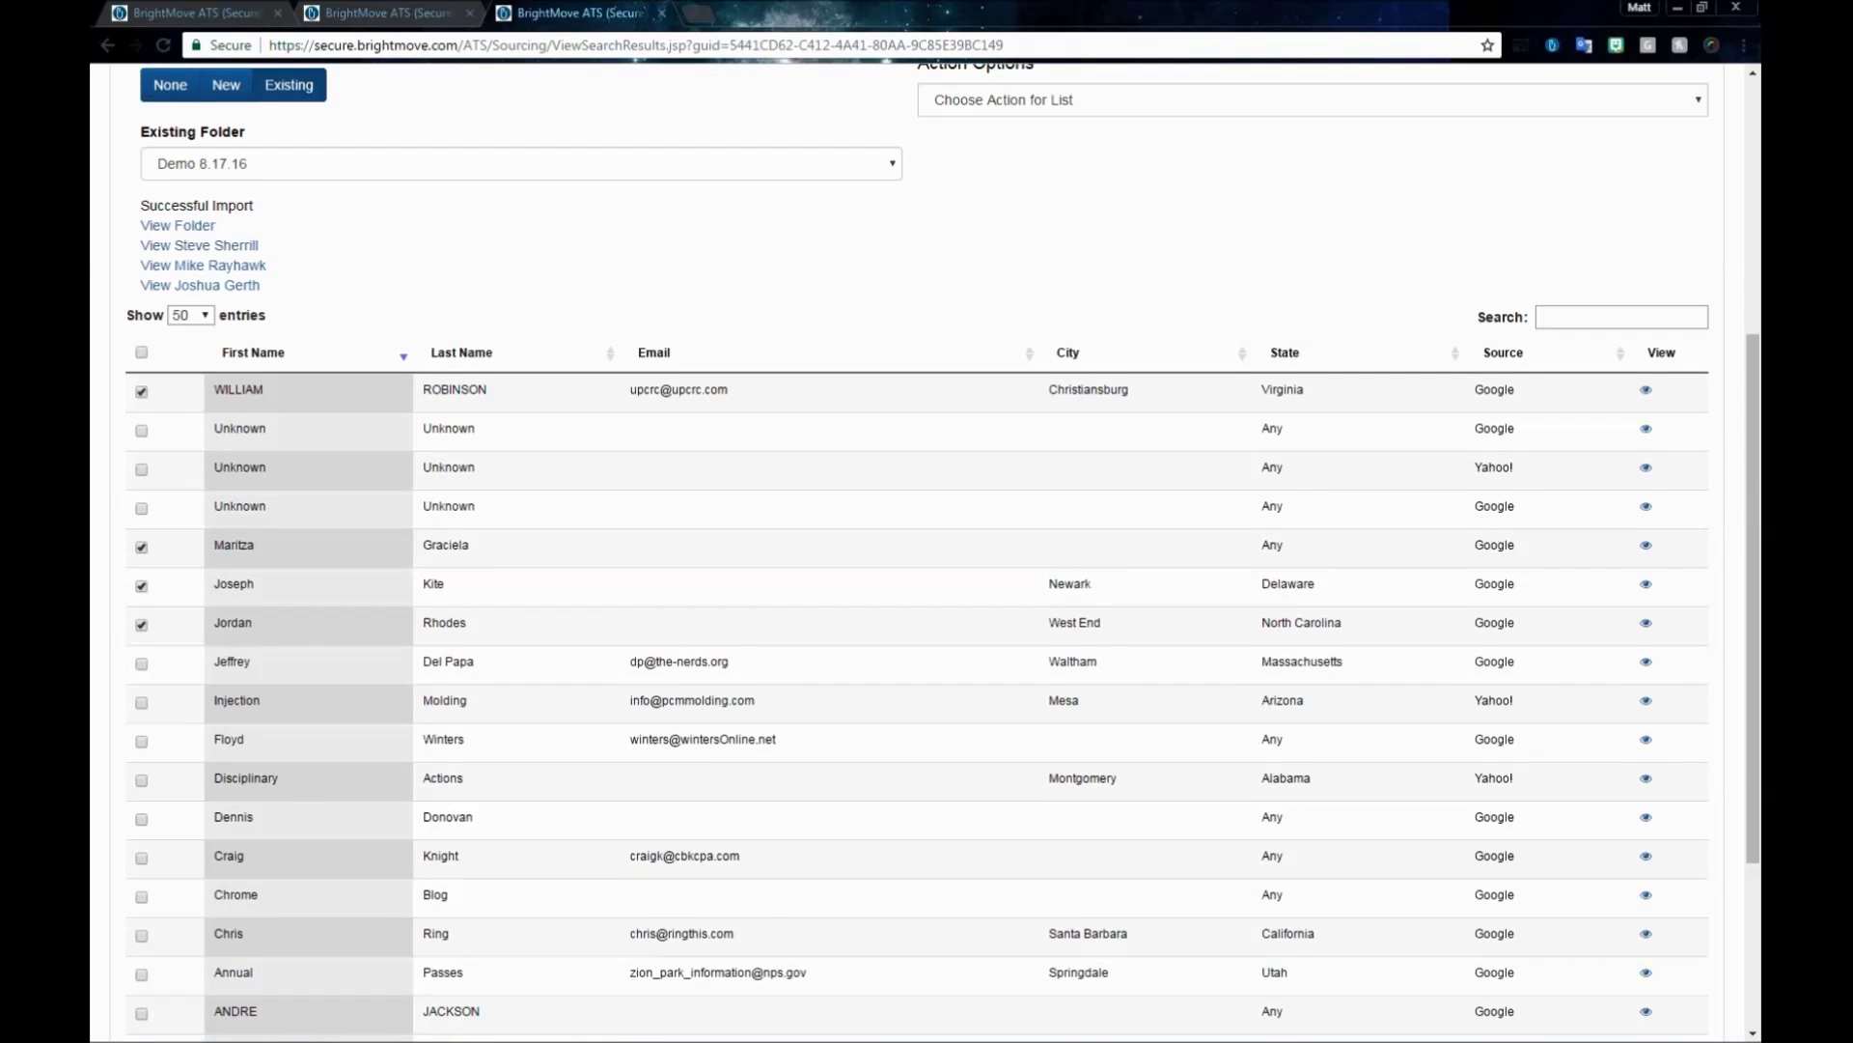
scroll(1518, 717, "down", 1)
left_click(1646, 757)
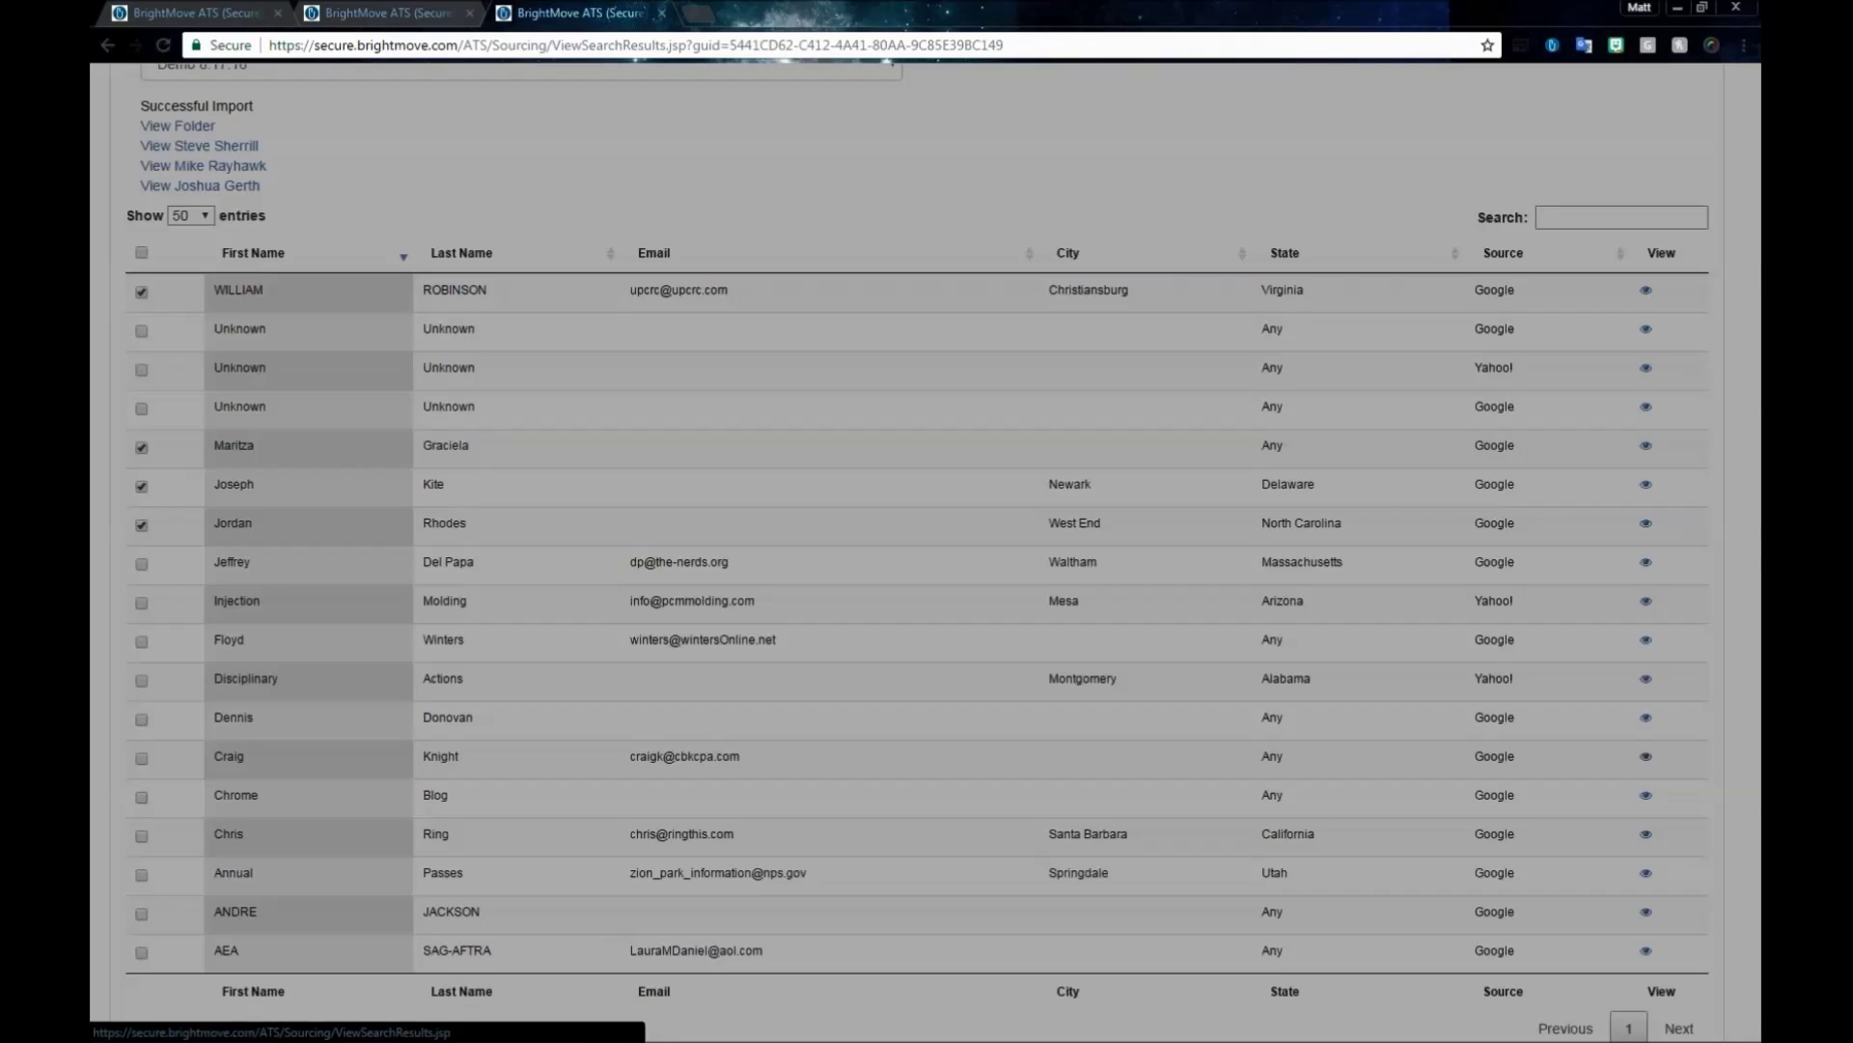
left_click(479, 151)
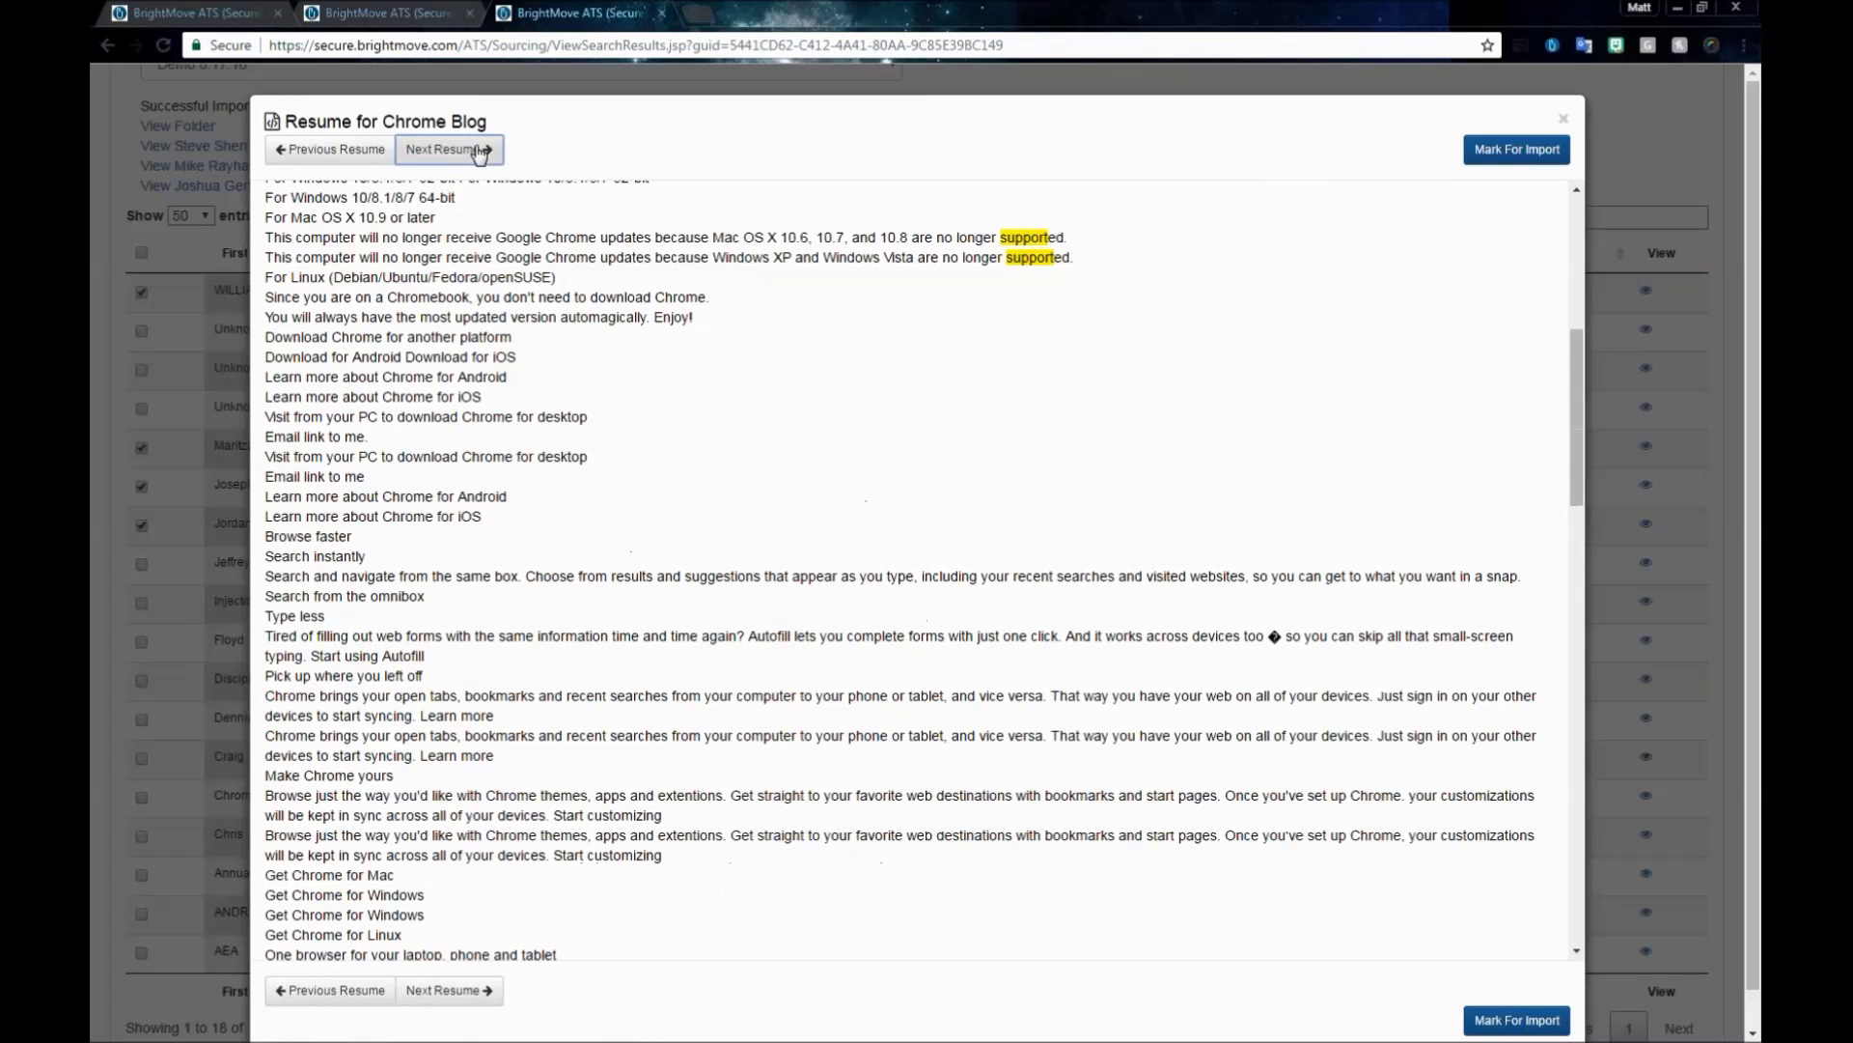
left_click(479, 151)
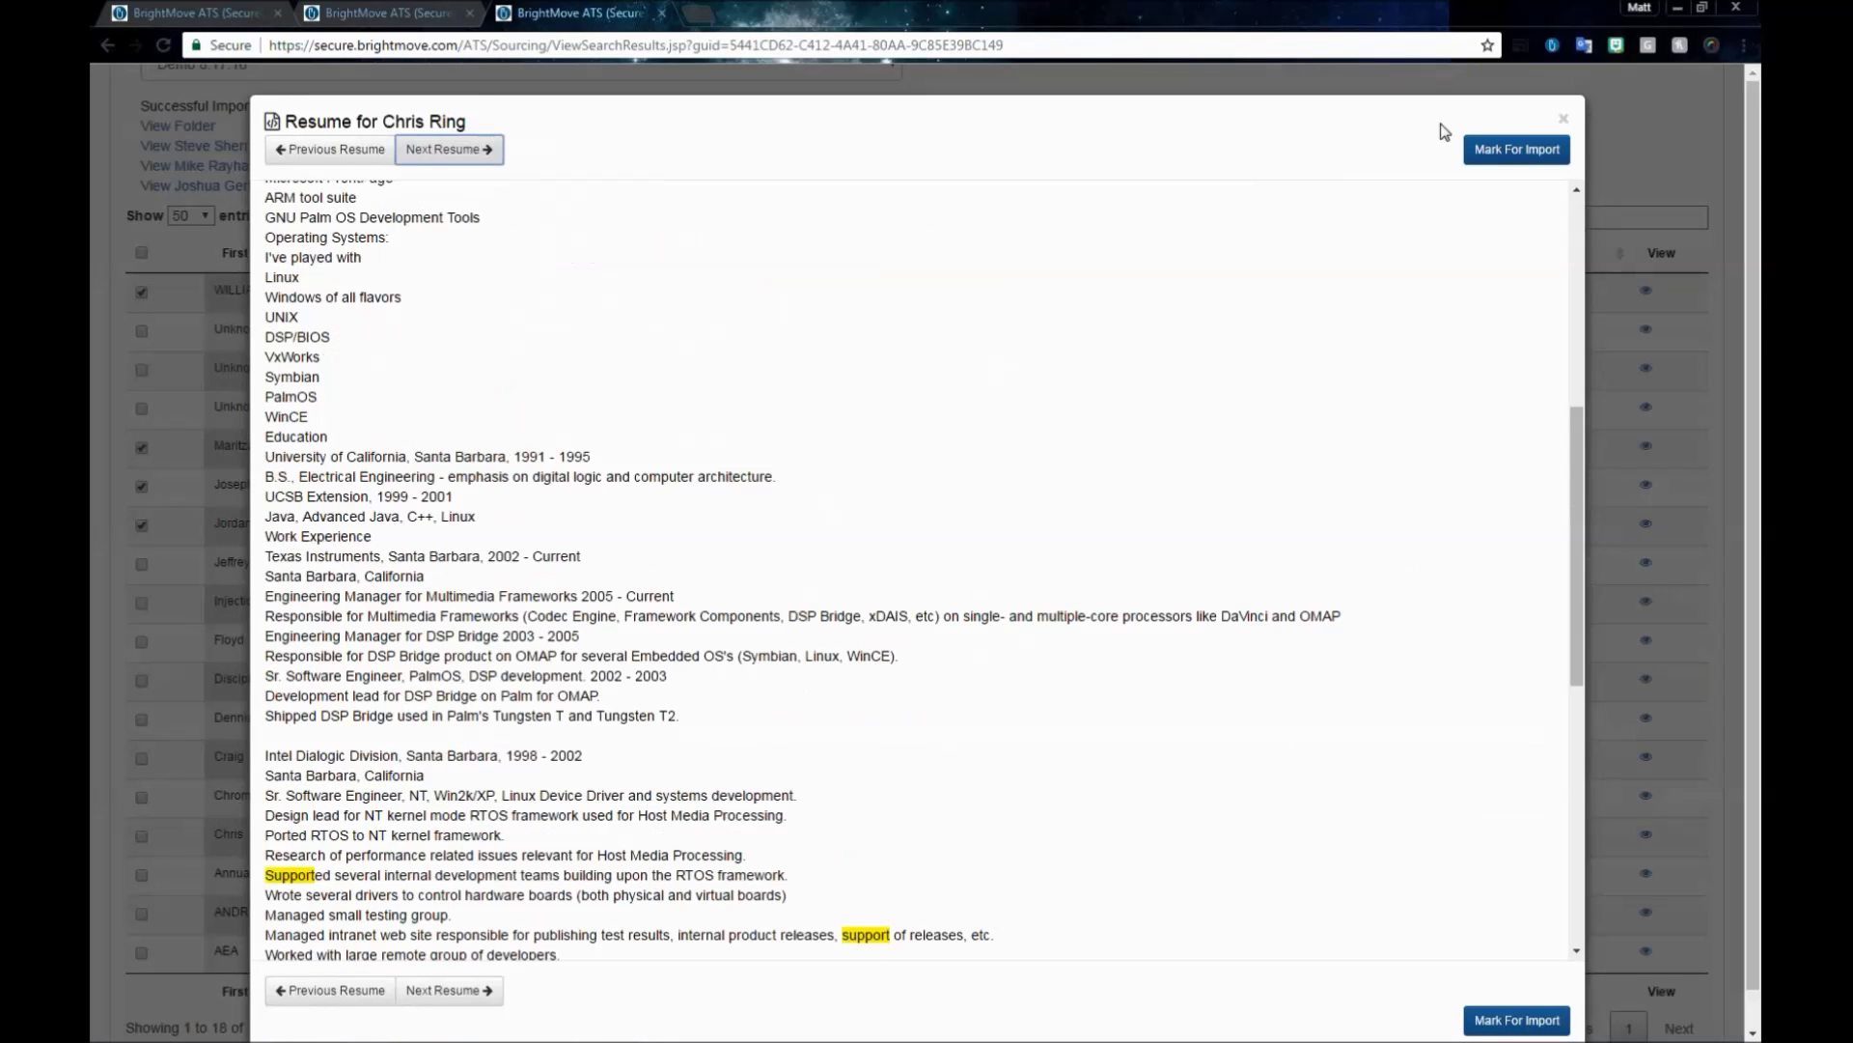
left_click(1563, 118)
scroll(936, 210, "up", 6)
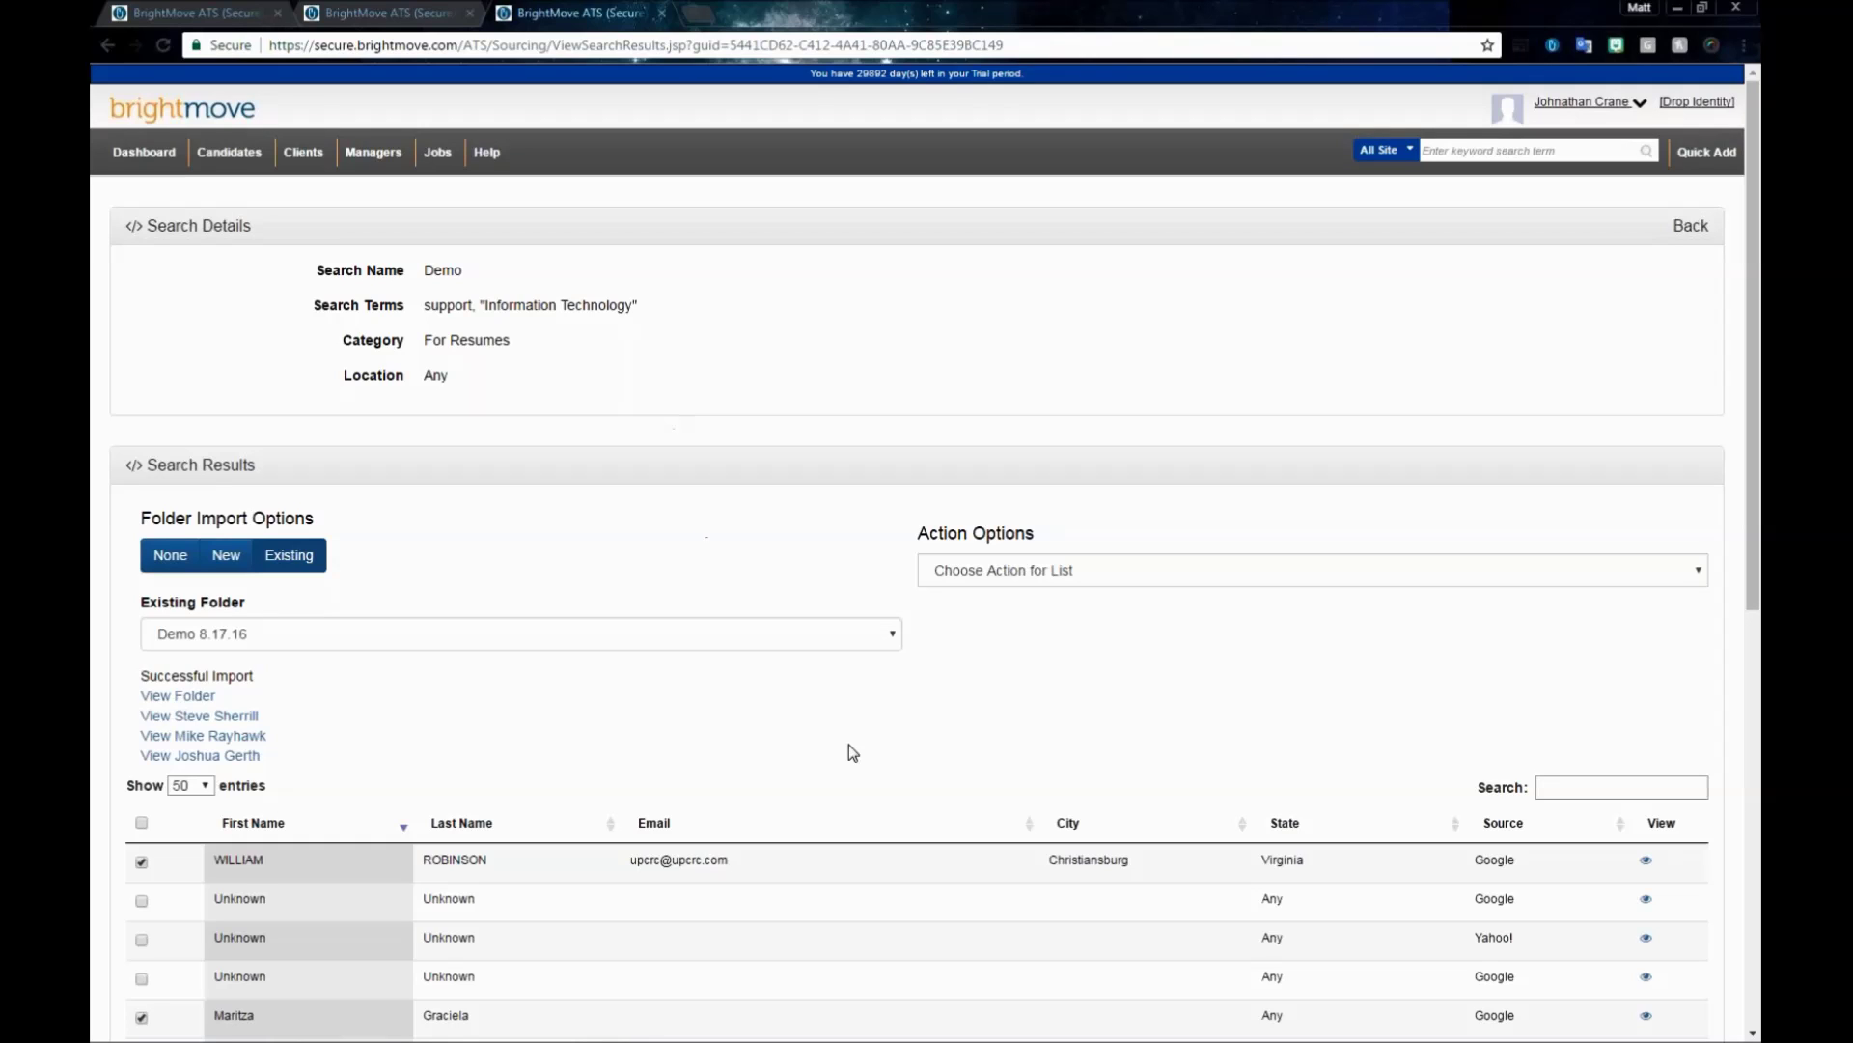
left_click(480, 150)
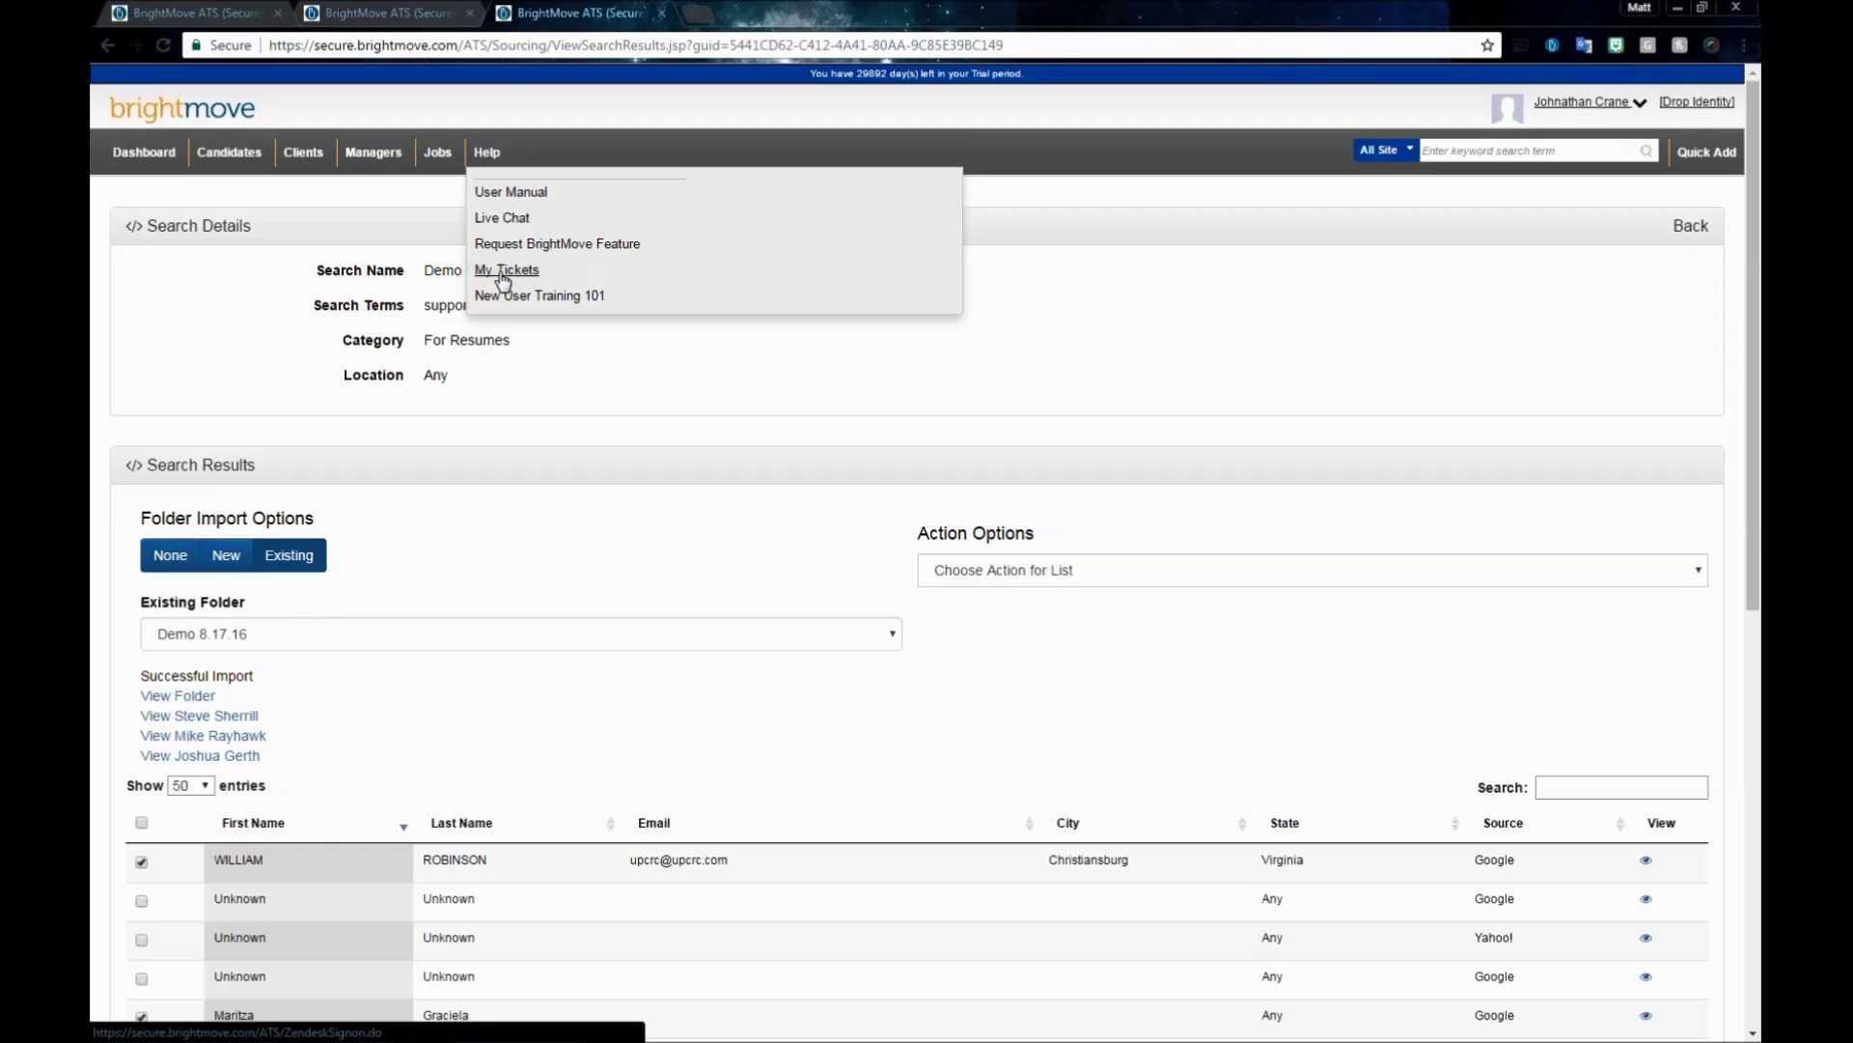
left_click(559, 280)
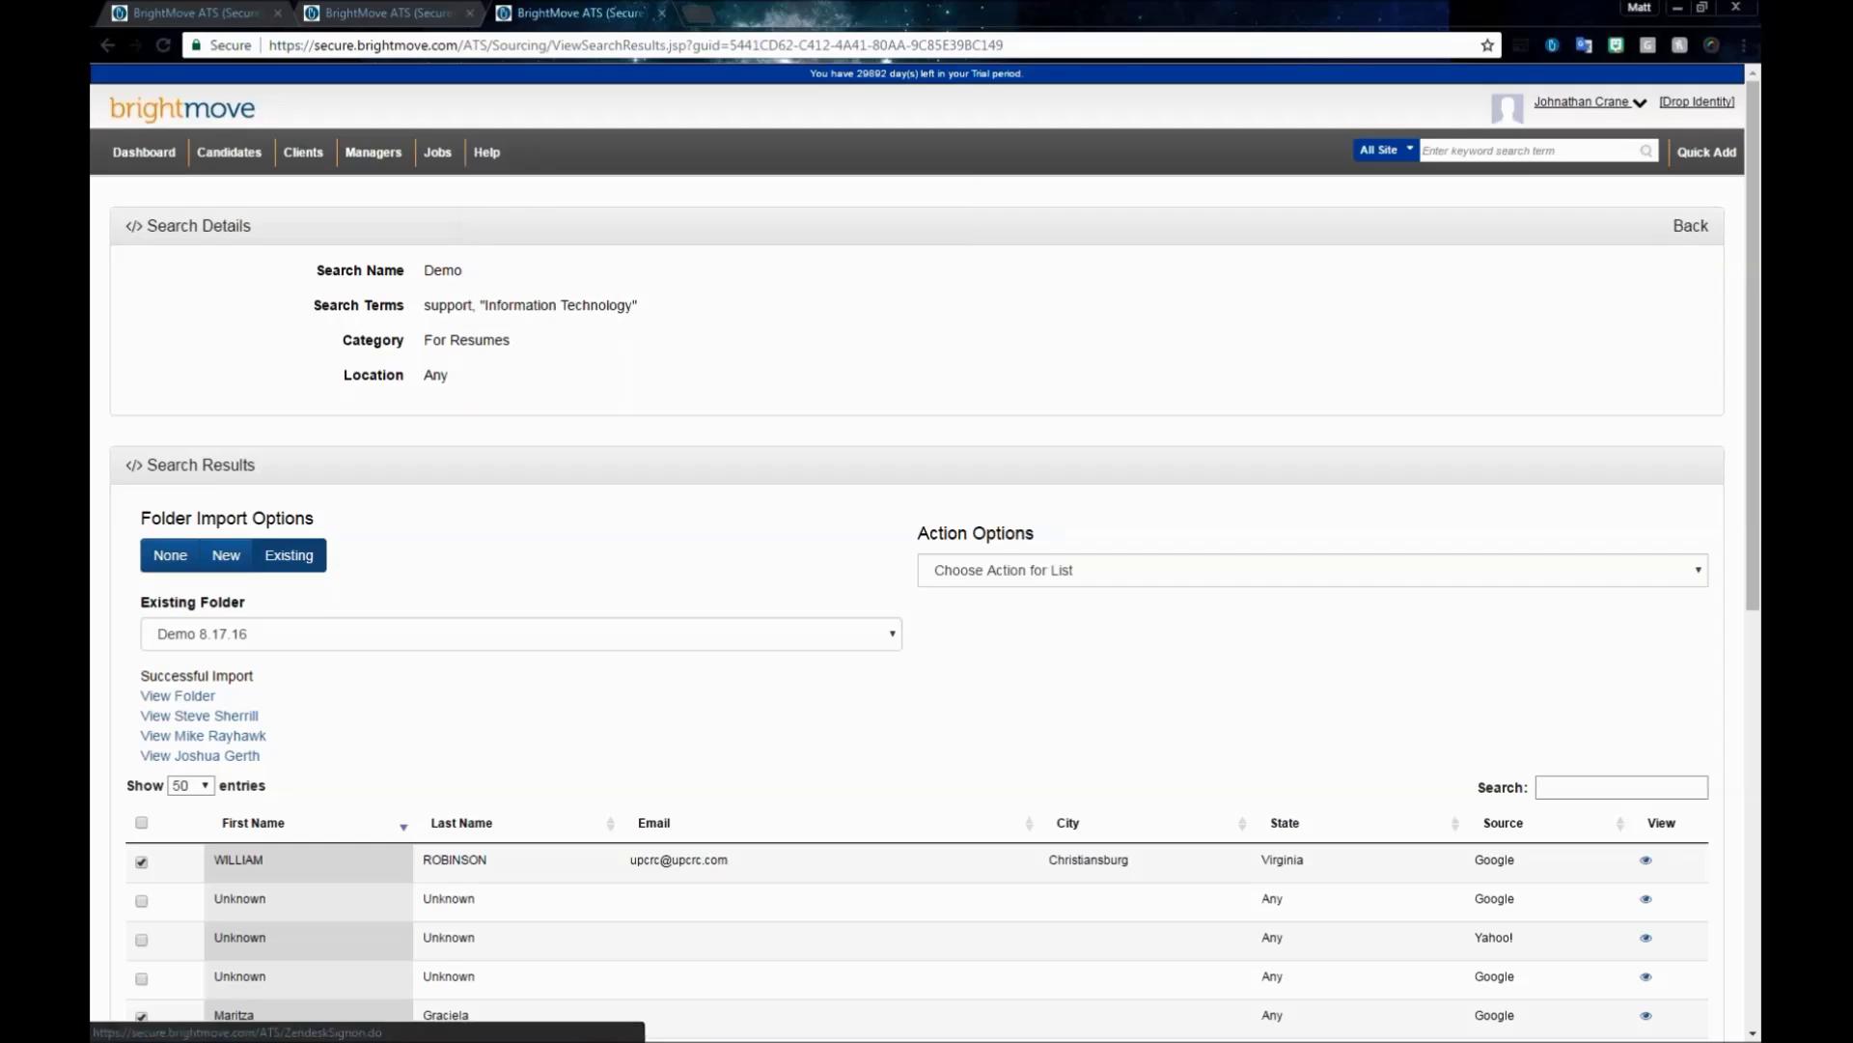